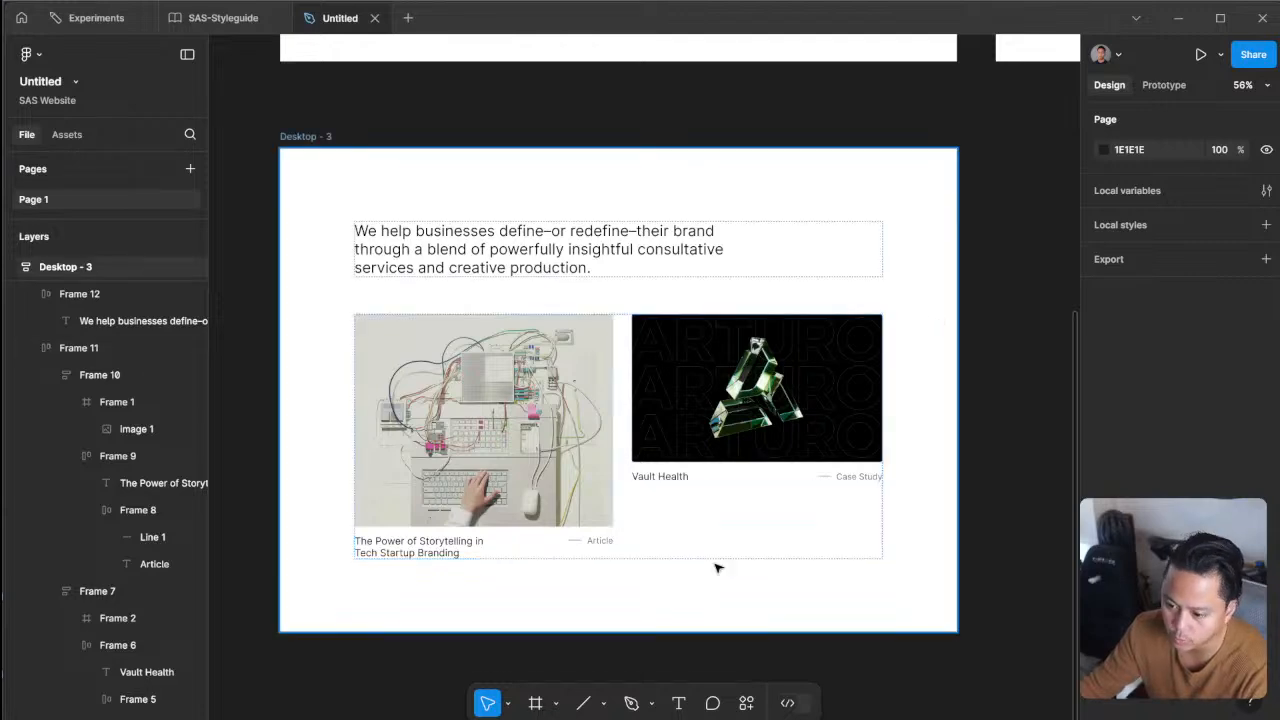
- Switch to the Experiments board and look over its Layout / IA page
key("super+Tab")
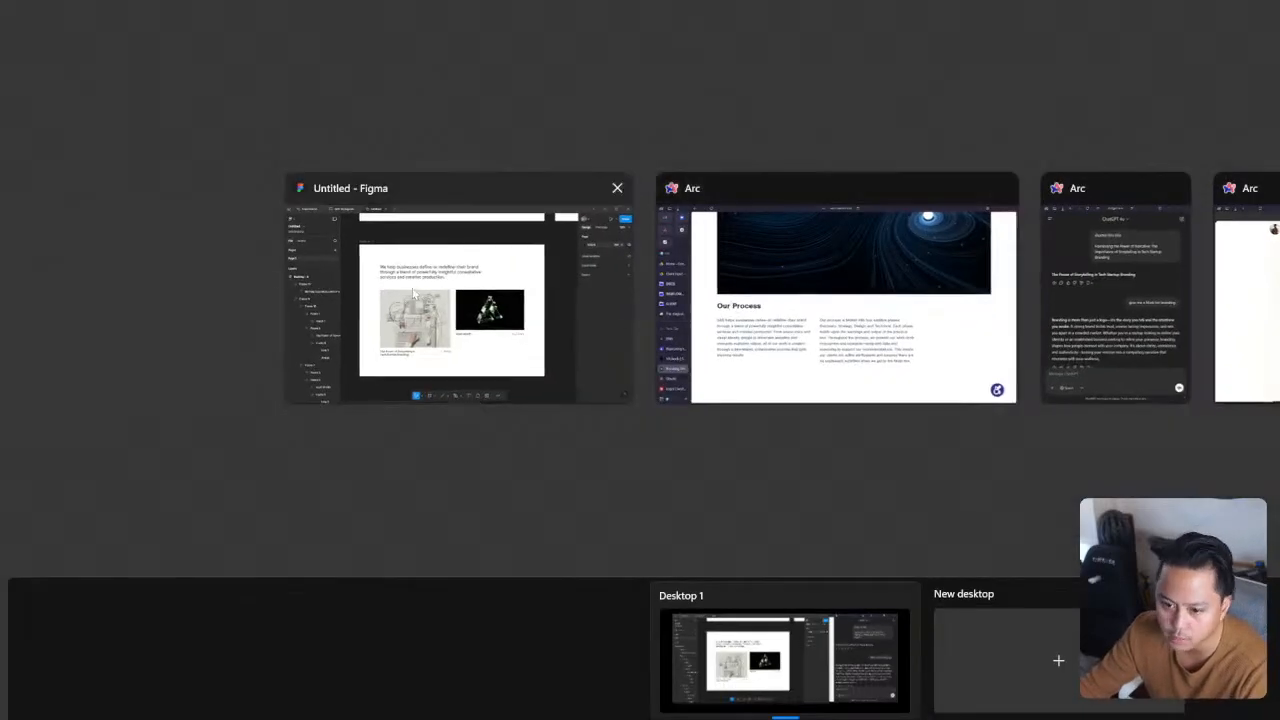
left_click(411, 297)
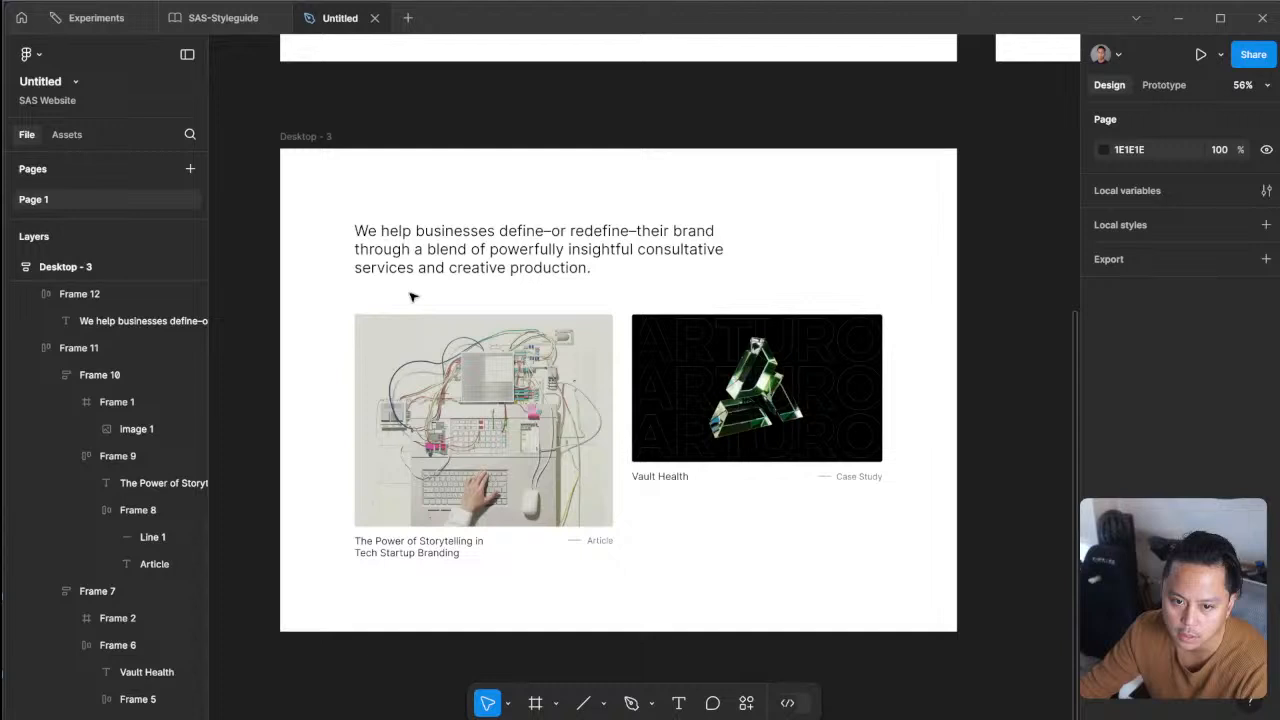
left_click(85, 23)
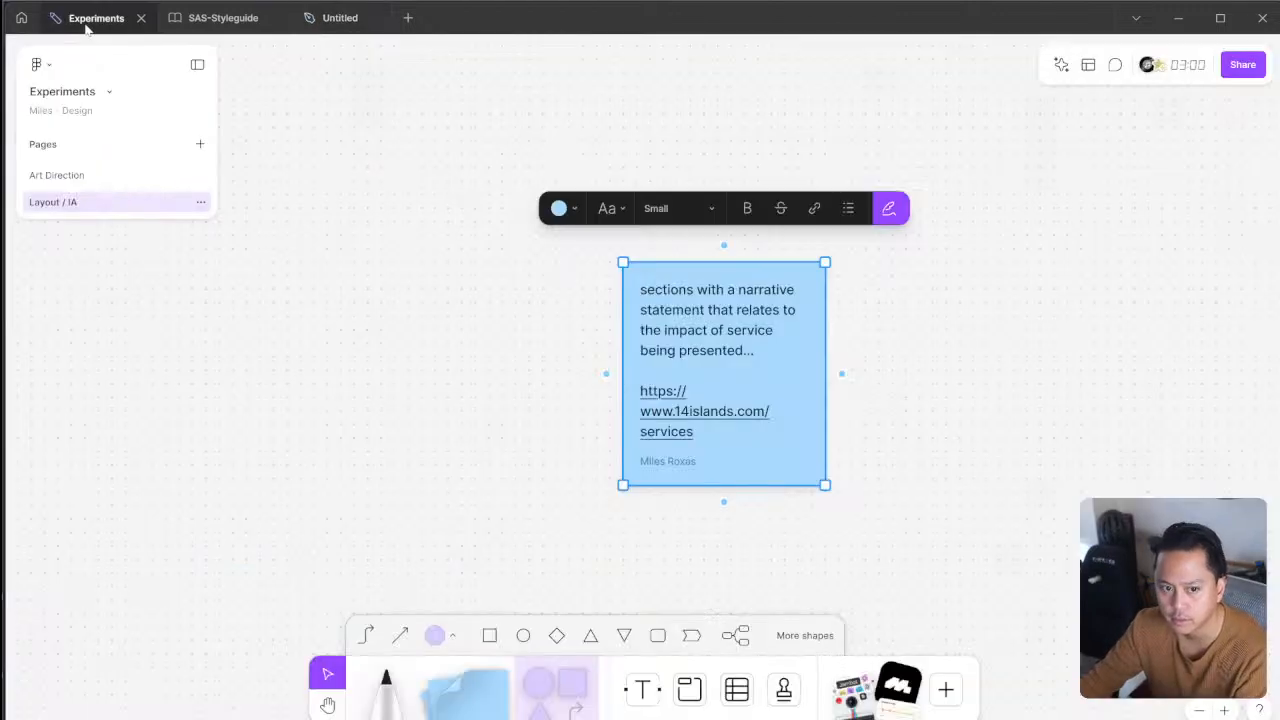
left_click(892, 320)
scroll(935, 333, "down", 5)
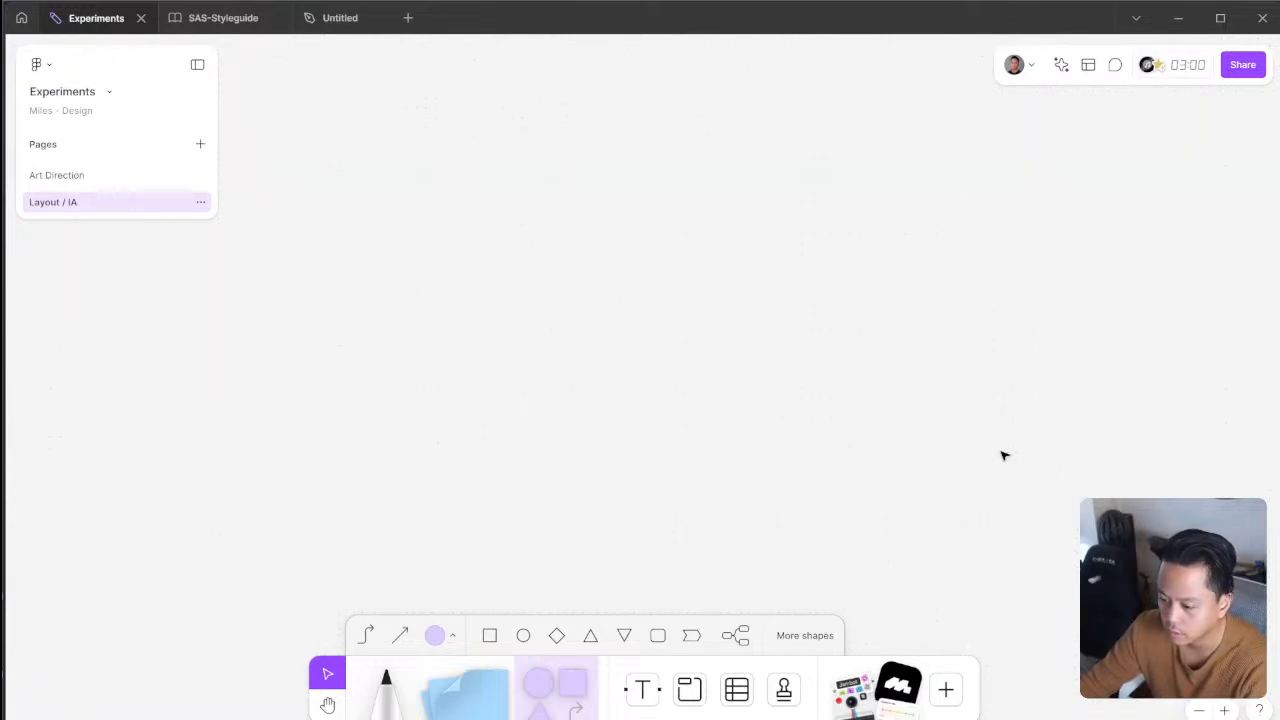
scroll(1004, 456, "down", 10)
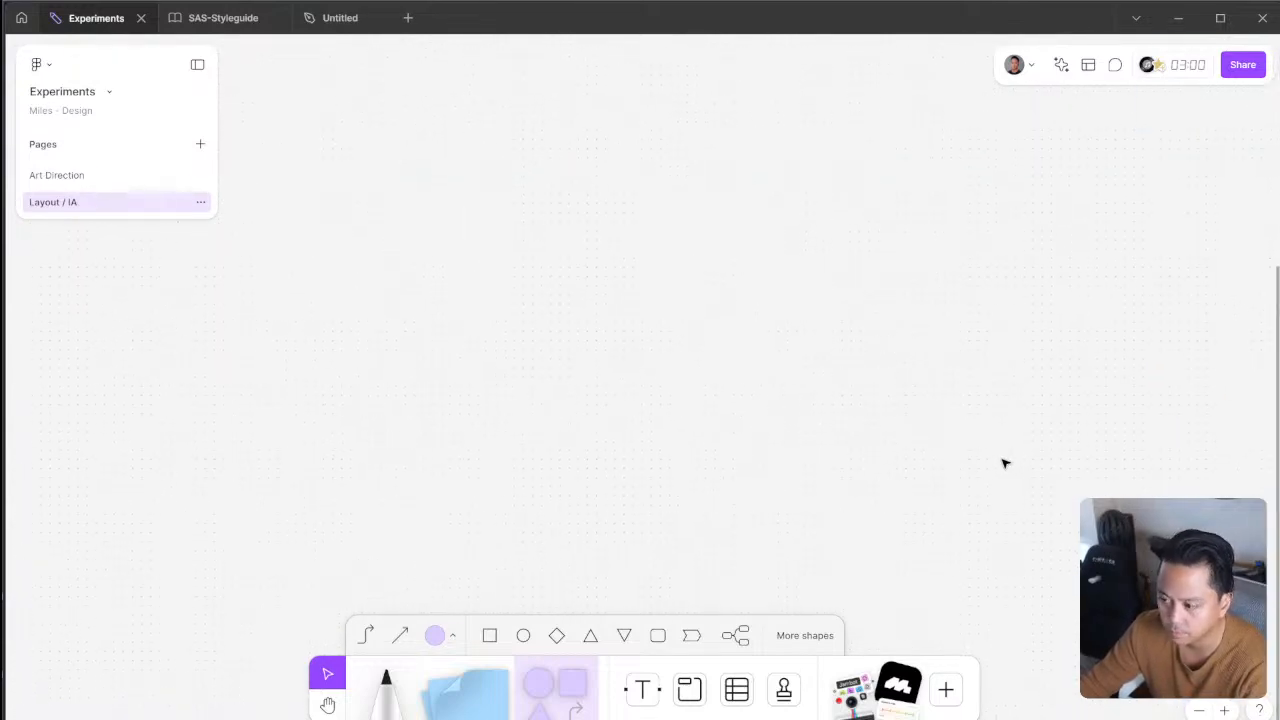
scroll(1005, 460, "up", 5)
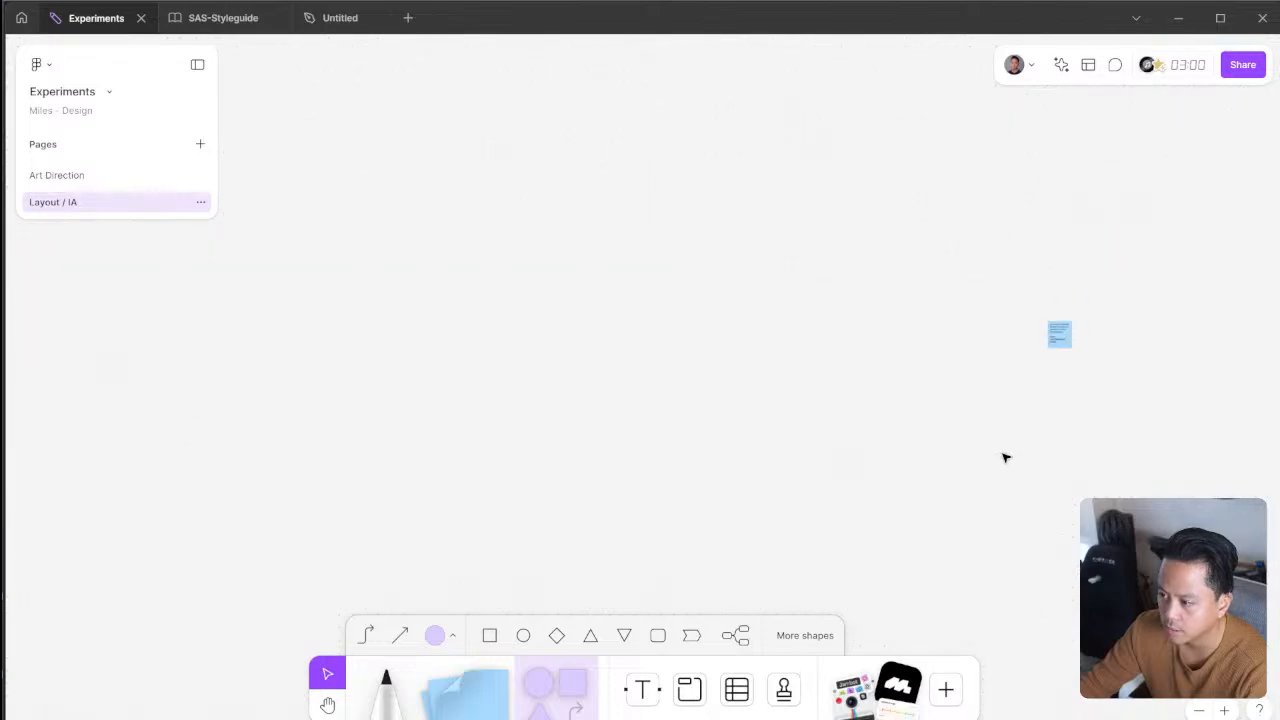
- Open the Art Direction page and look over all of its moodboard sections
left_click(150, 175)
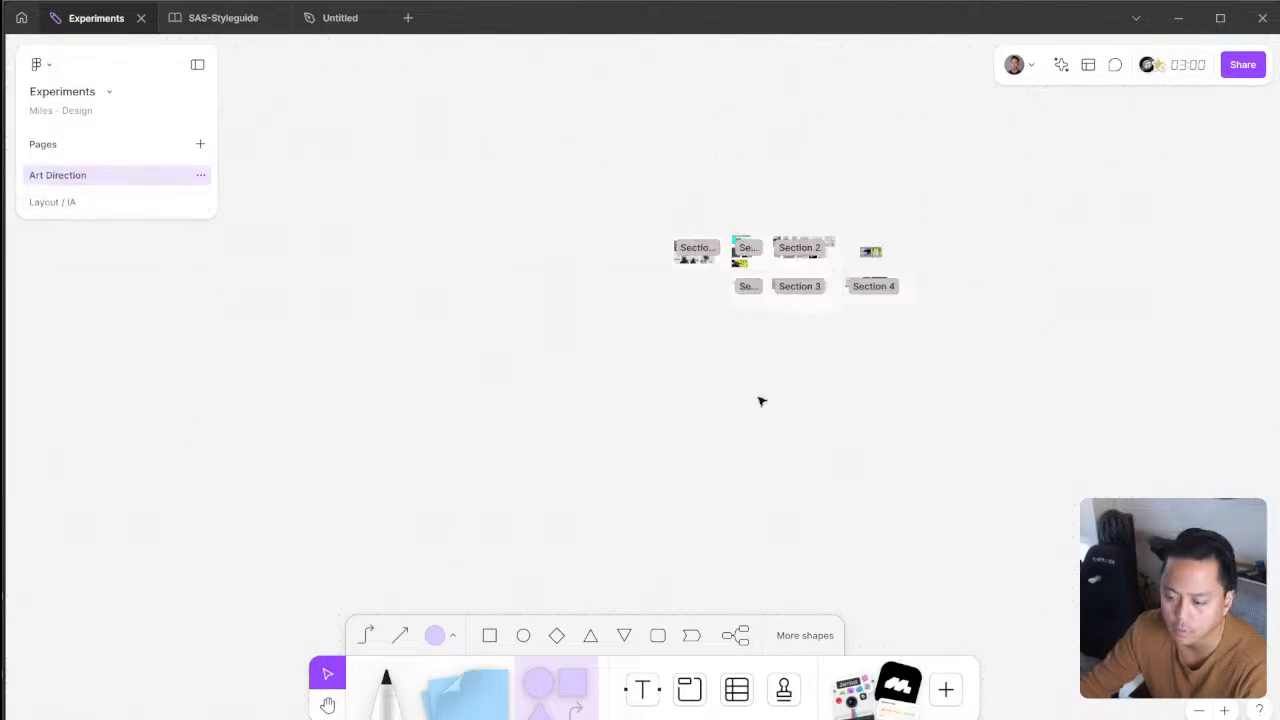
left_click_drag(938, 326, 897, 401)
scroll(740, 335, "down", 1)
key("z")
left_click_drag(691, 277, 856, 406)
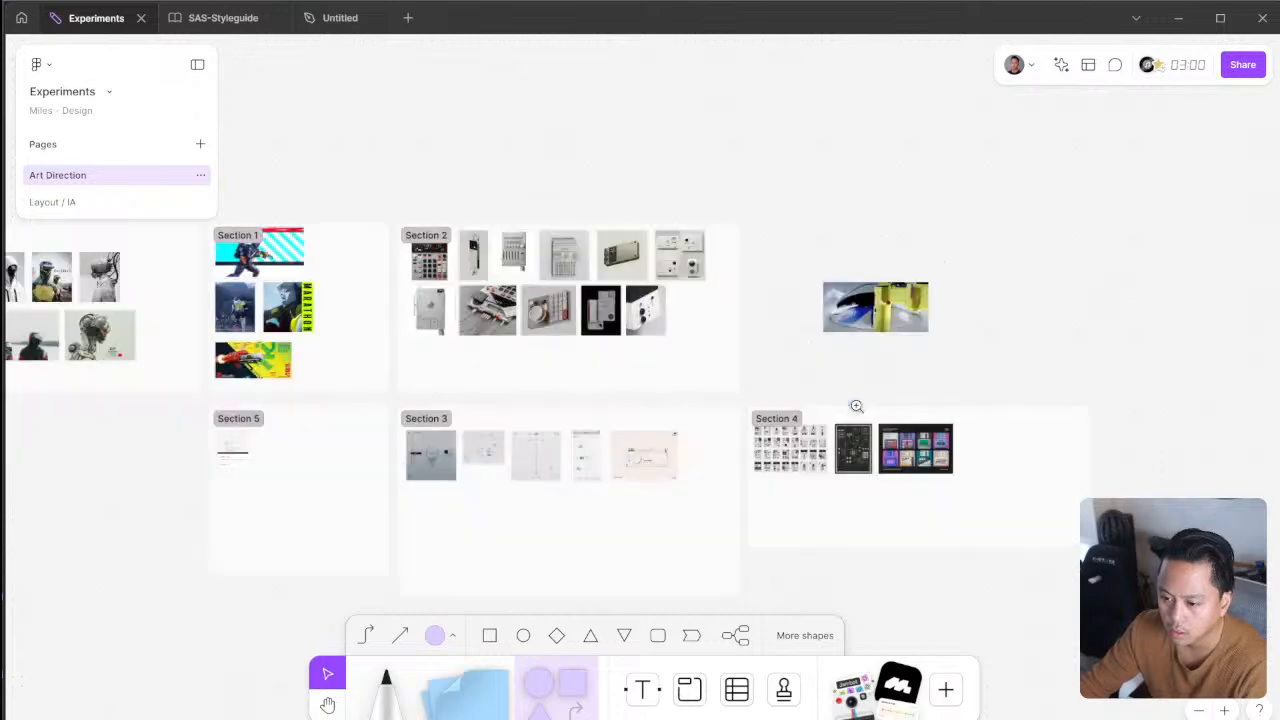
left_click_drag(728, 297, 1016, 290)
scroll(636, 291, "up", 2)
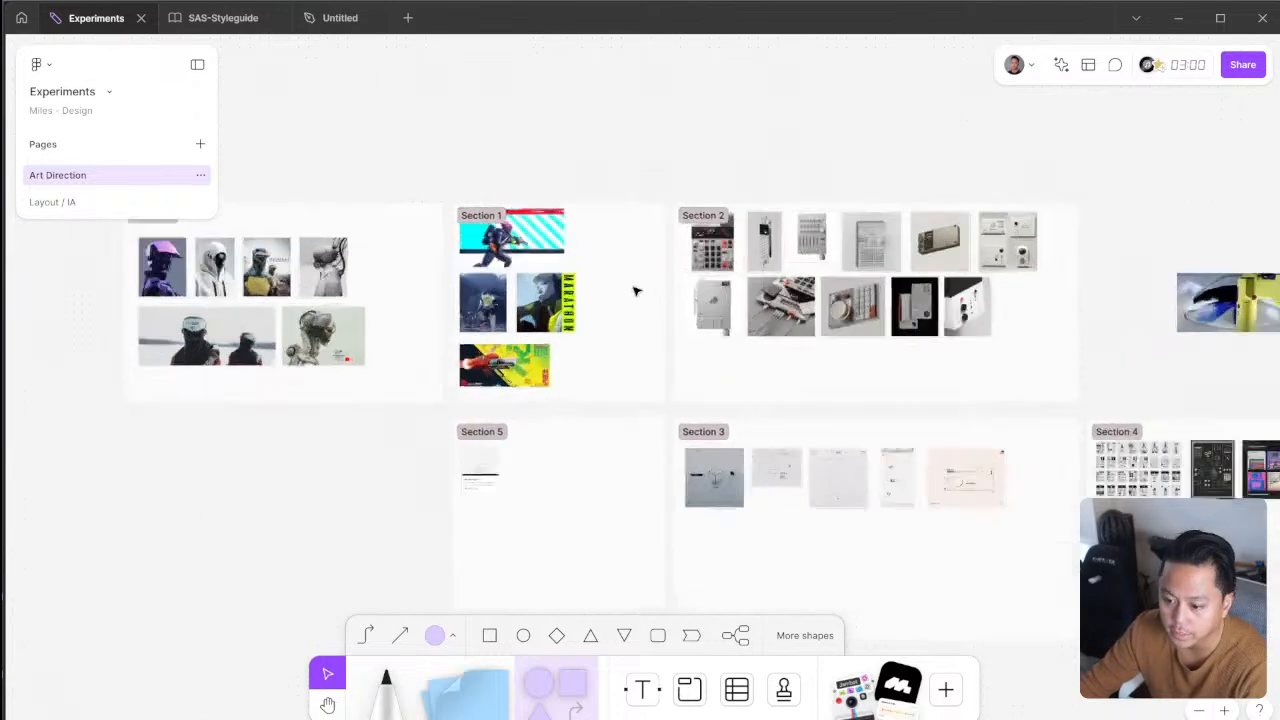
scroll(636, 291, "up", 2)
left_click_drag(946, 409, 720, 177)
left_click_drag(591, 346, 1094, 437)
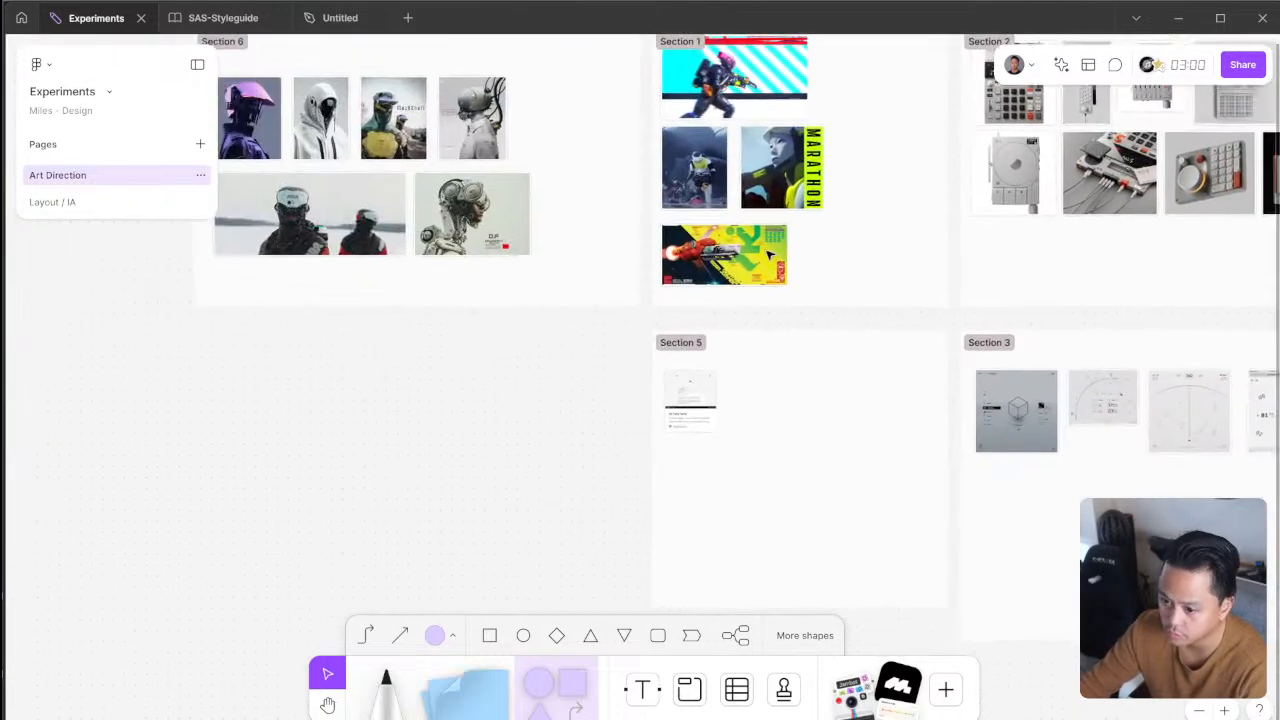
- Examine the reference images in Section 1, Section 5 and Section 2 up close for color direction
scroll(800, 295, "up", 4)
scroll(849, 209, "down", 5)
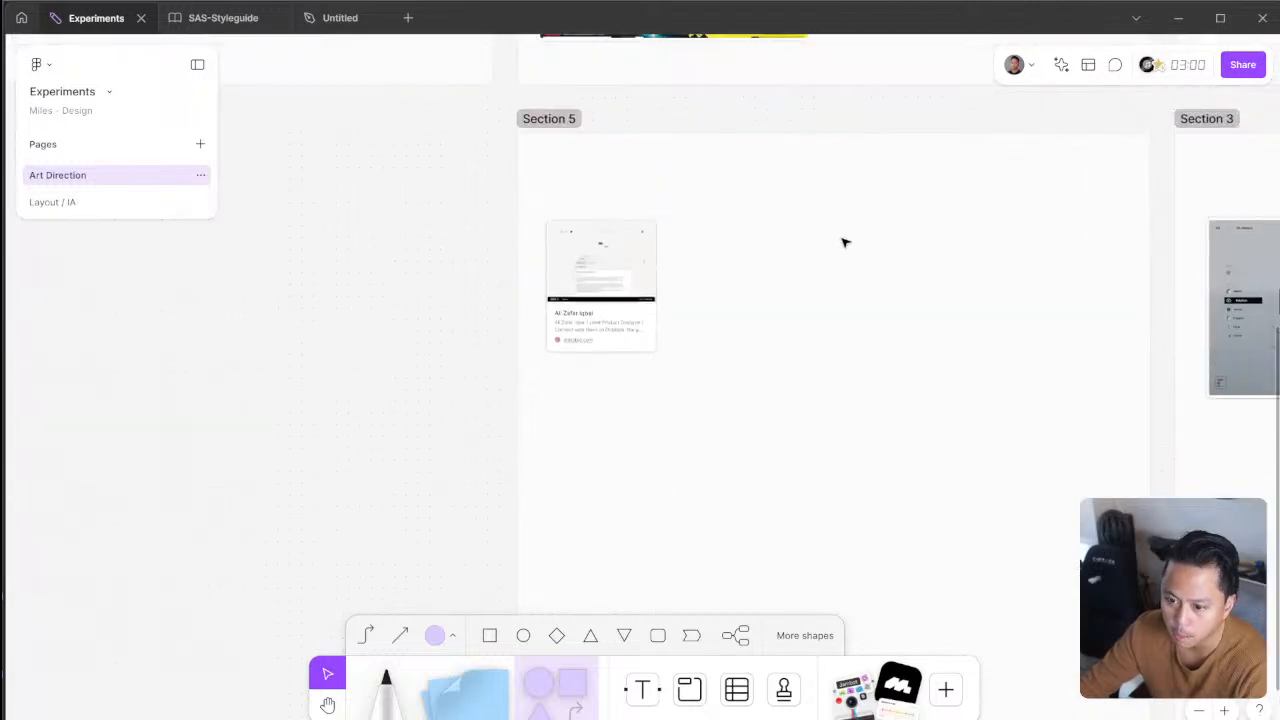
scroll(843, 242, "up", 5)
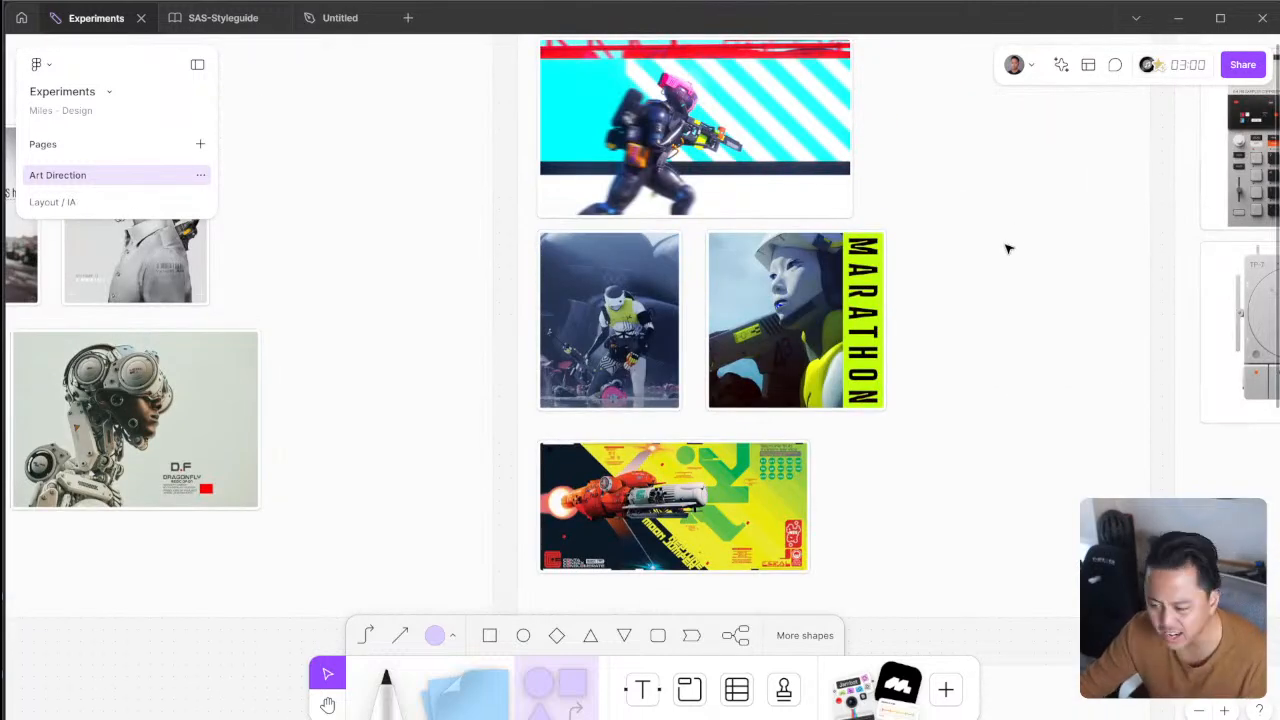
scroll(1011, 310, "down", 1)
scroll(1025, 345, "up", 2)
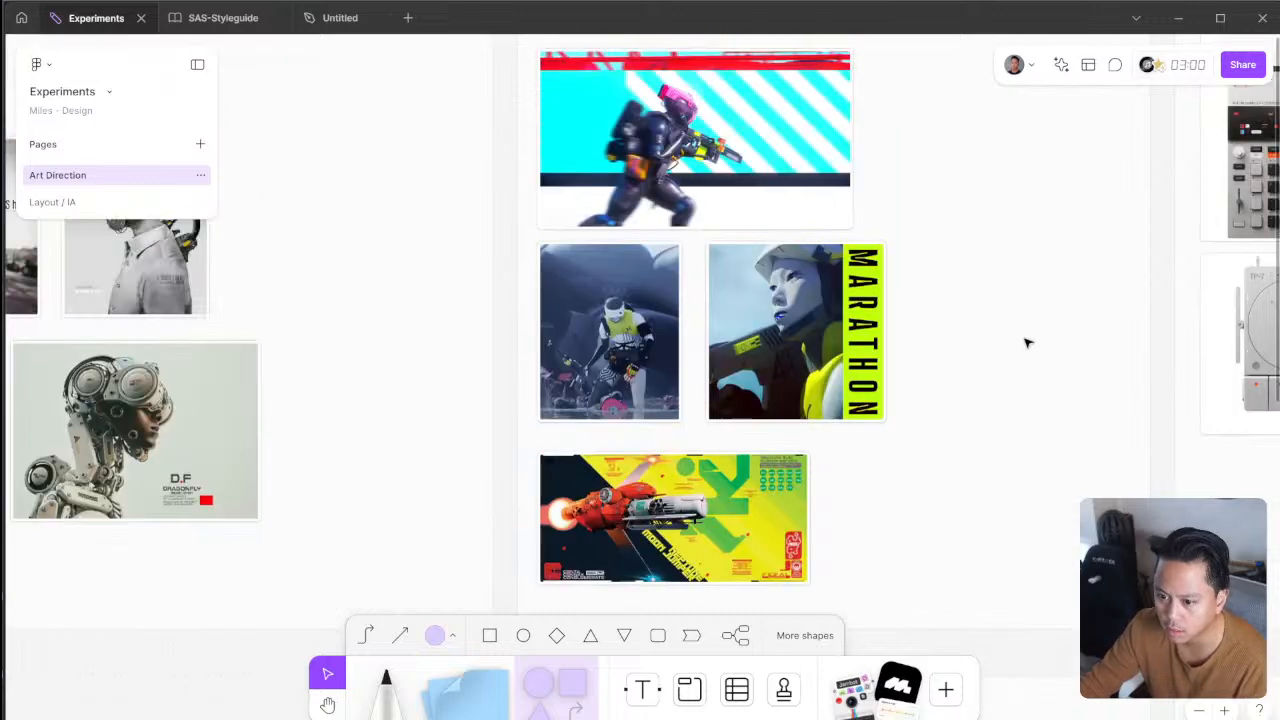
scroll(1026, 342, "down", 6)
scroll(1031, 344, "up", 5)
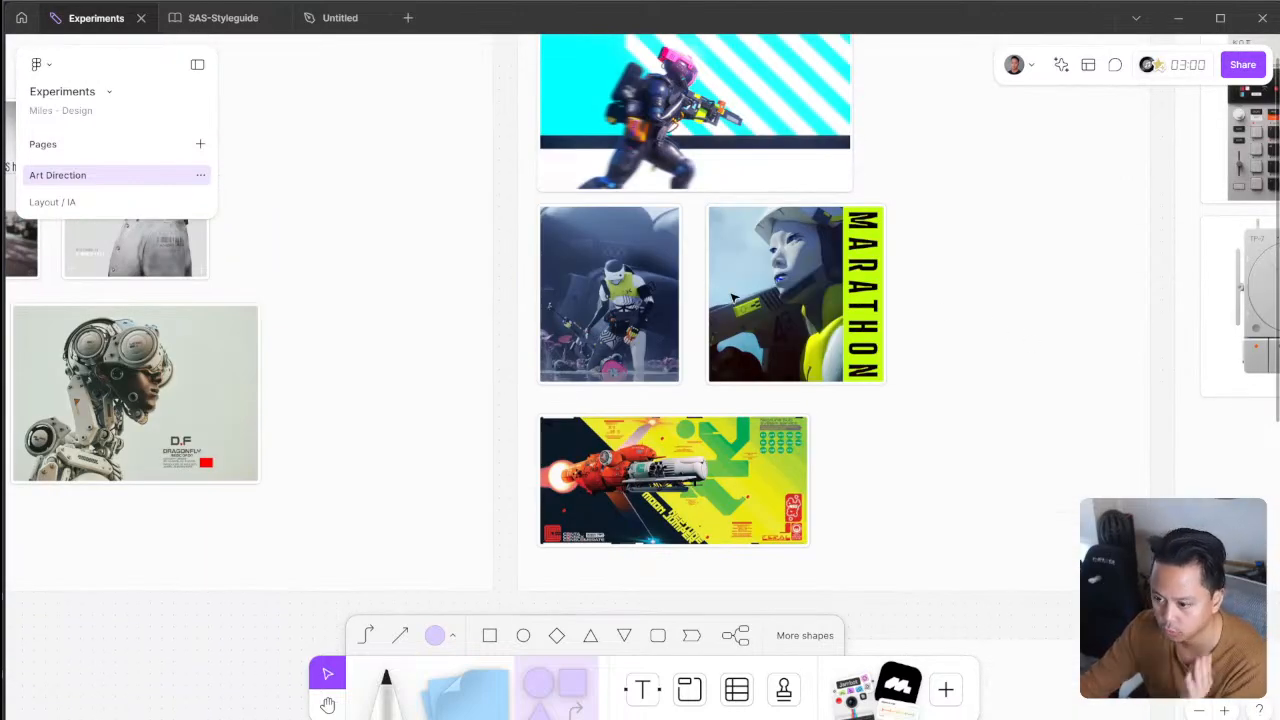
scroll(1046, 329, "up", 1)
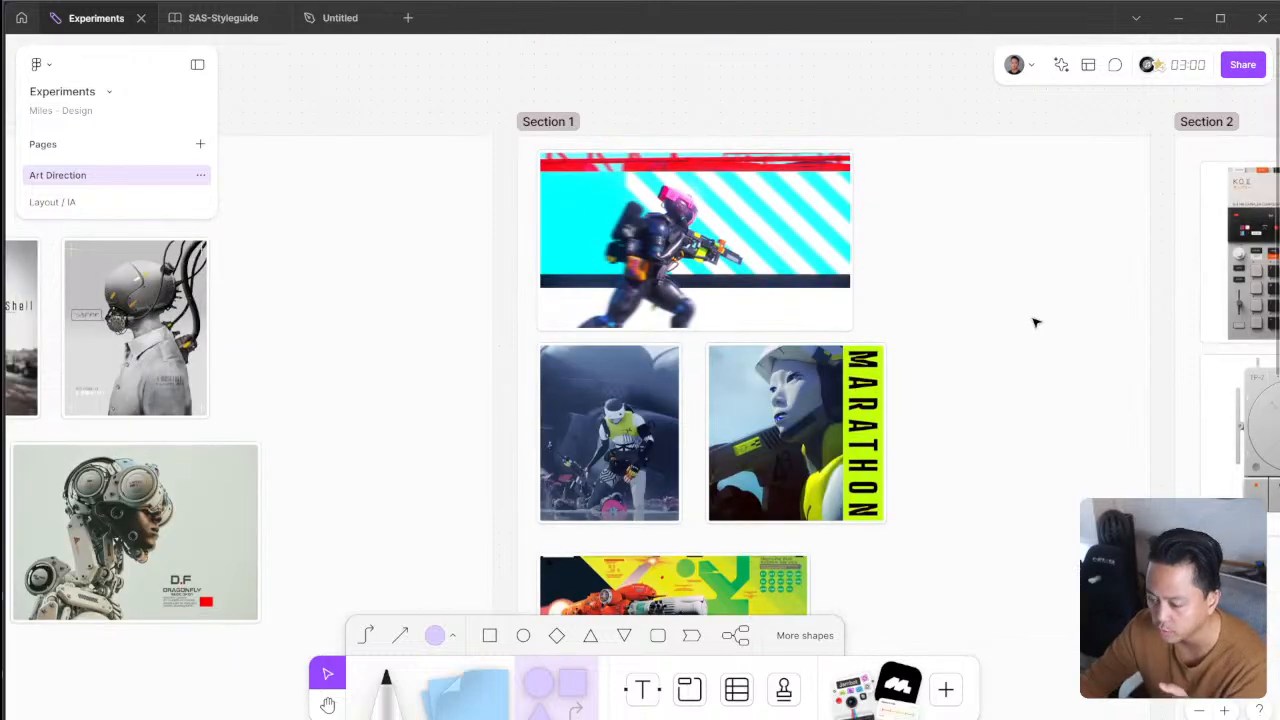
left_click_drag(1055, 325, 648, 290)
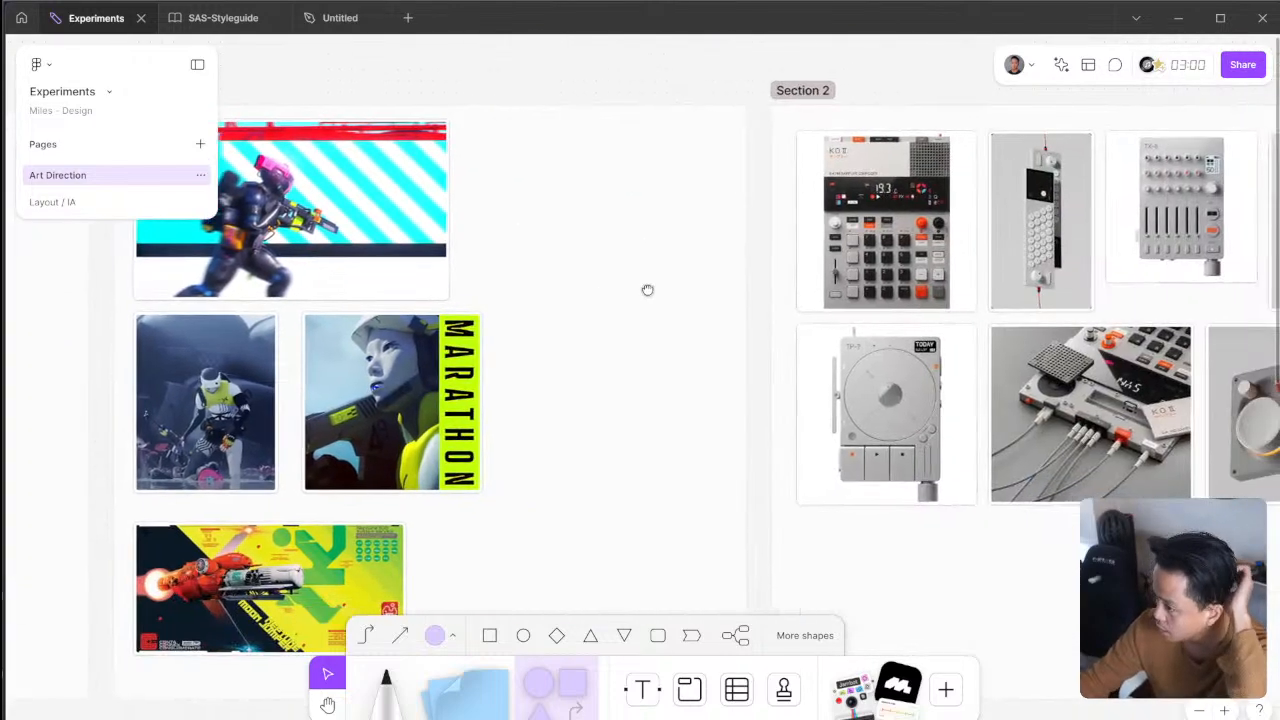
left_click_drag(903, 317, 722, 317)
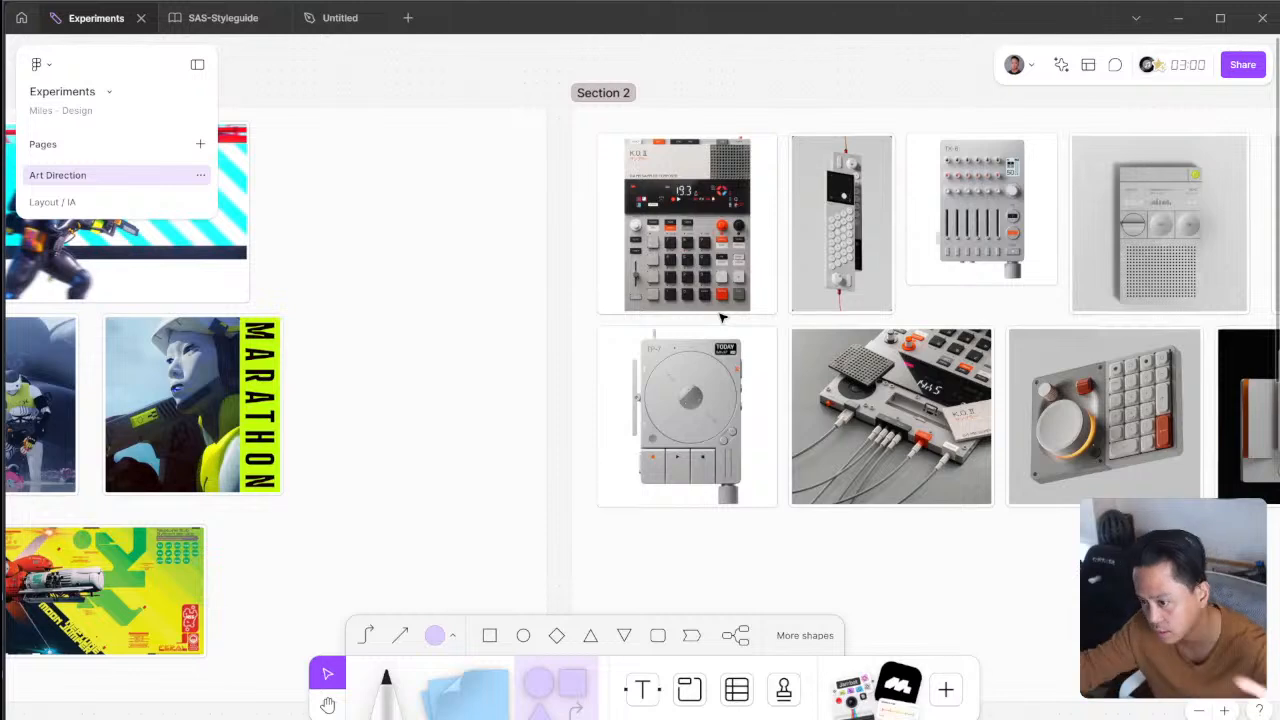
left_click_drag(461, 391, 897, 477)
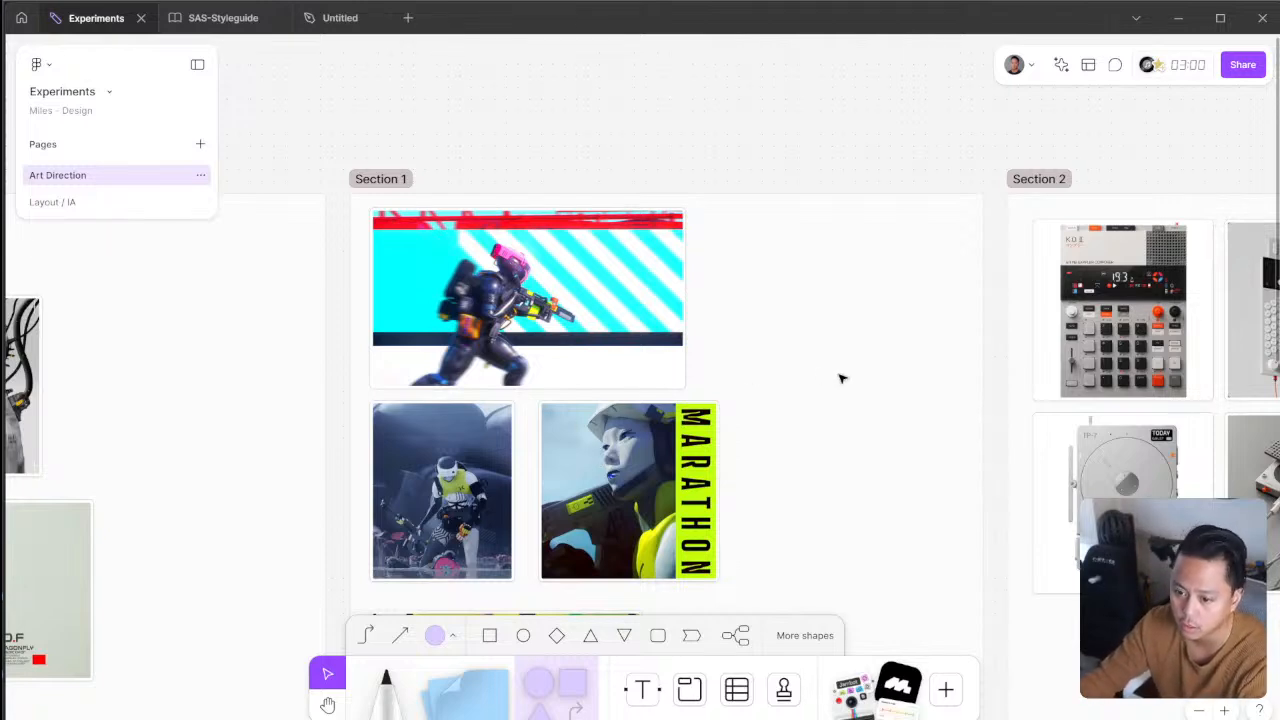
- Return to the Untitled design file with the Desktop - 3 frame
left_click(340, 18)
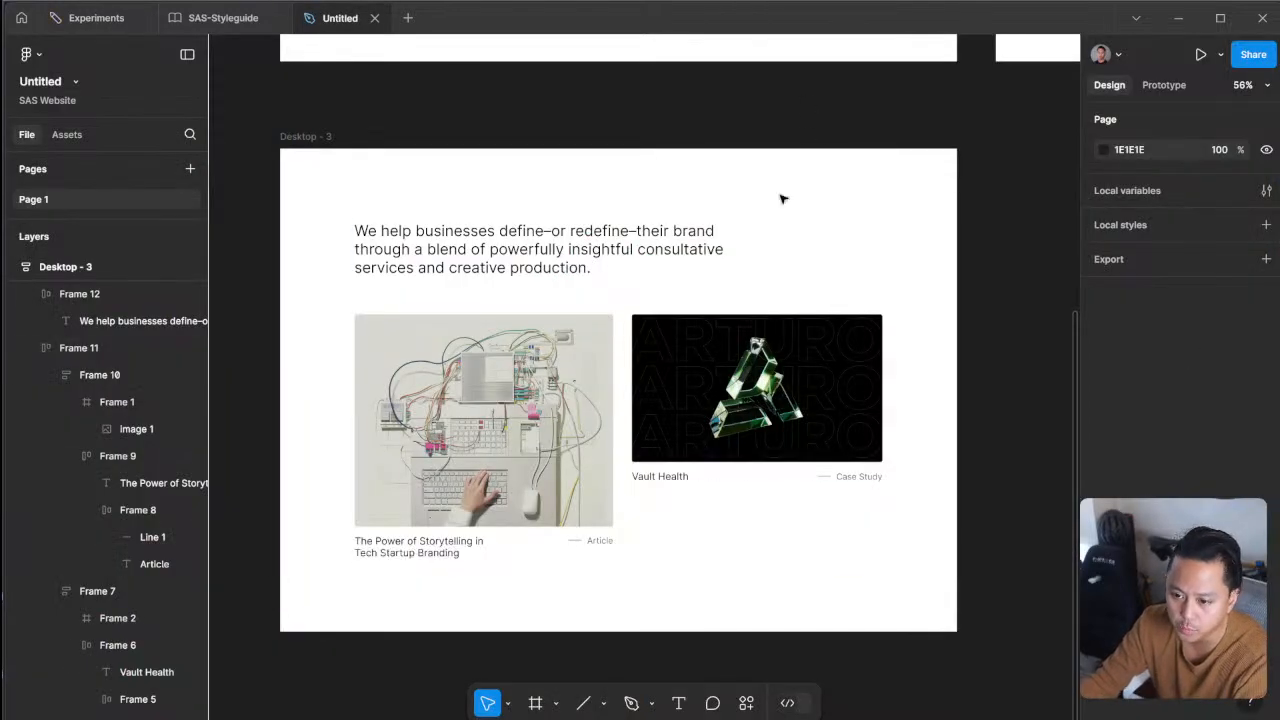
left_click(1104, 150)
key("Escape")
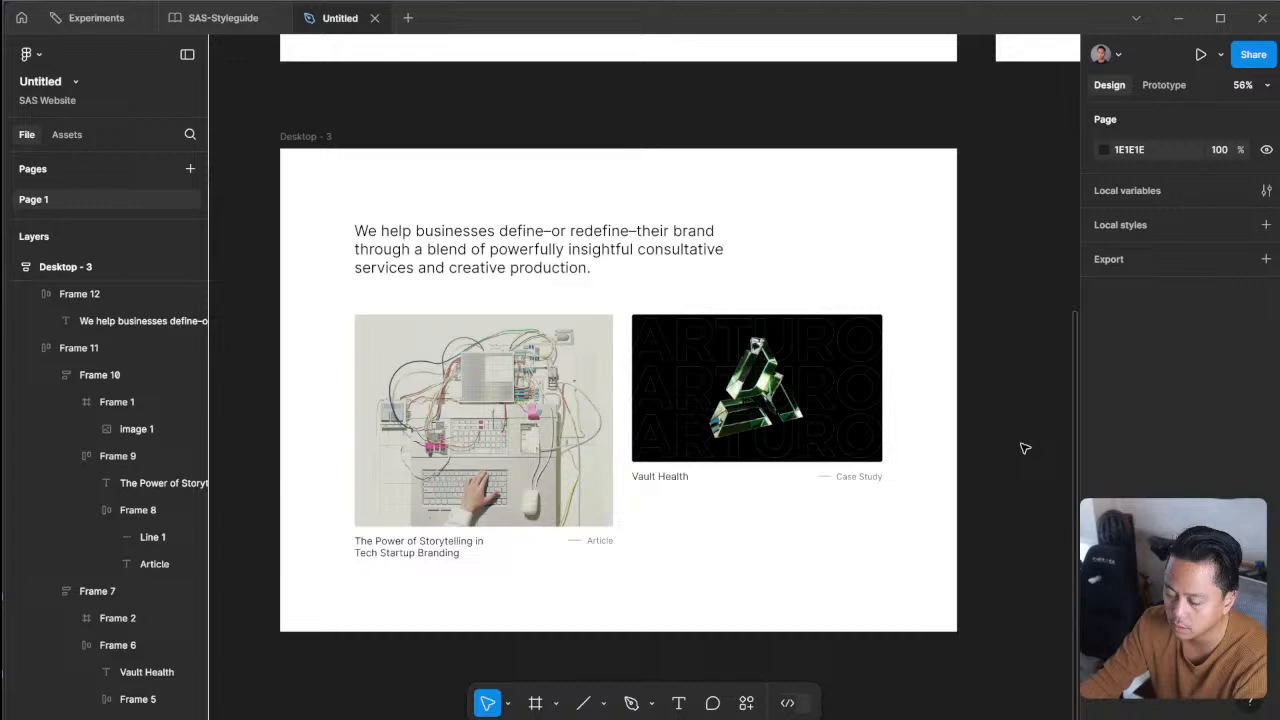
- Apply the Highlight 3 color style to the intro statement text in Desktop - 3
left_click(606, 251)
double_click(606, 251)
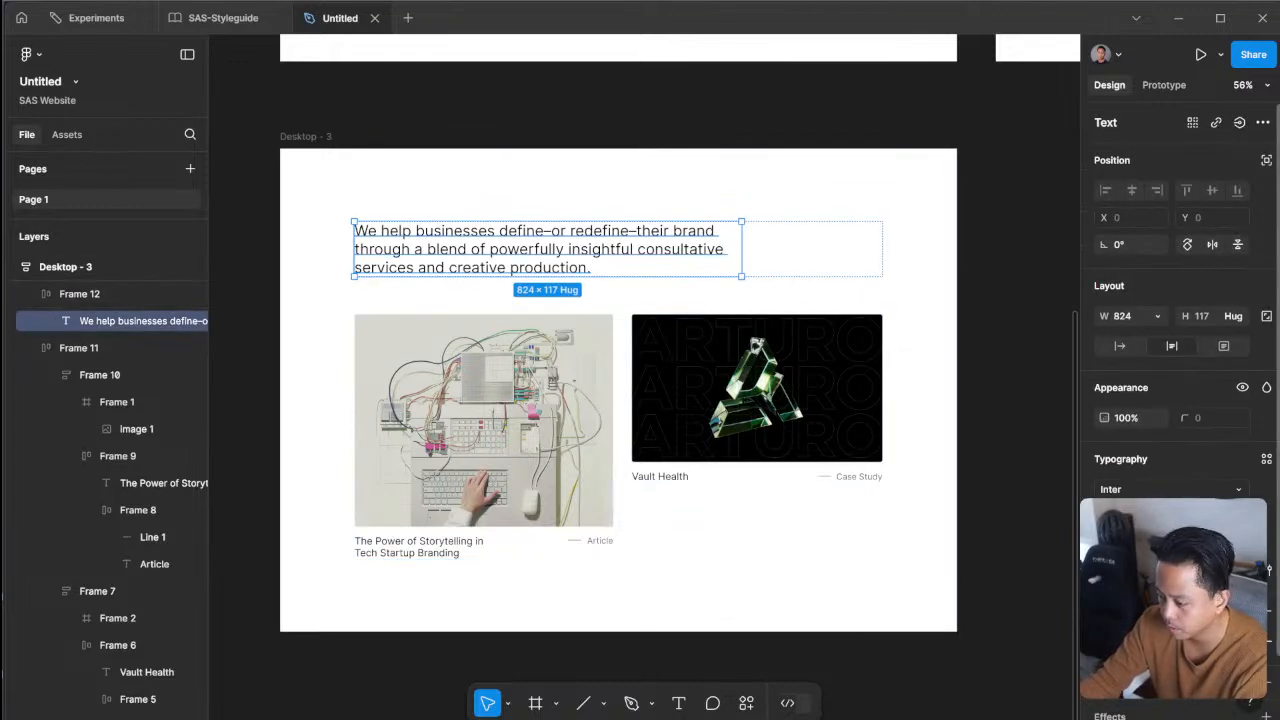
left_click(1240, 611)
scroll(977, 525, "down", 1)
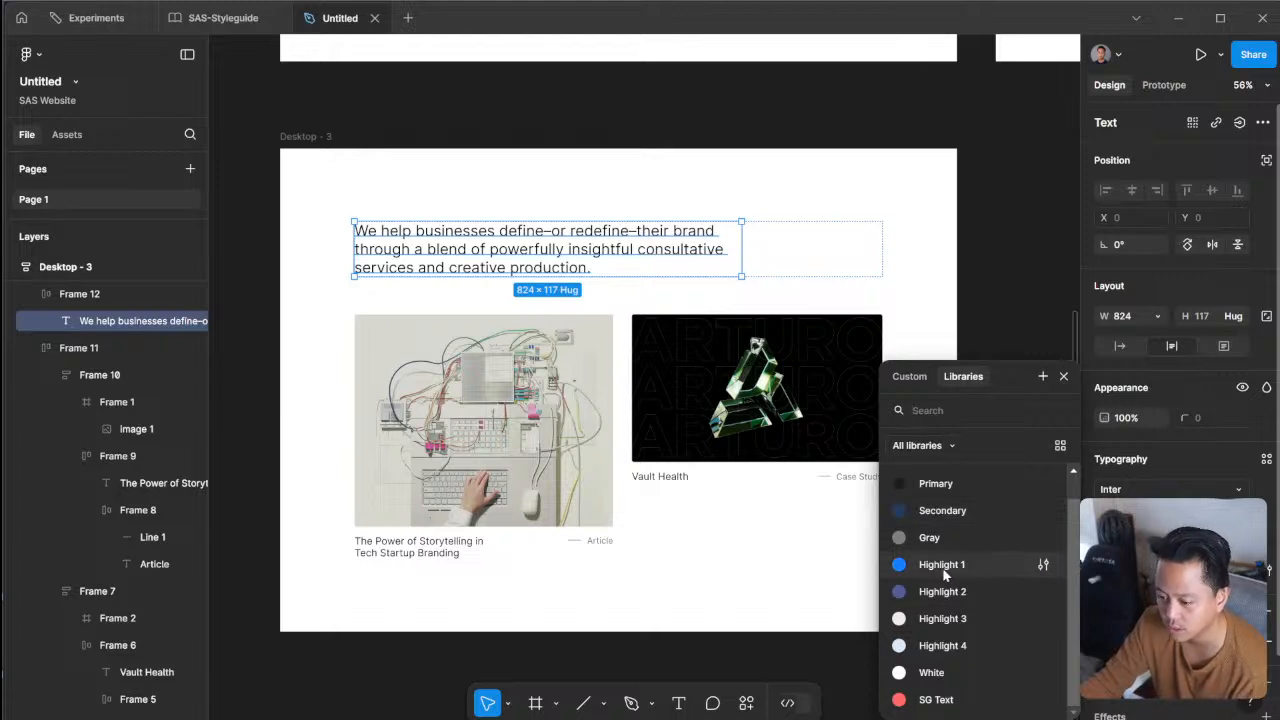
left_click(935, 619)
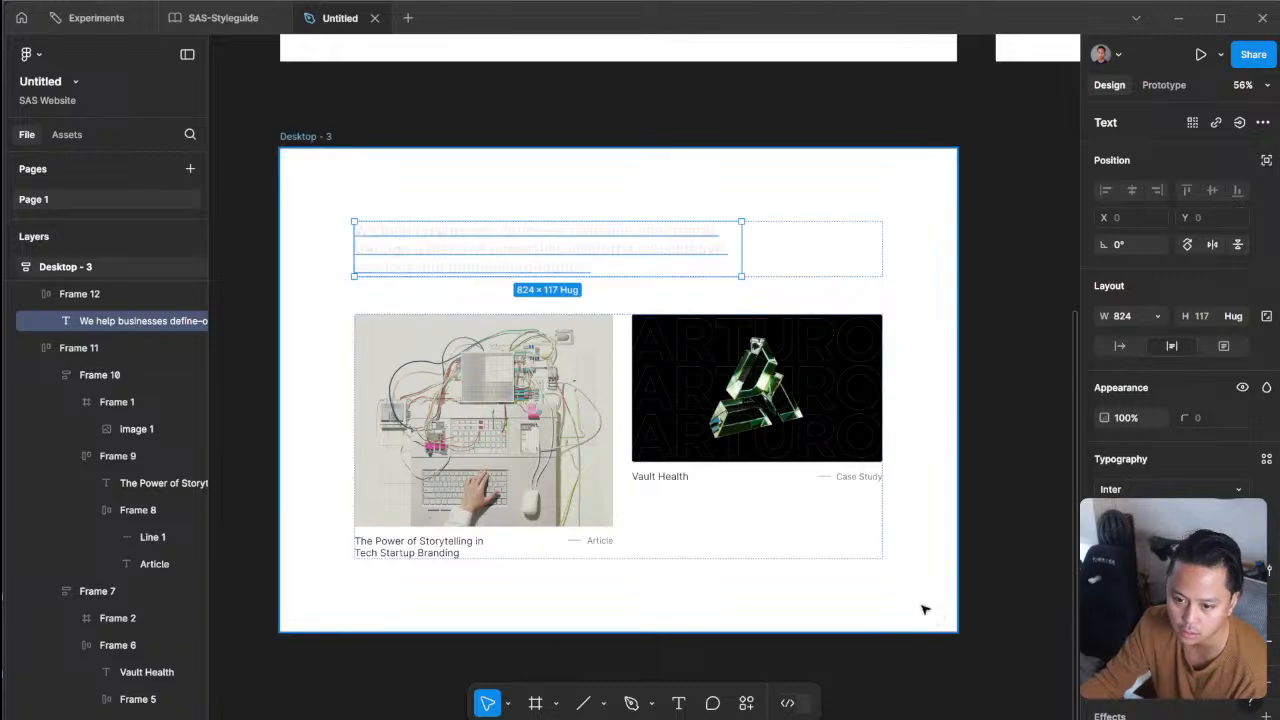
- Change the intro statement's fill to the Highlight 1 color style and check the text up close
left_click(1122, 641)
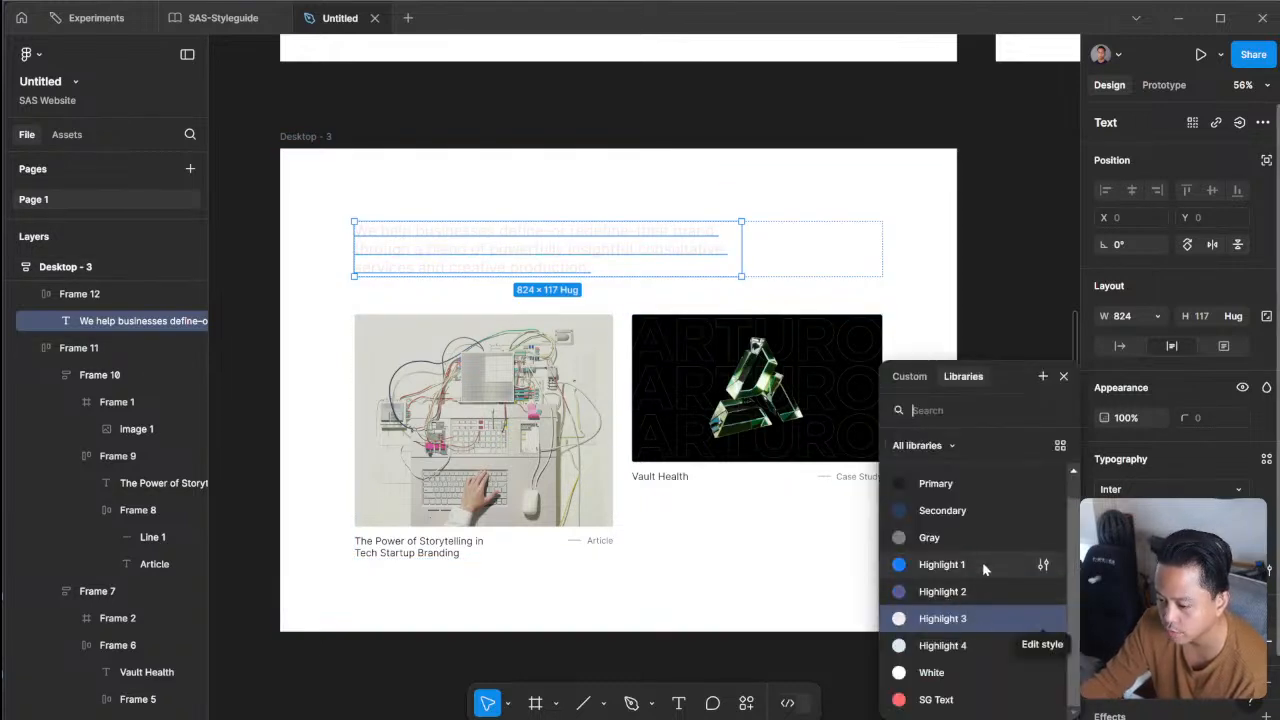
left_click(1020, 564)
key("Escape")
key("Escape")
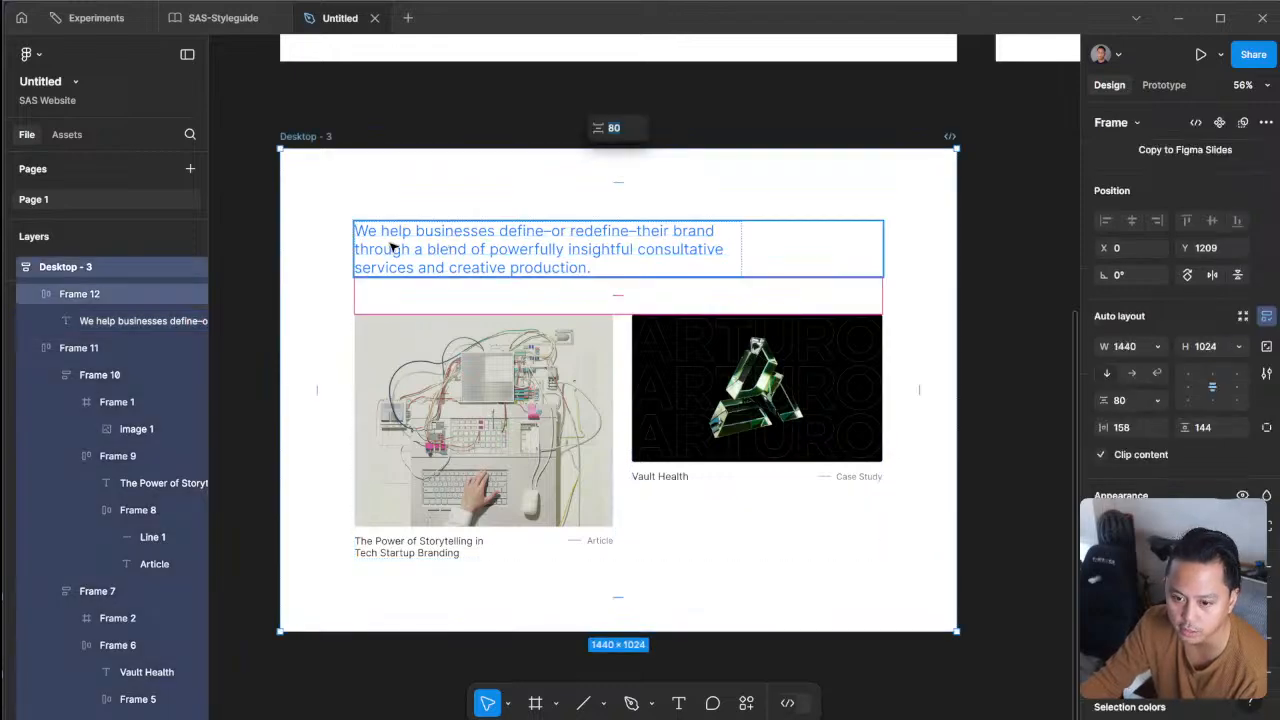
scroll(447, 247, "down", 2)
double_click(457, 248)
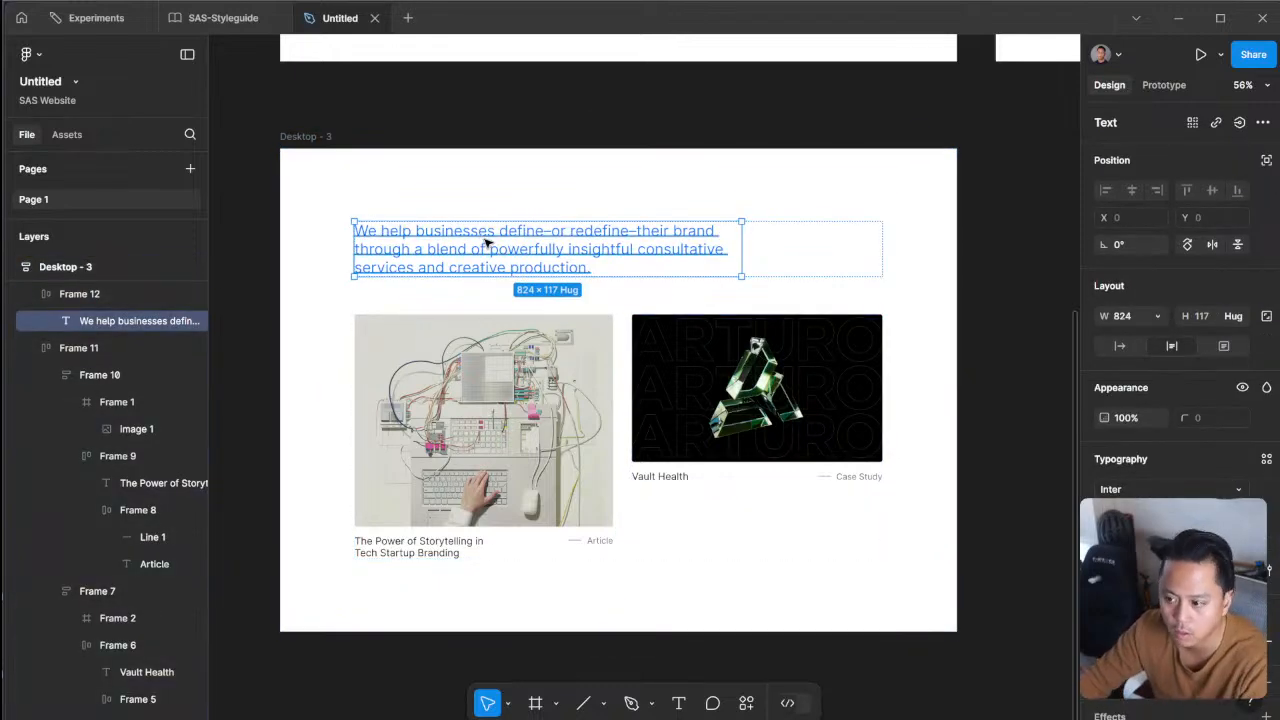
scroll(478, 236, "up", 5)
scroll(478, 236, "down", 2)
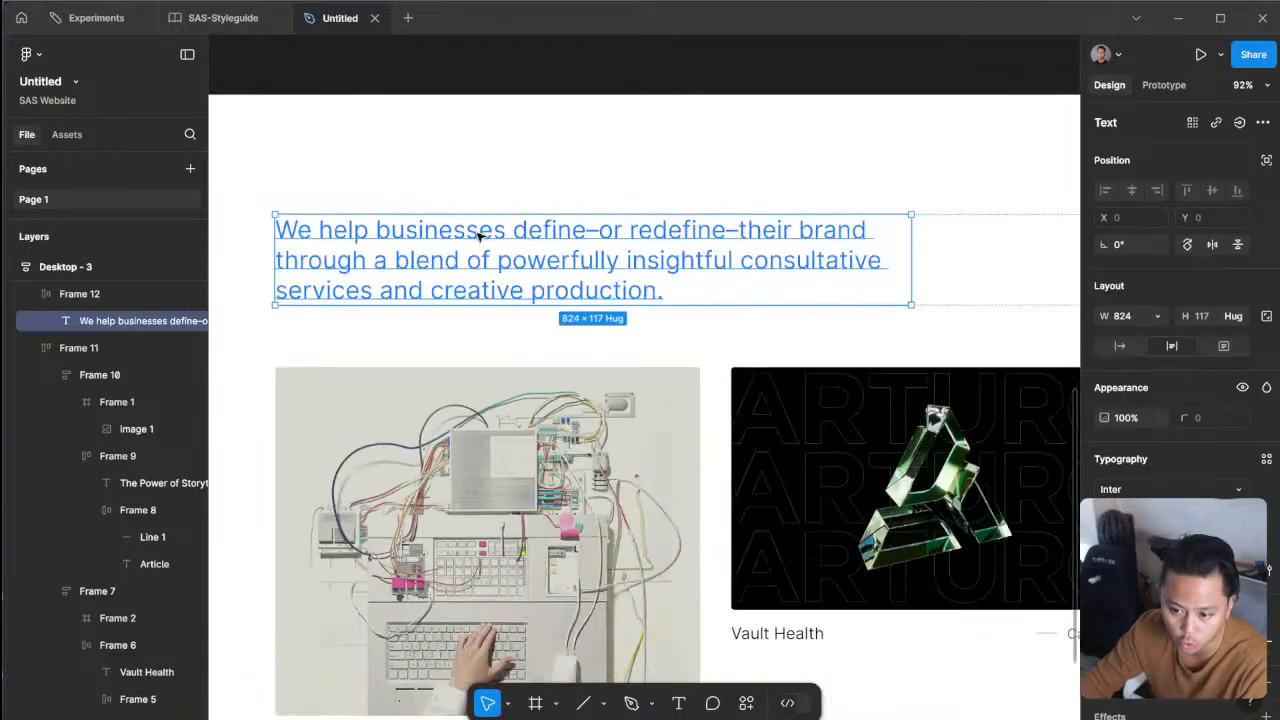
left_click(687, 60)
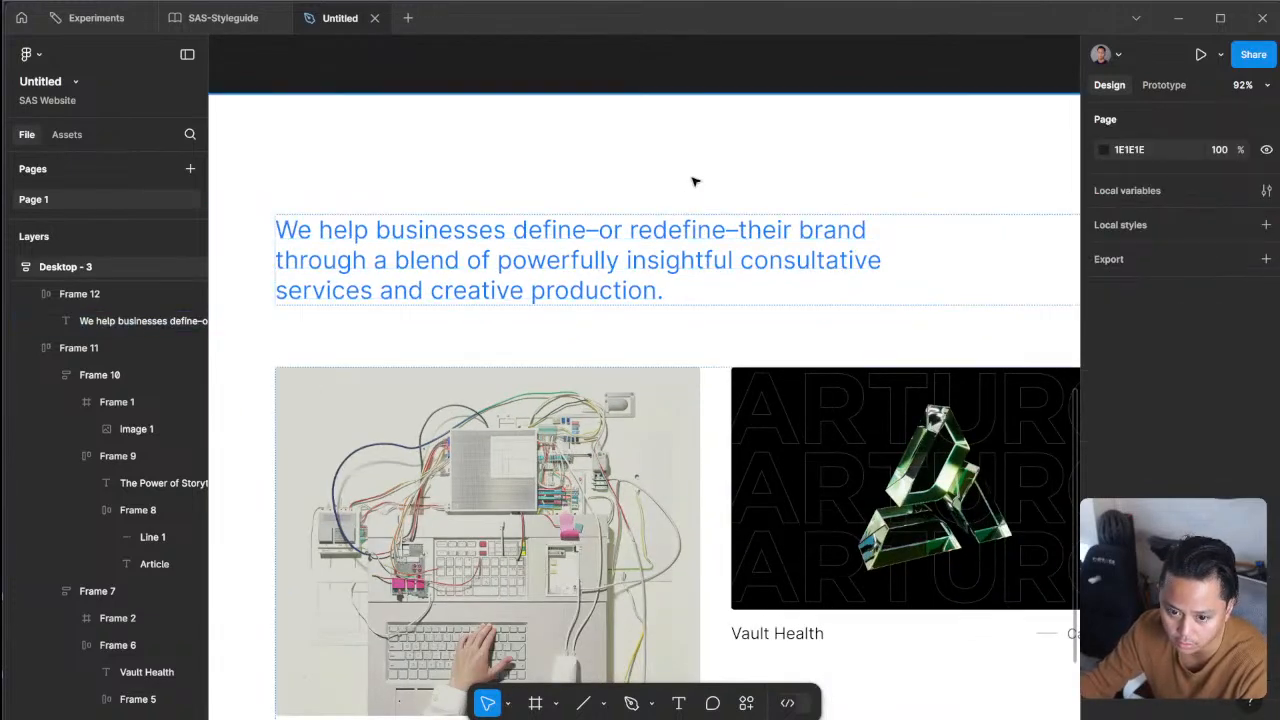
- Darken the intro statement's custom HSL fill, trying a lightness of 35 and settling on 25
left_click(726, 285)
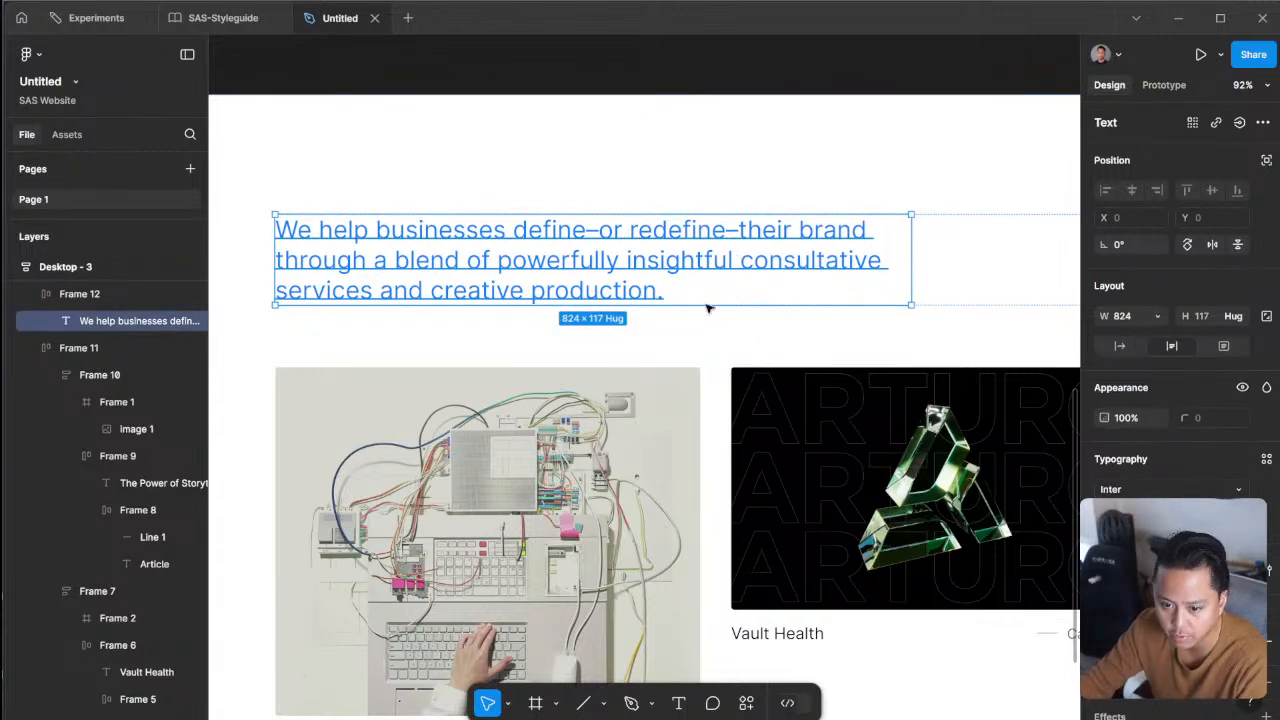
left_click(1105, 642)
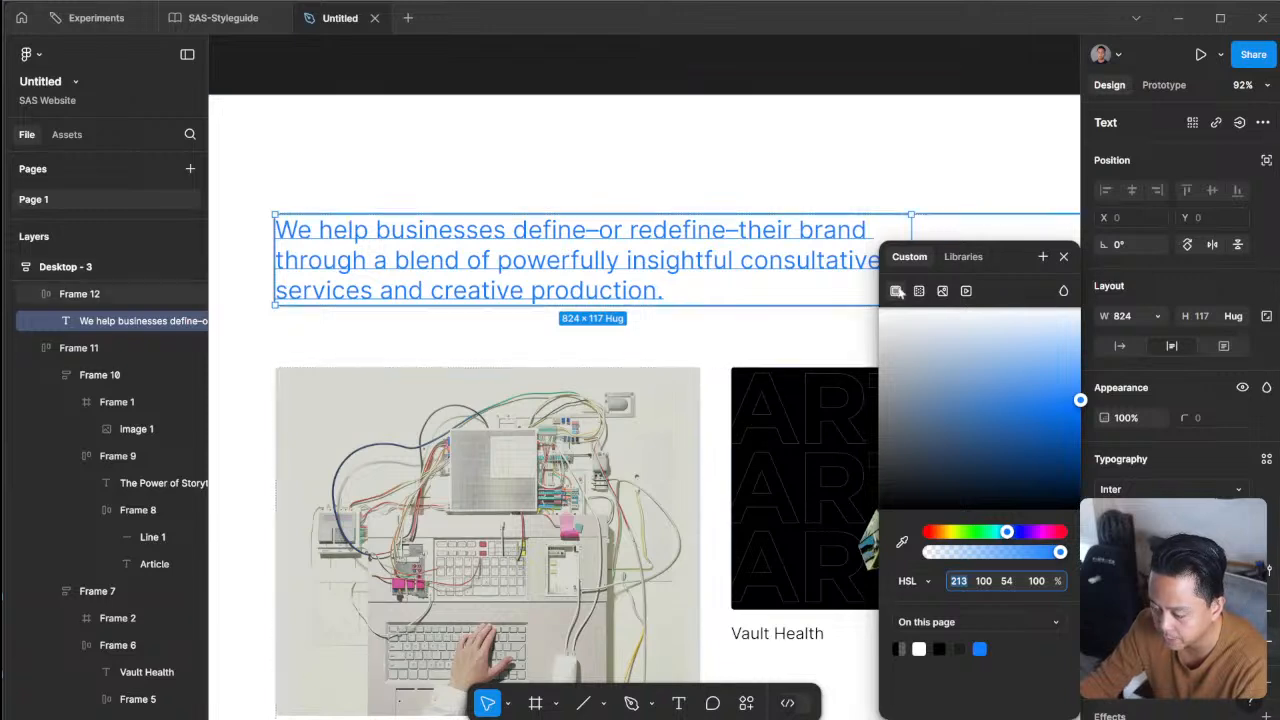
left_click(987, 584)
double_click(987, 584)
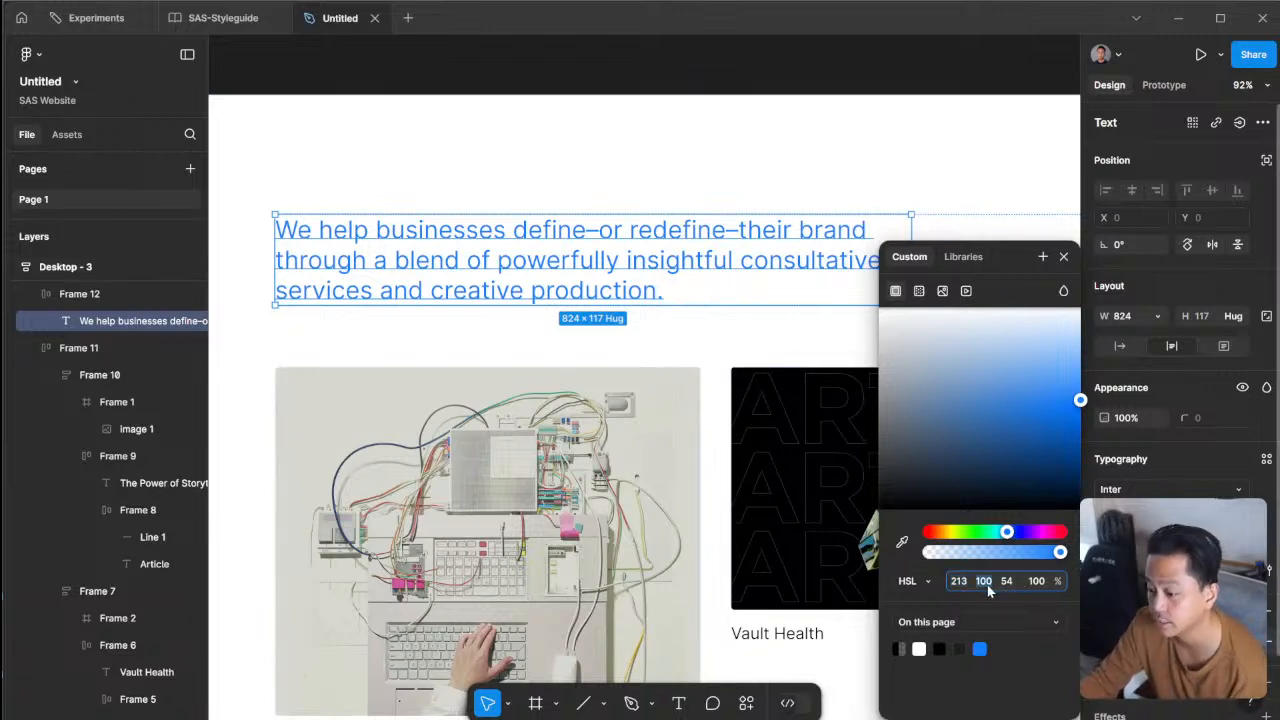
double_click(1005, 582)
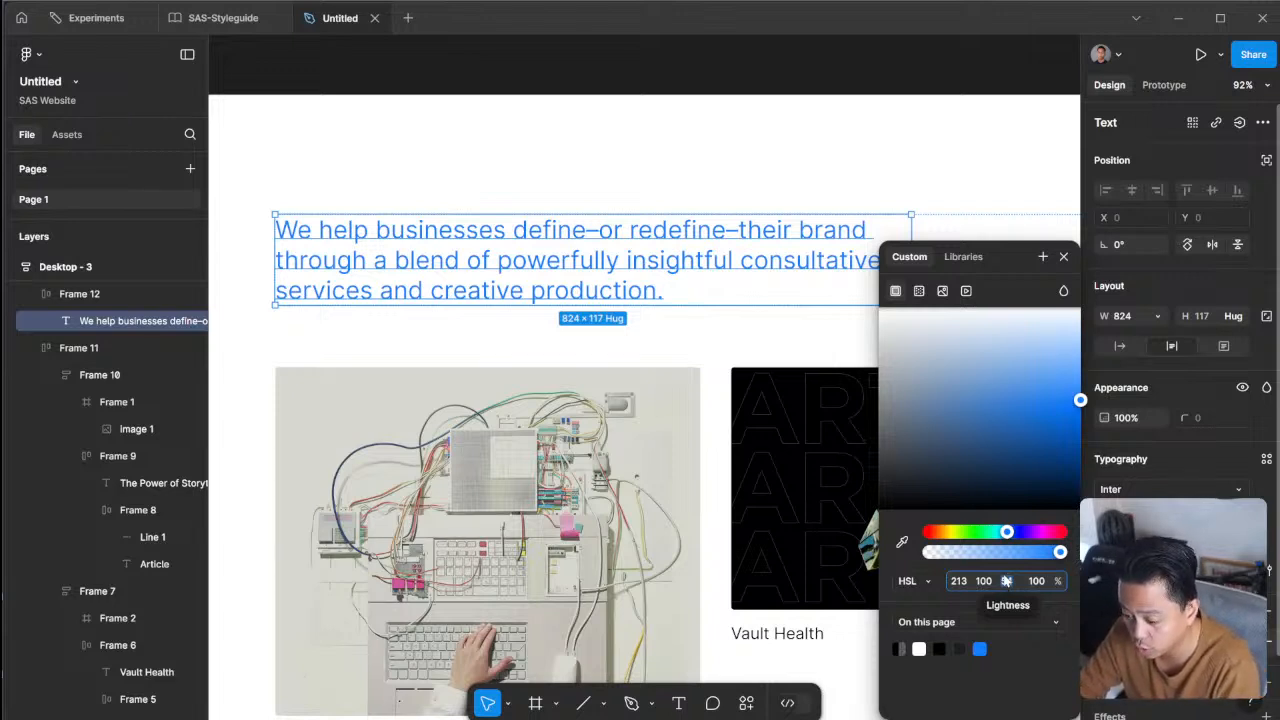
type("35")
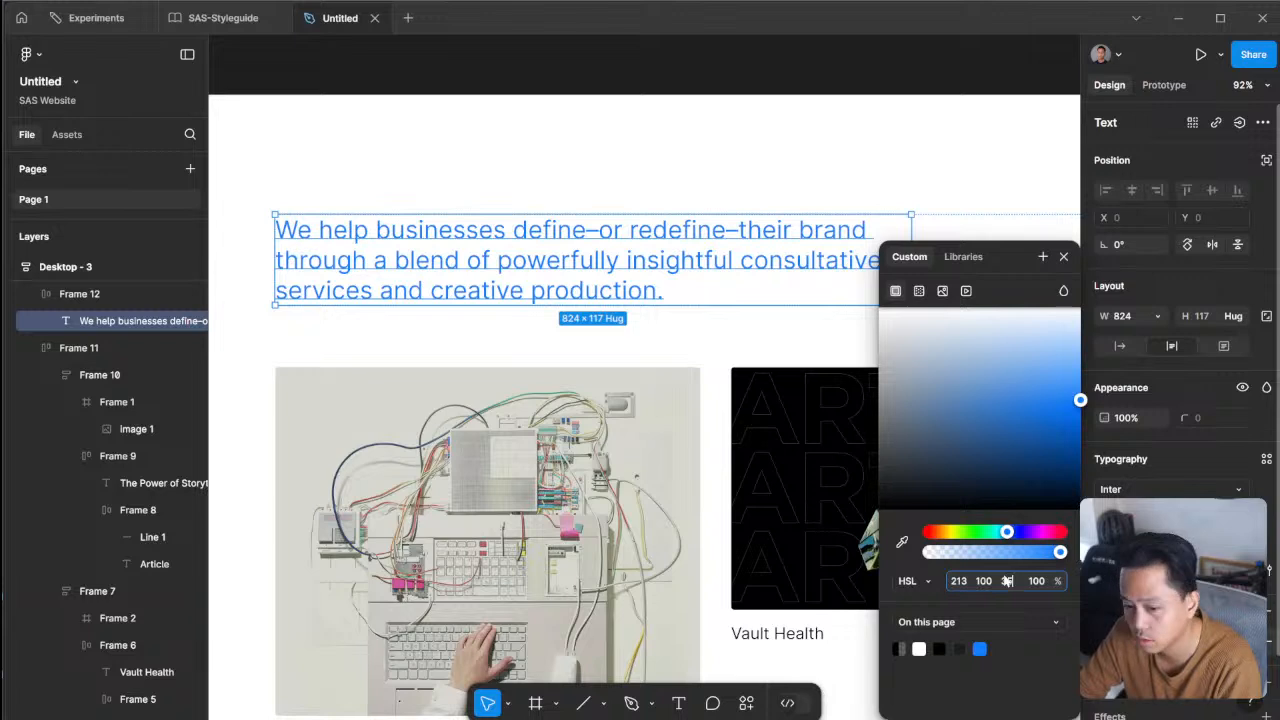
key("Return")
left_click(1006, 581)
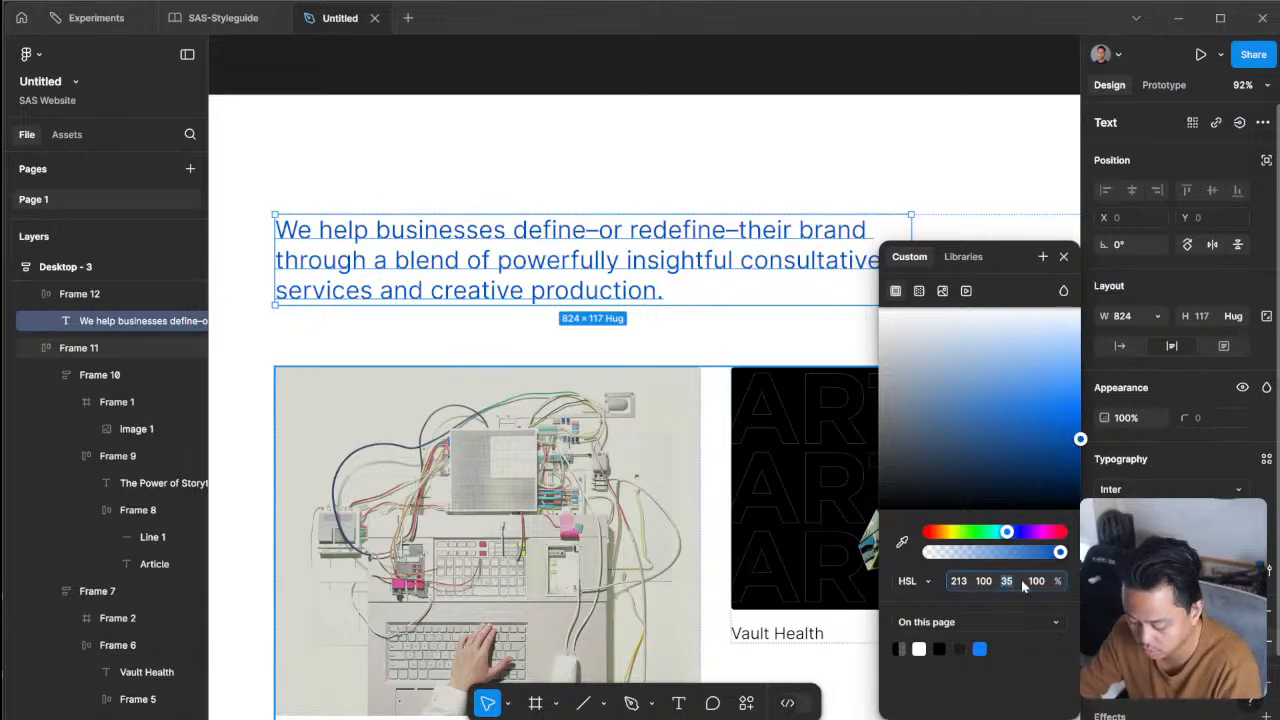
type("25")
key("Return")
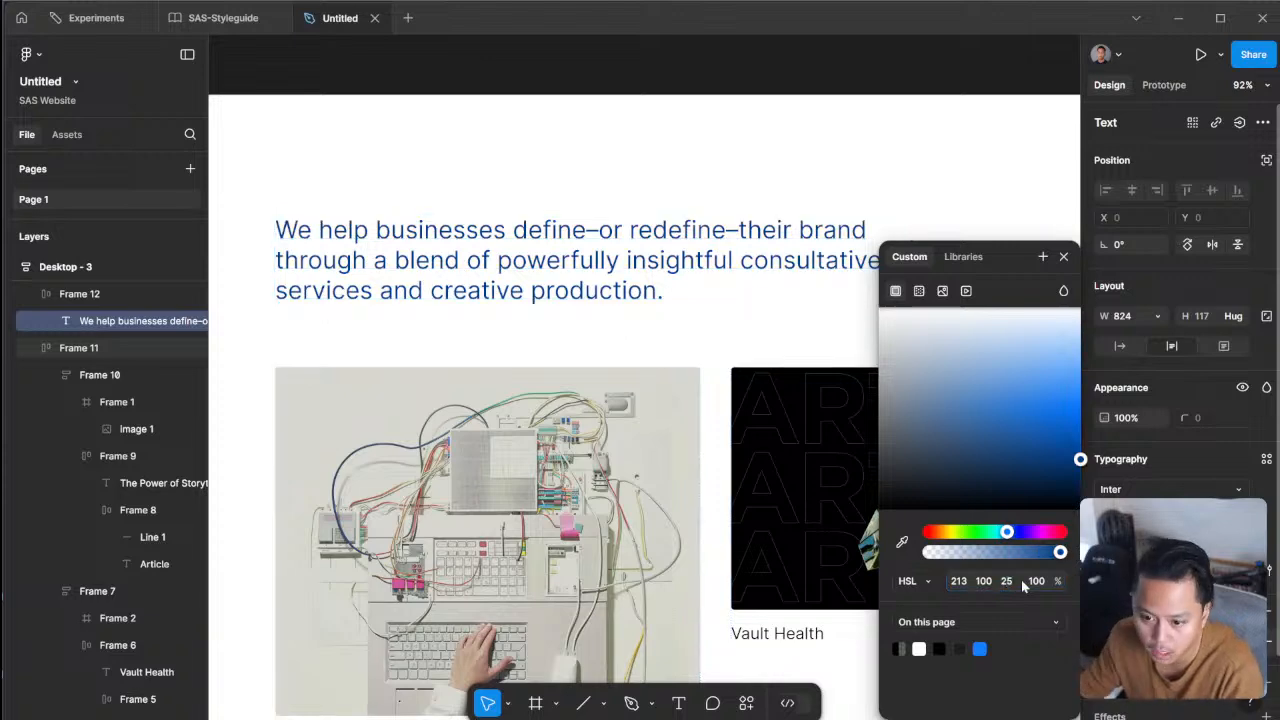
- Check the intro statement's darkened blue up close and within the whole Desktop - 3 frame
left_click(808, 165)
left_click(808, 167)
scroll(808, 171, "up", 3)
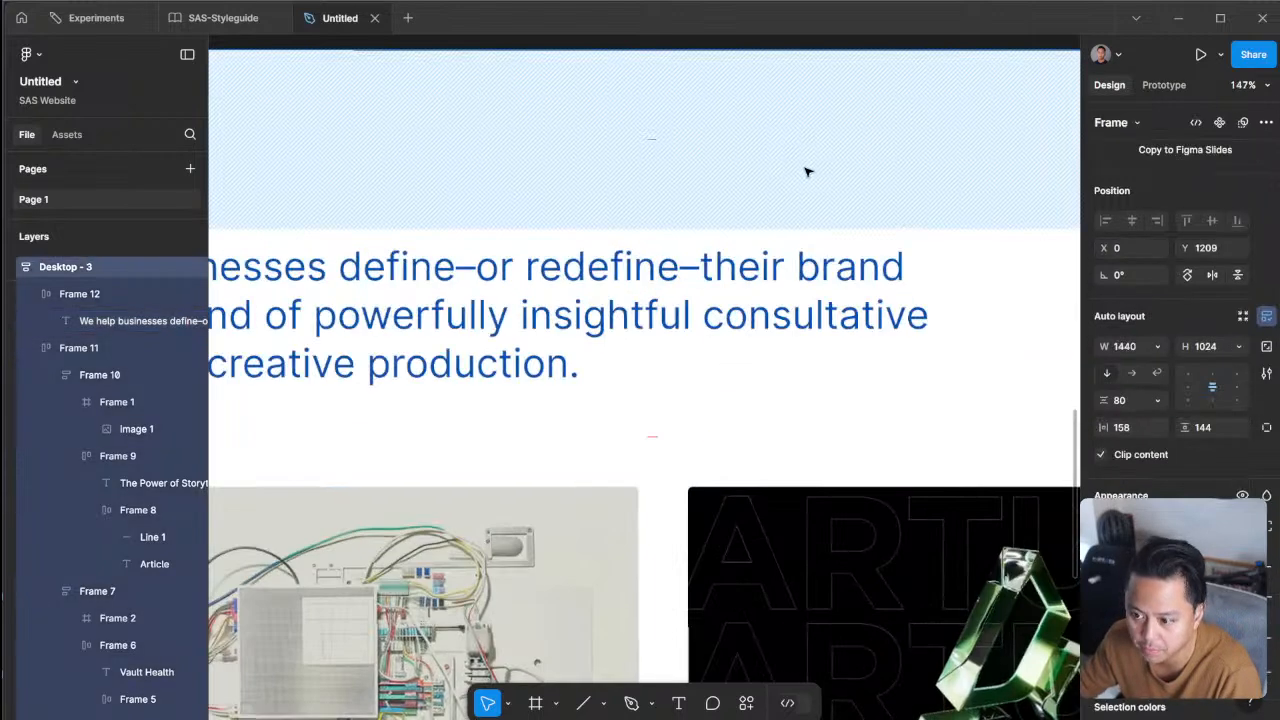
scroll(808, 171, "down", 7)
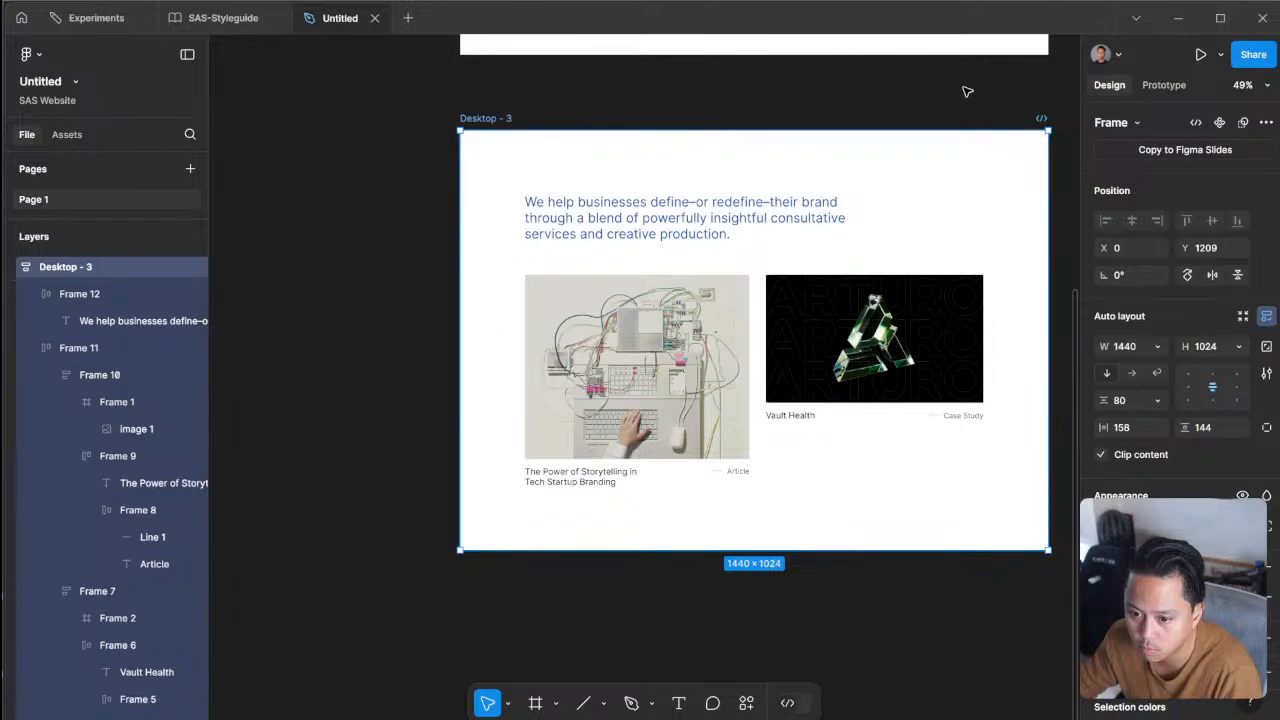
- Undo the intro statement's last color changes and set its fill's HSL lightness to 35
key("ctrl+z")
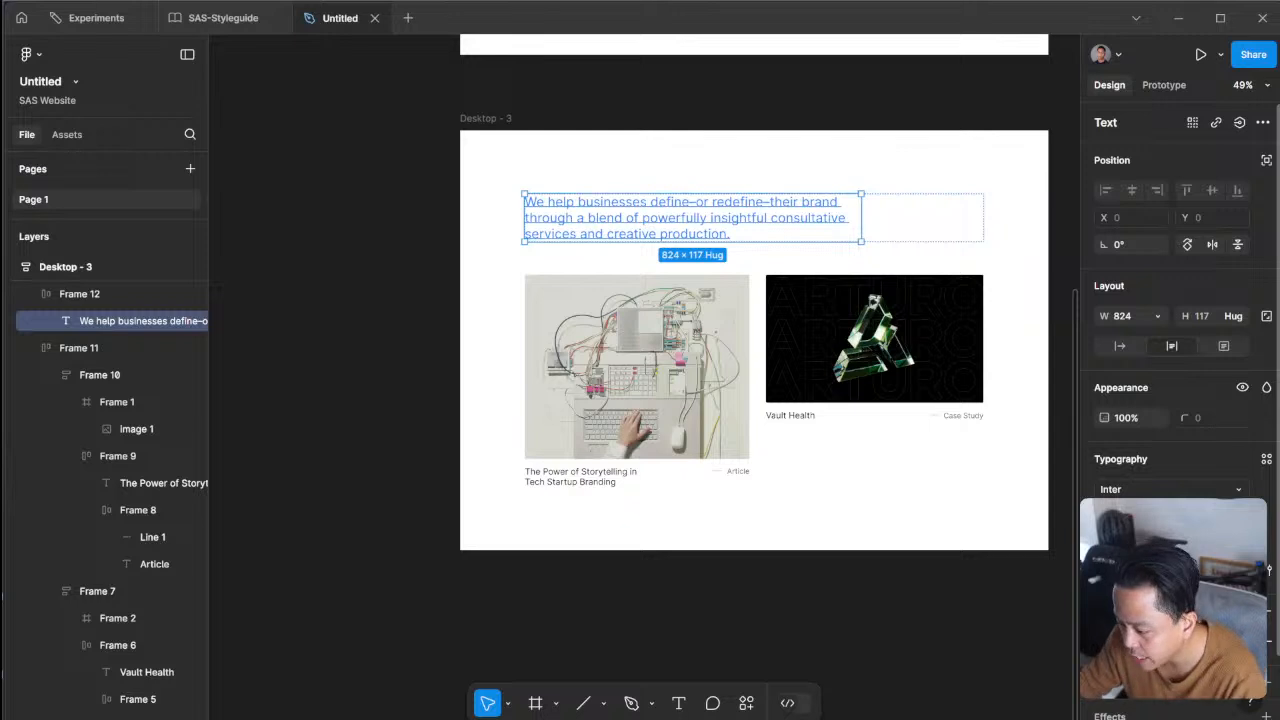
left_click(1107, 641)
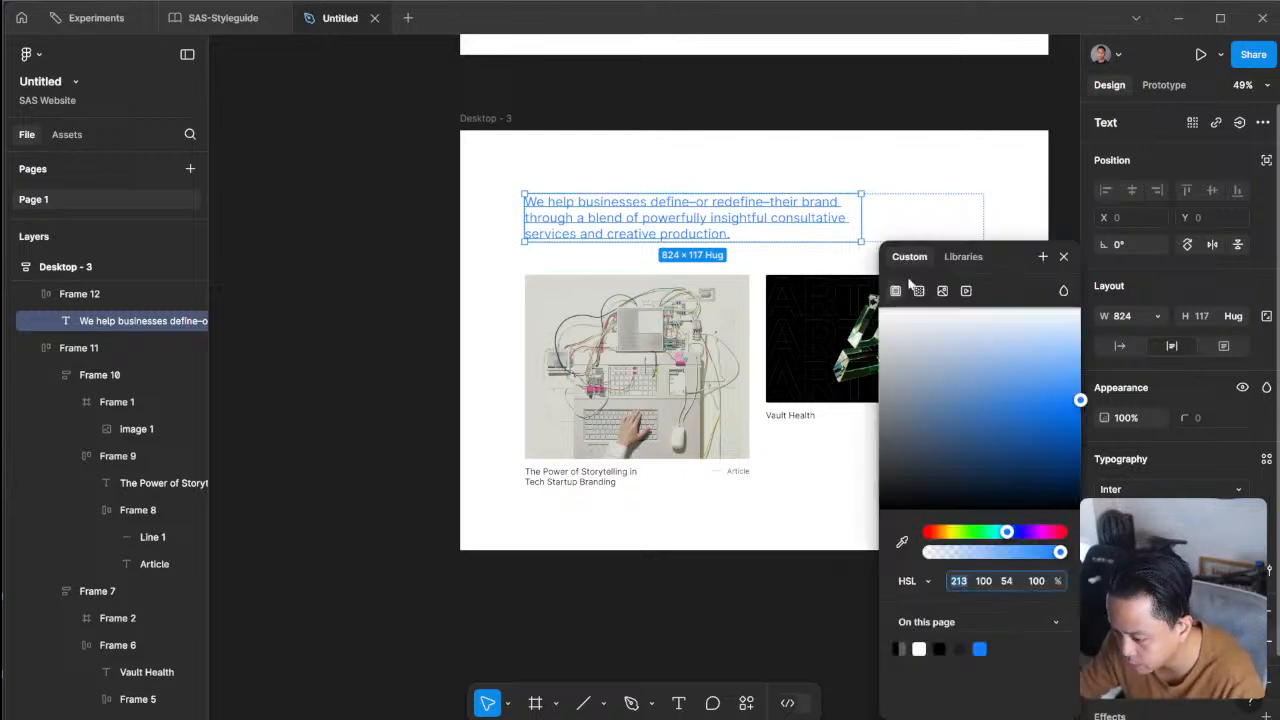
left_click(988, 584)
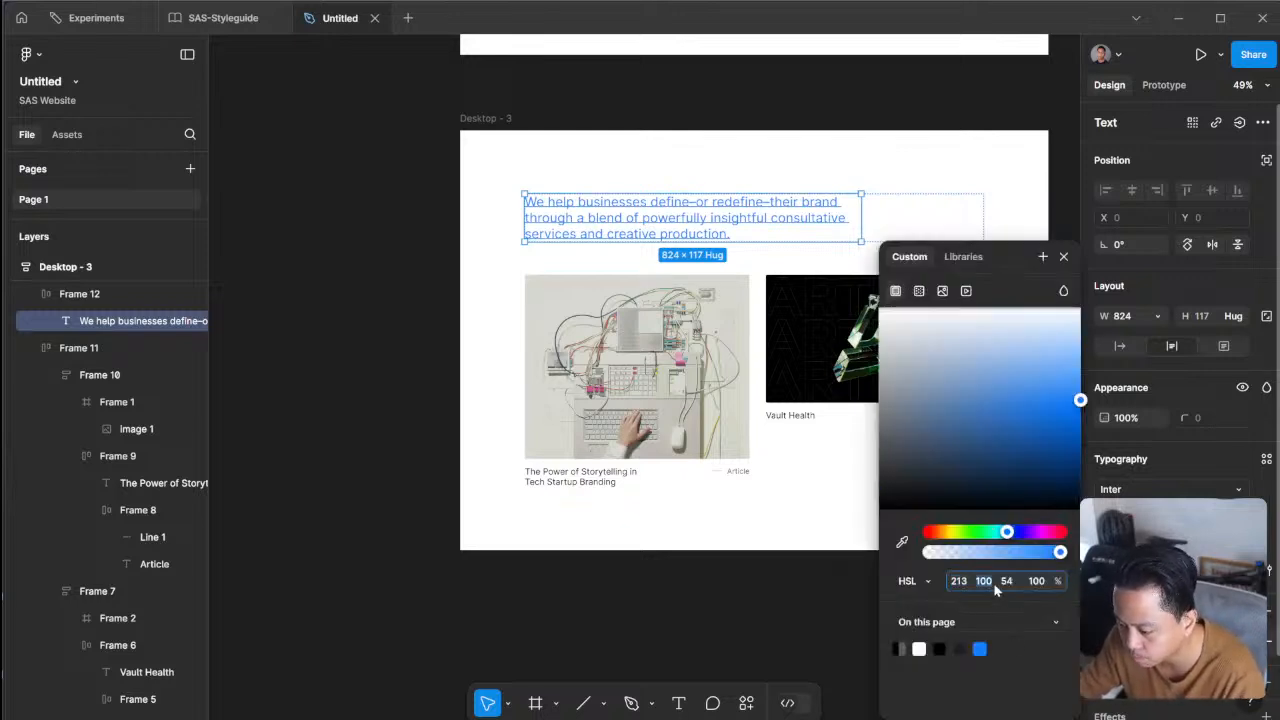
left_click(1008, 583)
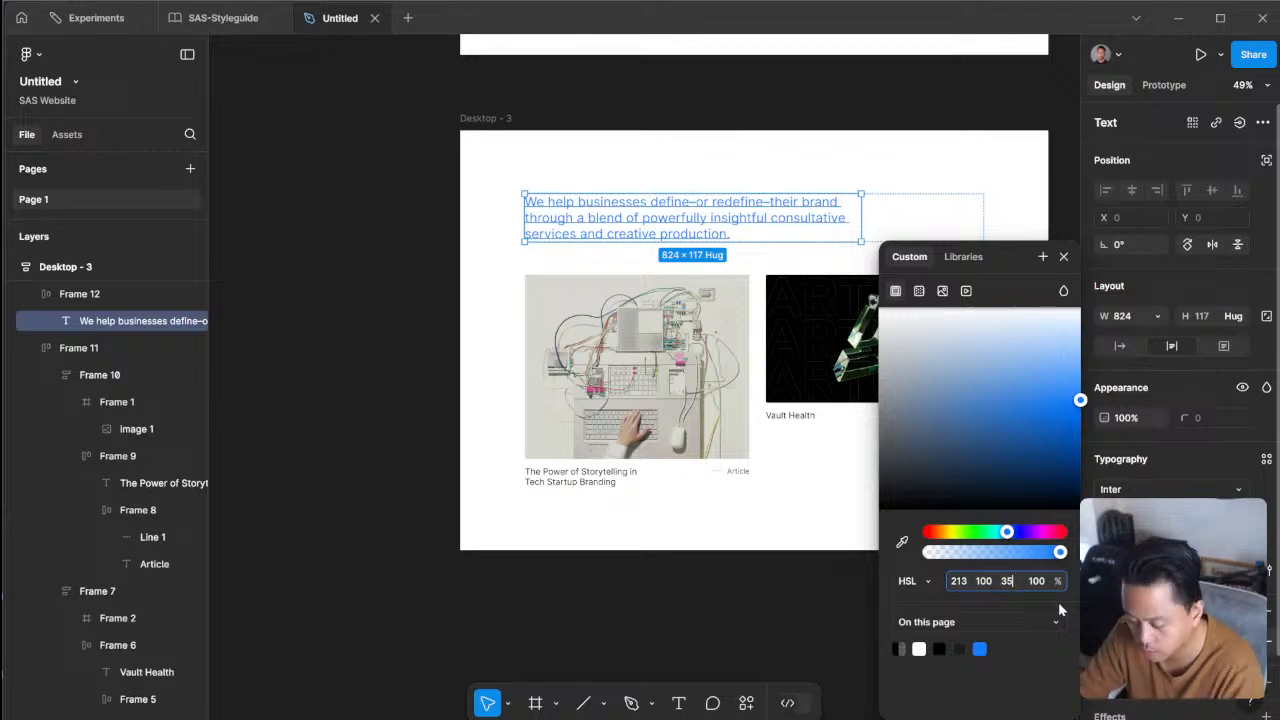
key("Escape")
left_click(780, 114)
scroll(780, 114, "down", 3)
scroll(780, 114, "up", 5)
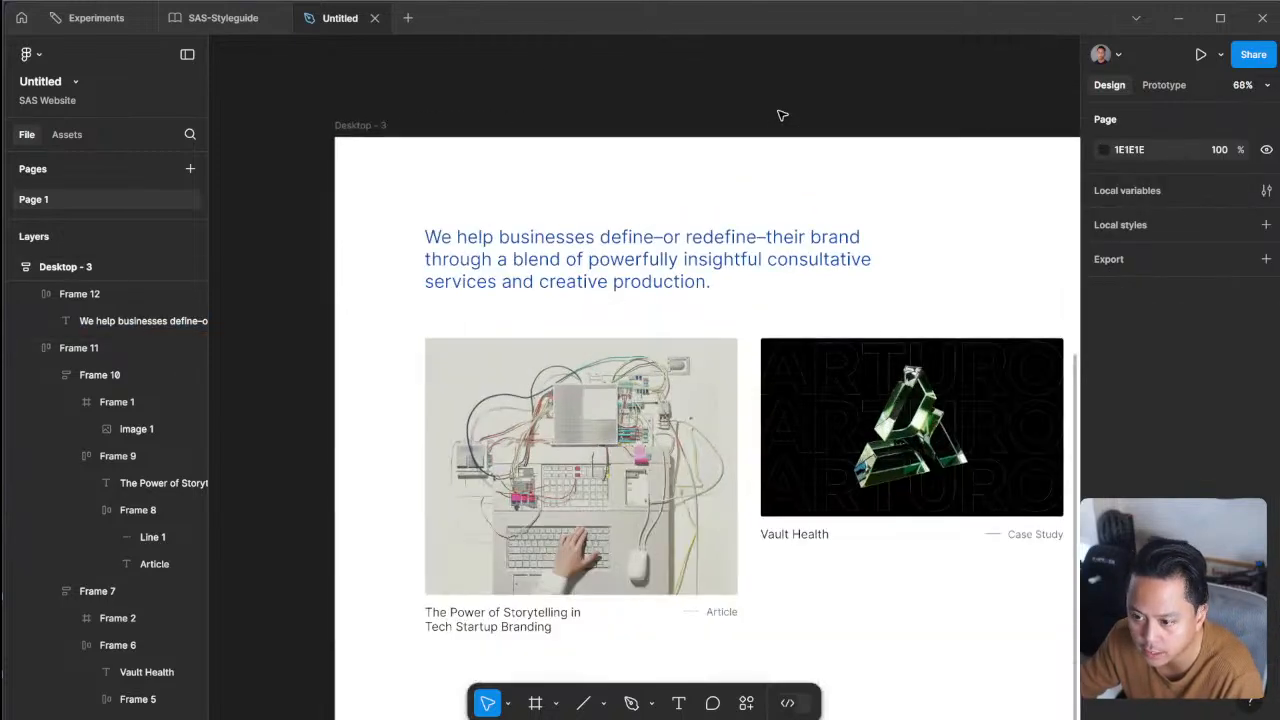
- Examine the colors of the Section 1 and Section 2 reference images in the Experiments file's Art Direction moodboard
key("super+Tab")
left_click(545, 278)
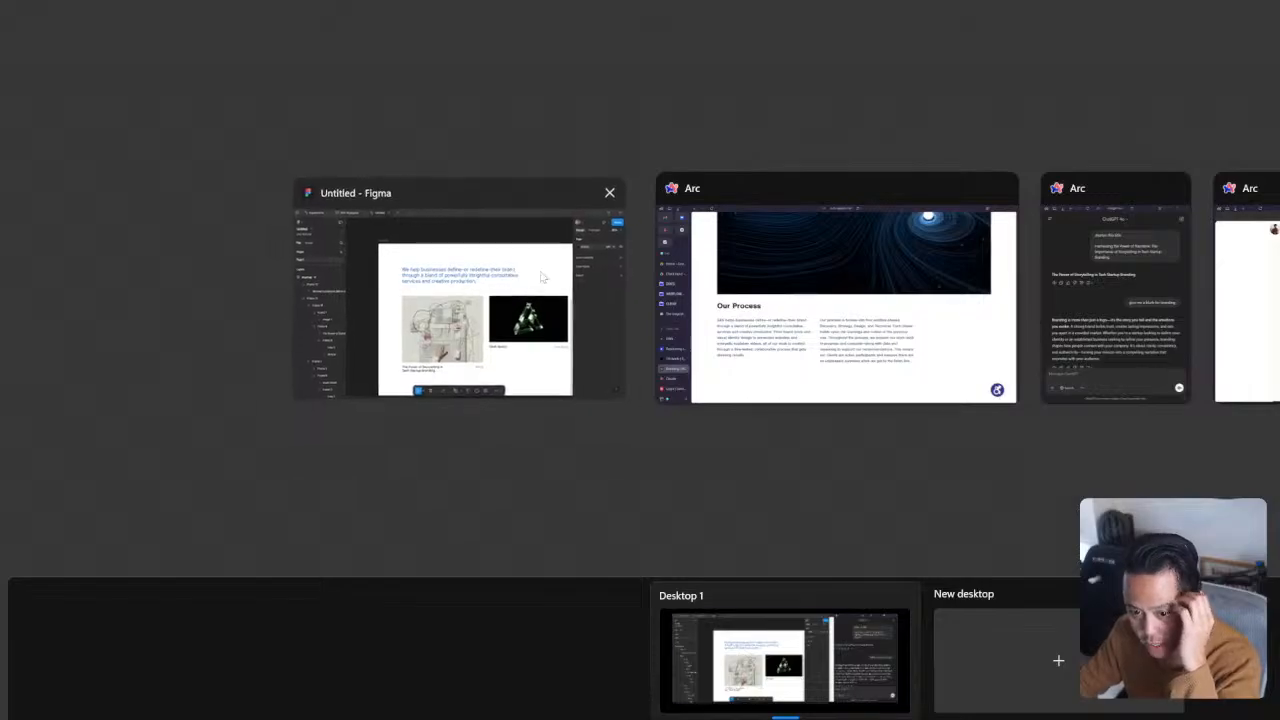
left_click(246, 20)
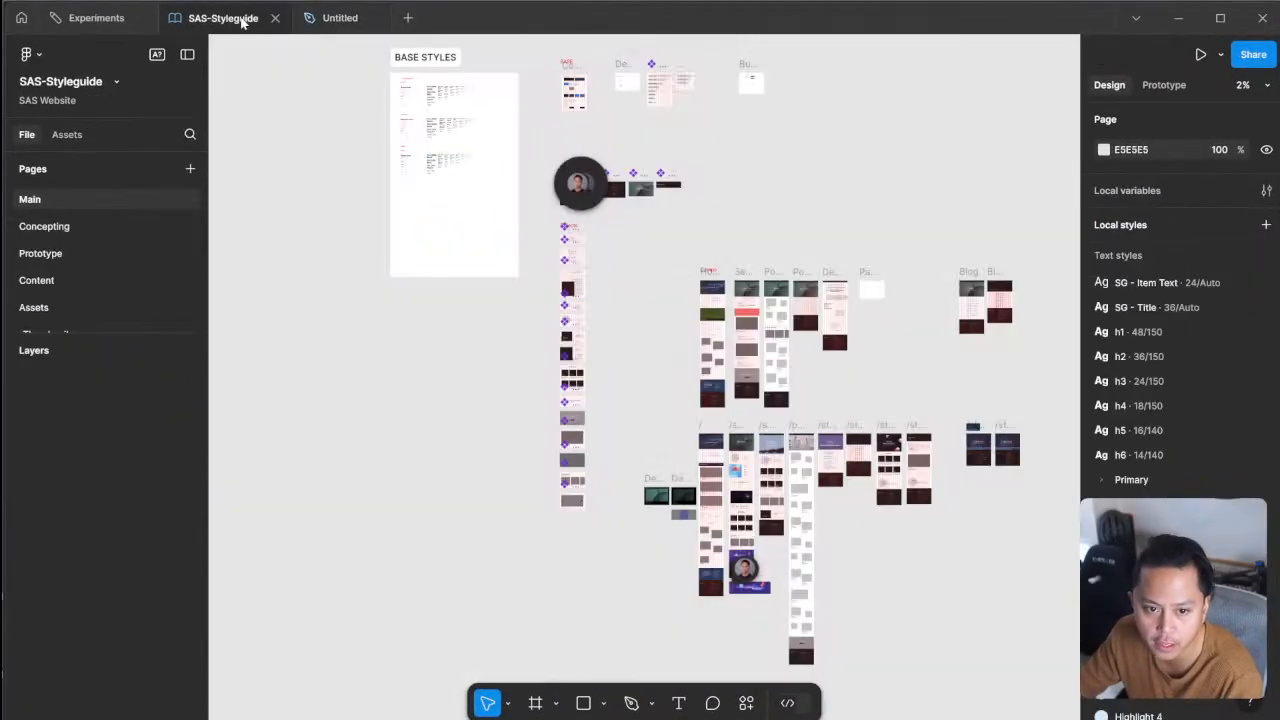
left_click(95, 18)
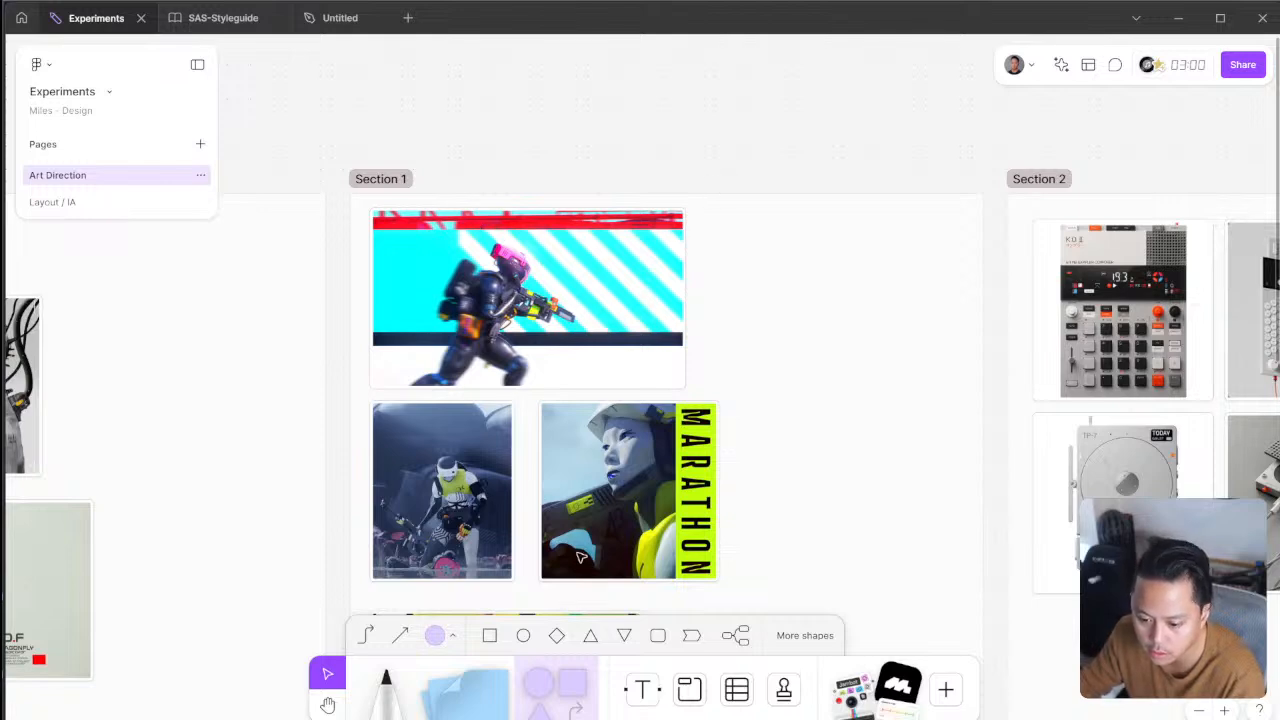
scroll(600, 505, "up", 5)
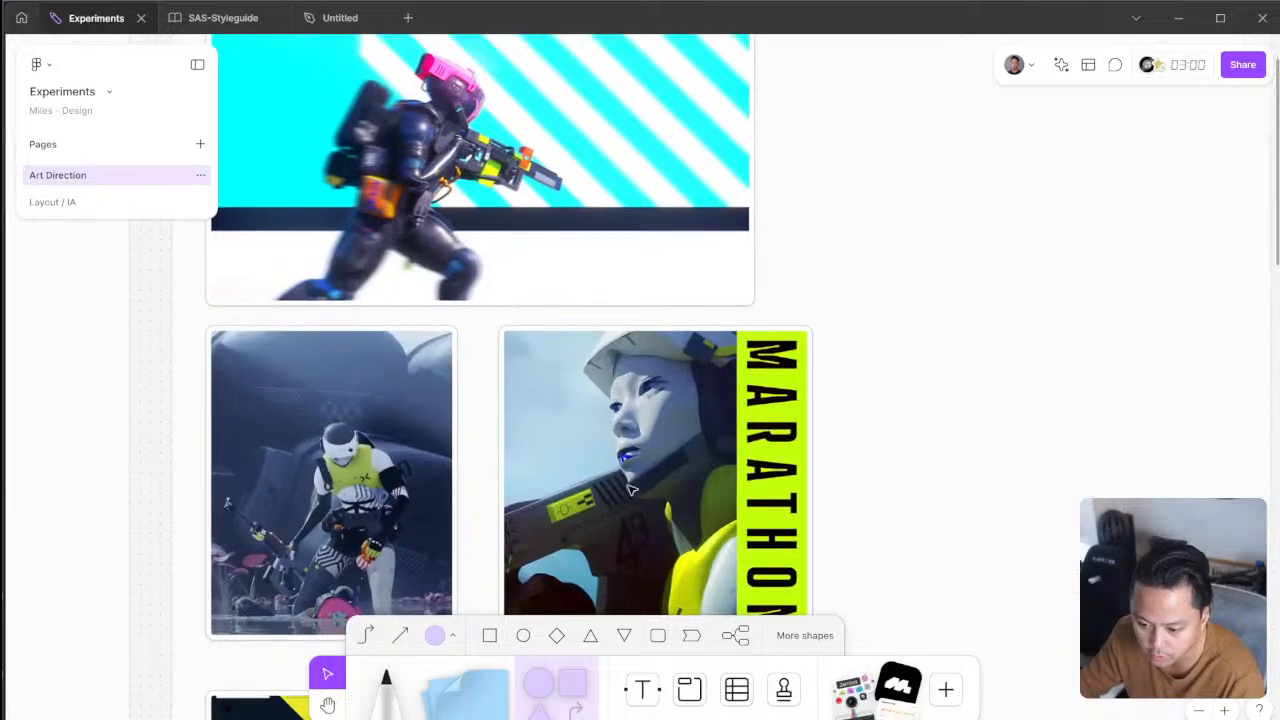
scroll(656, 509, "down", 5)
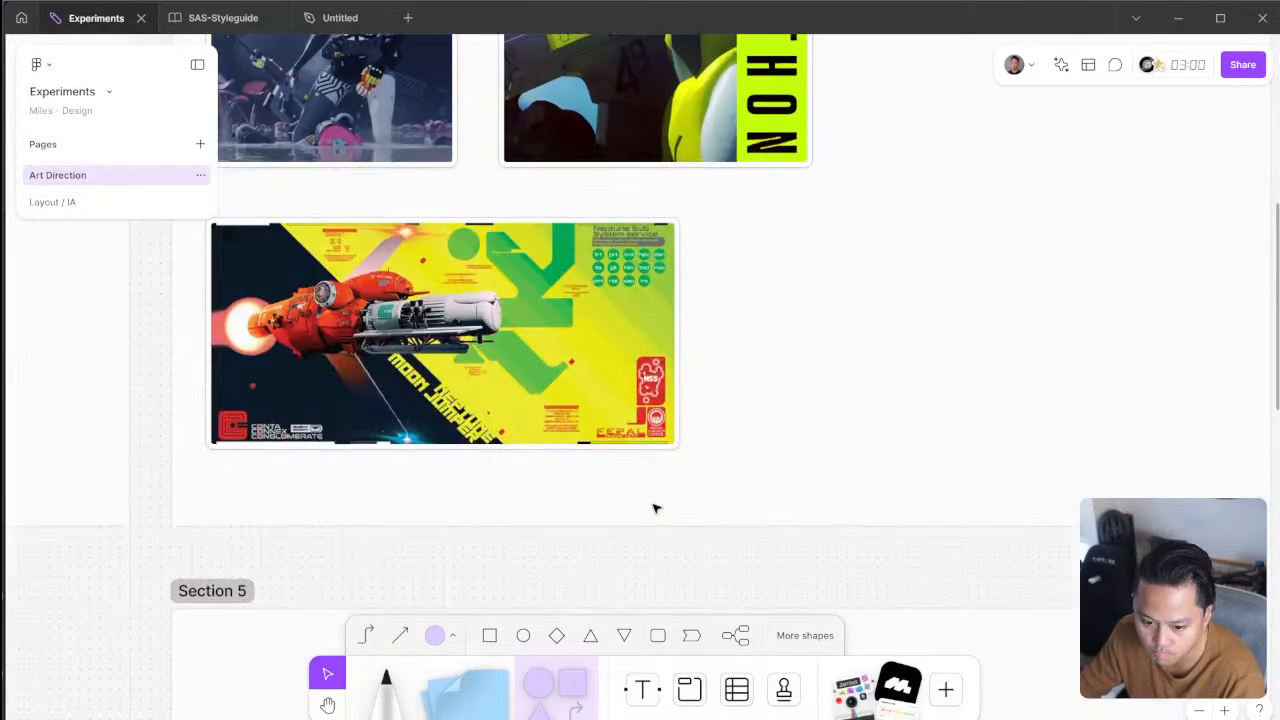
scroll(655, 508, "up", 5)
scroll(655, 506, "up", 5)
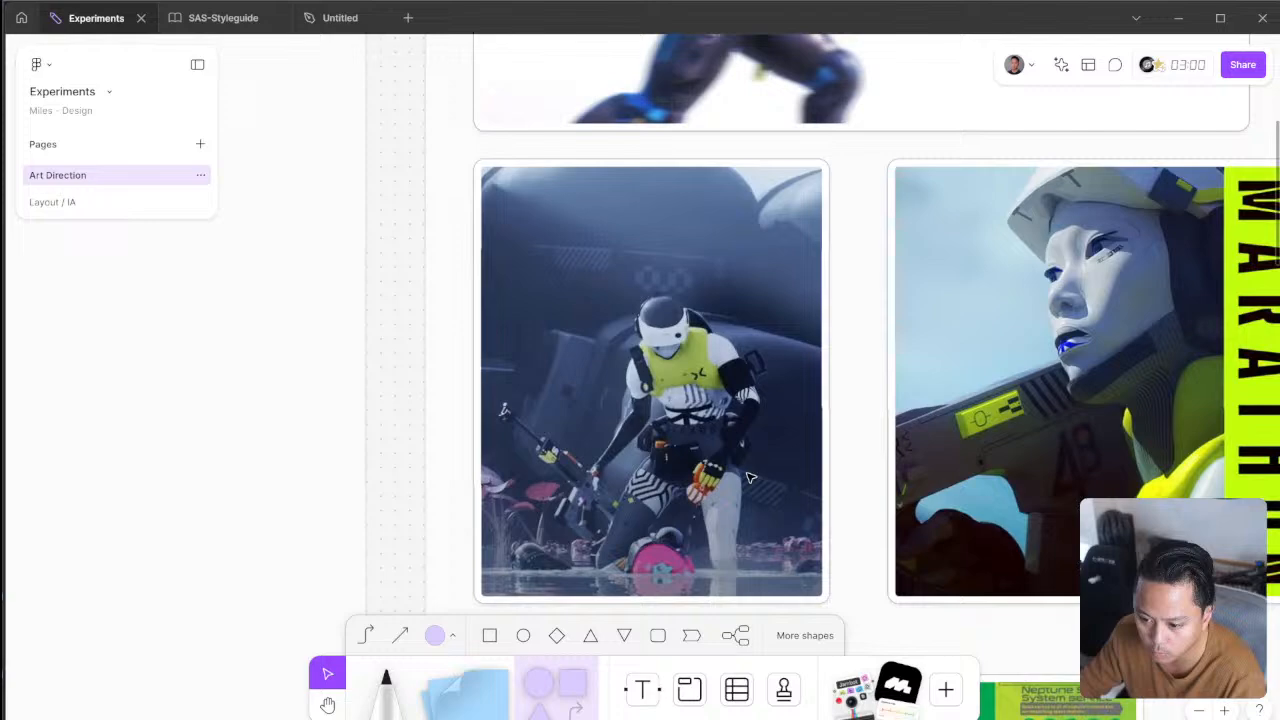
scroll(751, 478, "down", 6)
left_click_drag(920, 474, 360, 386)
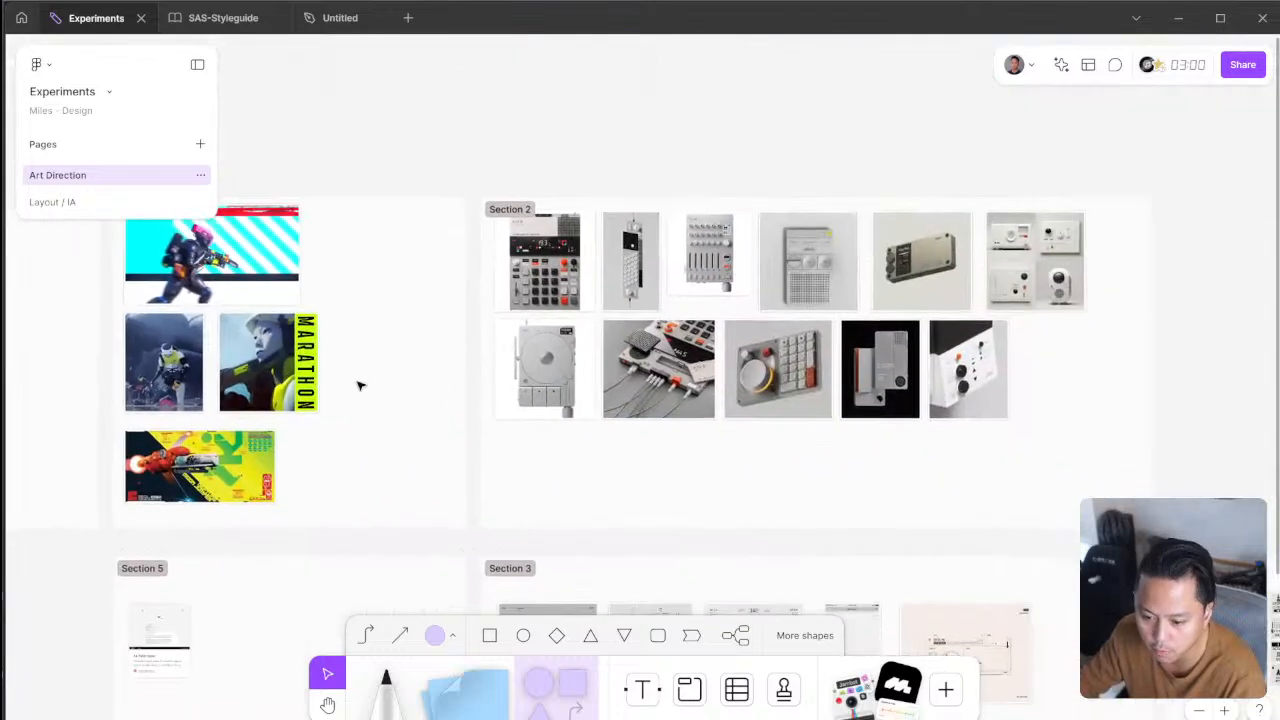
scroll(832, 386, "up", 5)
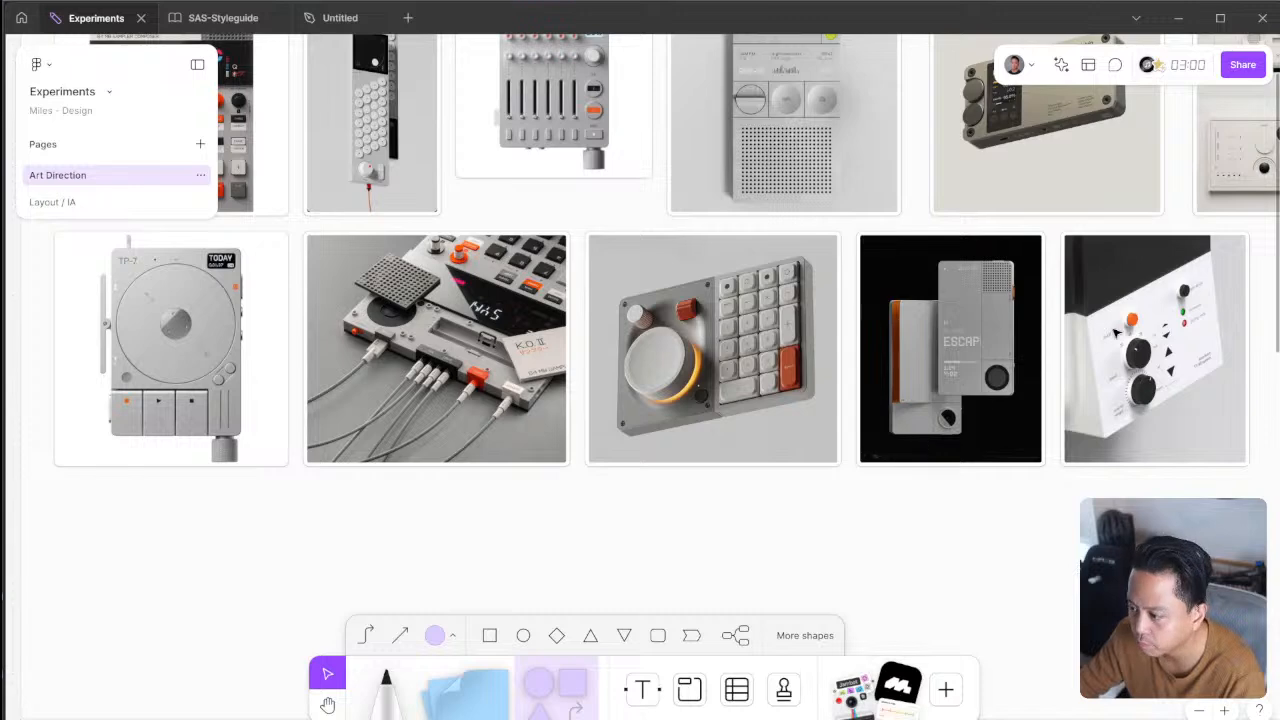
- Return to the Untitled file and change the intro statement's fill from blue to near-black
left_click(316, 17)
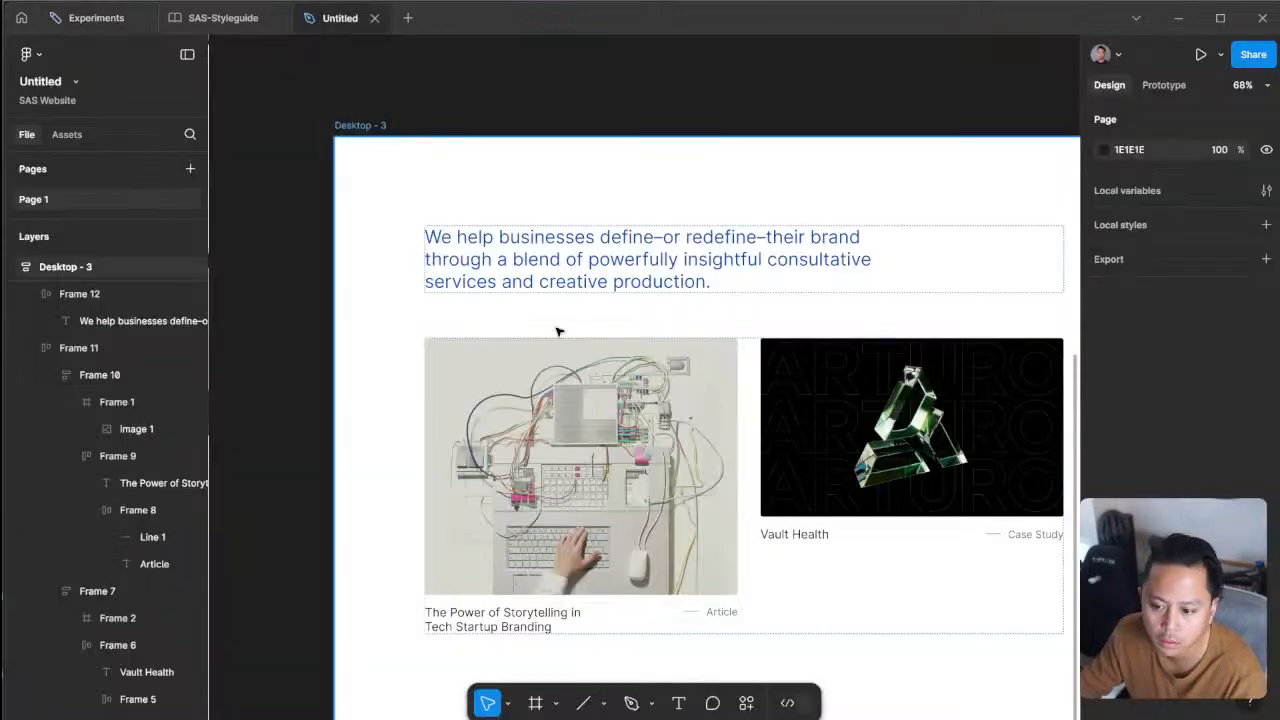
left_click(560, 270)
left_click(1105, 671)
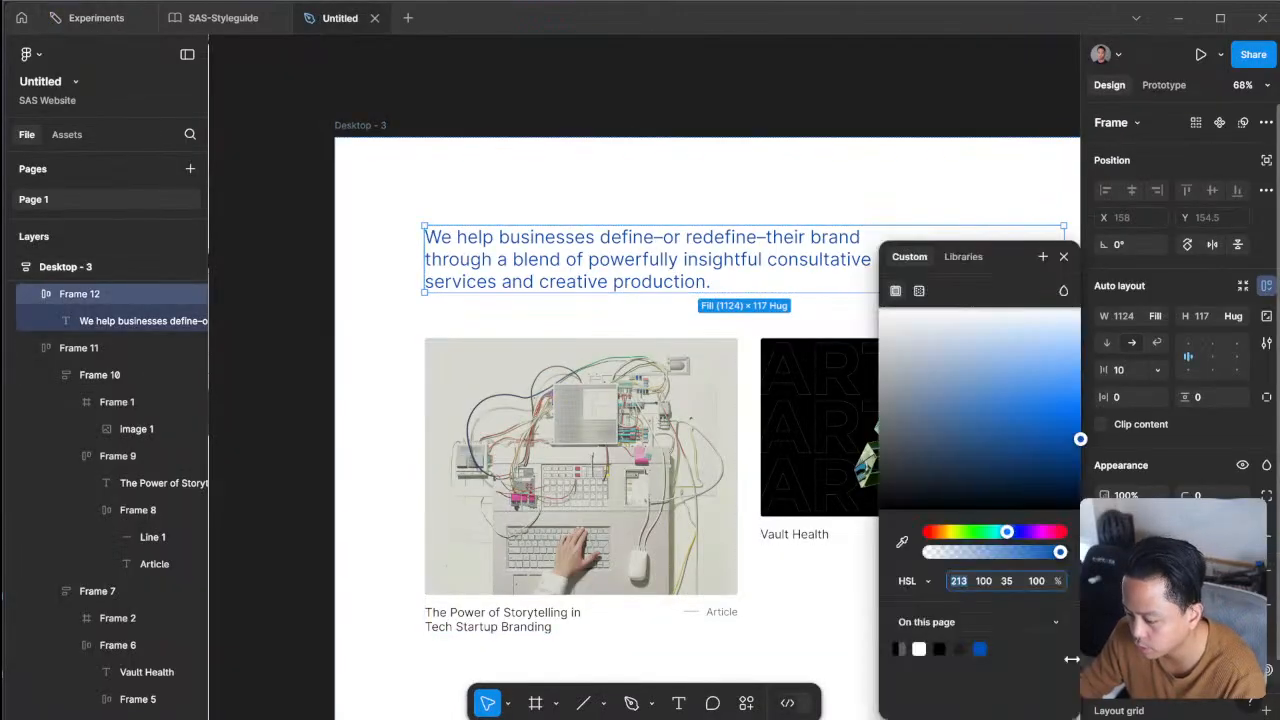
left_click(934, 472)
left_click(809, 619)
scroll(871, 570, "down", 1)
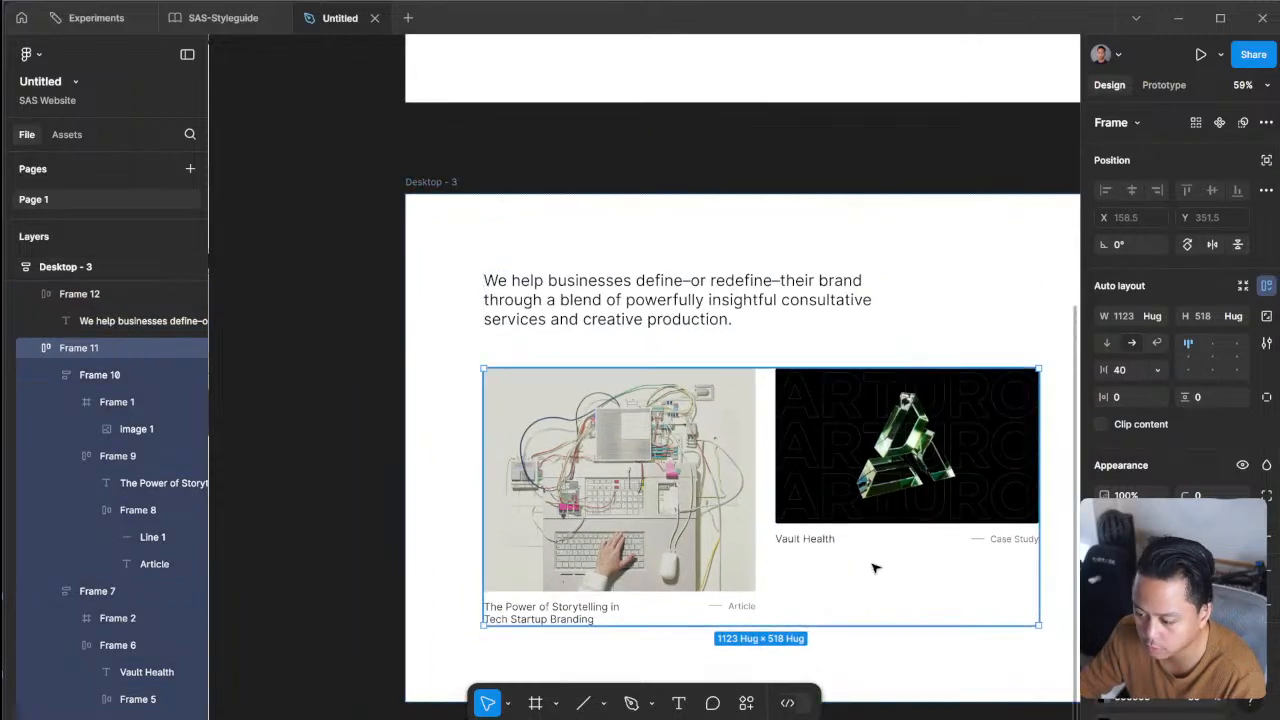
left_click(1031, 631)
left_click_drag(1020, 645, 999, 507)
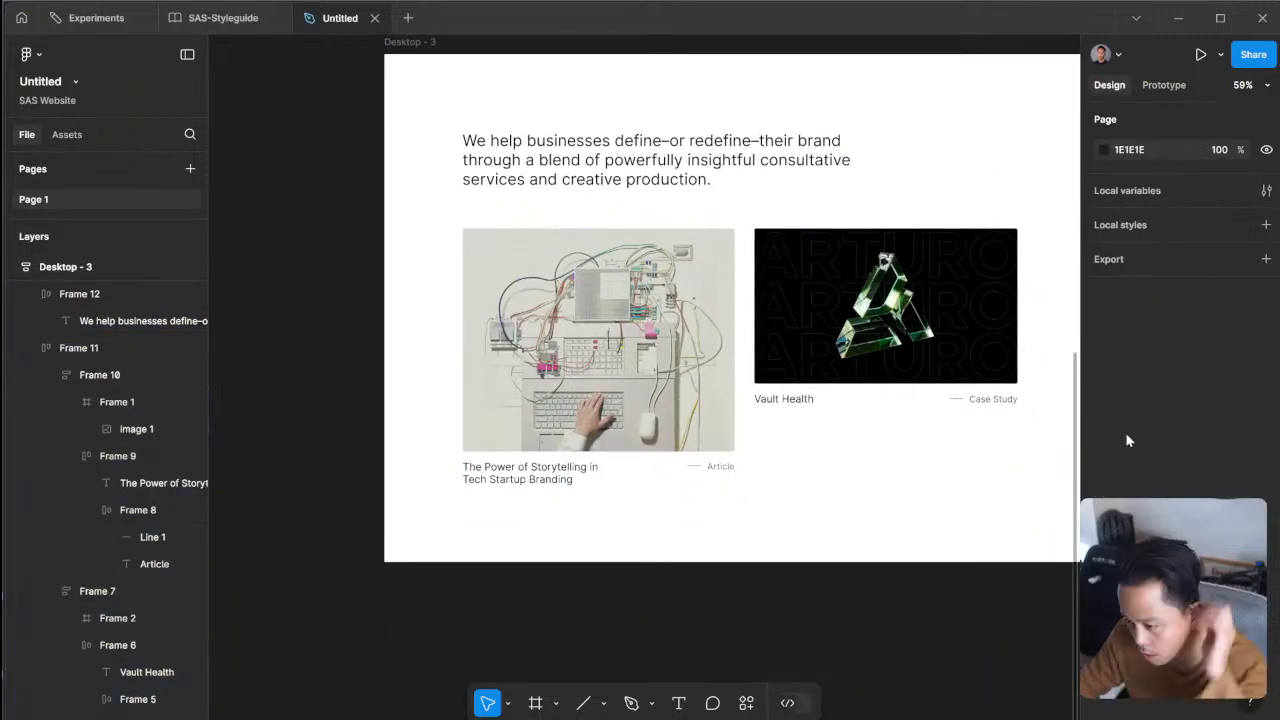
- Set horizontal and vertical padding of 12 on both the Case Study and Article tag frames
left_click(991, 405)
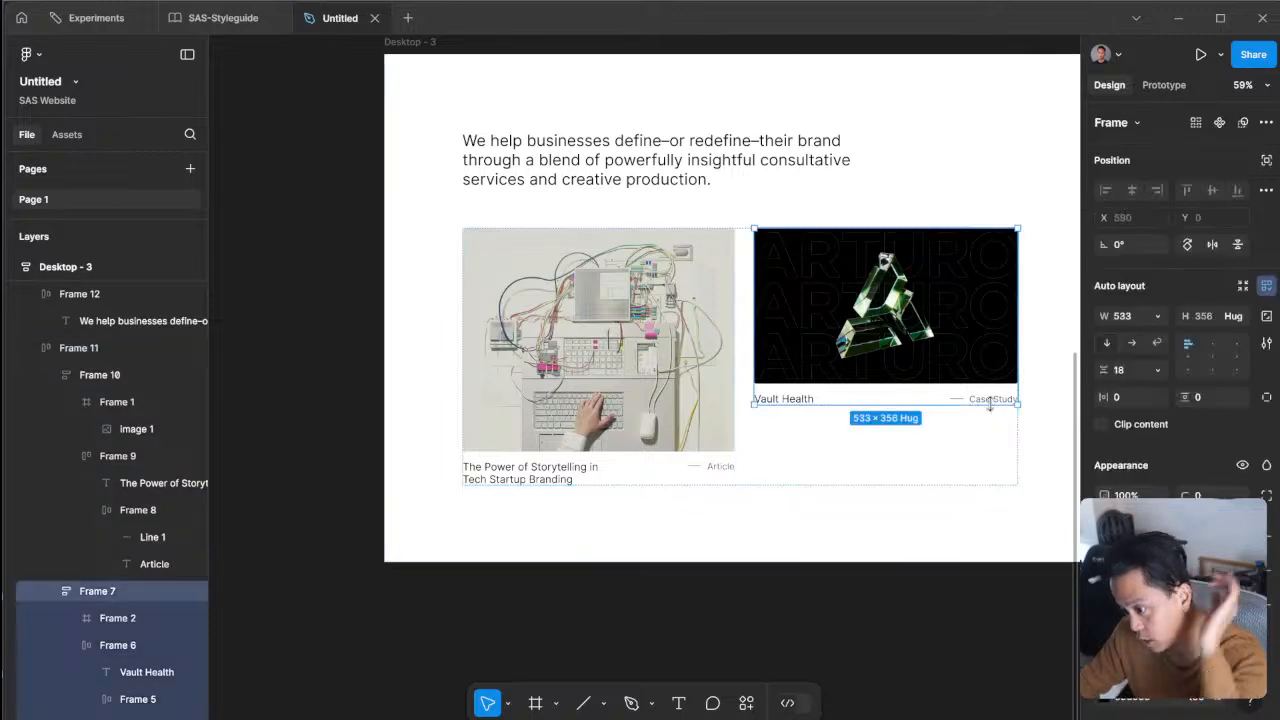
left_click(991, 399)
left_click(991, 399)
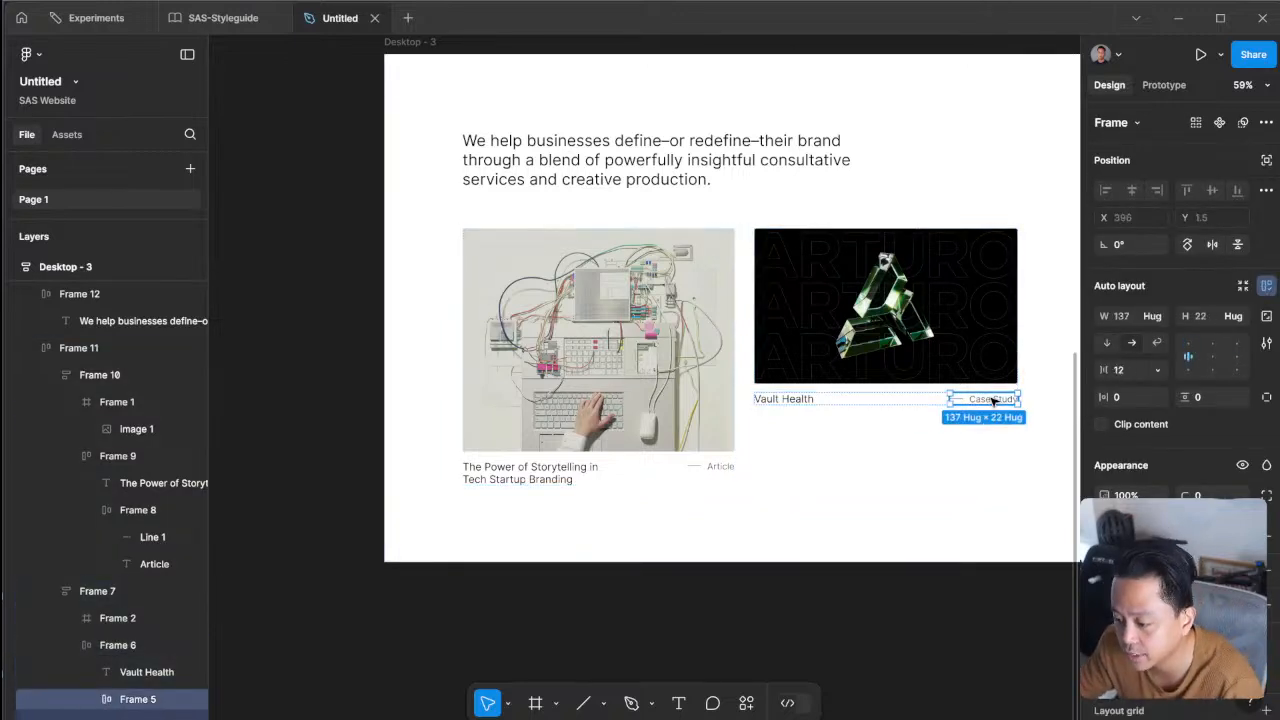
left_click(725, 471, "shift")
left_click(722, 468, "shift")
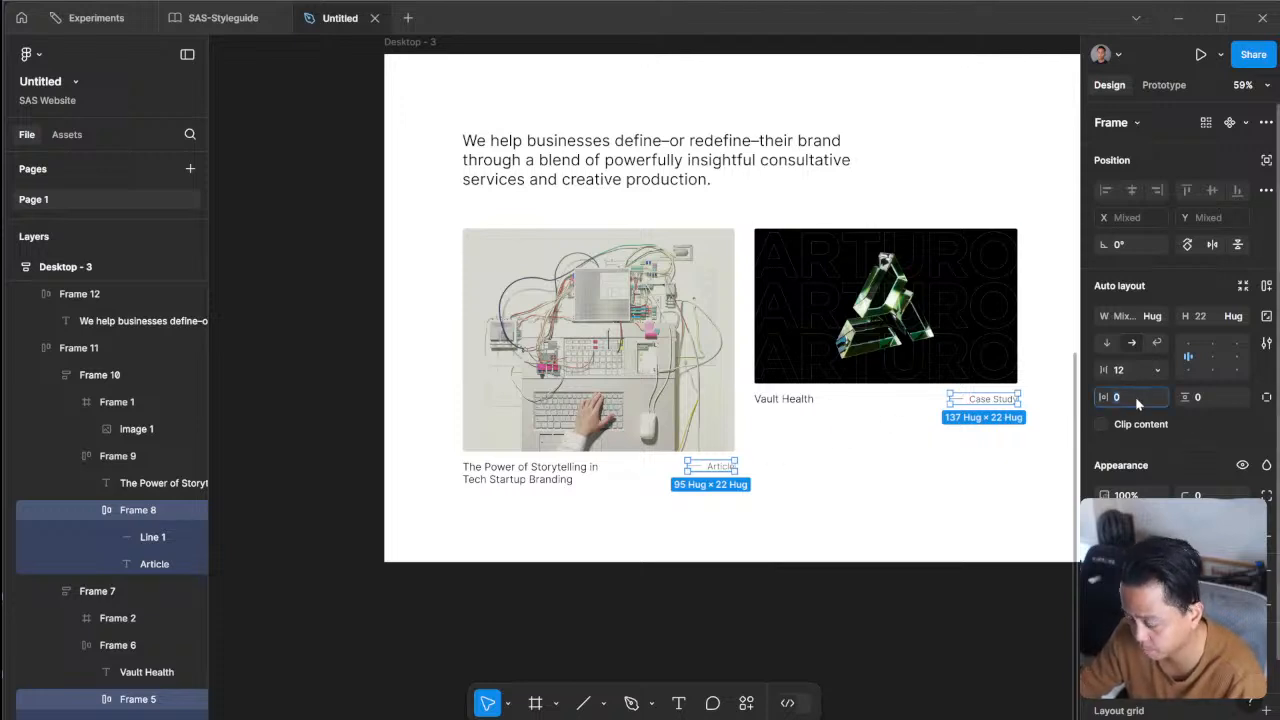
type("12")
key("Tab")
type("1")
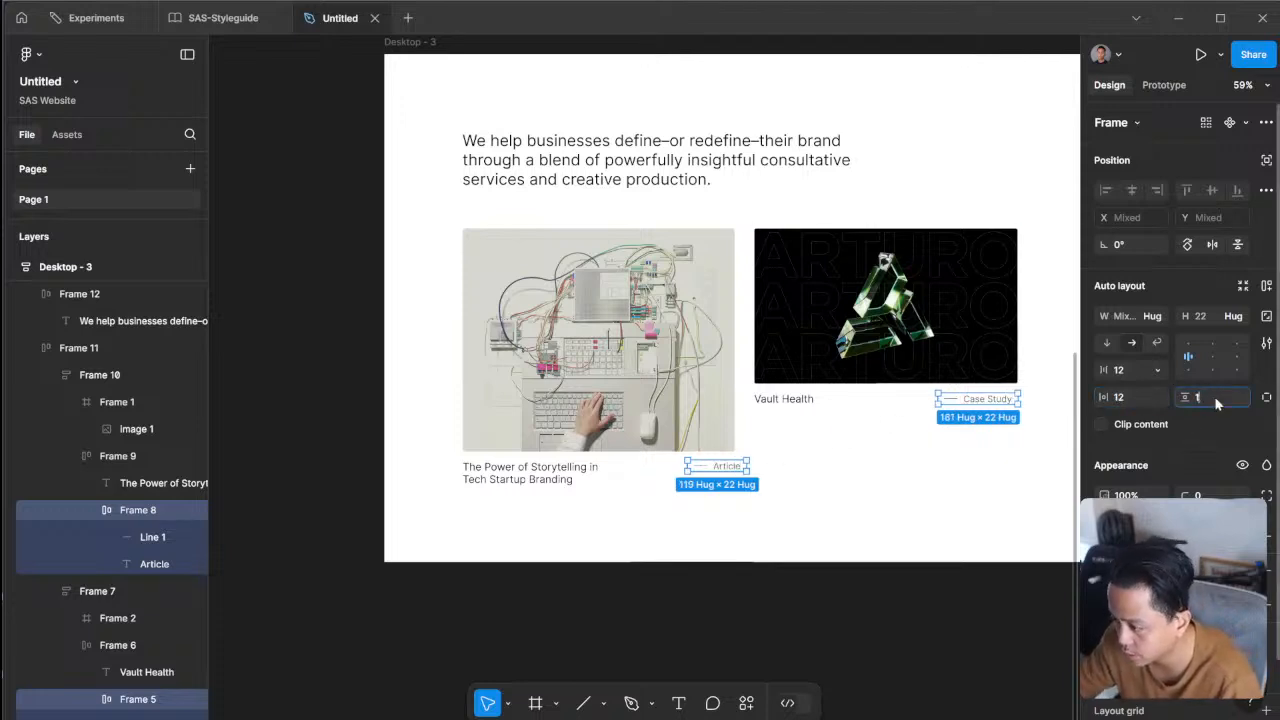
type("2")
key("Return")
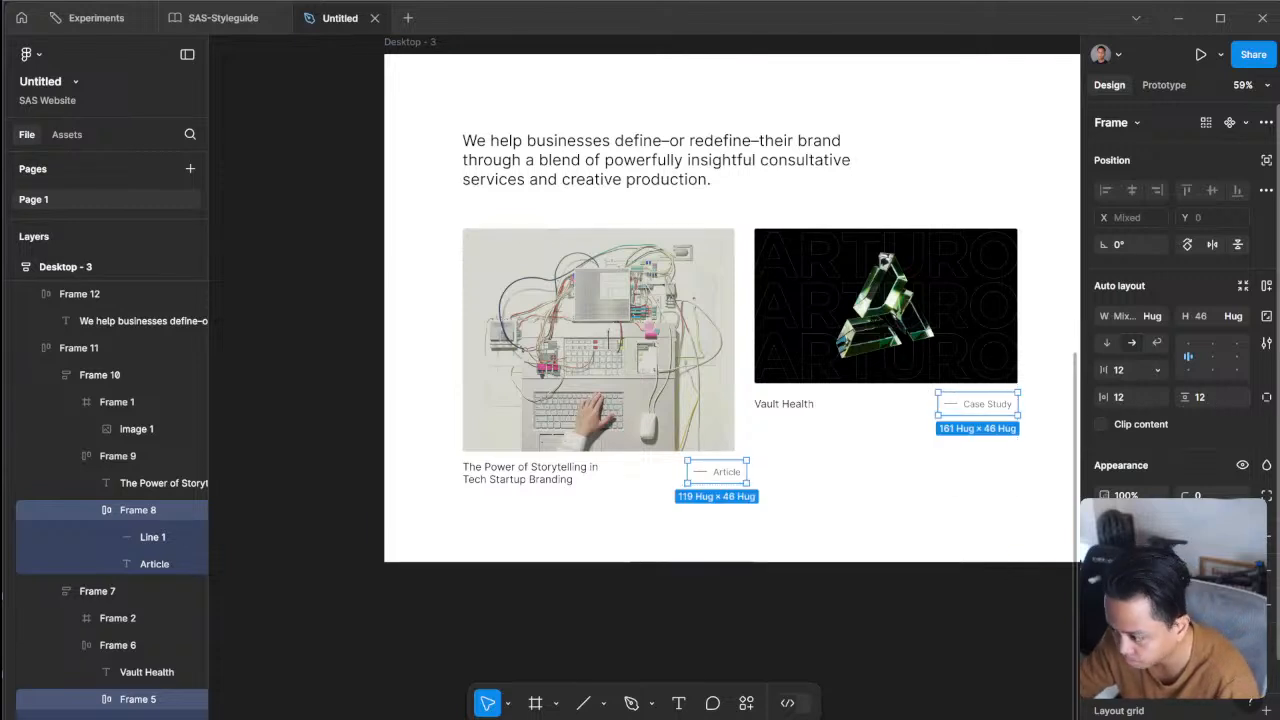
- Add an orange fill with HSL 26, 100, 58 to the Case Study and Article tag frames
left_click(1267, 541)
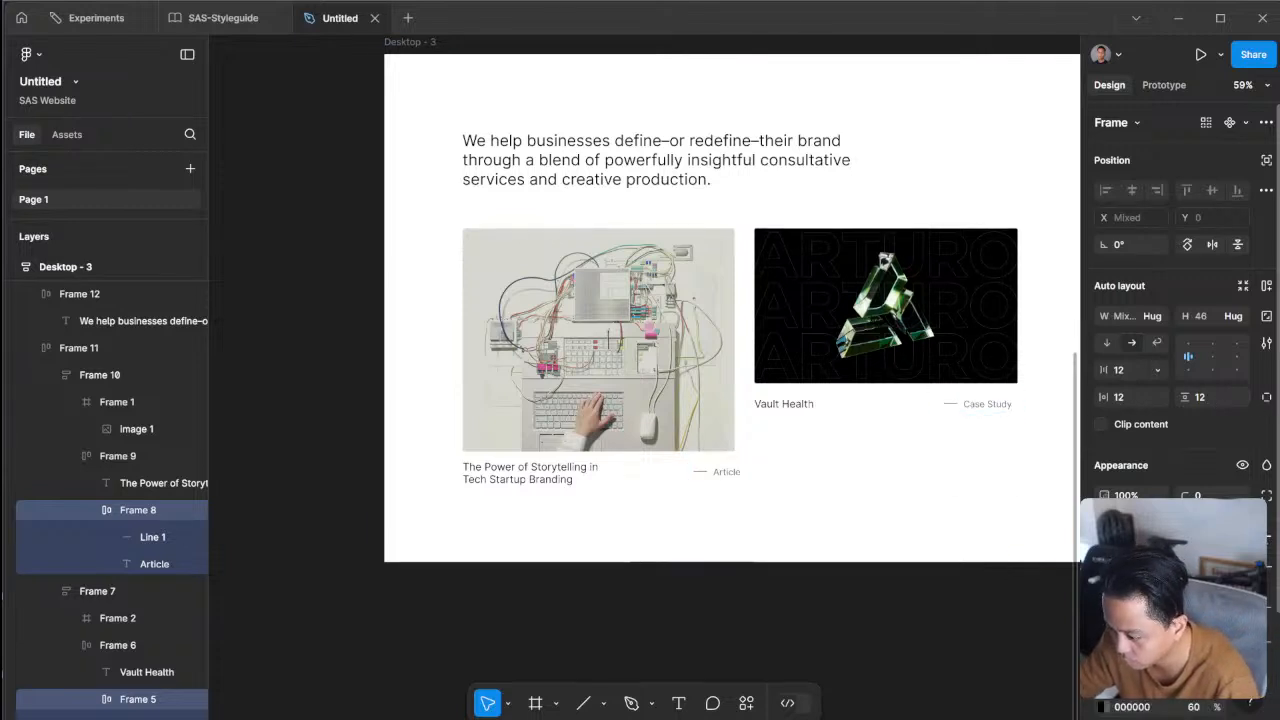
left_click(1104, 568)
left_click(1028, 412)
left_click_drag(991, 534, 938, 534)
left_click_drag(1028, 411, 1091, 410)
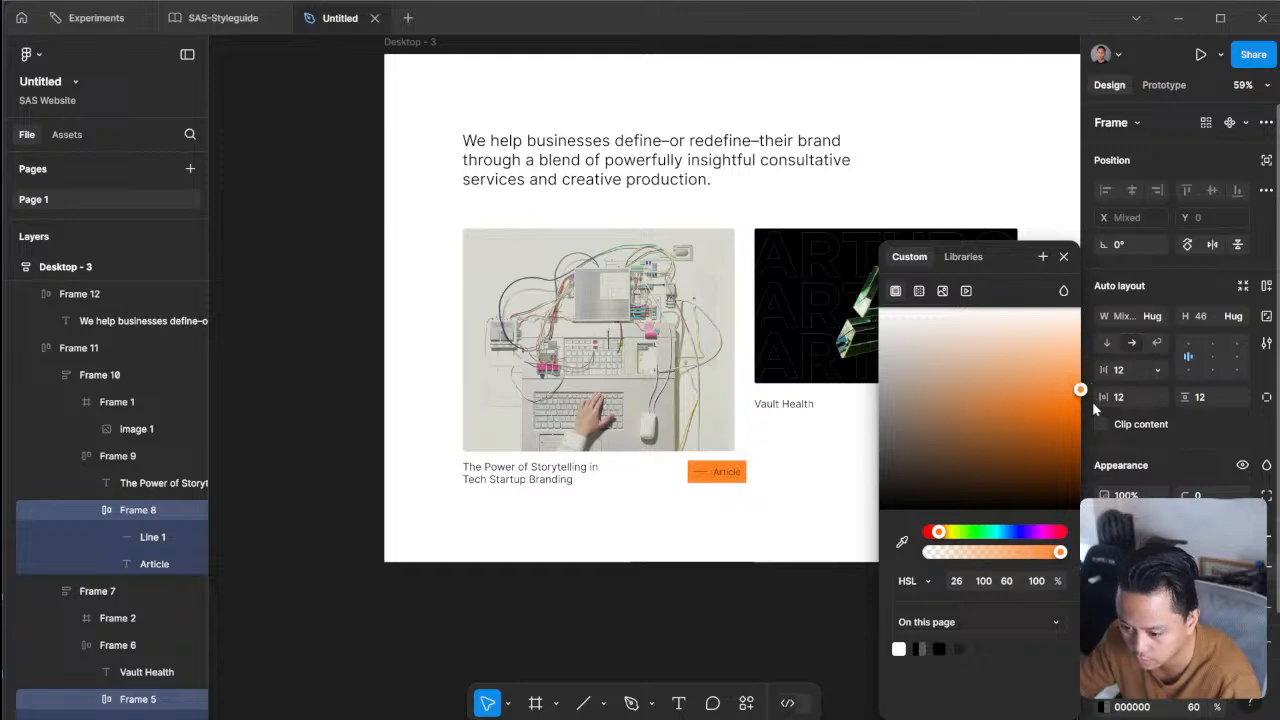
left_click_drag(1092, 403, 1092, 398)
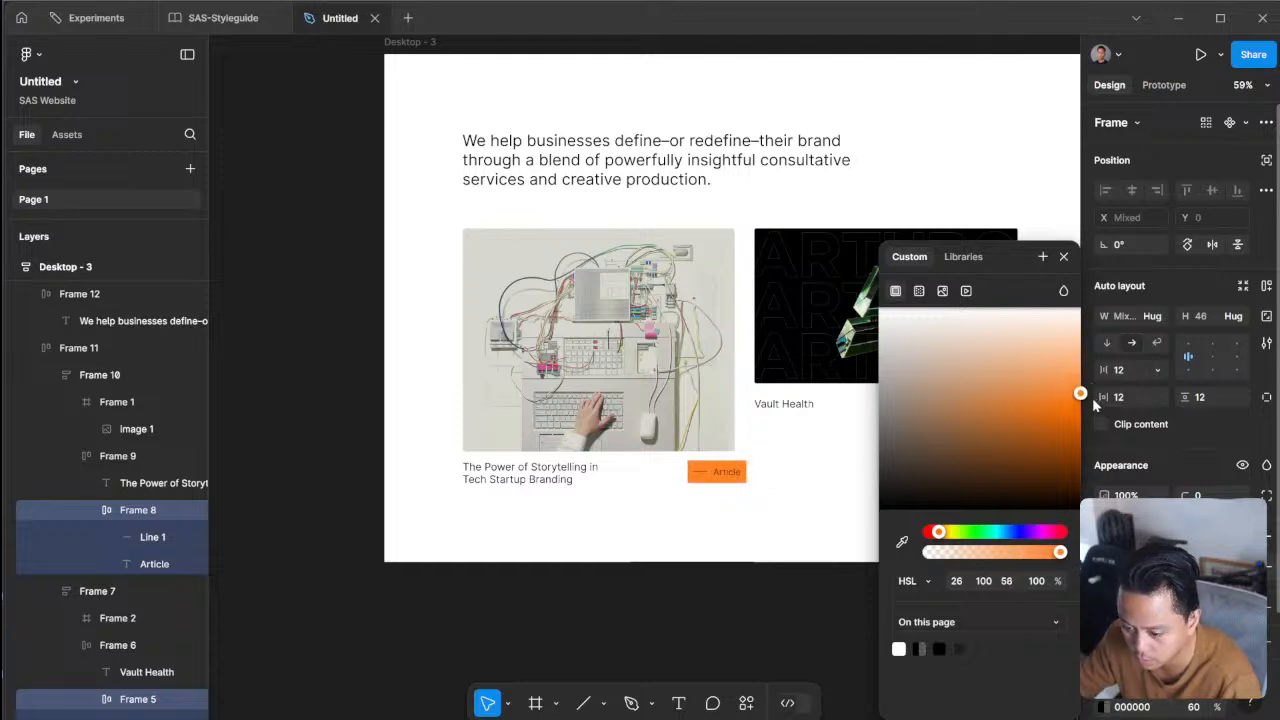
- Examine the accent colors in the Experiments moodboard, comparing the device images, Section 1 artwork and robot portraits
left_click(96, 17)
scroll(732, 380, "up", 2)
scroll(732, 378, "down", 5)
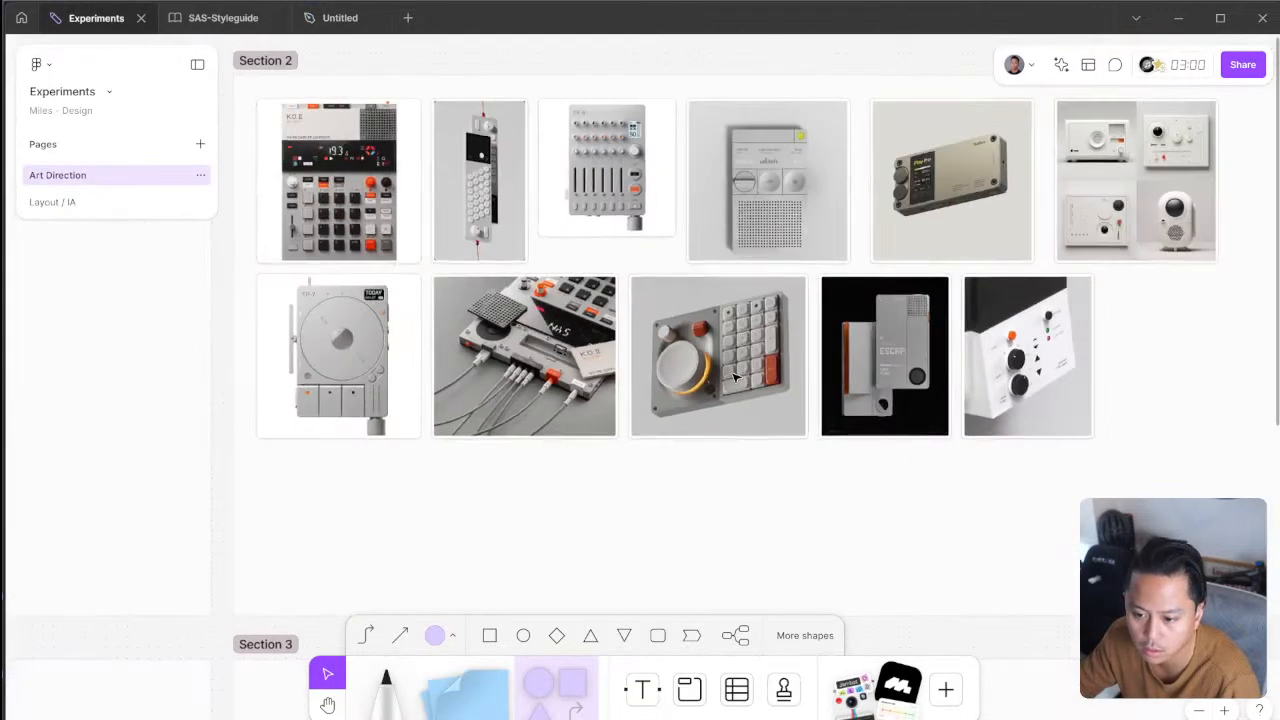
left_click_drag(638, 351, 1056, 449)
left_click_drag(578, 391, 1014, 288)
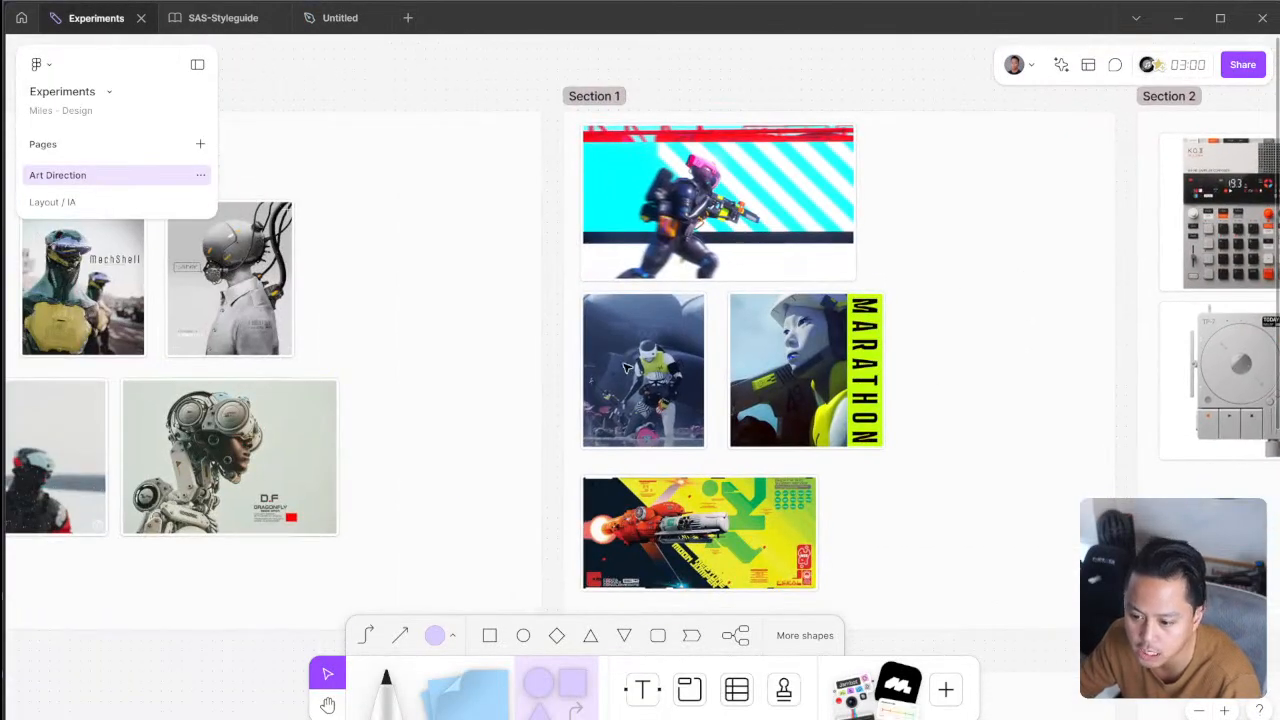
scroll(688, 460, "up", 3)
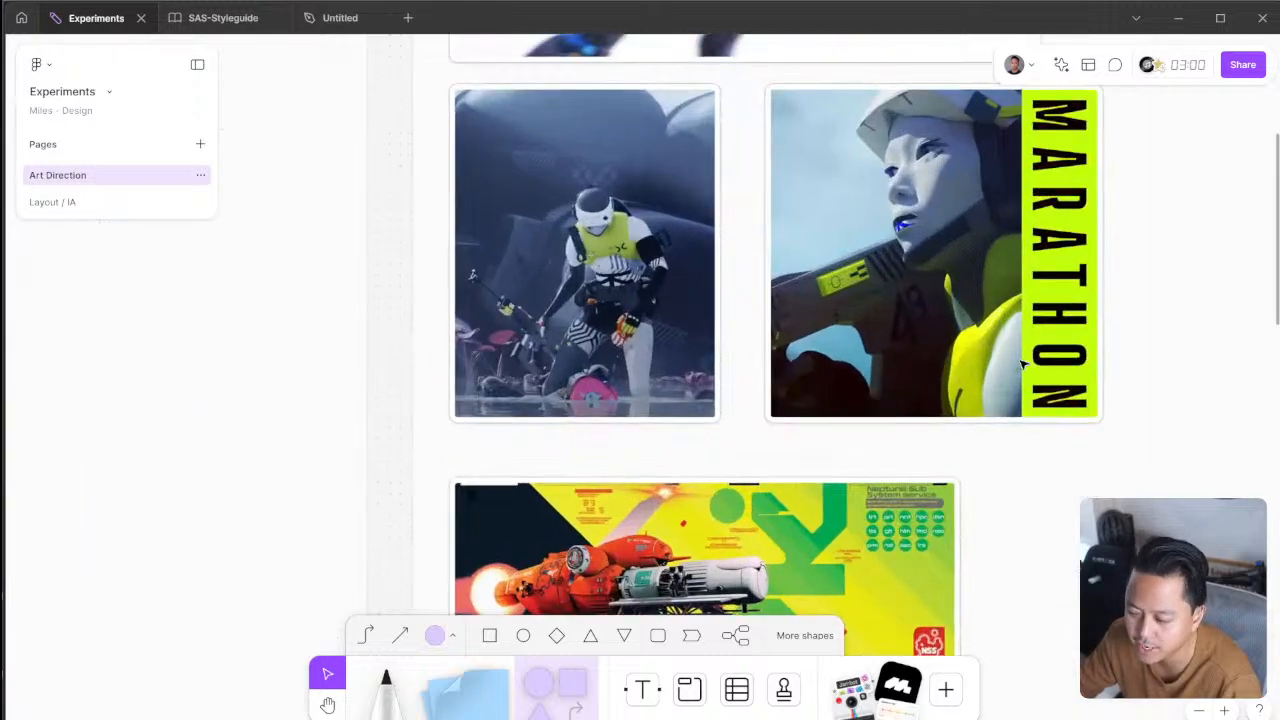
scroll(1005, 350, "down", 5)
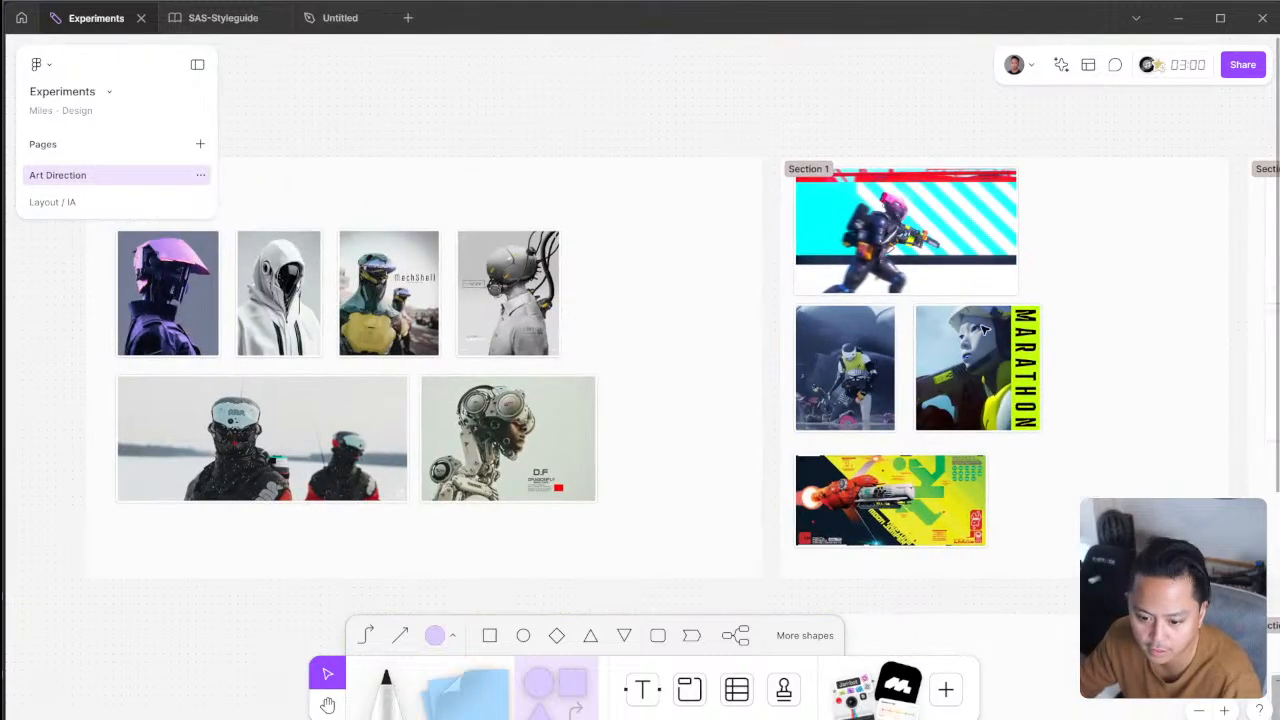
scroll(983, 330, "up", 2)
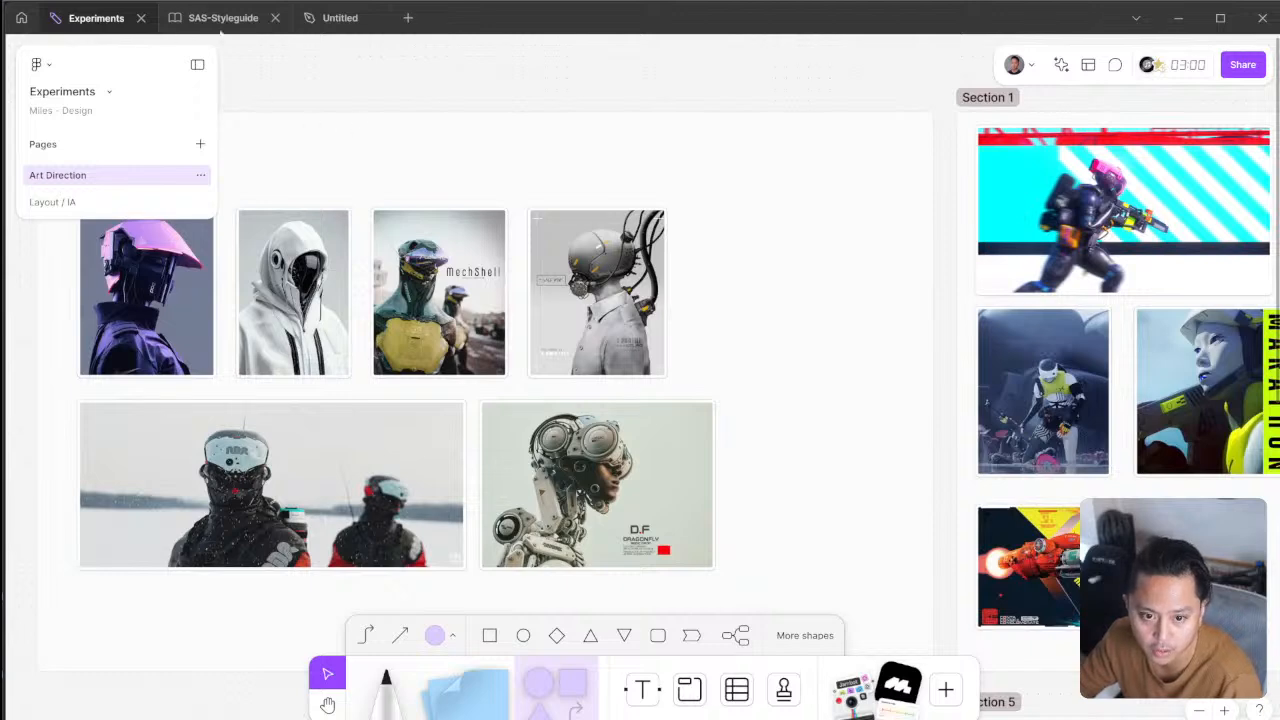
- Return to the Untitled file and shift the tag frames' fill to a red-orange with a hue of 16
left_click(206, 19)
left_click(88, 20)
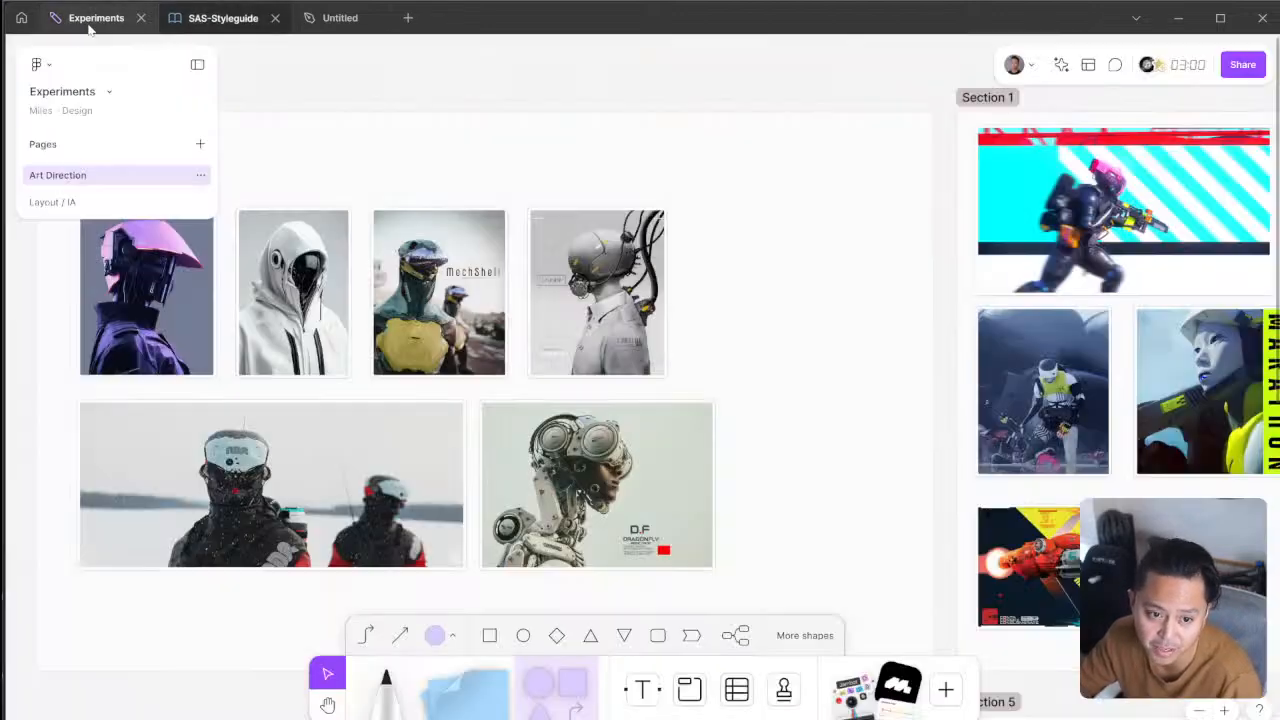
left_click(333, 20)
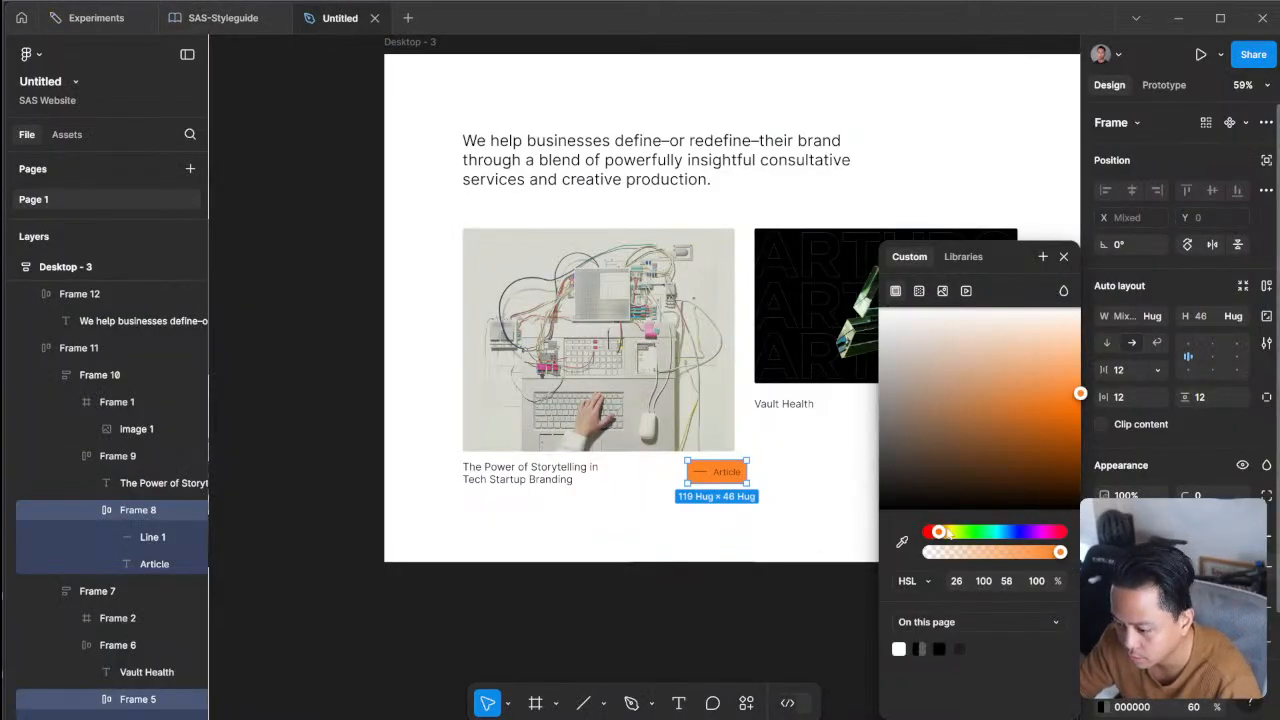
left_click_drag(948, 534, 933, 534)
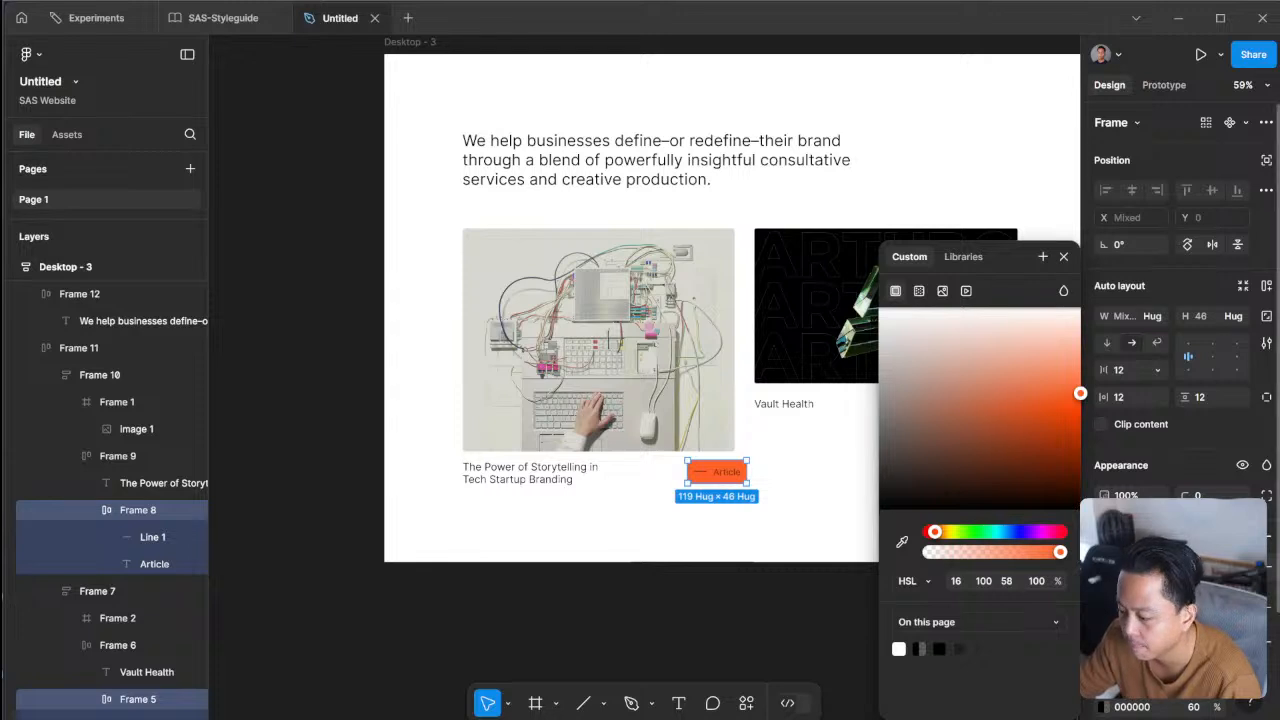
- Change the tag frames' dark selection color, used by their labels and lines, to white FFFFFF at 100% opacity
left_click(1103, 708)
left_click_drag(935, 417, 722, 38)
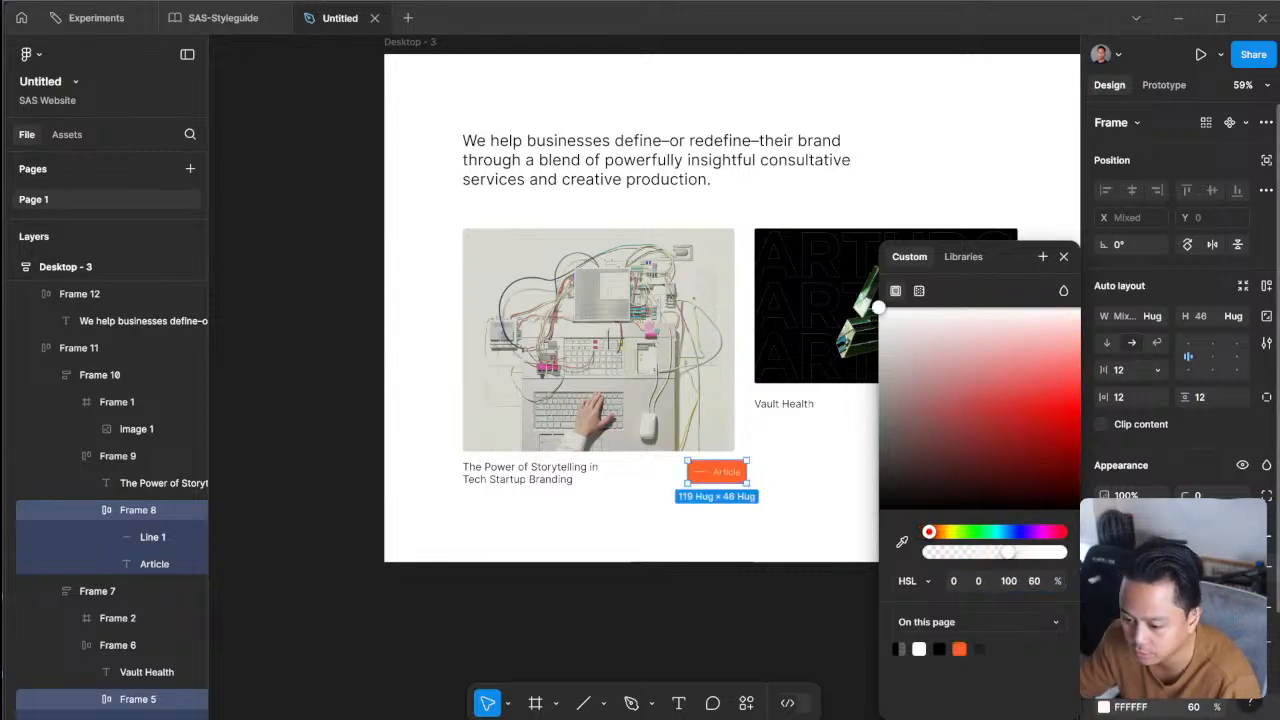
left_click(1196, 707)
type("100")
key("Return")
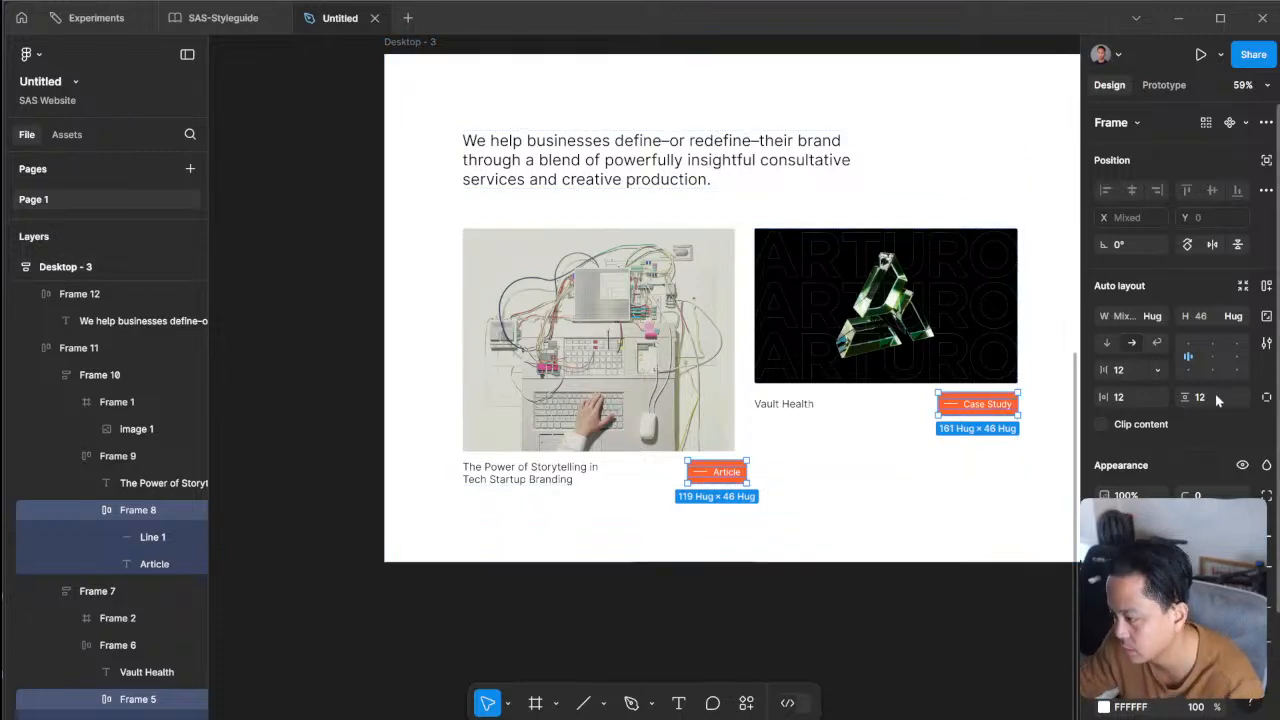
- Reduce the vertical padding of the Article and Case Study tag frames to 4
type("4")
key("Return")
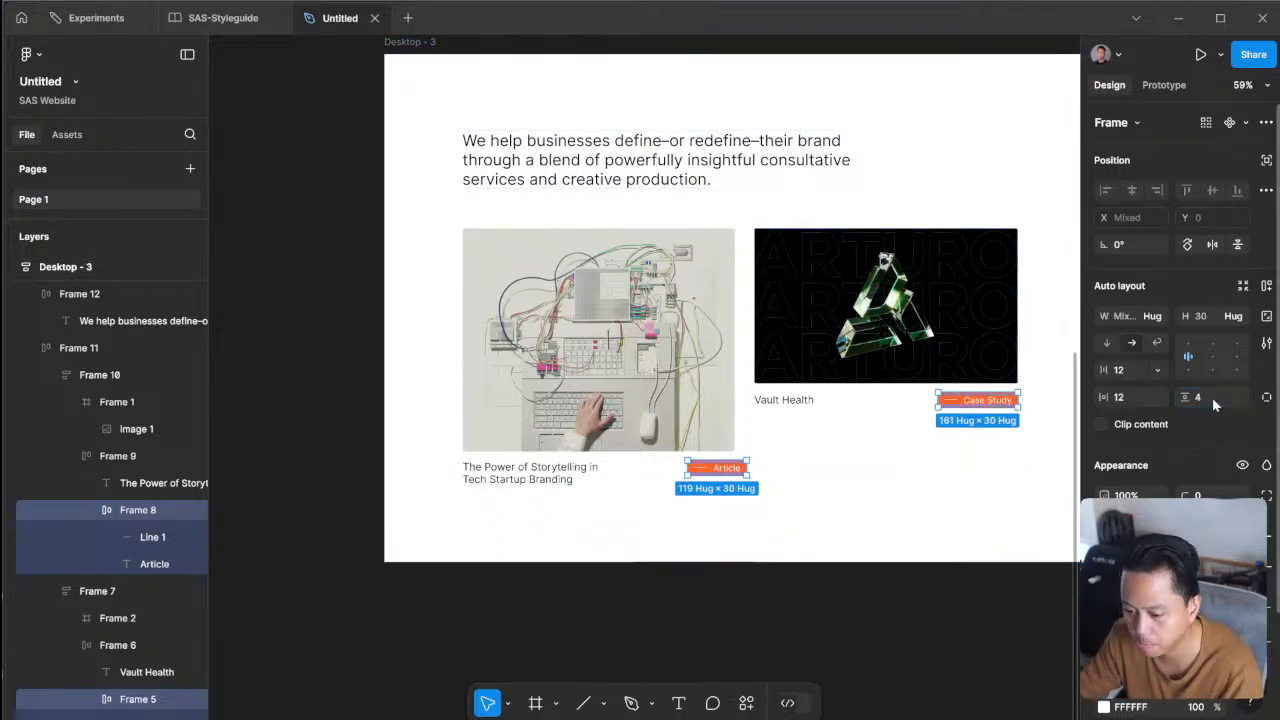
left_click(972, 593)
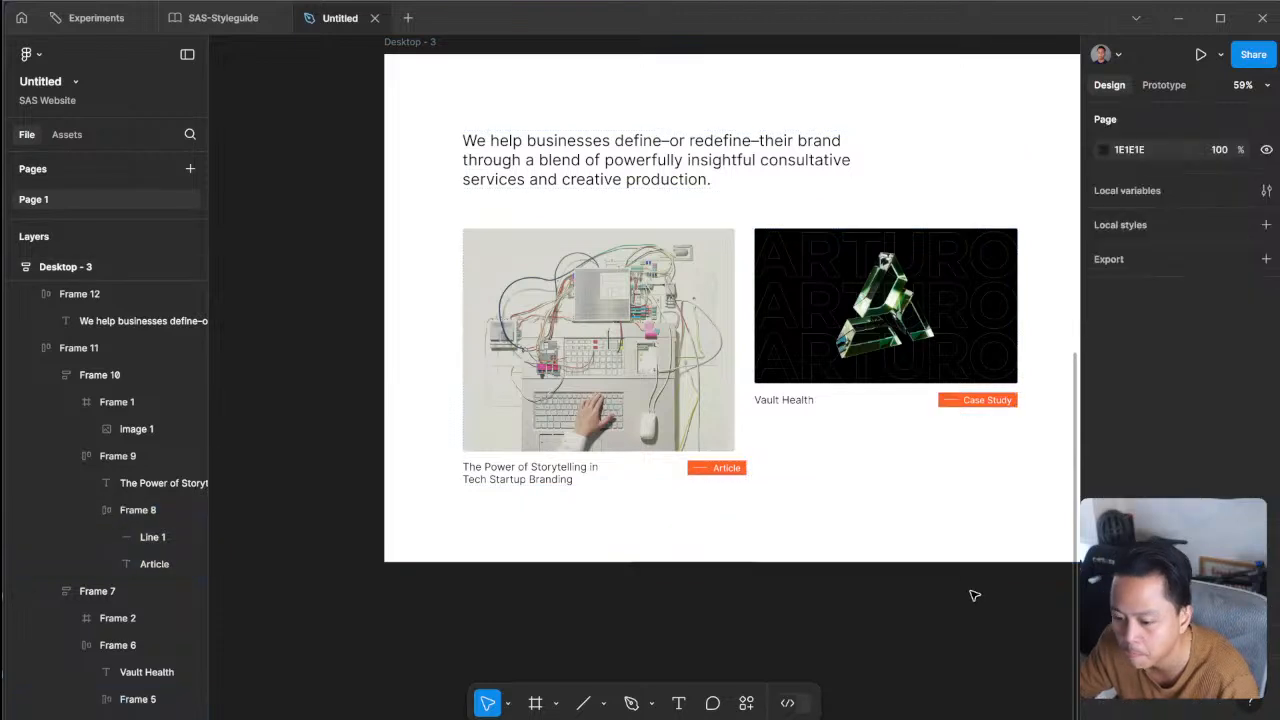
- Try deleting the Article tag frame from the first card's caption row, and undo the deletion
left_click_drag(860, 629, 1023, 647)
double_click(810, 380)
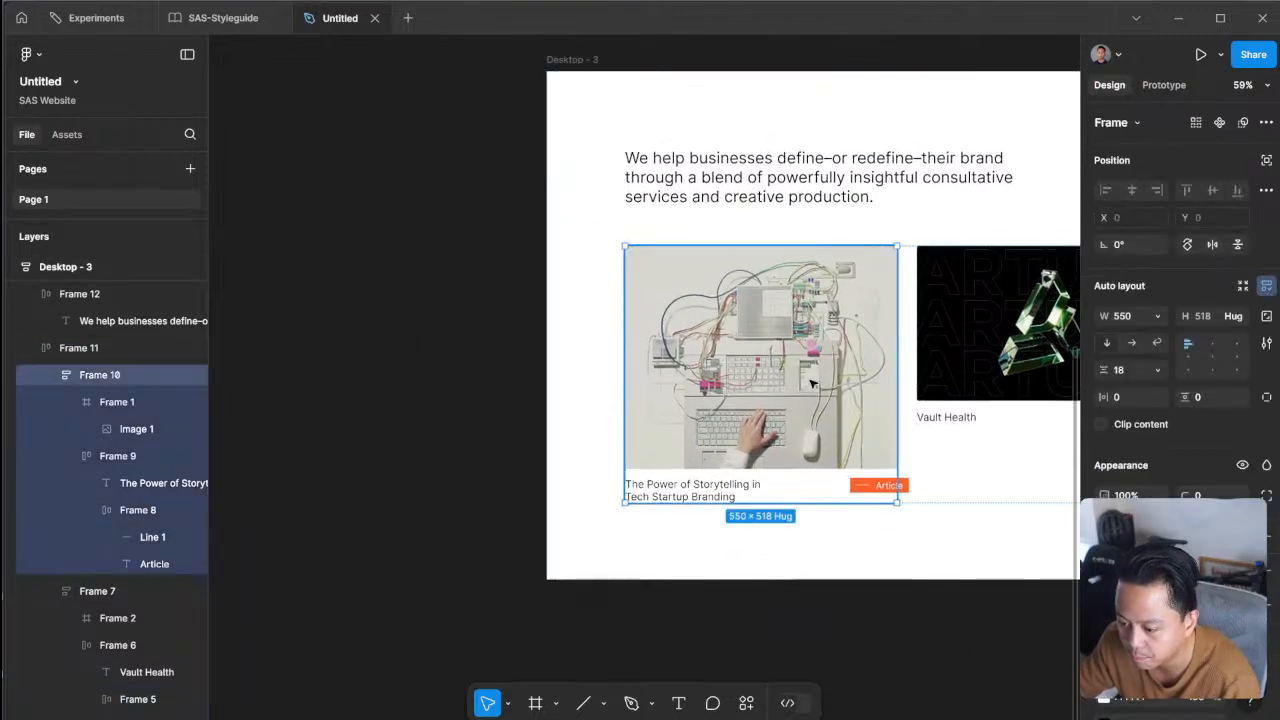
double_click(866, 490)
double_click(866, 492)
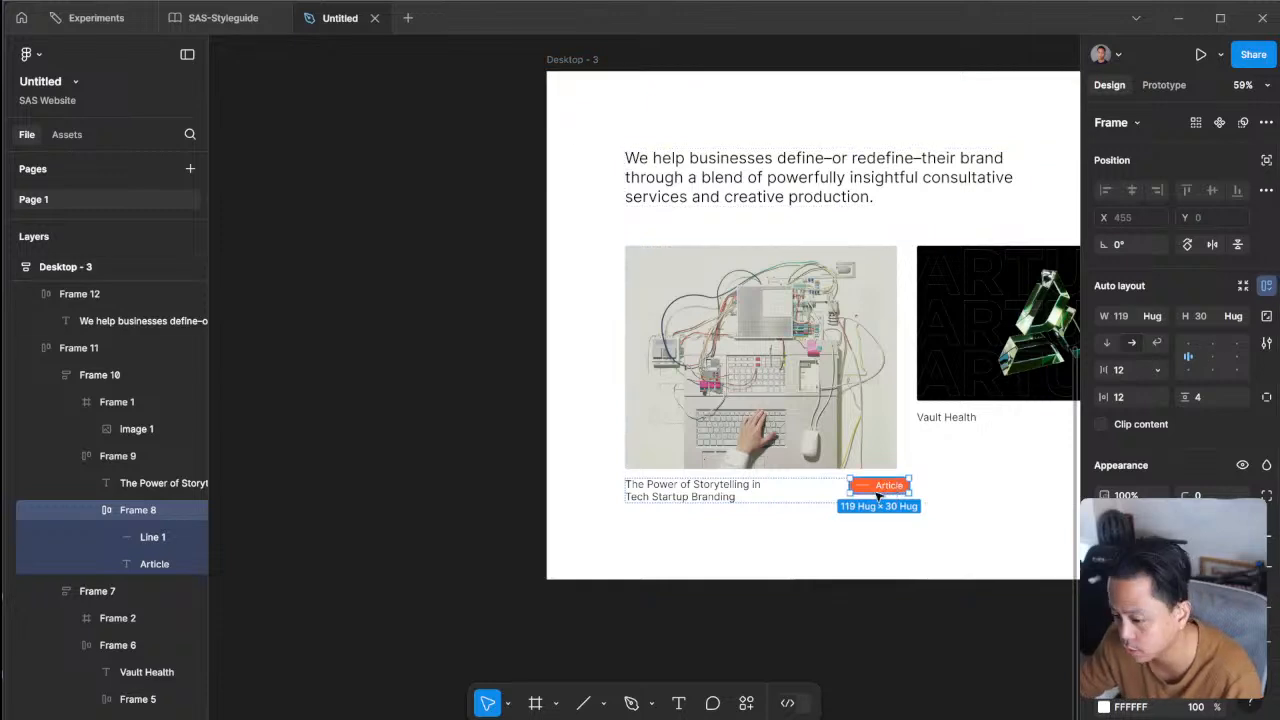
left_click(806, 497)
double_click(878, 490)
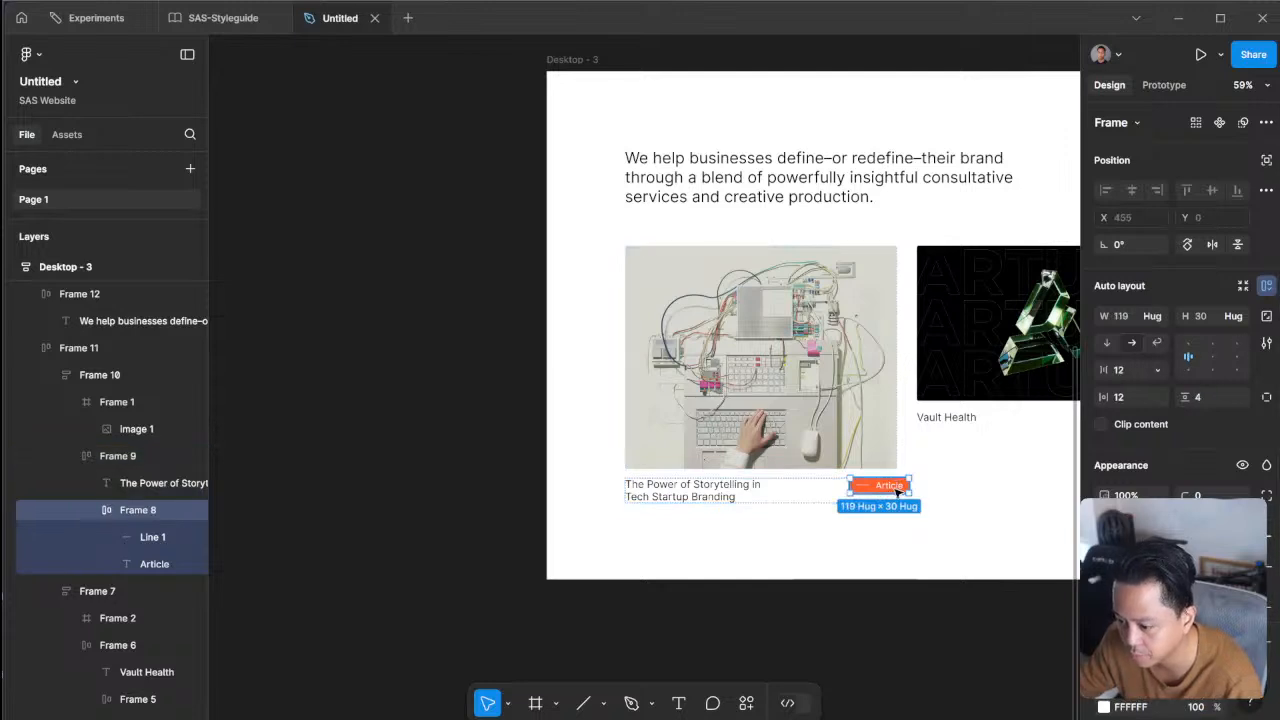
left_click(810, 496)
left_click(883, 490)
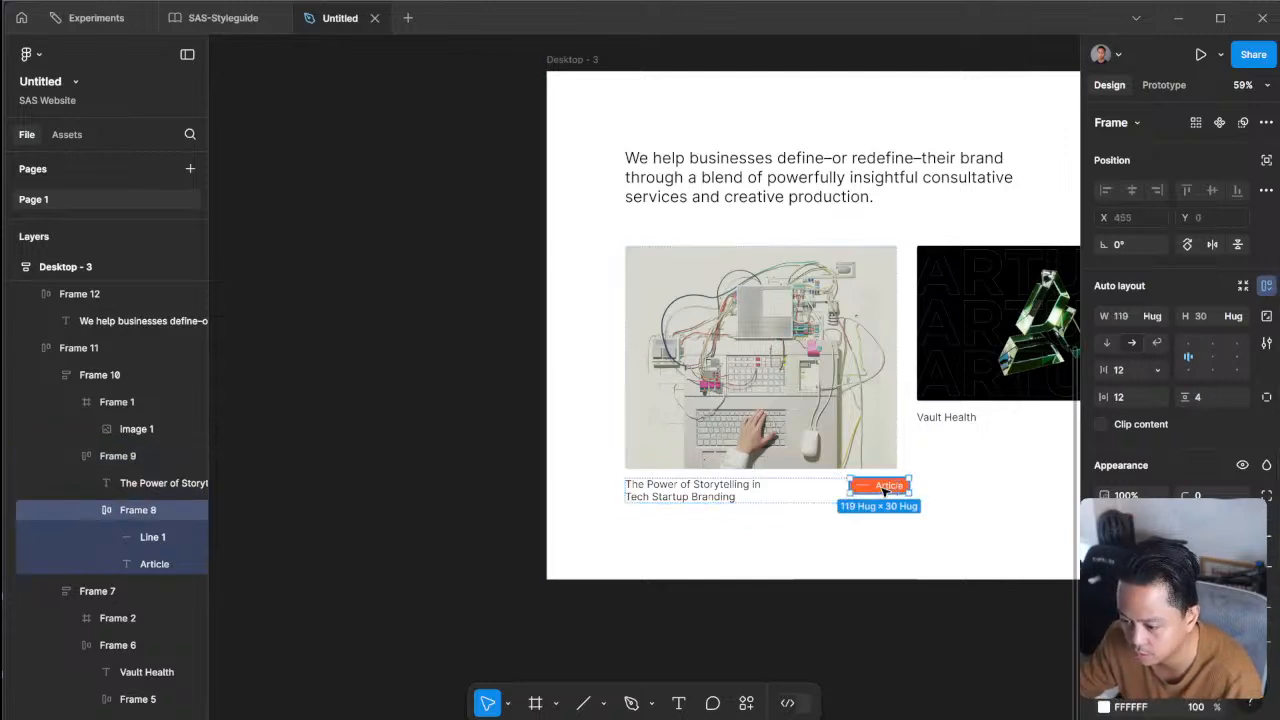
key("Delete")
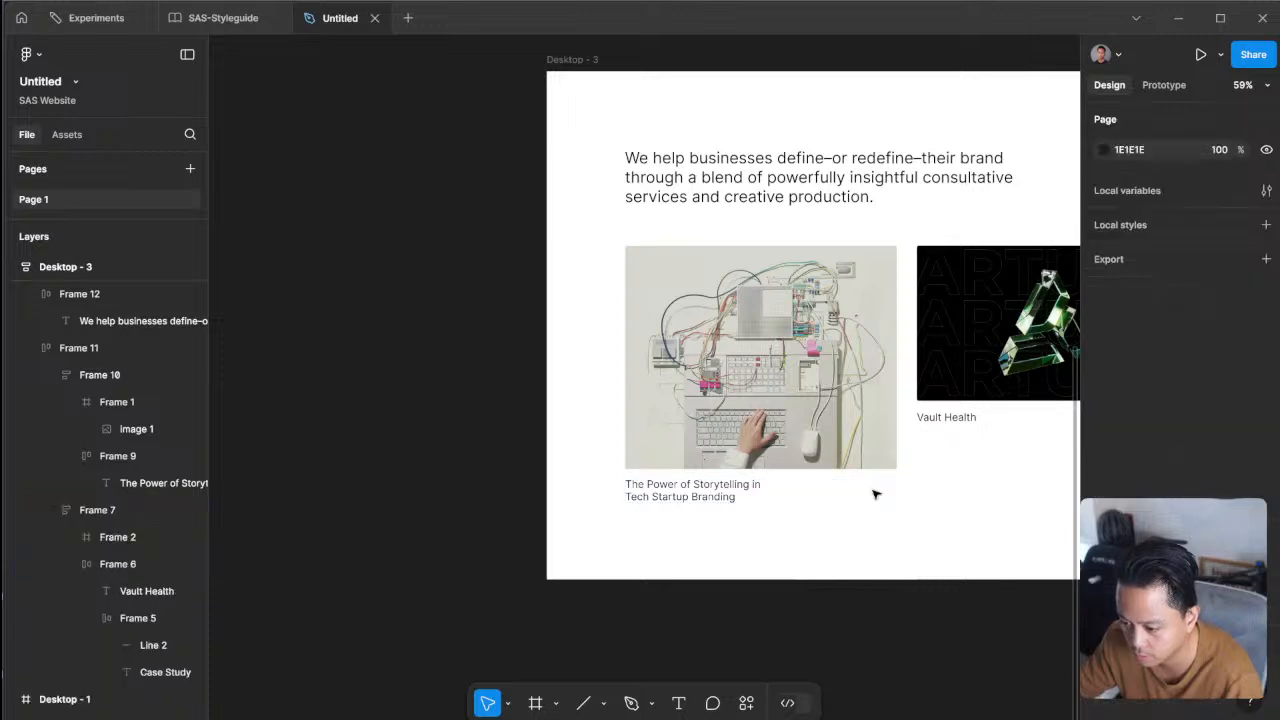
left_click(780, 490)
key("ctrl+z")
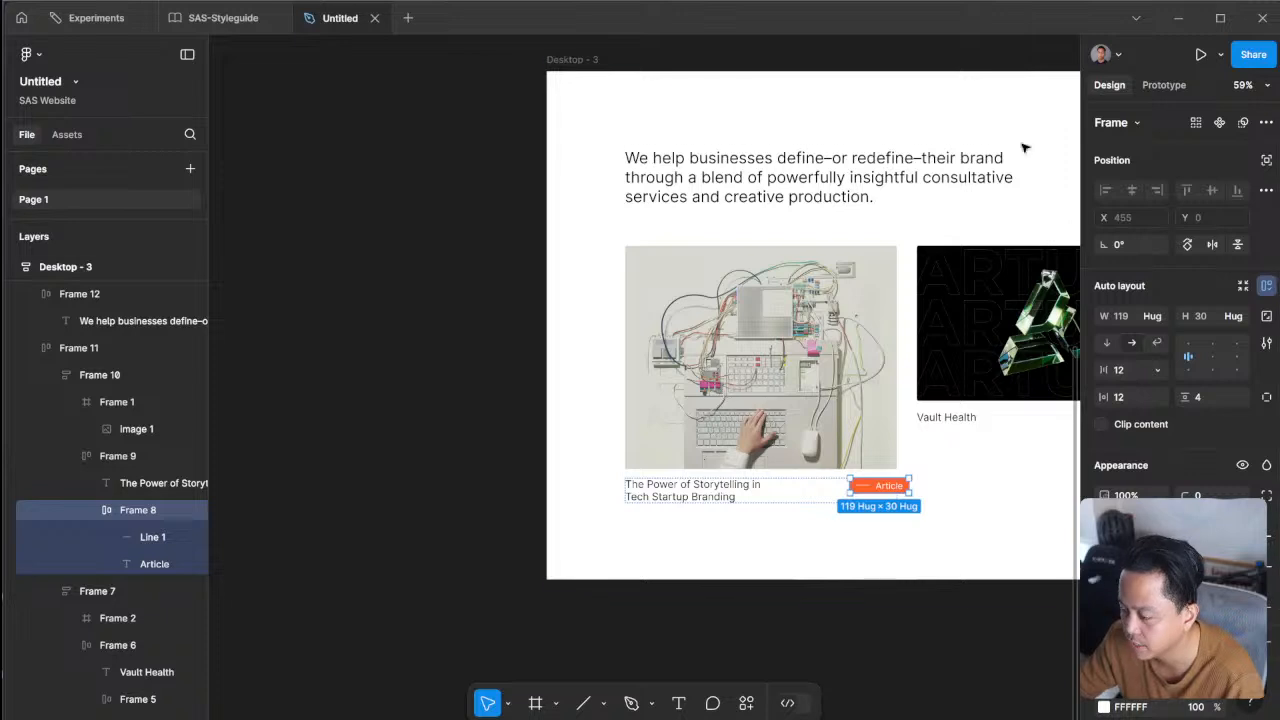
- Examine the first card's layer structure, from Frame 10 down to caption row Frame 9 and its Article tag frame
left_click(811, 497)
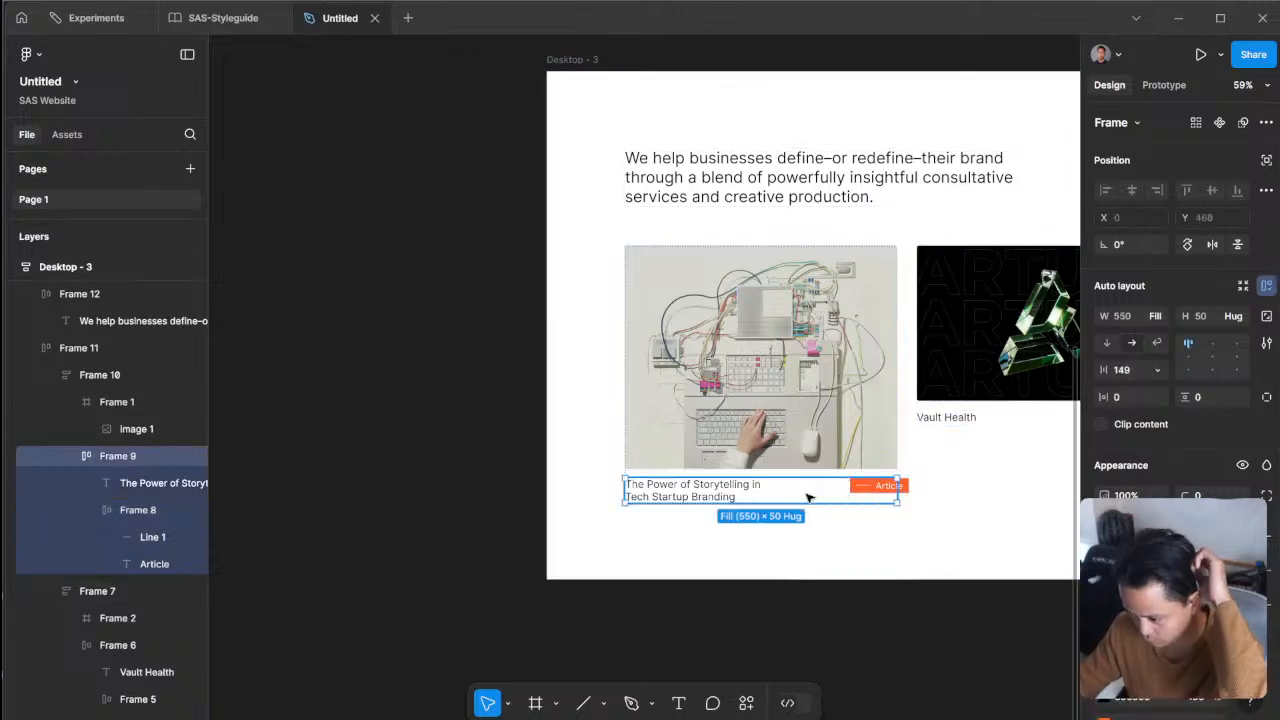
left_click(86, 377)
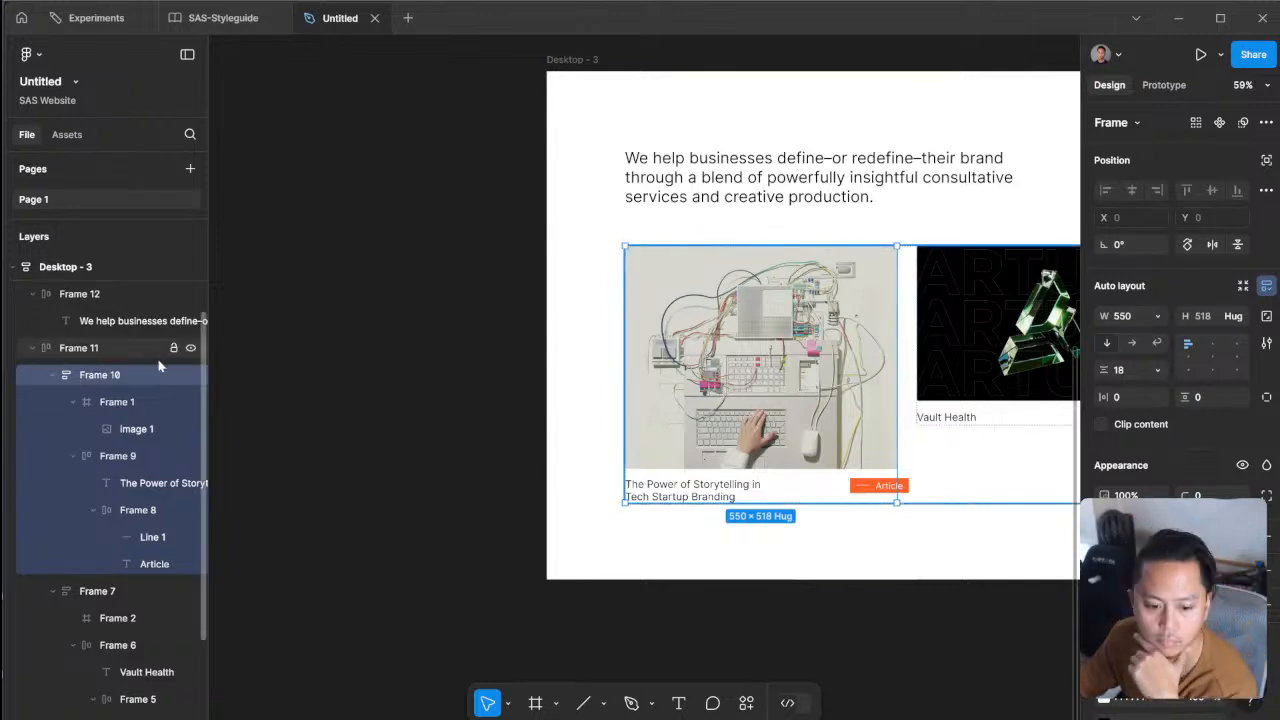
left_click(70, 403)
left_click(73, 429)
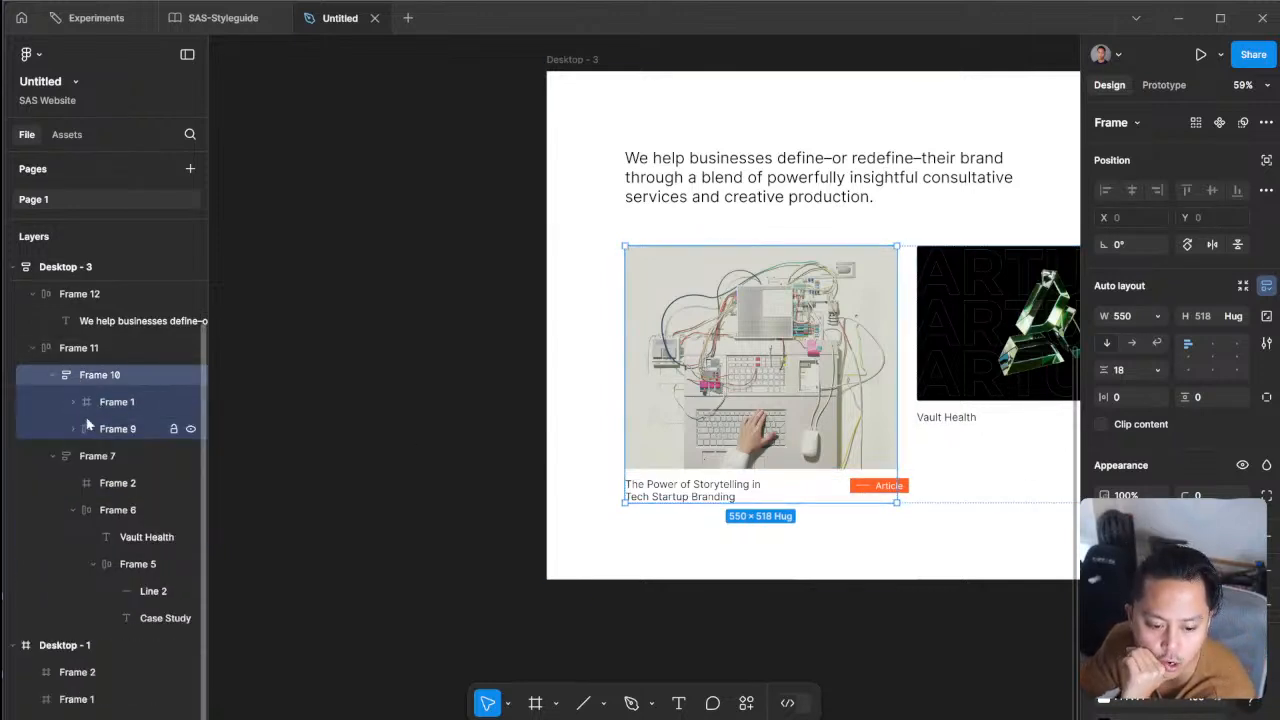
left_click(110, 429)
left_click(73, 429)
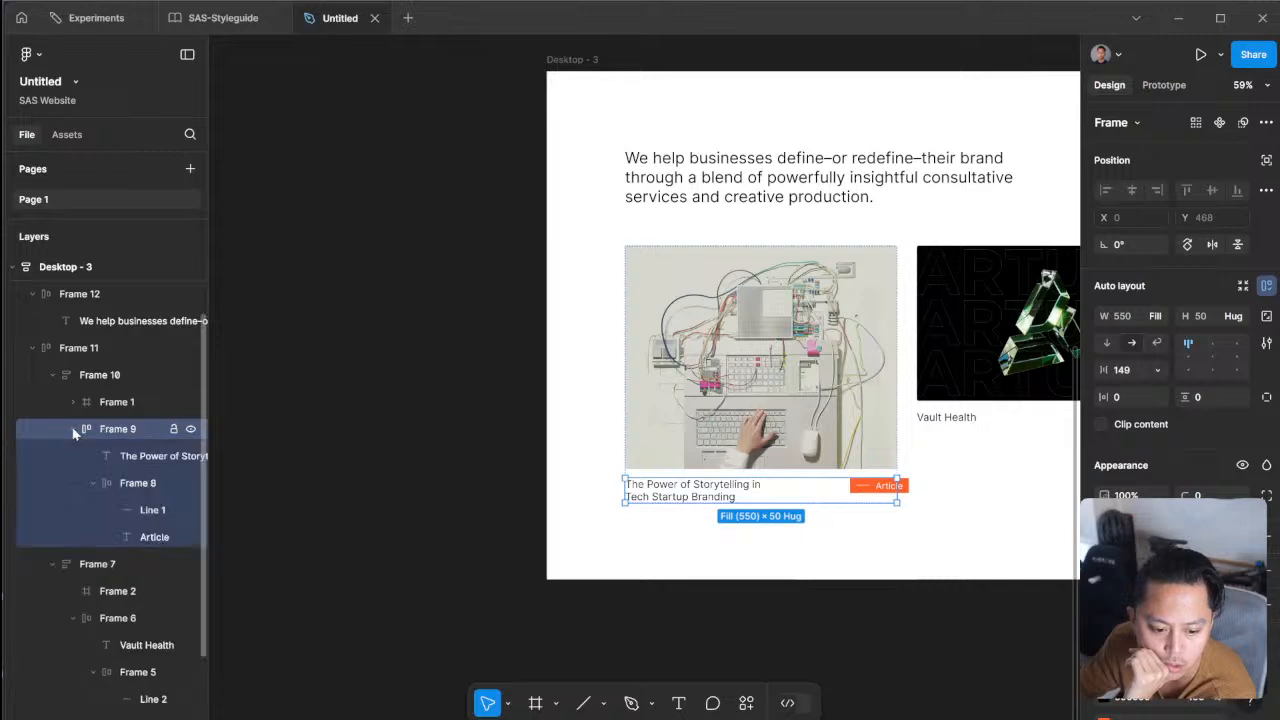
left_click(92, 484)
left_click(92, 484)
left_click(115, 429)
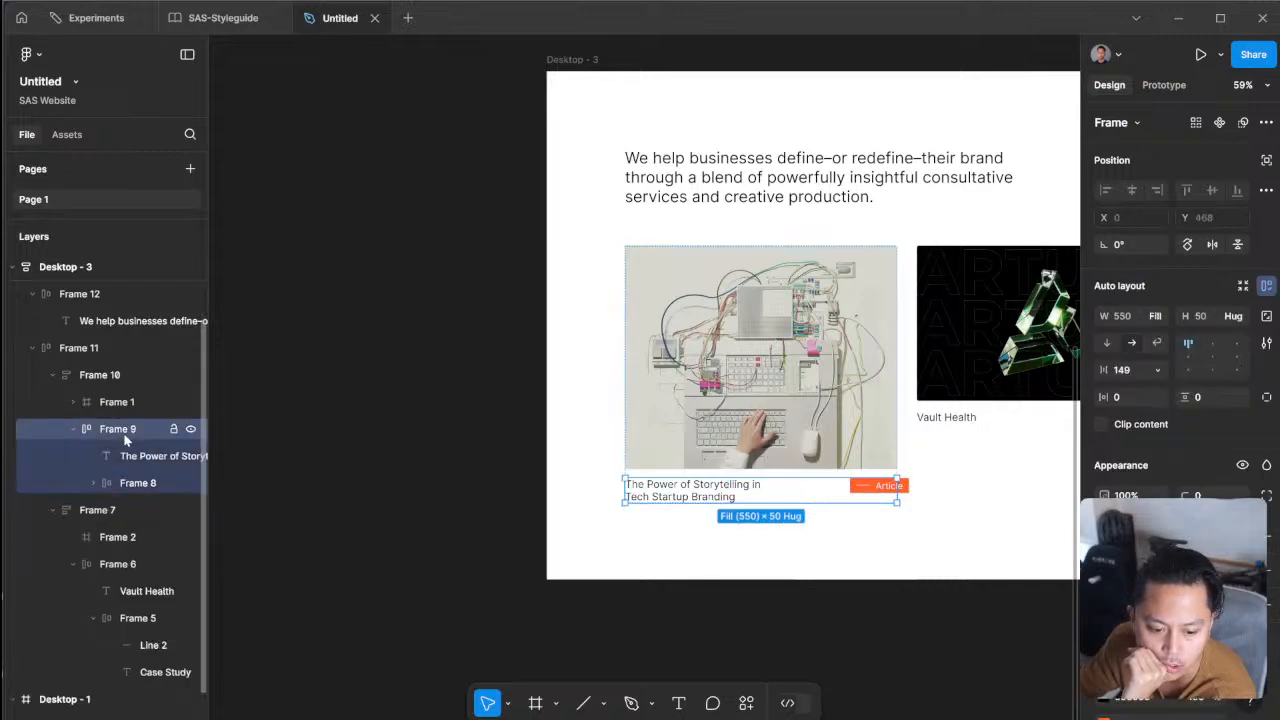
- Try hug-contents width on caption row Frame 9, and restore it to fill the container at 550 wide
left_click(1157, 370)
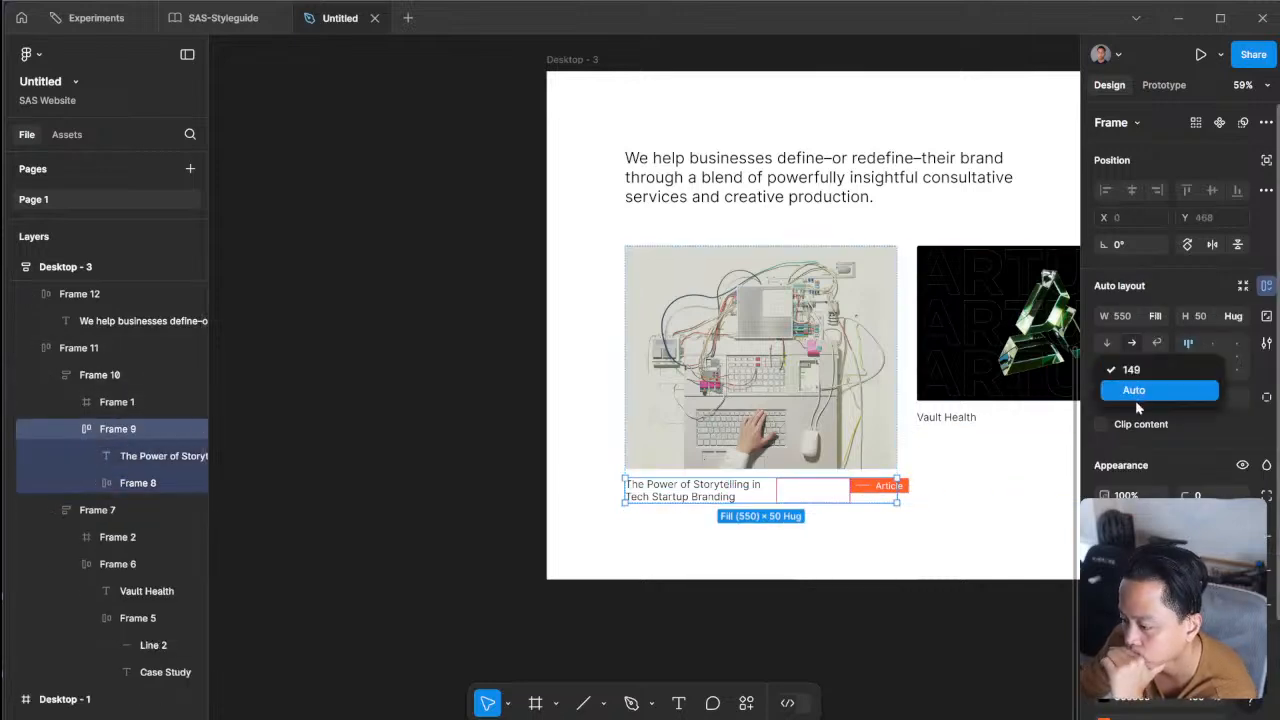
left_click(1155, 316)
left_click(1172, 295)
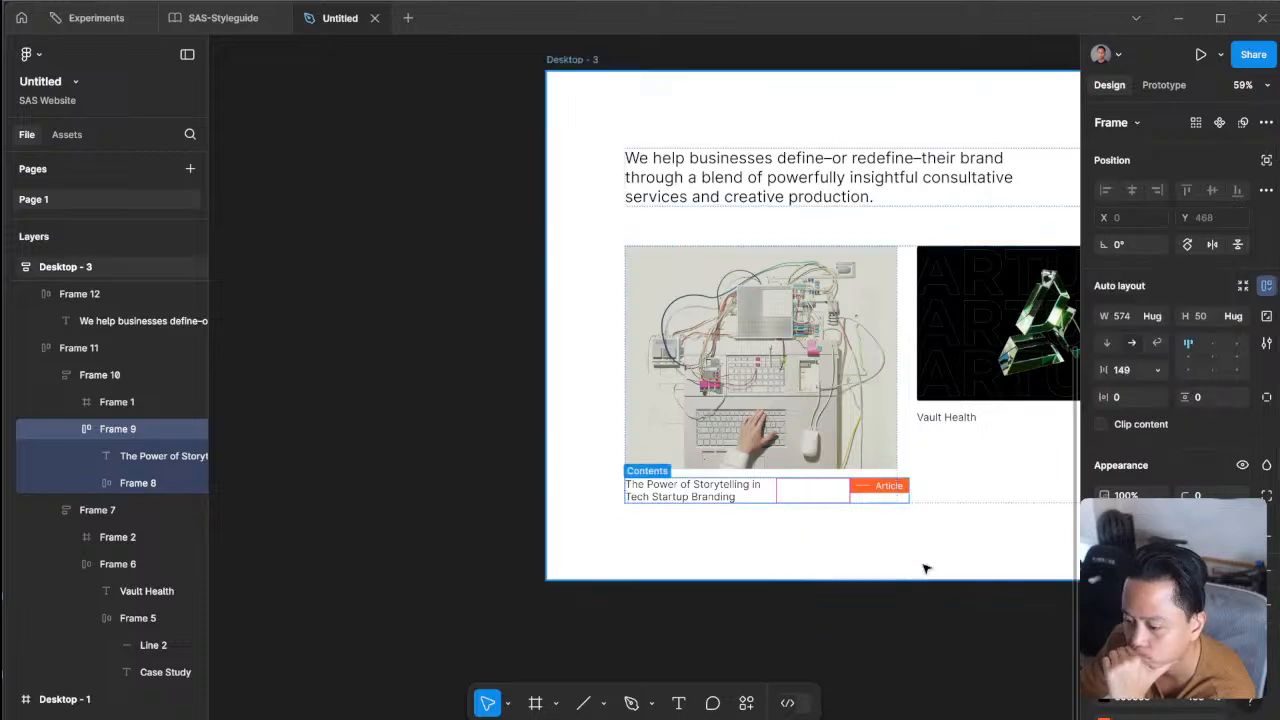
left_click_drag(908, 496, 897, 496)
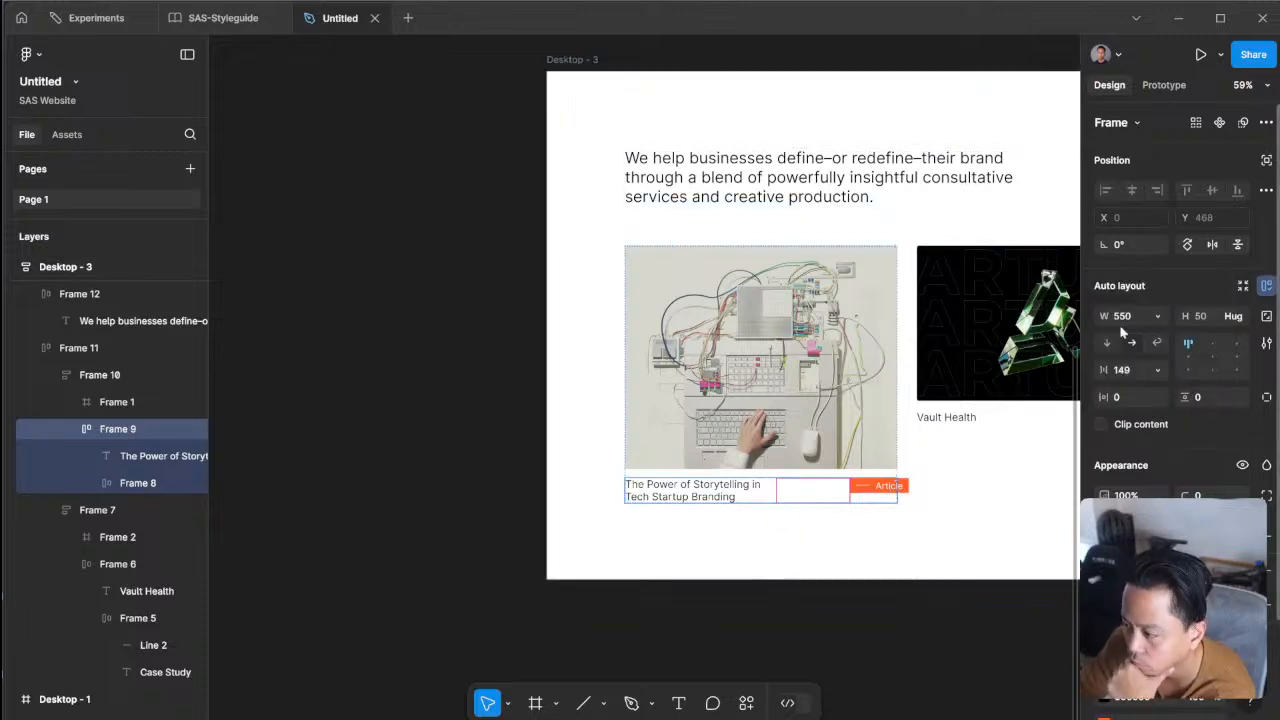
left_click(1163, 318)
left_click(1166, 337)
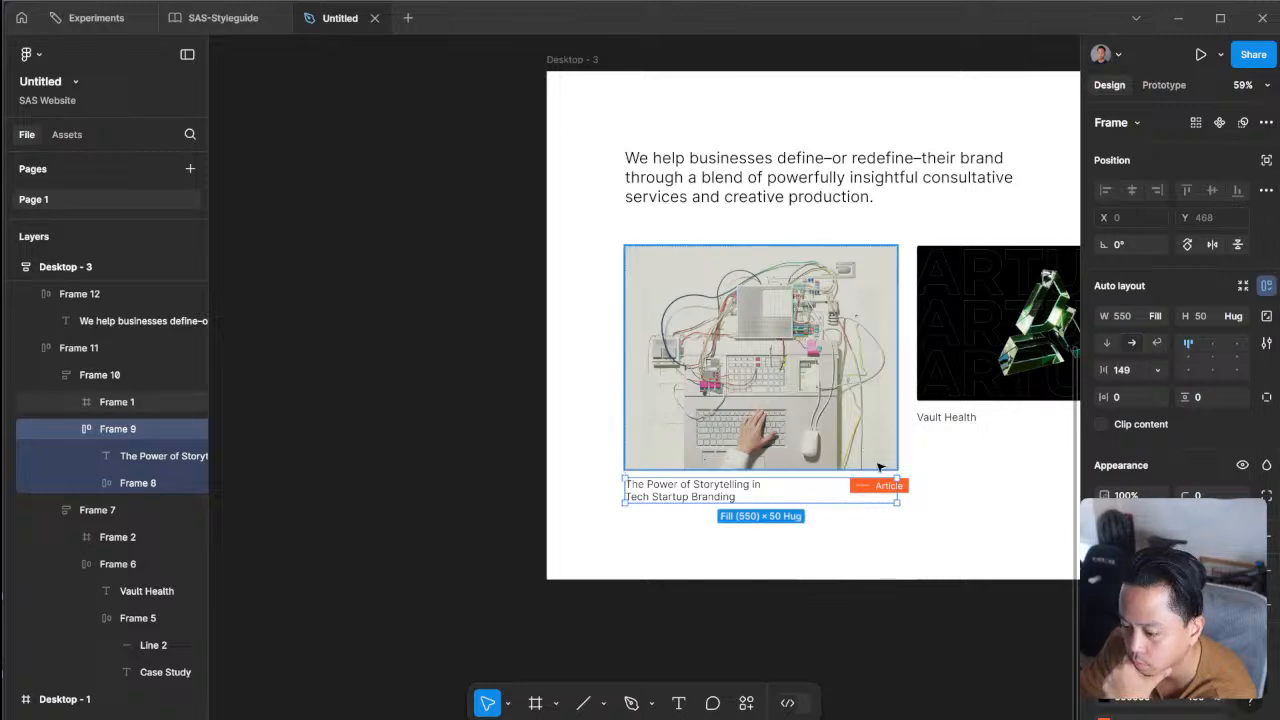
- Try repositioning the Article tag by hand within the first card's caption row
left_click(855, 488)
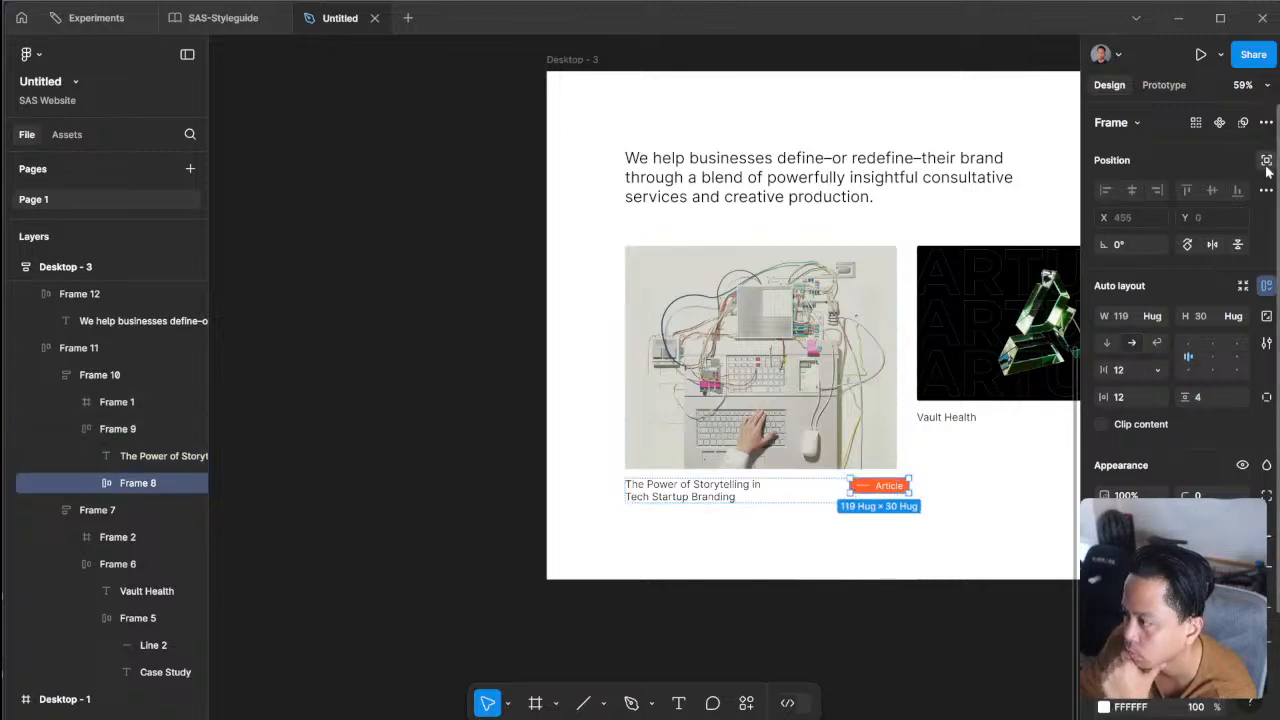
left_click_drag(889, 494, 731, 497)
left_click(899, 489)
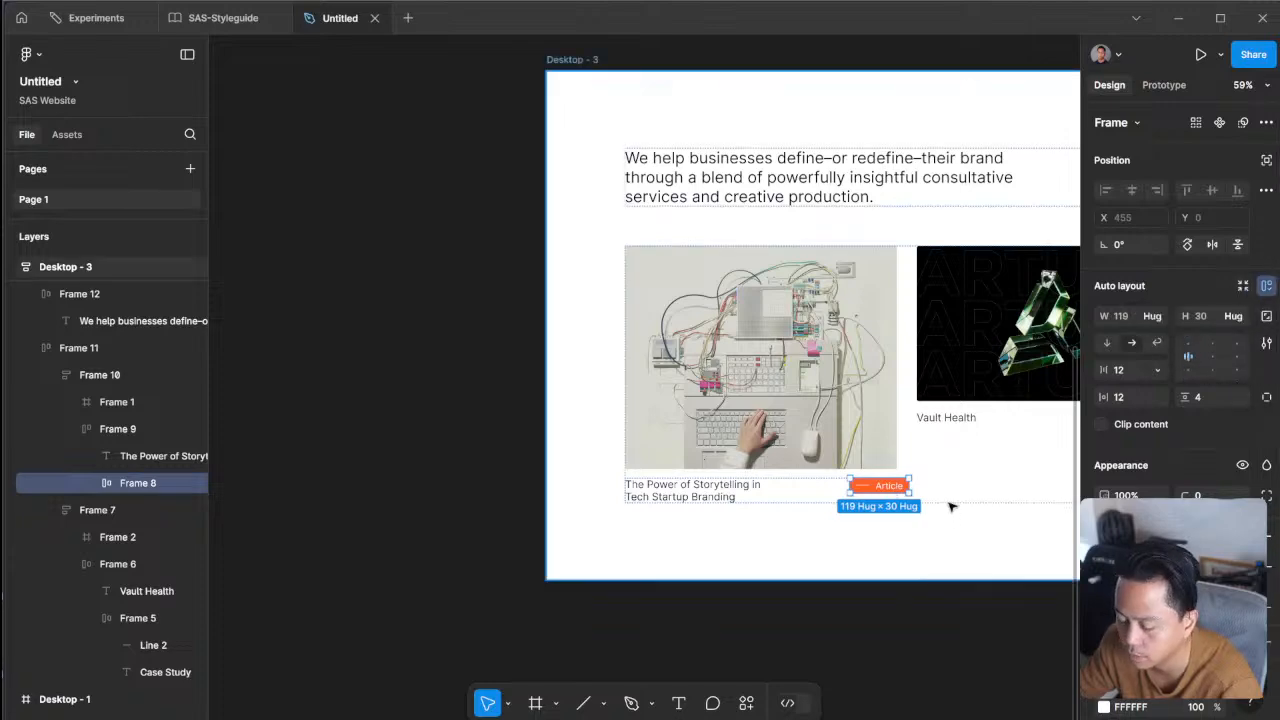
scroll(951, 503, "up", 5)
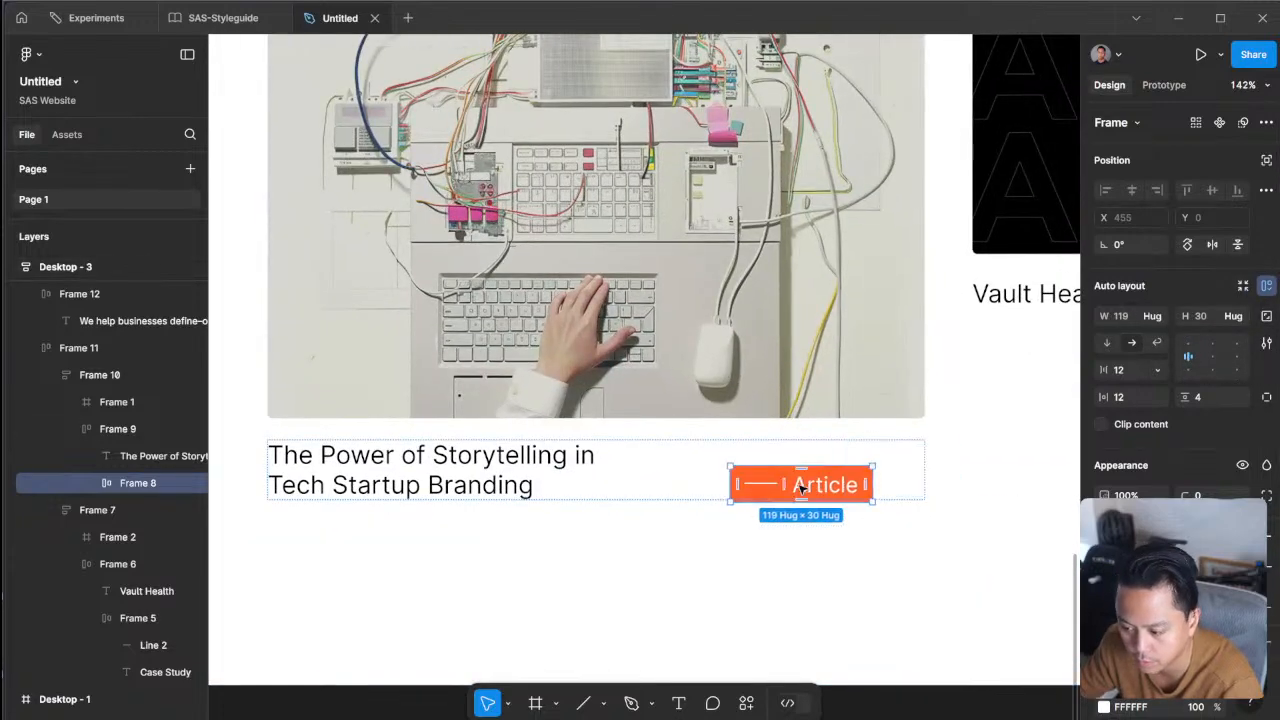
- Set the gap of caption row Frame 9 to Auto, spreading the title and Article tag to opposite ends
left_click(766, 483)
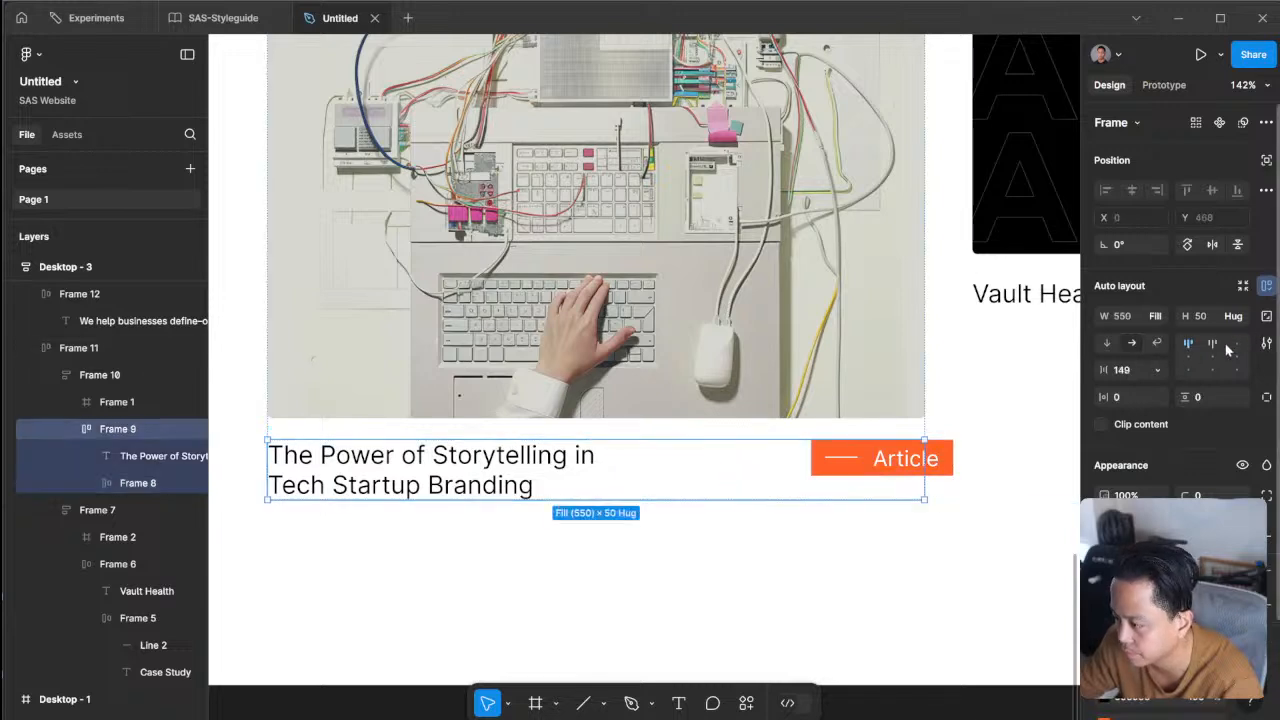
left_click(1190, 347)
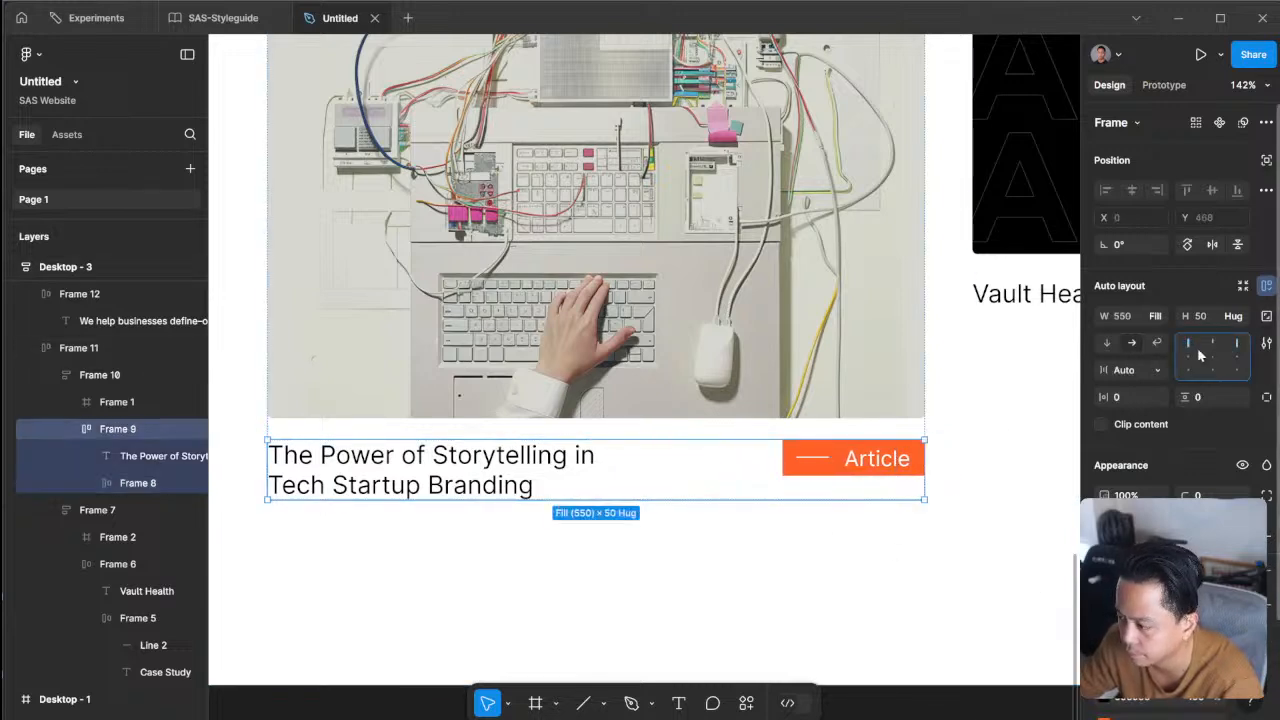
left_click(1193, 347)
left_click(1193, 347)
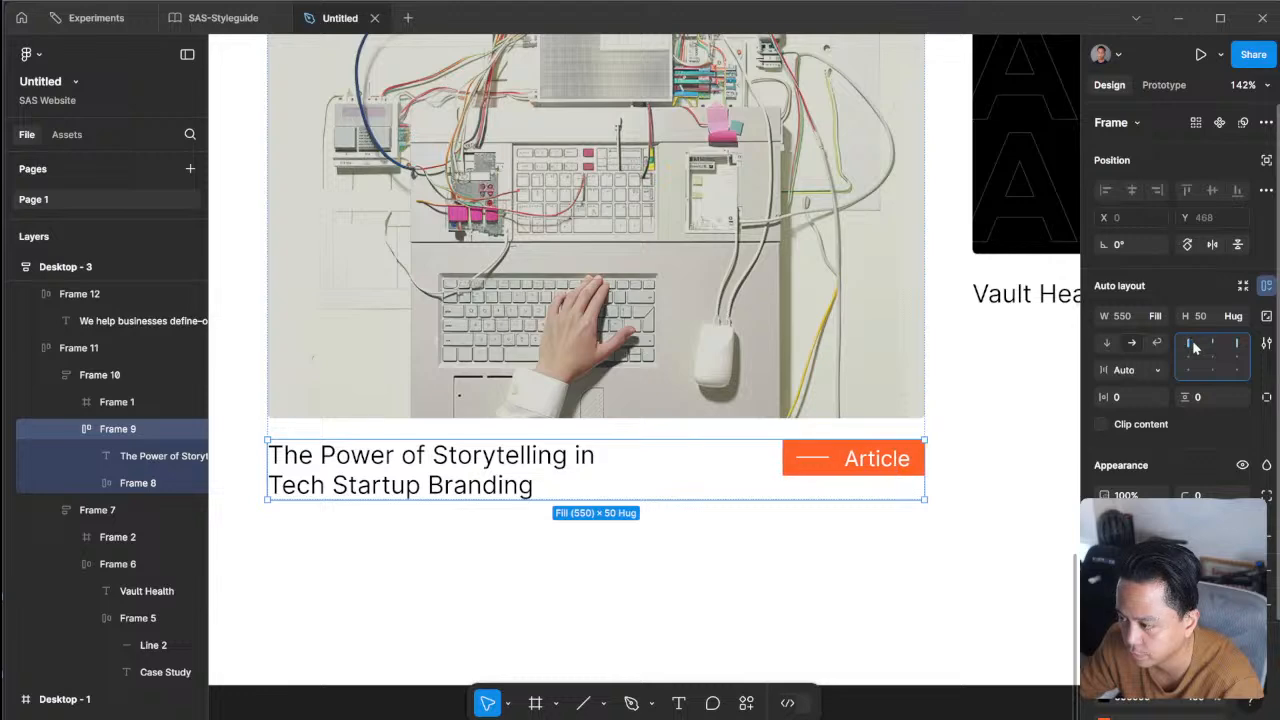
scroll(860, 525, "down", 4)
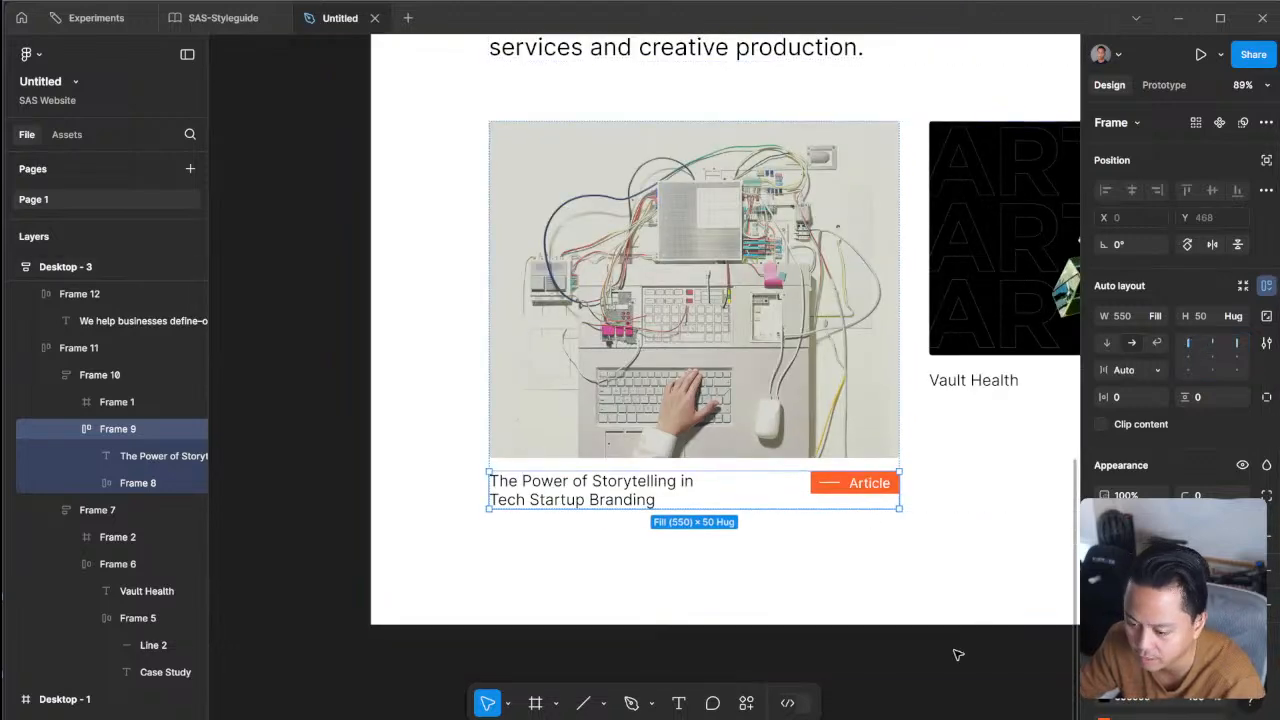
left_click(957, 654)
- Lighten the text fill of the storytelling article title and the Vault Health title to a softer dark gray
left_click_drag(987, 638, 871, 615)
scroll(908, 563, "up", 1)
scroll(908, 557, "down", 5)
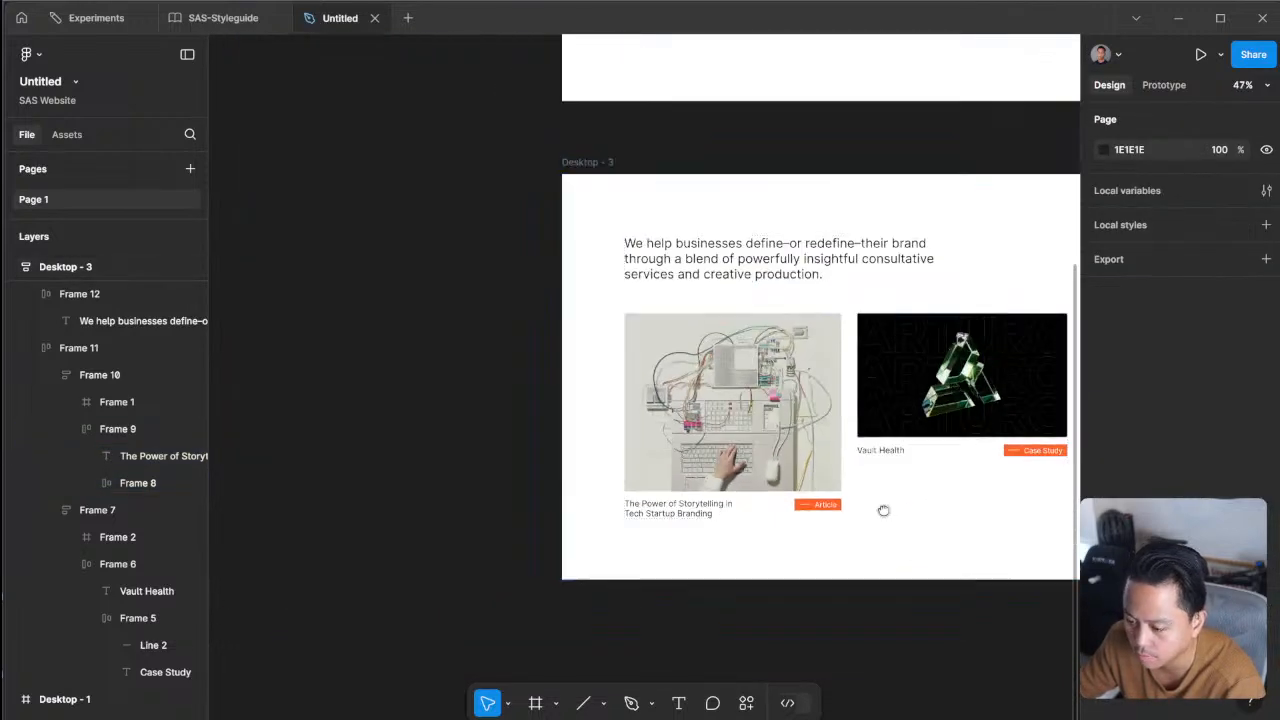
left_click_drag(883, 511, 798, 479)
scroll(865, 592, "down", 1)
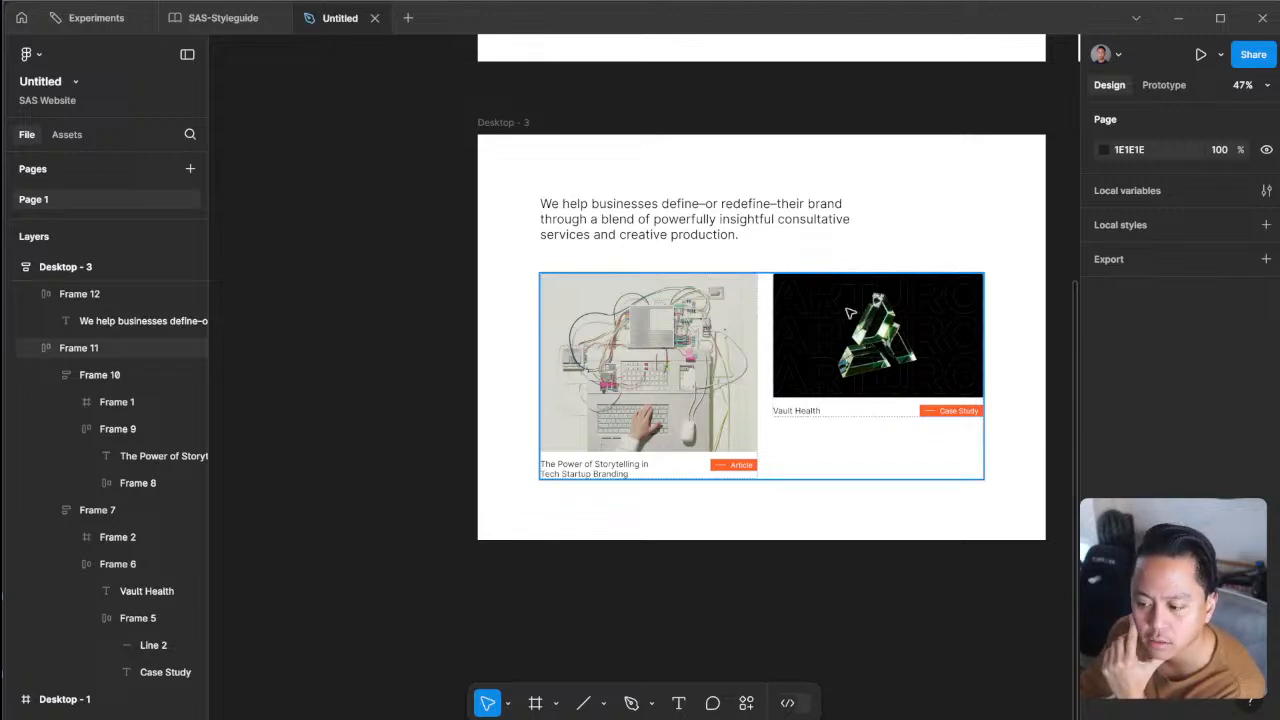
left_click(588, 470)
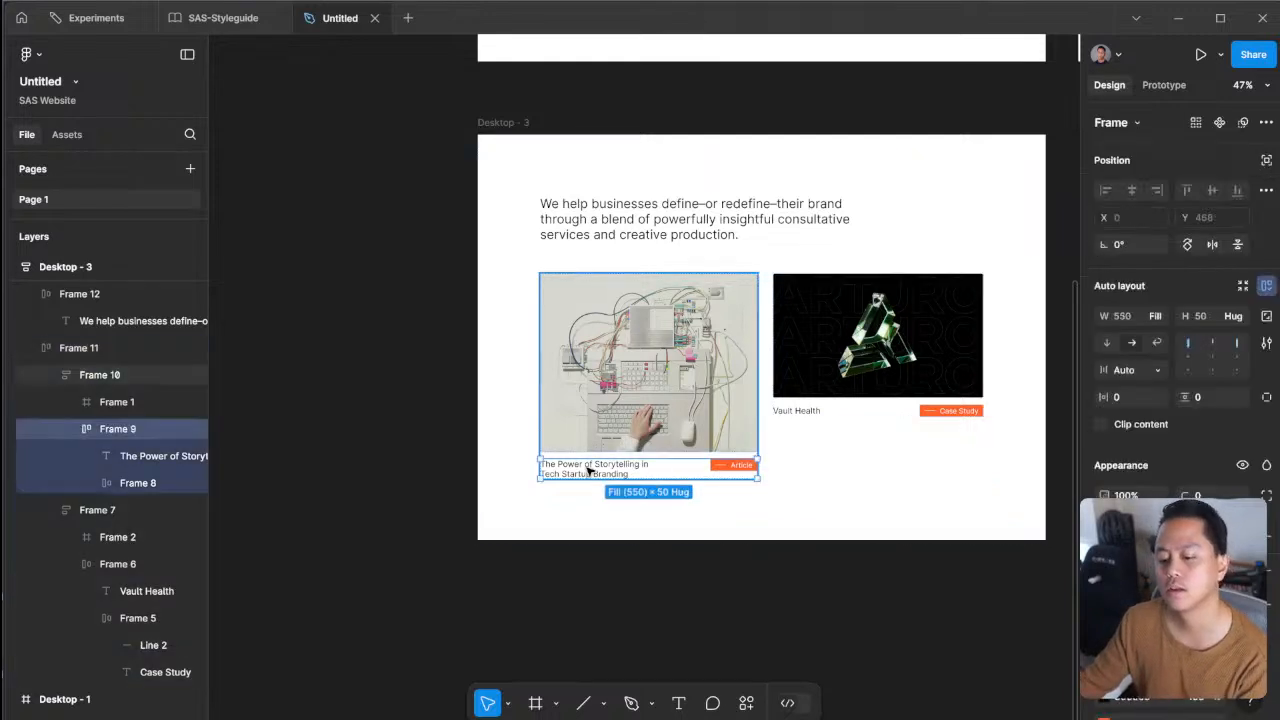
double_click(590, 468)
left_click(800, 413, "shift")
double_click(800, 413, "shift")
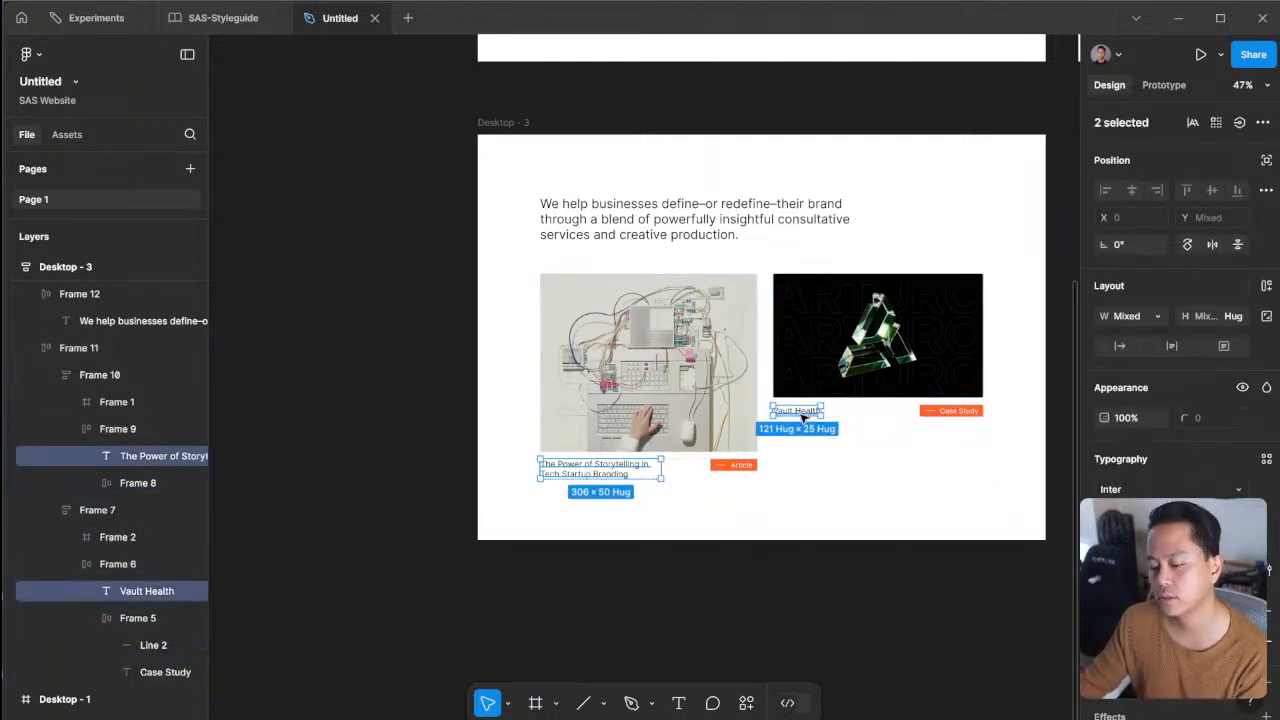
left_click(1108, 641)
left_click_drag(960, 469, 812, 464)
left_click(808, 467)
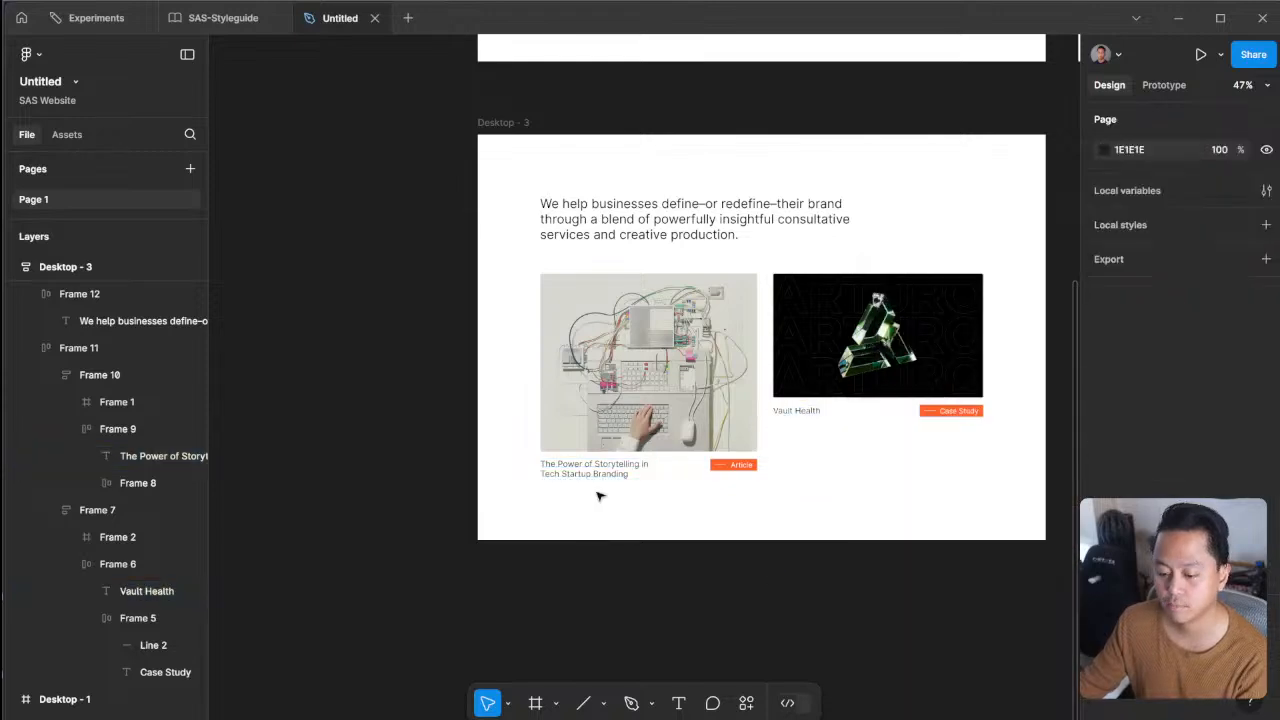
- Examine the card titles and orange tags close up and within the whole Desktop - 3 layout
scroll(603, 475, "down", 3)
scroll(605, 477, "up", 5)
scroll(618, 478, "up", 3)
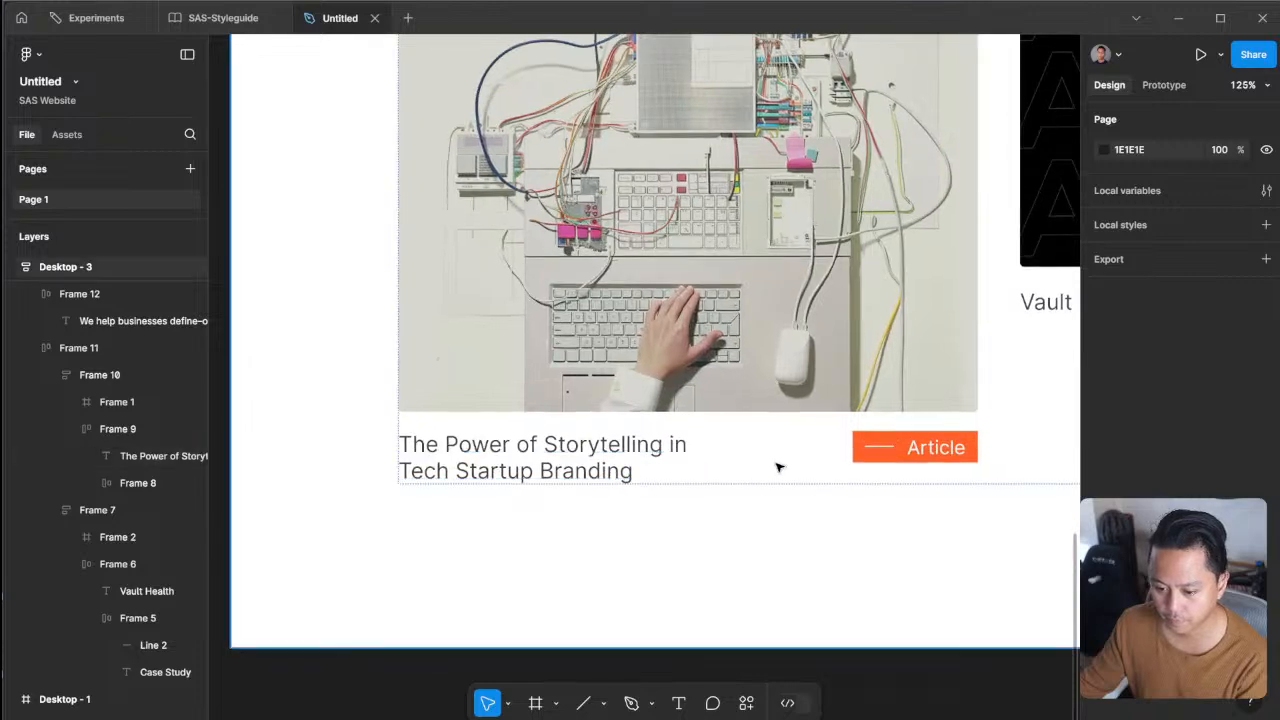
scroll(777, 466, "down", 2)
left_click_drag(1010, 490, 842, 566)
scroll(846, 554, "up", 1)
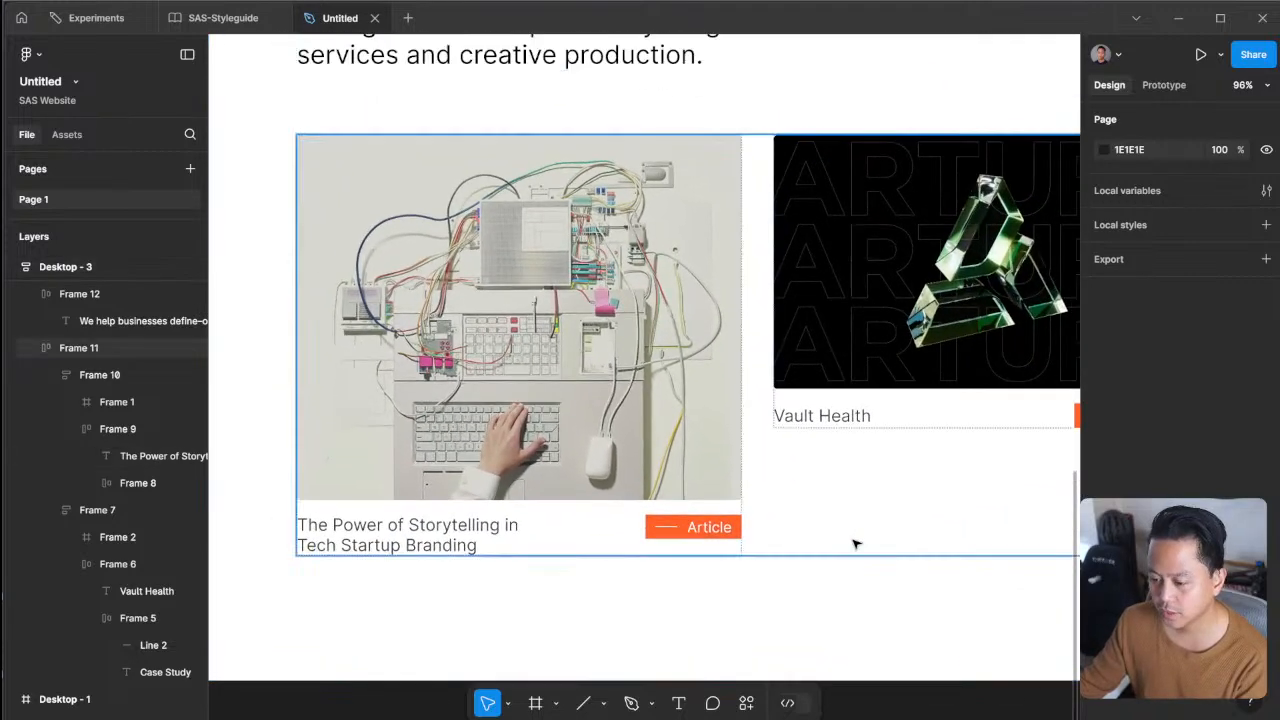
scroll(857, 531, "down", 4)
- Switch to the Arc browser and view the Marathon official announce trailer on YouTube as a color reference
key("super+Tab")
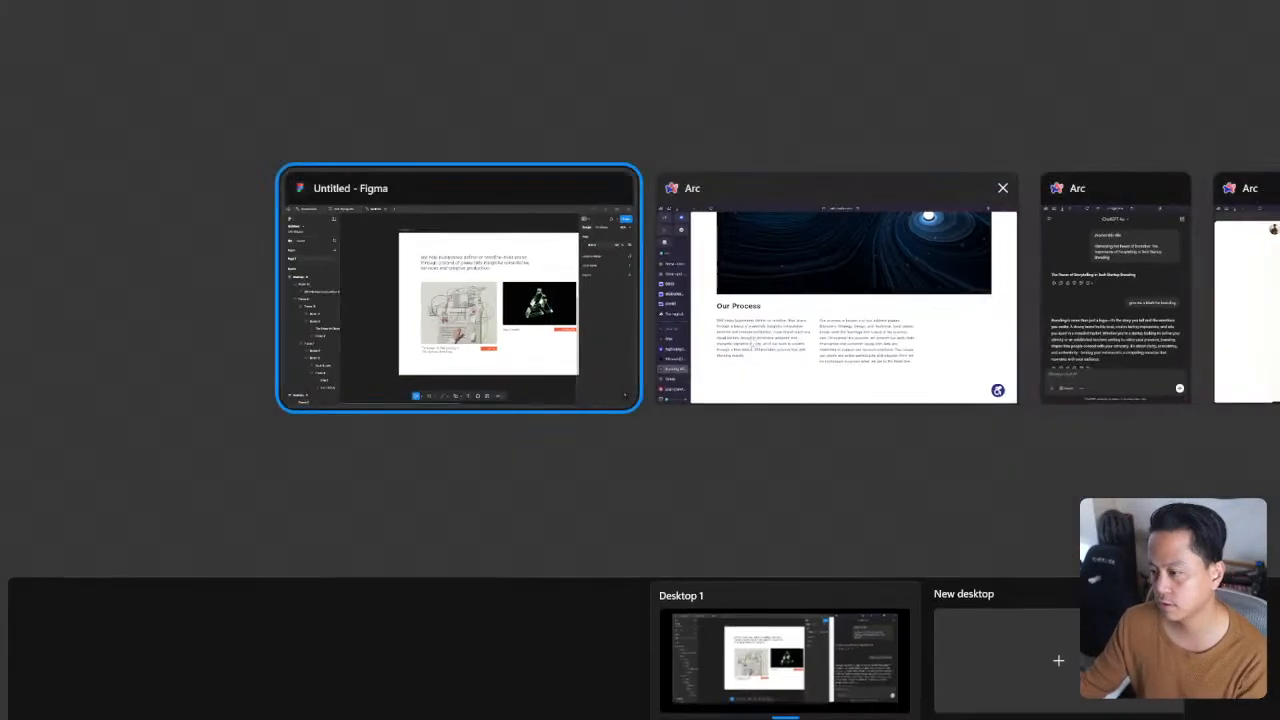
left_click(769, 323)
left_click(52, 709)
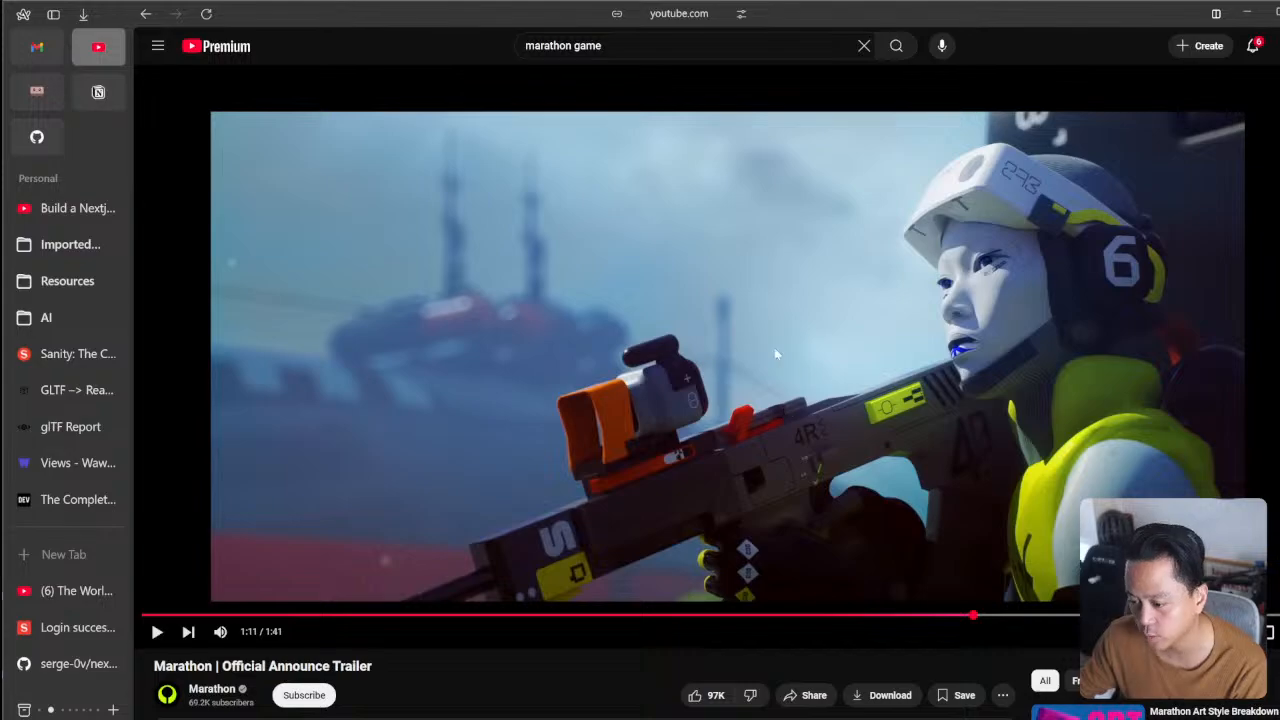
- Switch back to the Untitled file in Figma and select the Desktop - 3 frame
key("super+Tab")
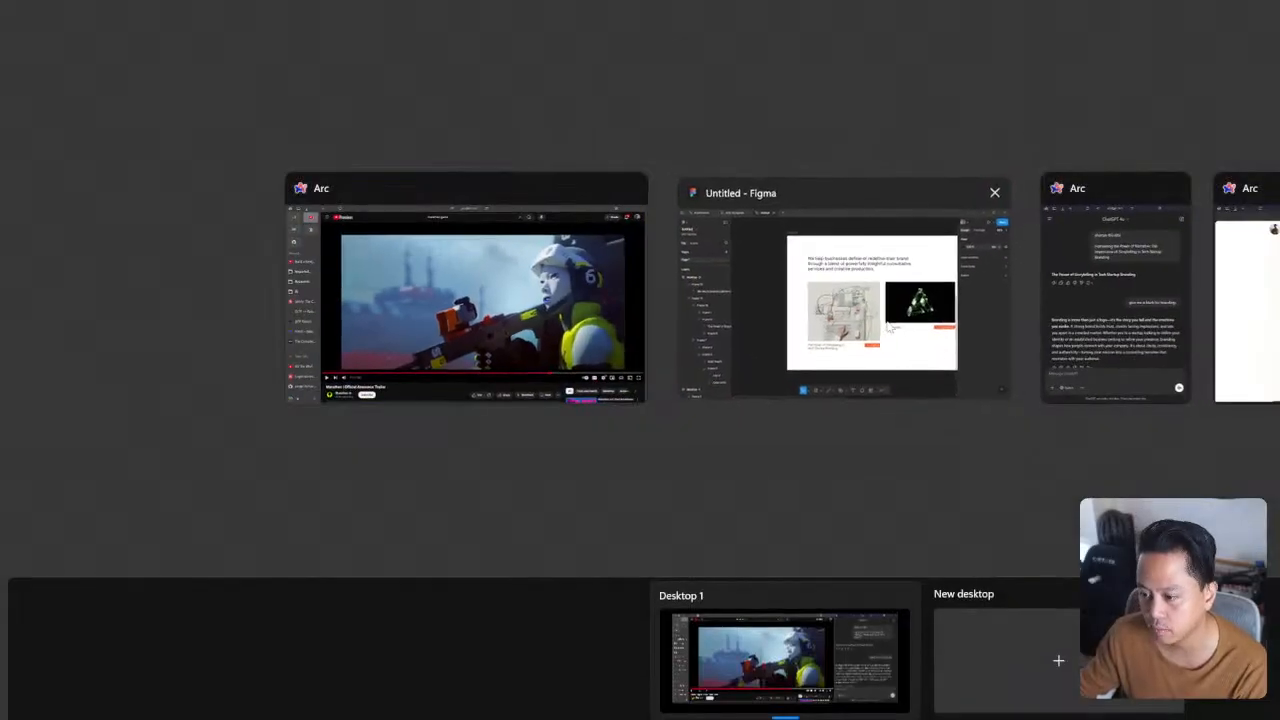
left_click(890, 325)
scroll(942, 300, "right", 3)
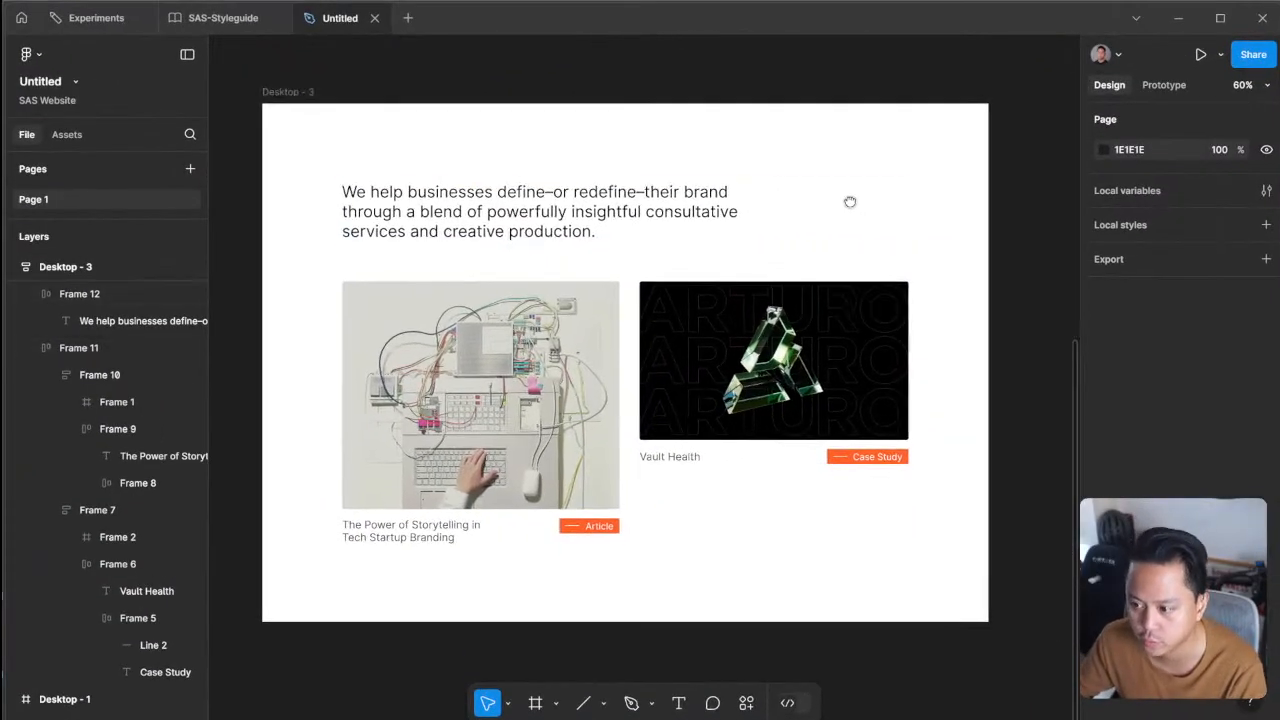
left_click(381, 108)
left_click(325, 107)
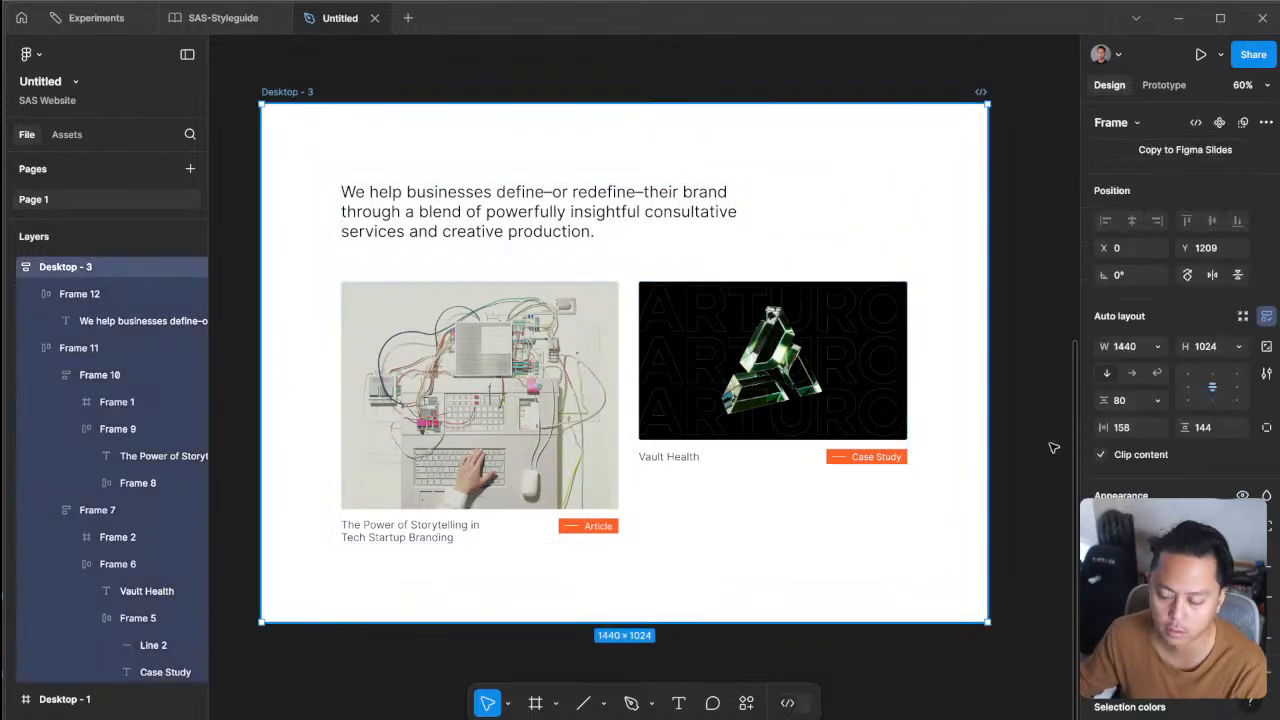
- Try a light off-white with hue 47 as the Desktop - 3 frame's fill, and return the shade to pure white
left_click(1104, 598)
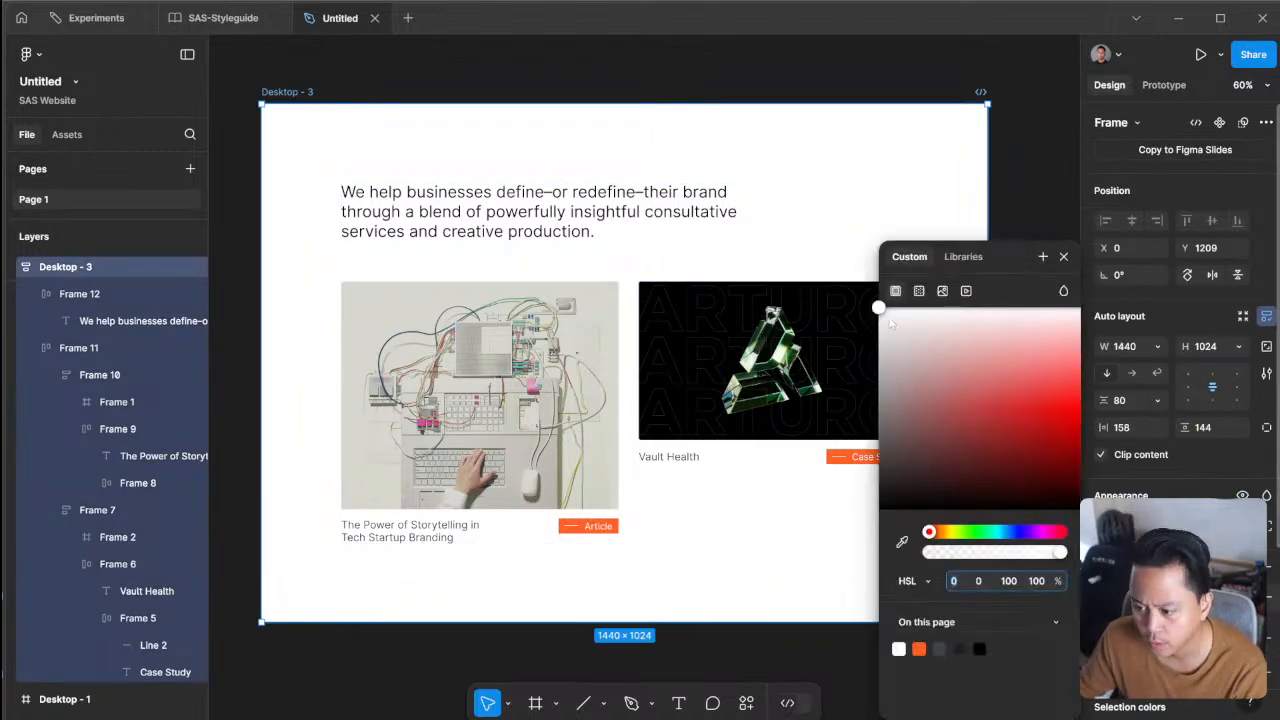
mouse_move(890, 320)
left_mouse_down()
mouse_move(887, 330)
mouse_move(868, 308)
mouse_move(892, 327)
left_mouse_up()
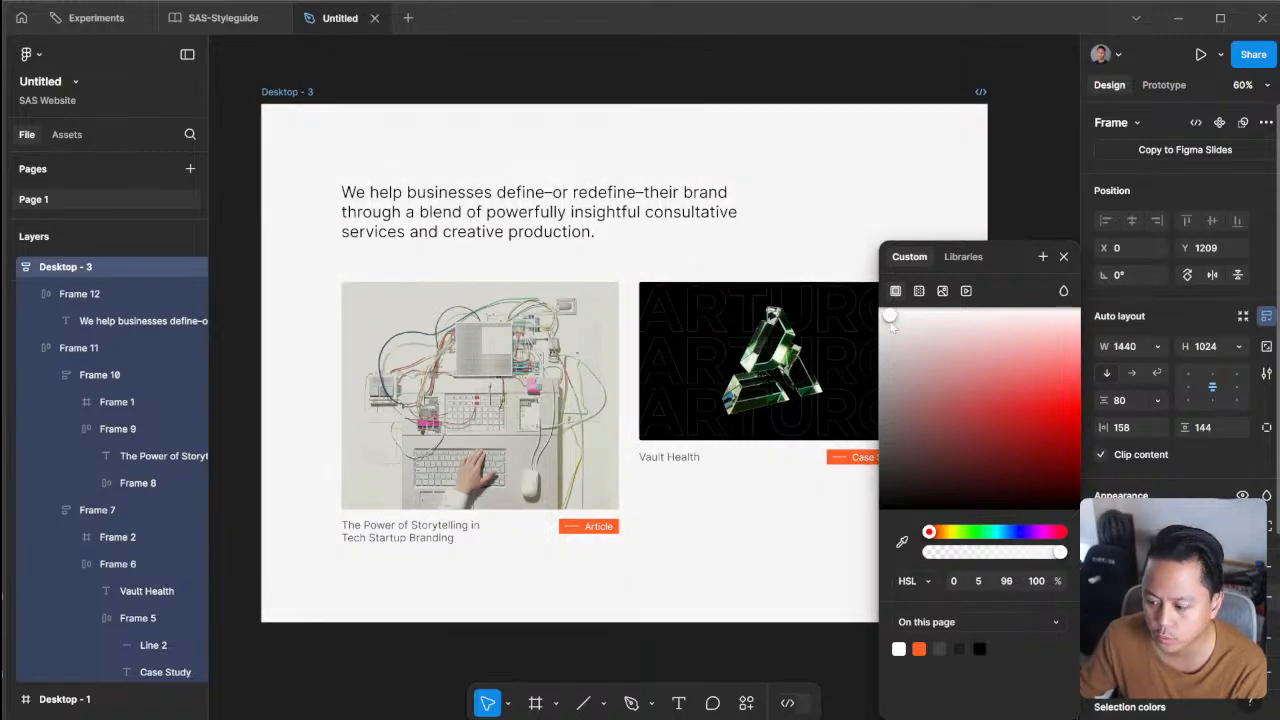
left_click_drag(930, 535, 950, 535)
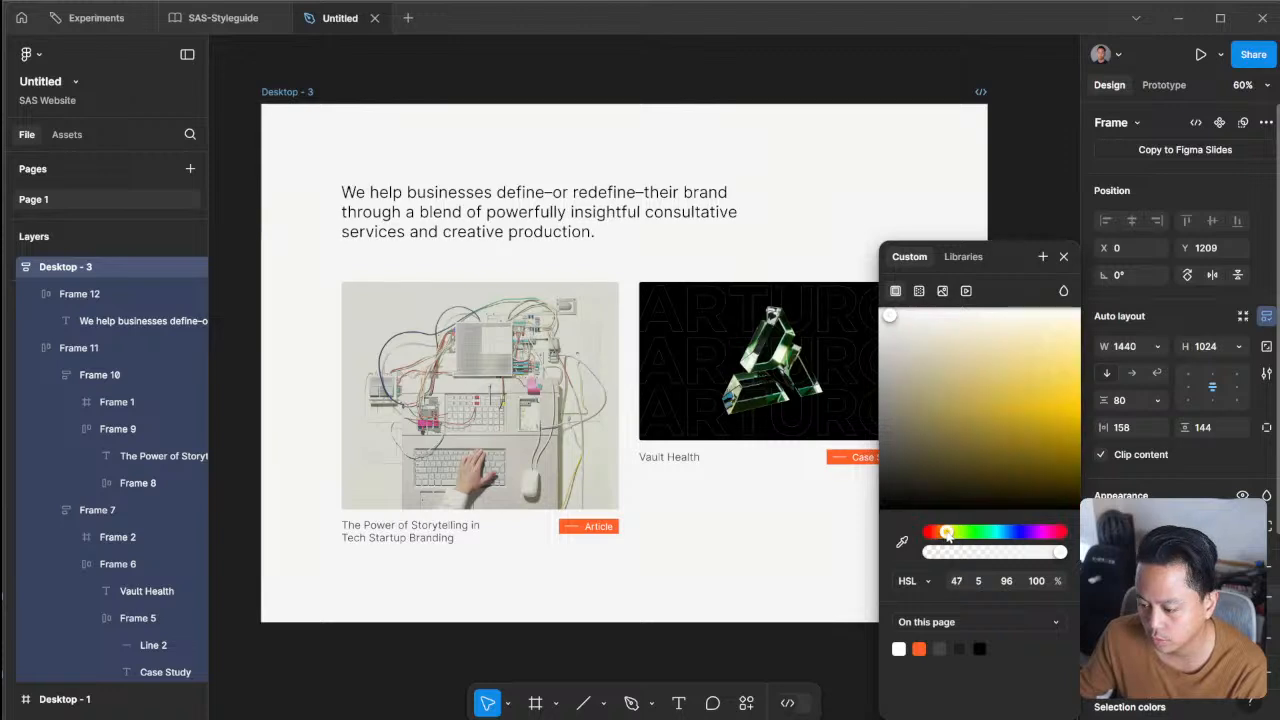
left_click(896, 315)
left_click_drag(899, 329, 870, 304)
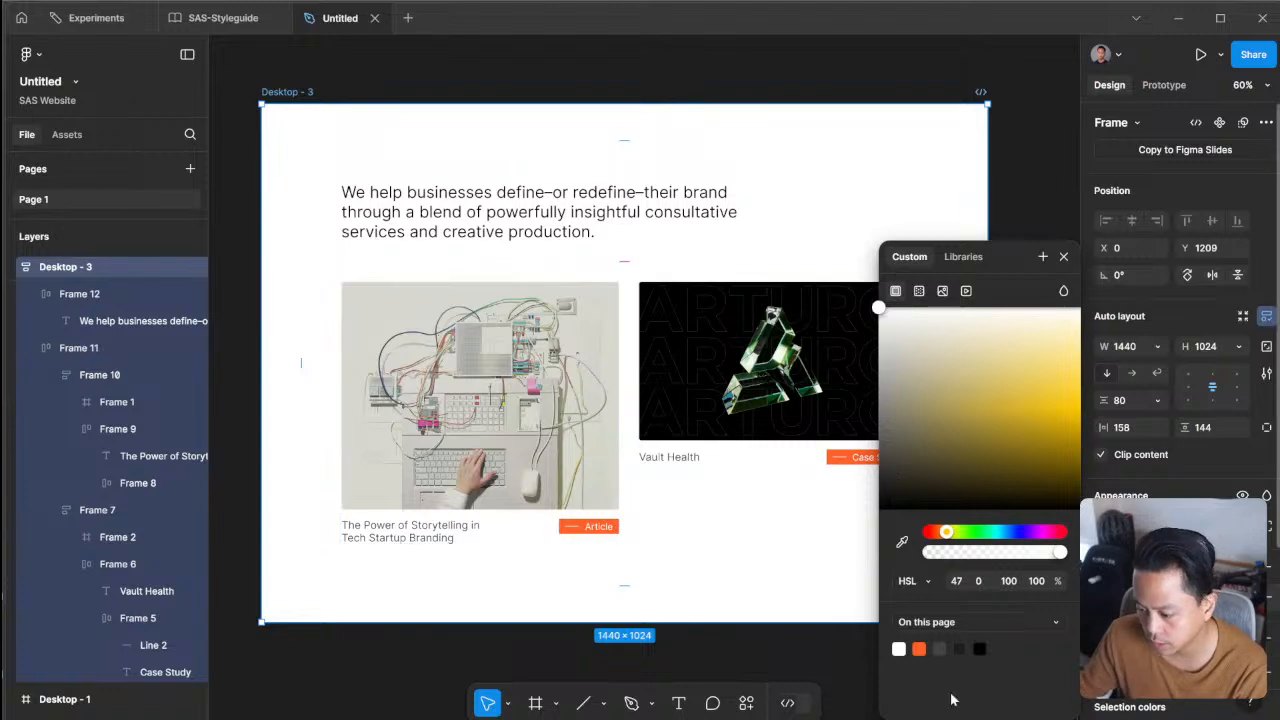
- Set the Desktop - 3 fill's HSL saturation to 10 and lightness to 90
left_click(980, 586)
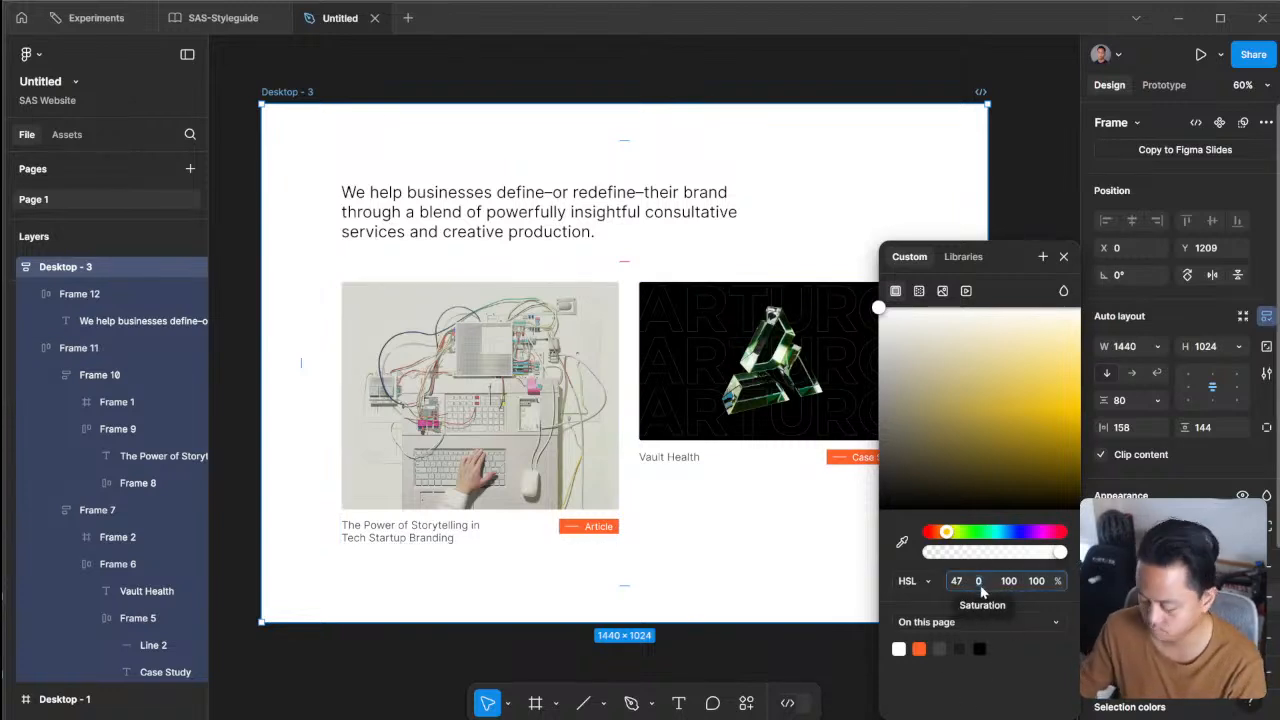
type("10")
key("Return")
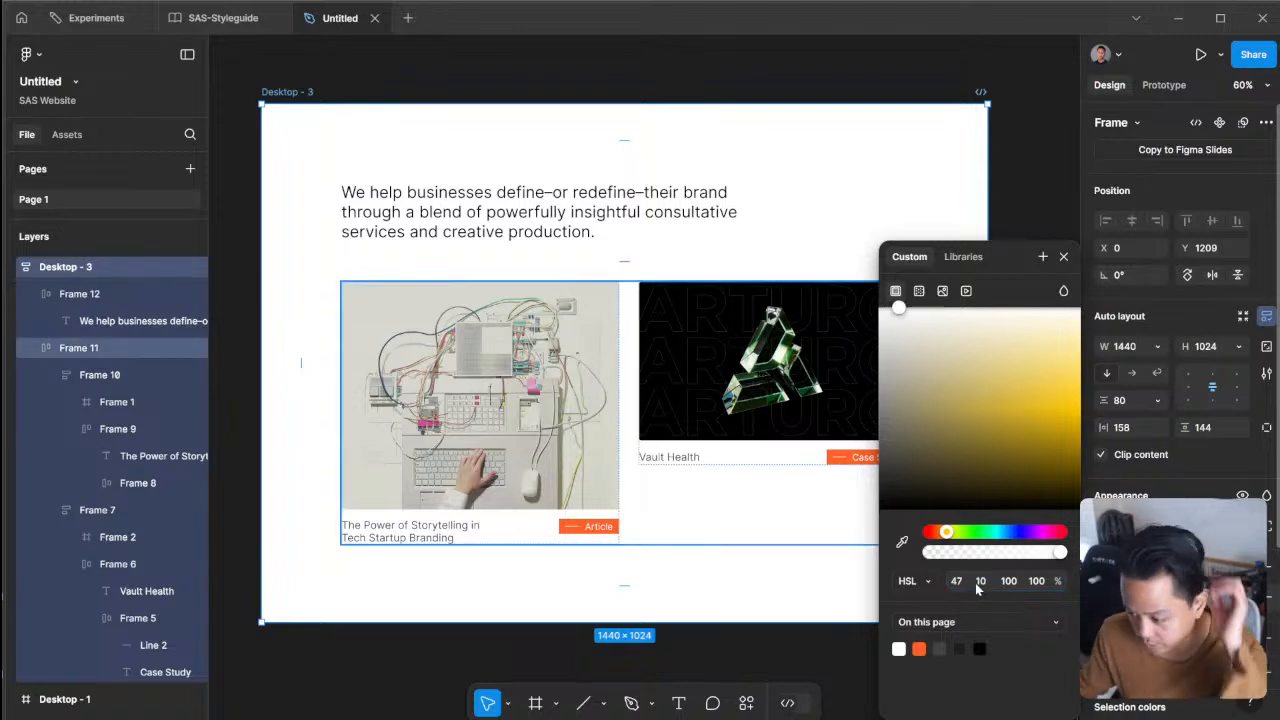
left_click(1012, 584)
type("90")
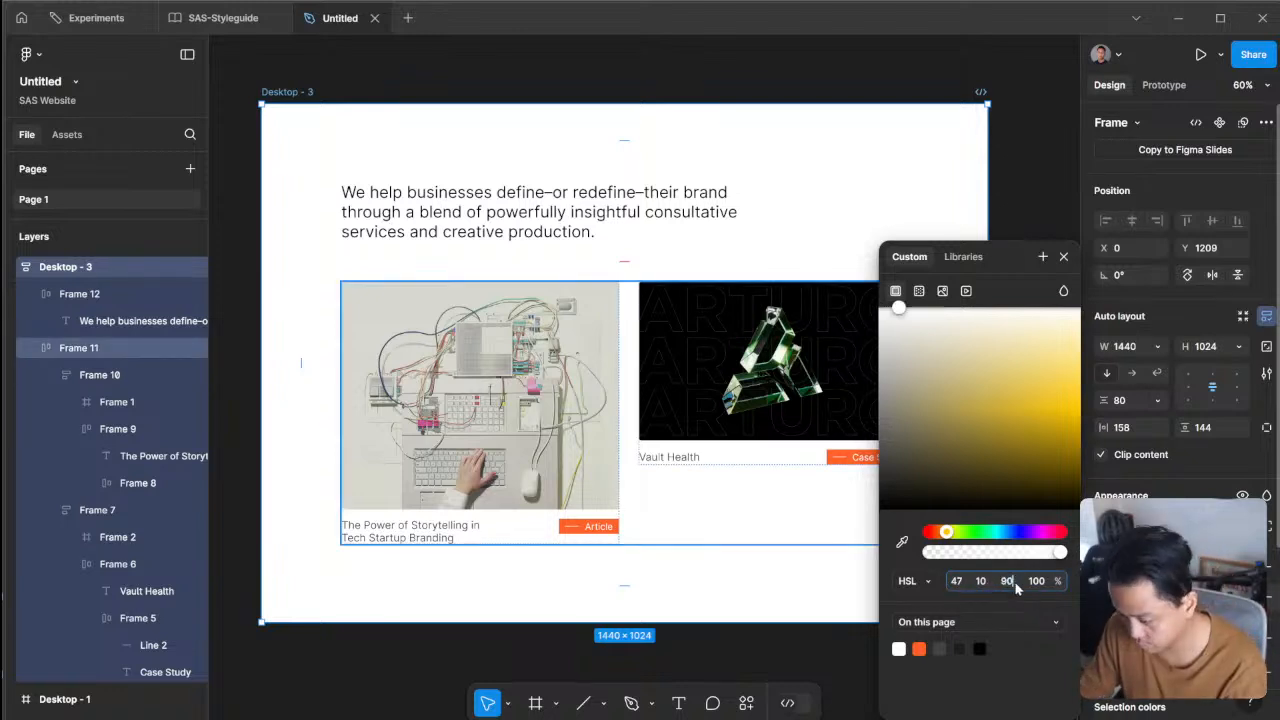
key("Return")
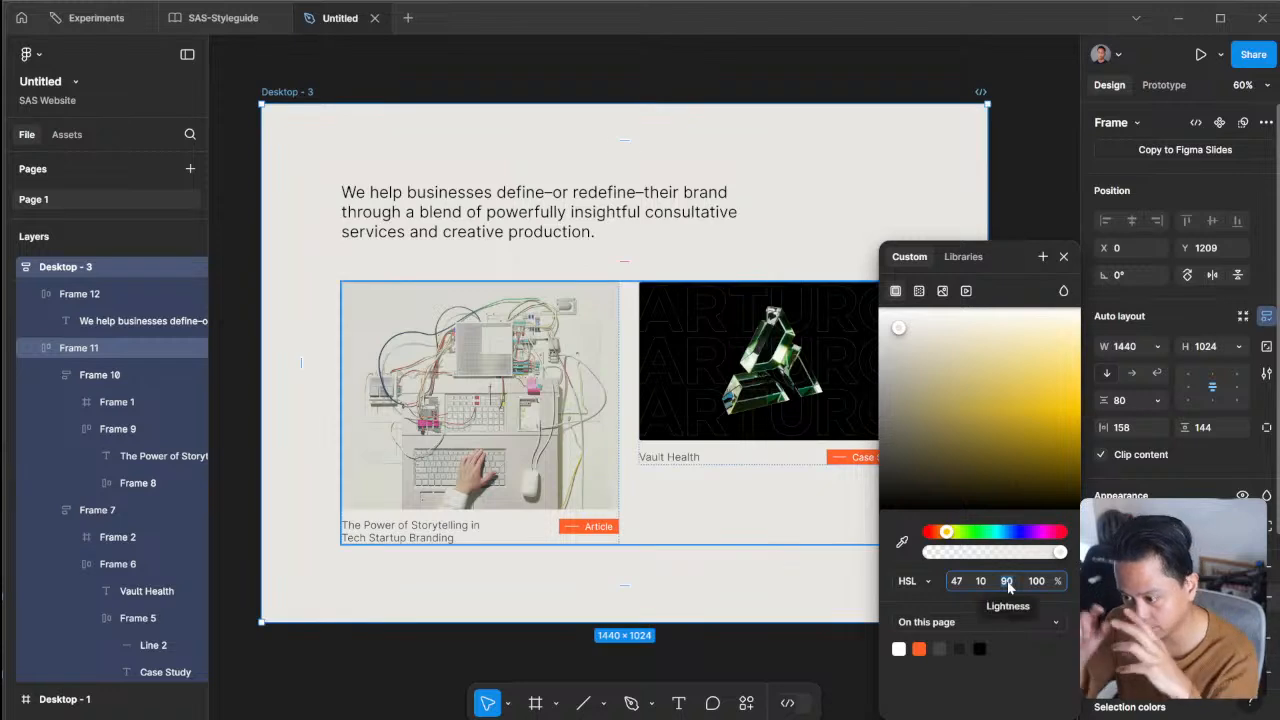
- Set the Desktop - 3 fill's lightness to 97 and its saturation to 40, and deselect the frame
left_click(1007, 583)
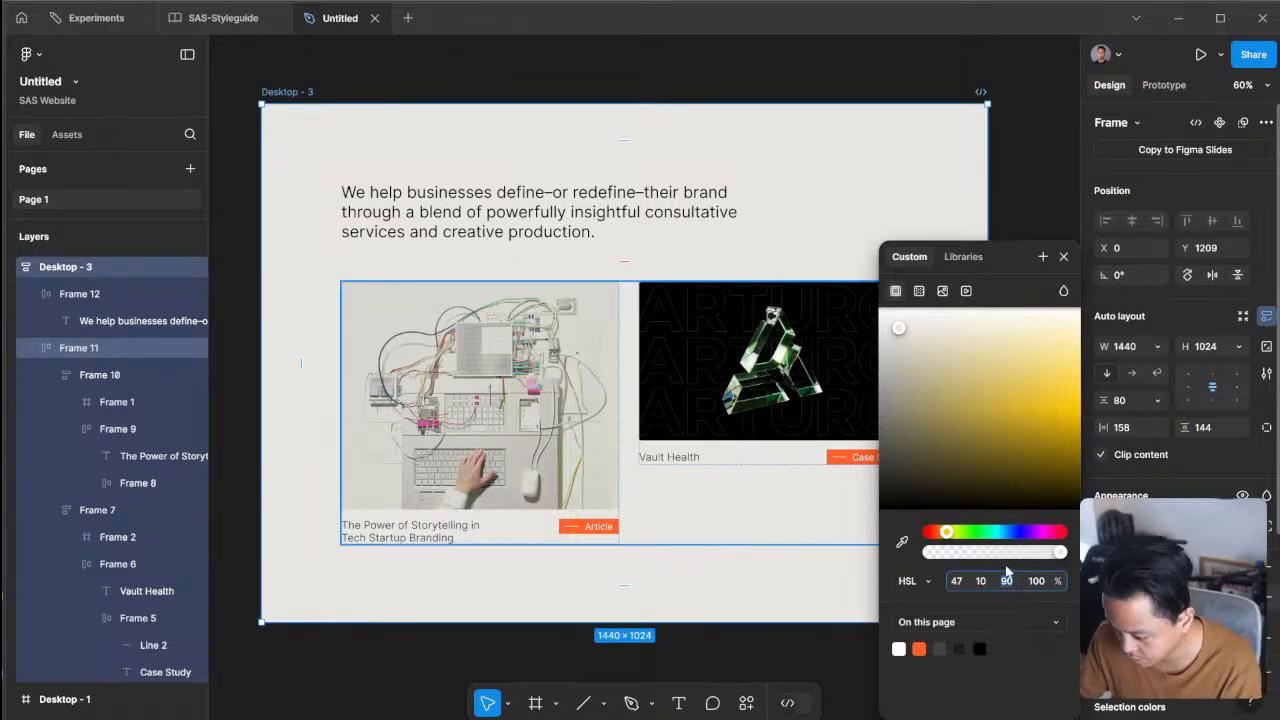
type("9")
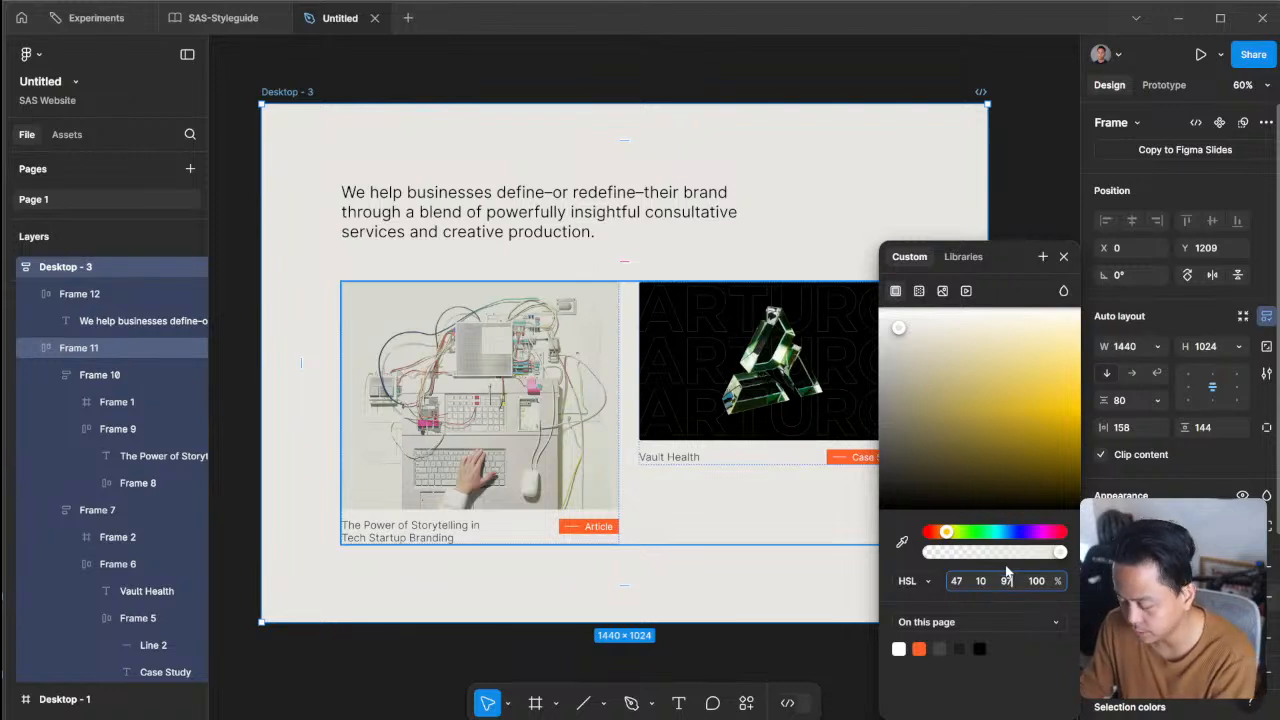
type("7")
key("Return")
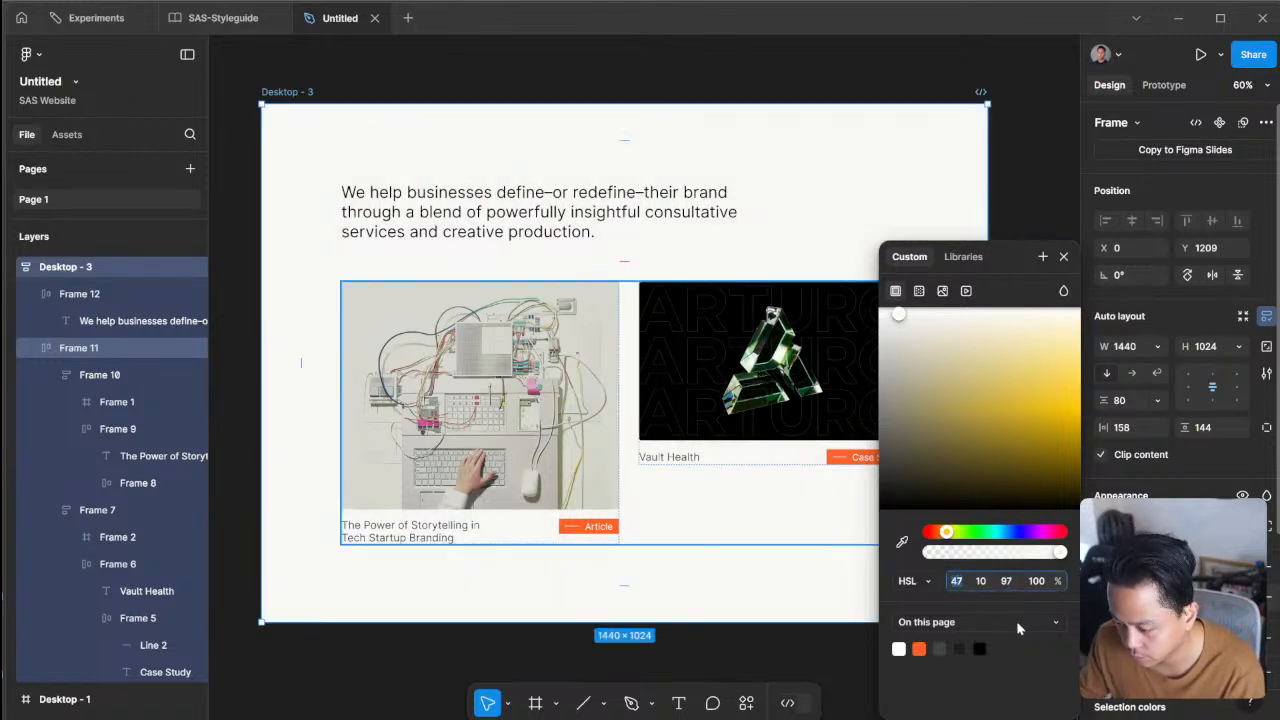
left_click(981, 581)
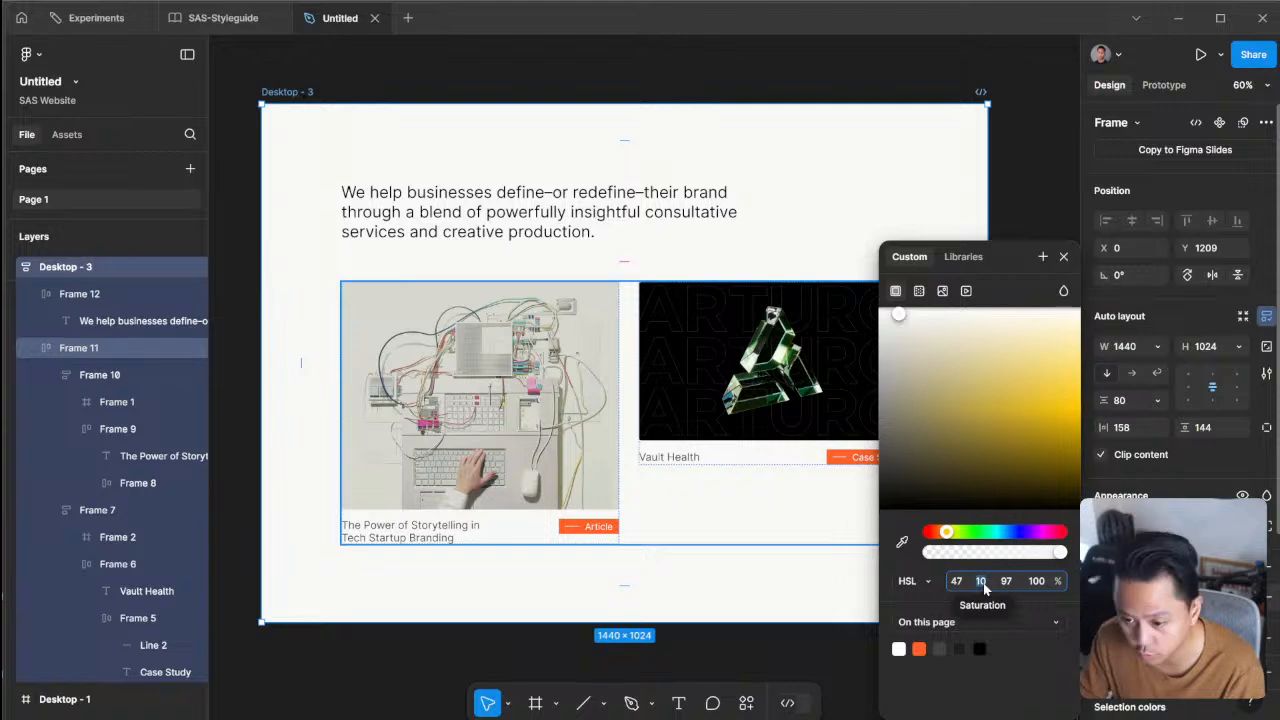
type("40")
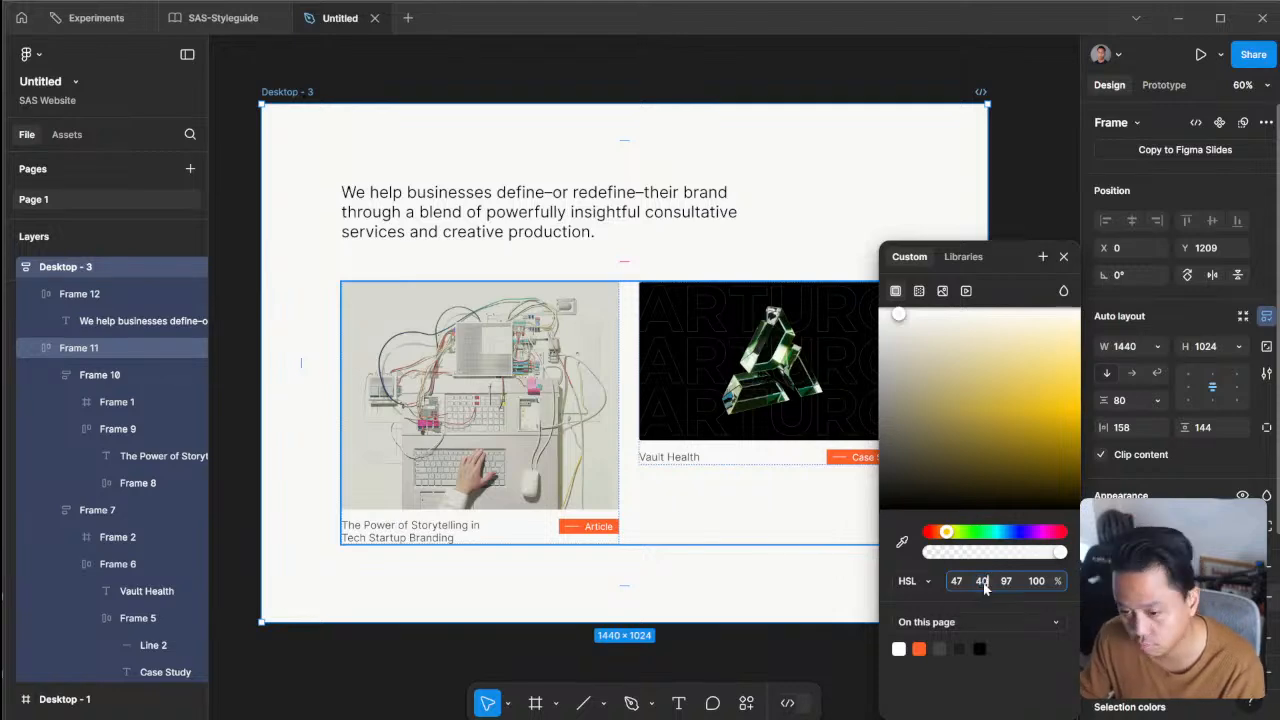
key("Return")
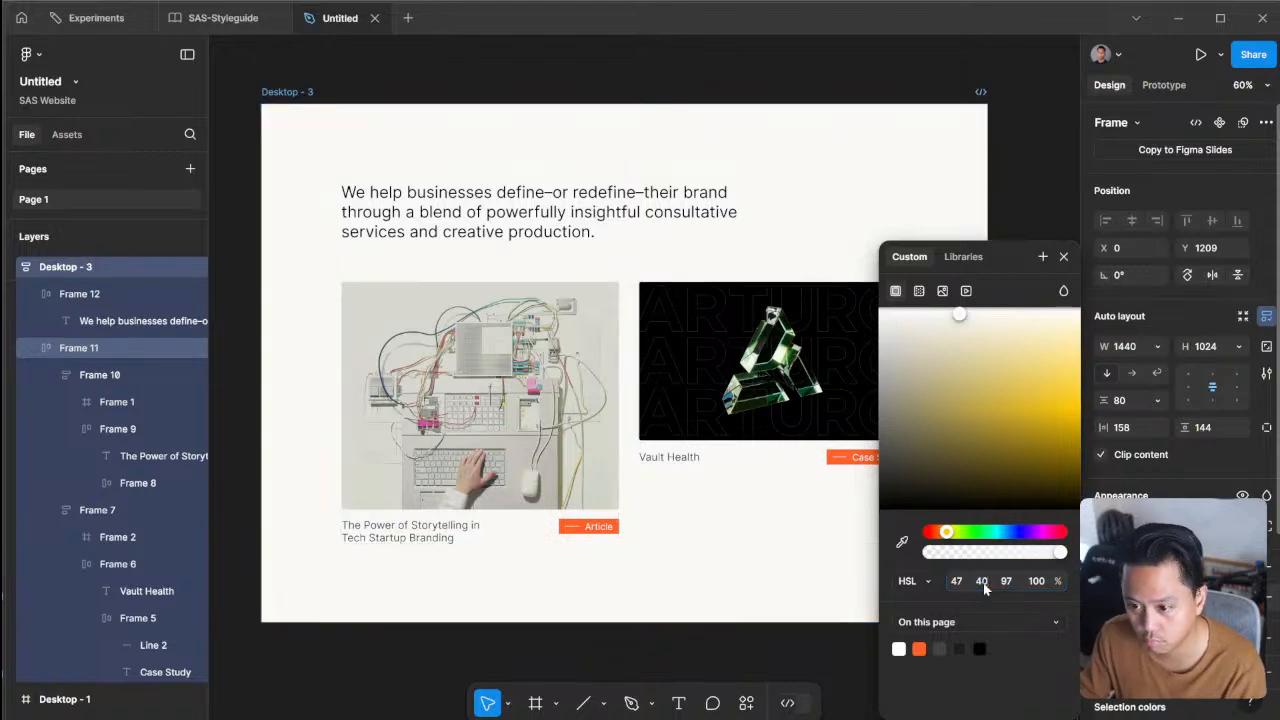
left_click(748, 638)
scroll(748, 638, "up", 3)
scroll(748, 638, "down", 3)
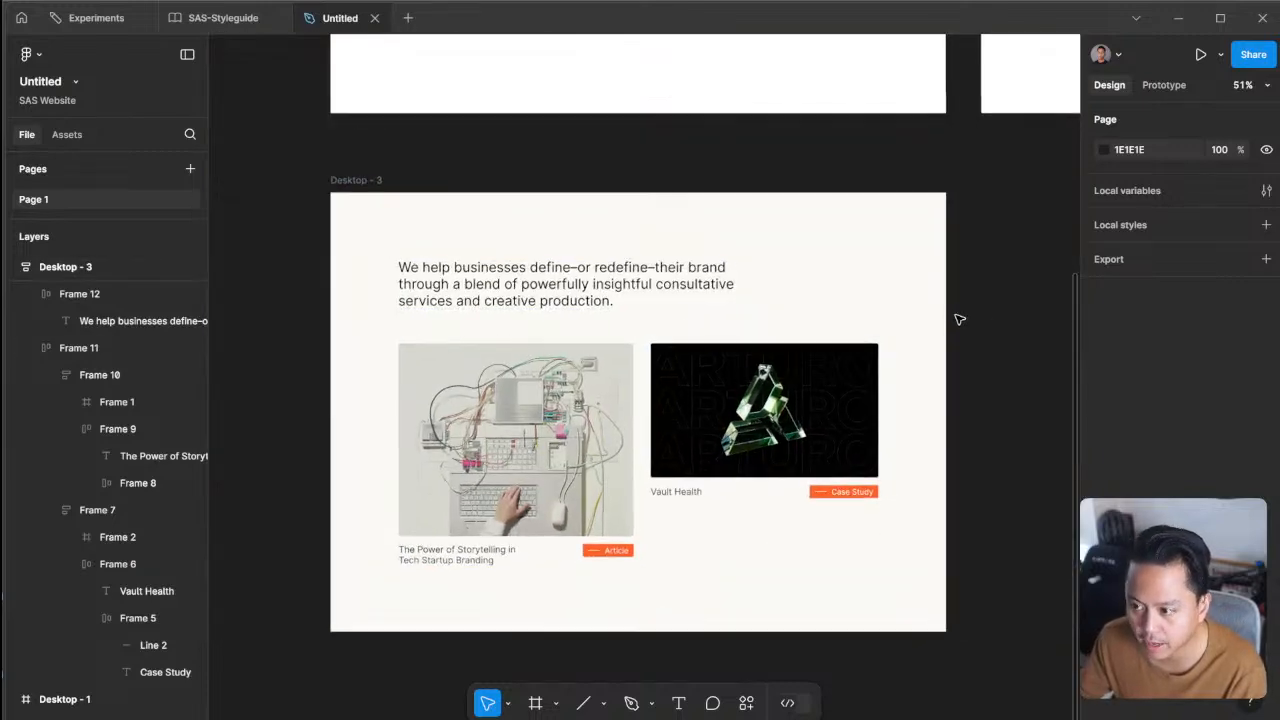
- Duplicate the Desktop - 3 frame alongside the original and give the copy a white fill for comparison
left_click_drag(508, 220, 929, 169)
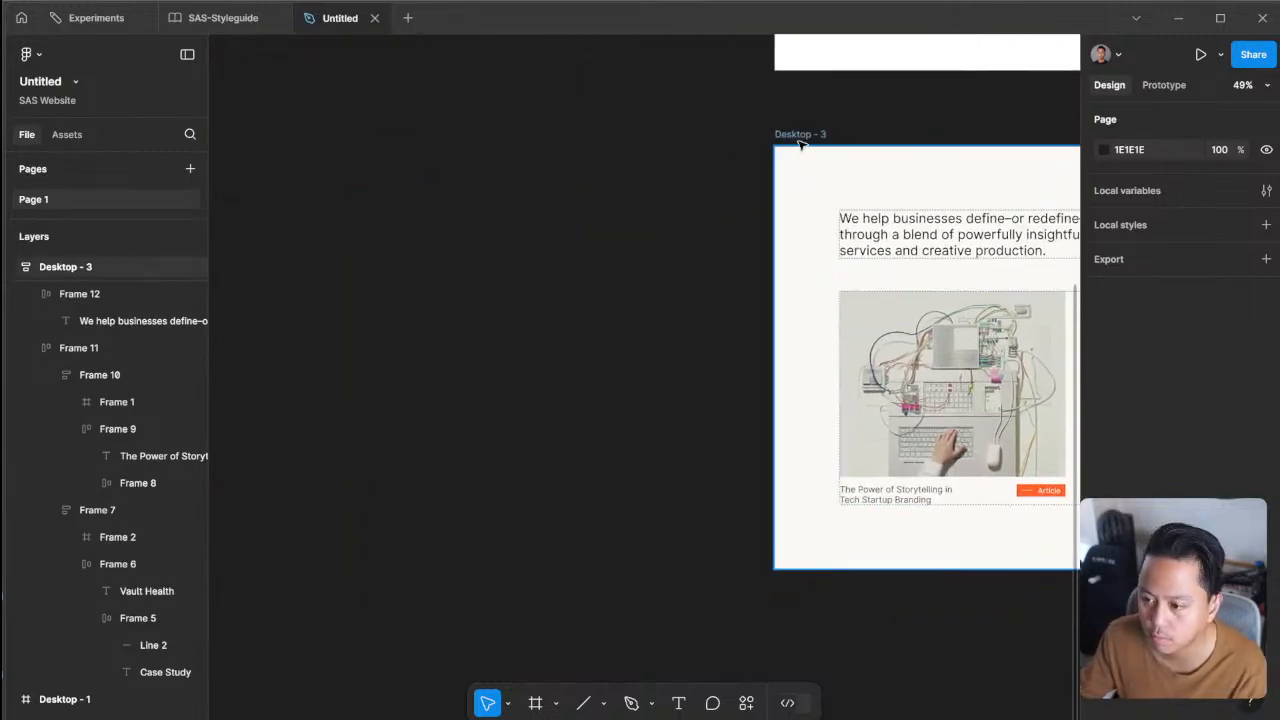
left_click(801, 142)
left_click_drag(270, 183, 361, 192)
left_click(1107, 597)
left_click_drag(960, 313, 818, 134)
left_click(818, 134)
left_click_drag(894, 114, 538, 126)
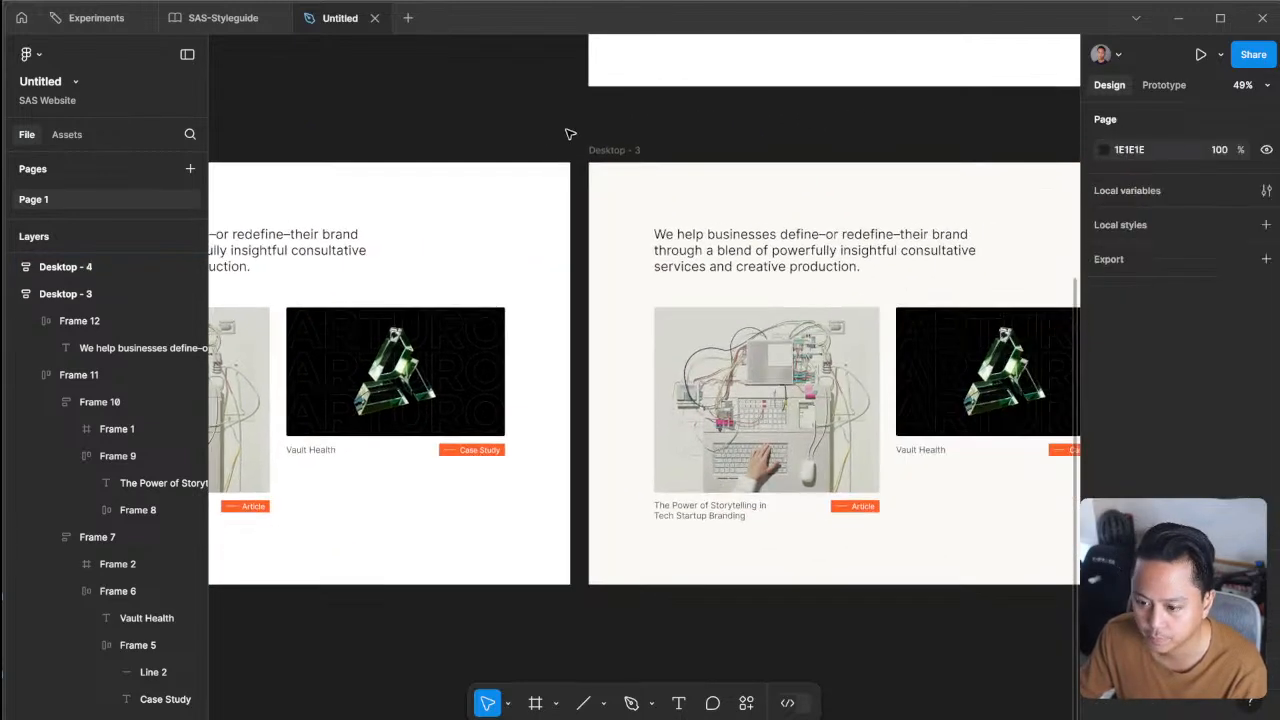
- Shift the Desktop - 3 frame to X 27, widening the gap between it and the white Desktop - 4 copy
left_click_drag(952, 160, 851, 134)
left_click_drag(663, 134, 1038, 128)
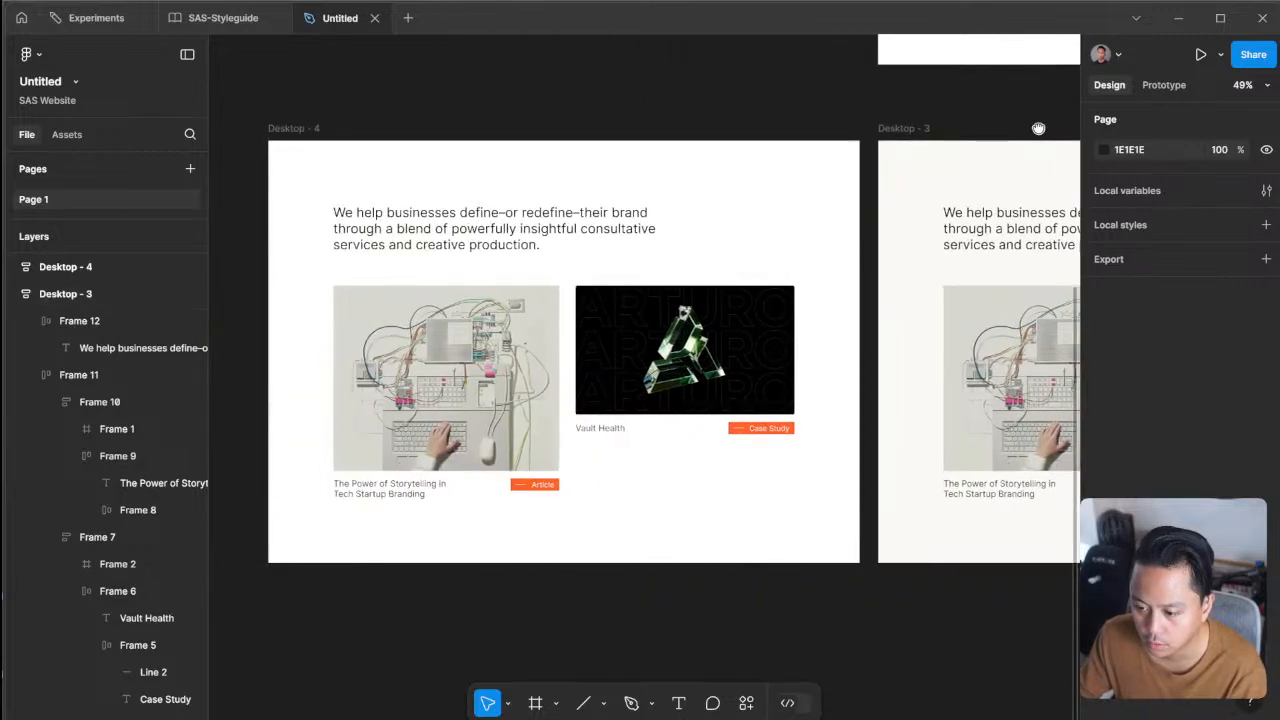
mouse_move(915, 131)
left_mouse_down()
mouse_move(835, 138)
mouse_move(960, 138)
mouse_move(927, 131)
left_mouse_up()
left_click(980, 120)
left_click_drag(982, 120, 733, 131)
- Draw a 234 × 51 frame above the intro text in Desktop - 3 and fill it with white FFFFFF
key("f")
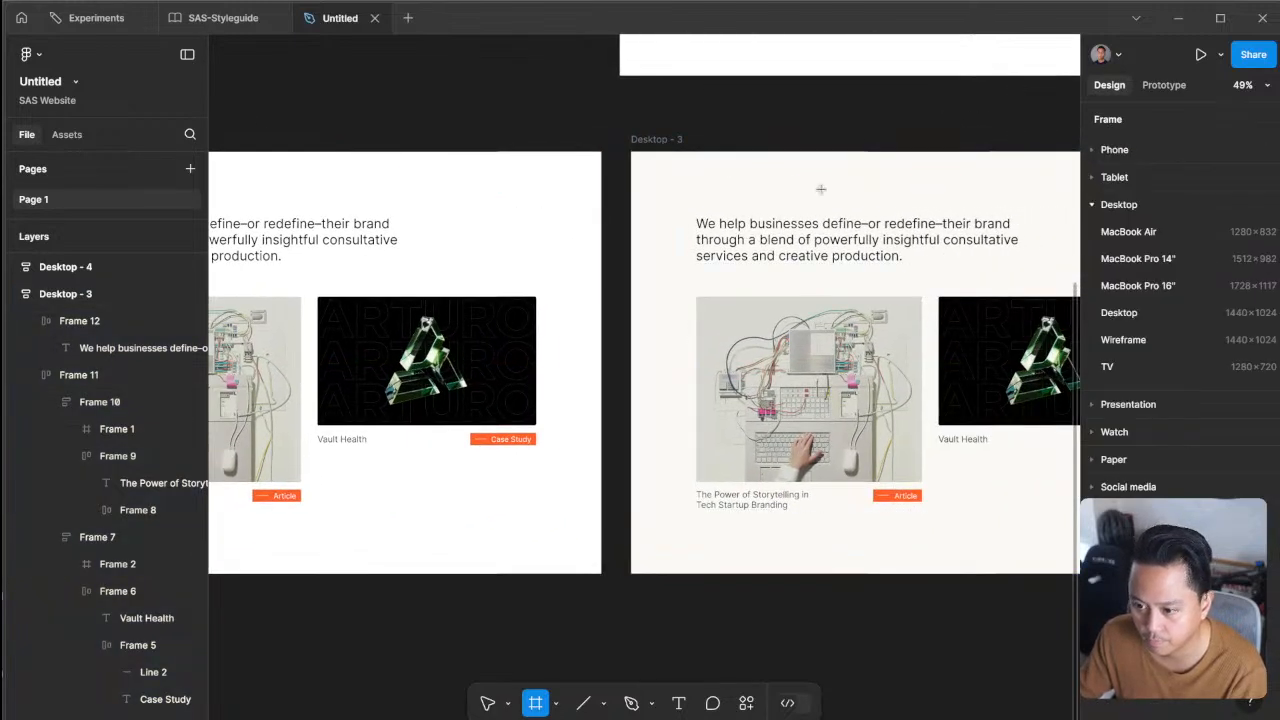
left_click_drag(878, 187, 976, 210)
left_click(1266, 455)
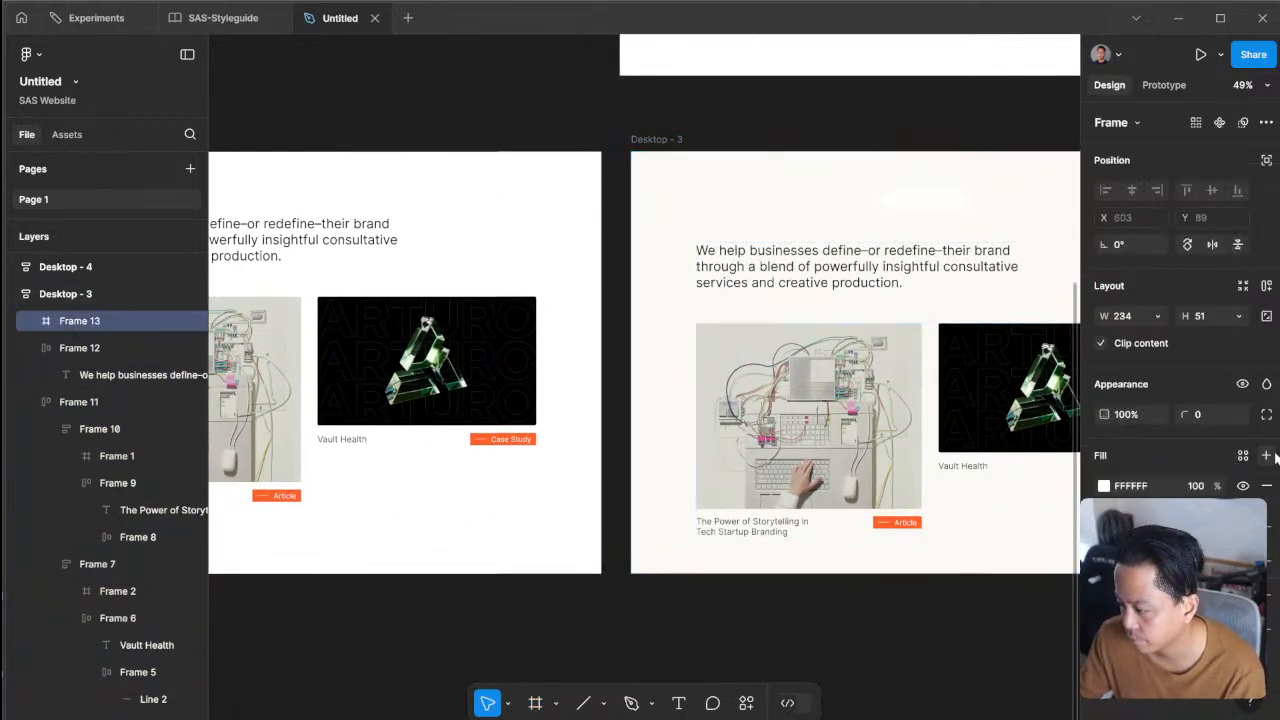
key("Escape")
- Compare the white sample frame with the Desktop - 3 background and set the background fill's saturation to 30
scroll(1003, 210, "down", 10)
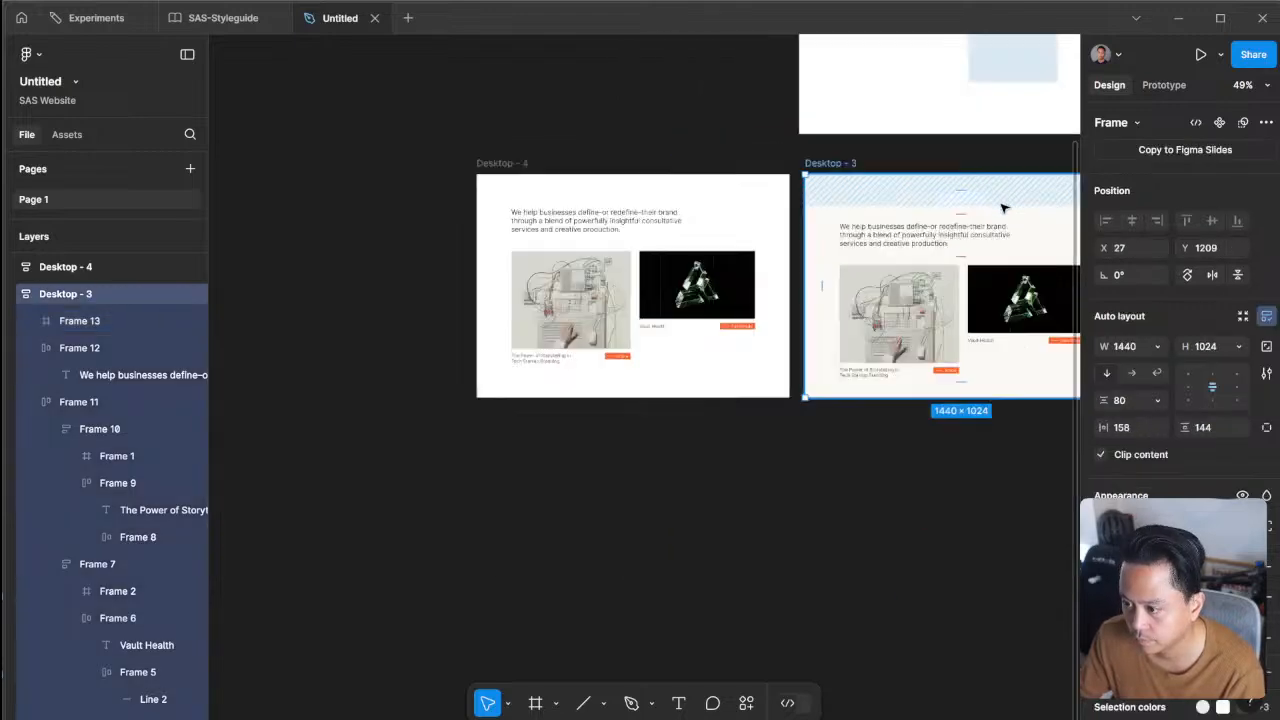
scroll(1003, 210, "up", 10)
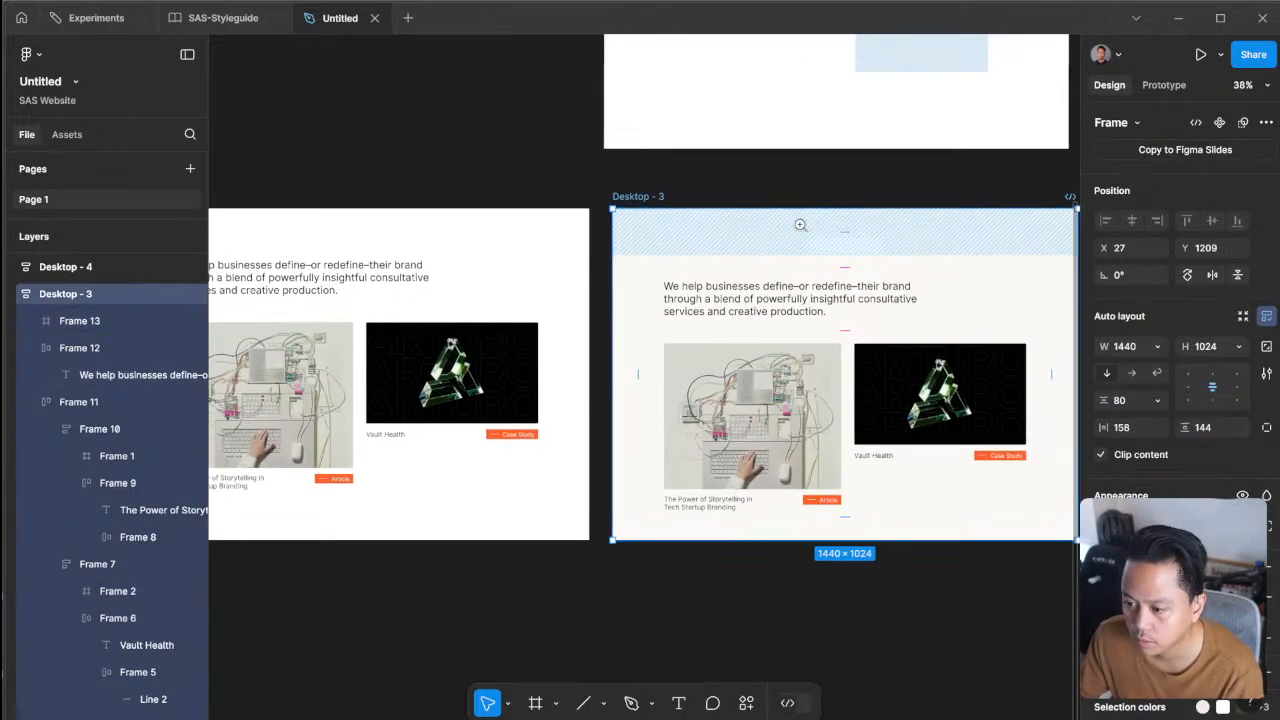
left_click_drag(800, 225, 914, 286)
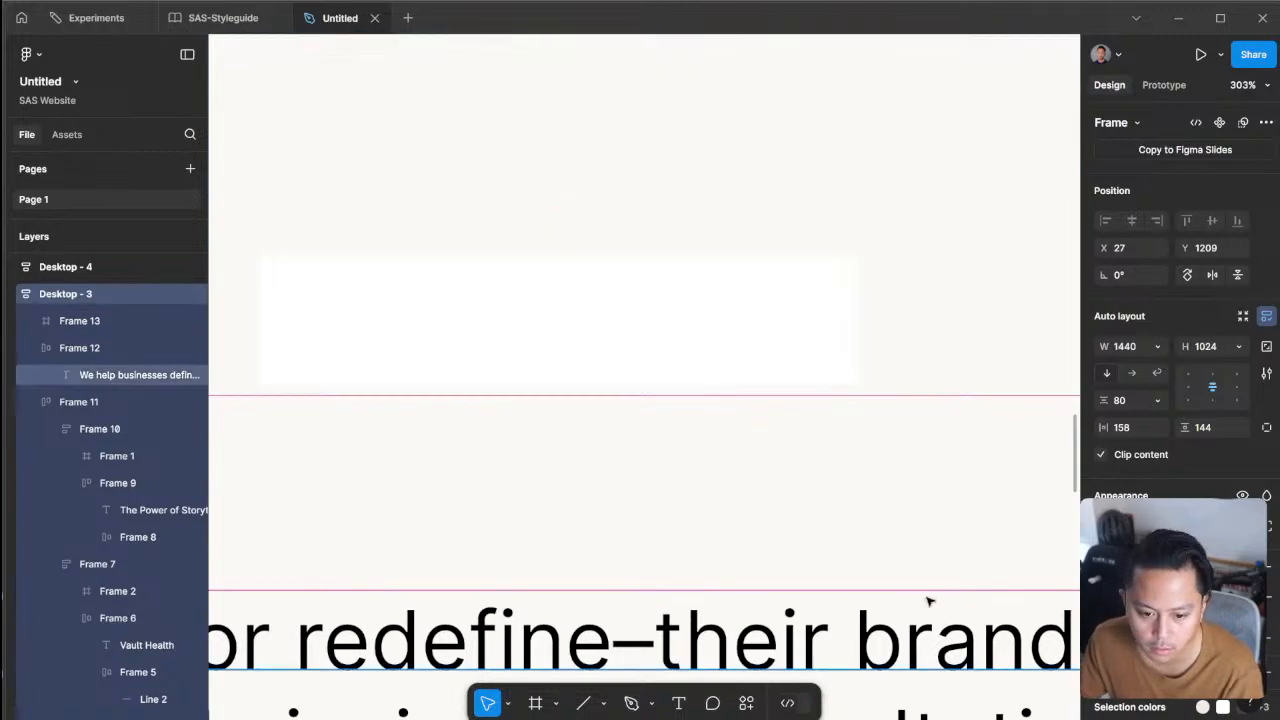
scroll(820, 460, "down", 5)
scroll(900, 220, "down", 5)
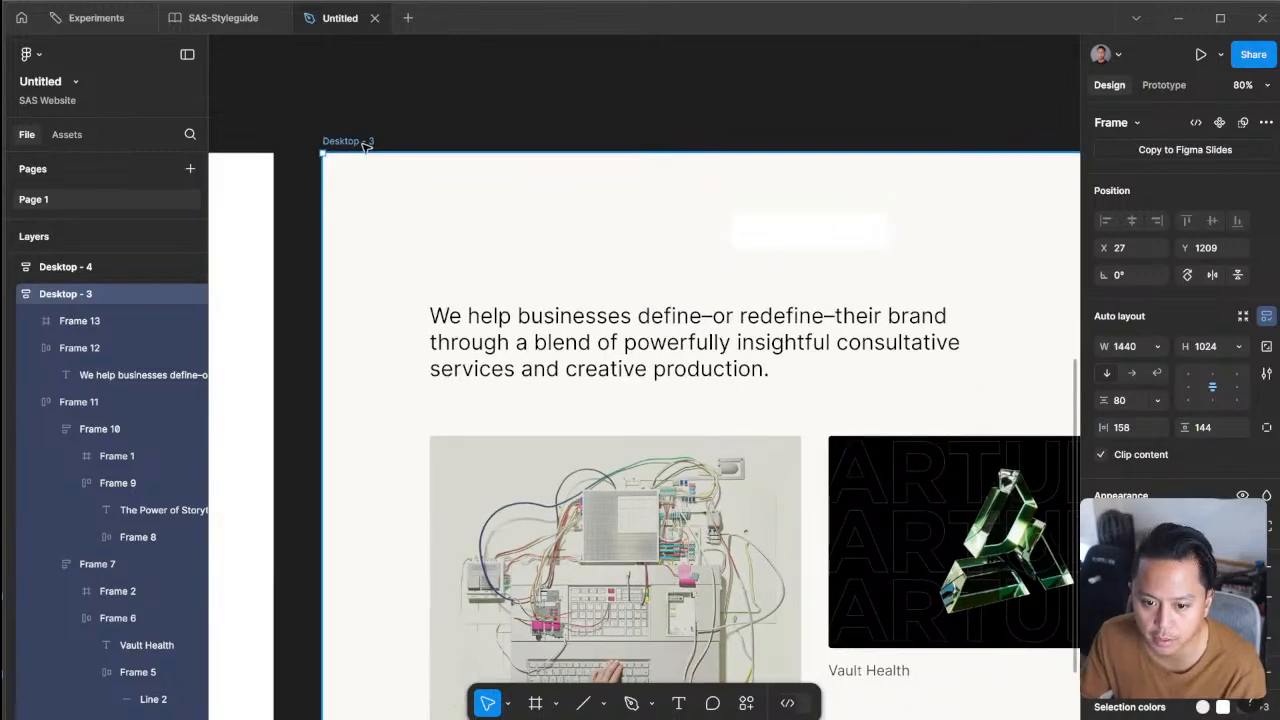
left_click(1107, 597)
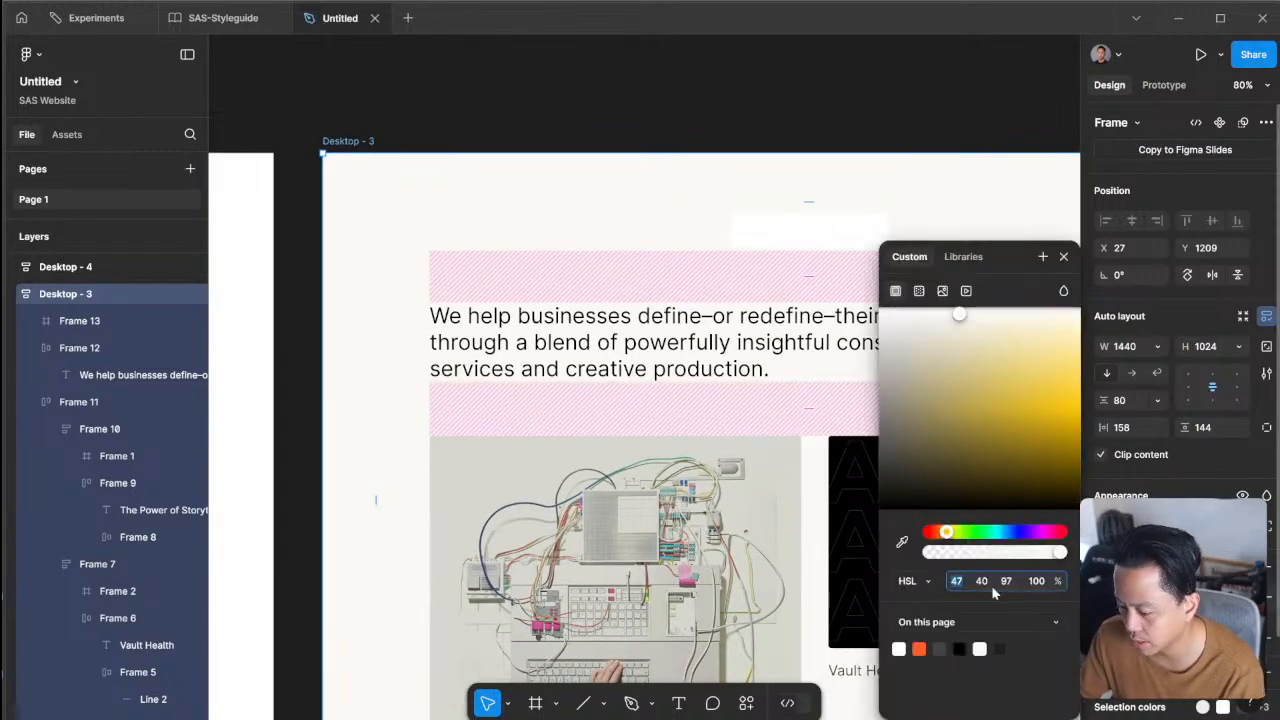
type("30")
key("Return")
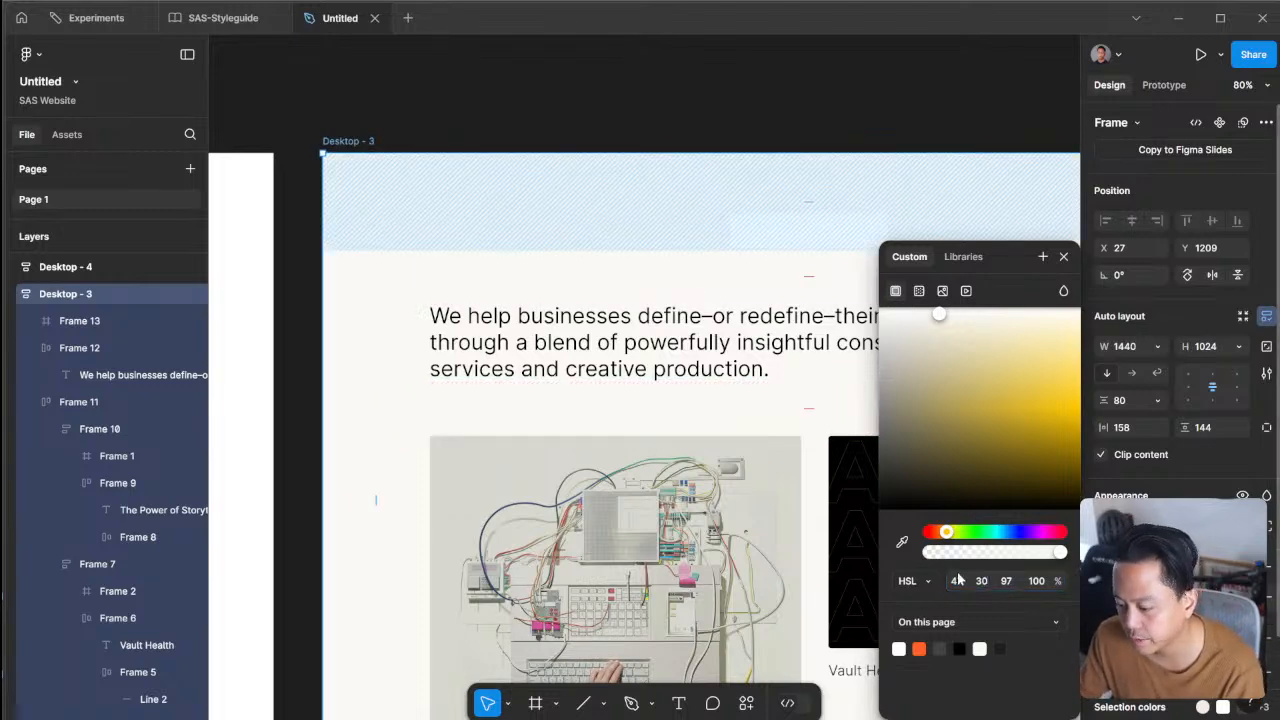
- Try hues of 100 and 0 for the Desktop - 3 background fill
type("100")
key("Return")
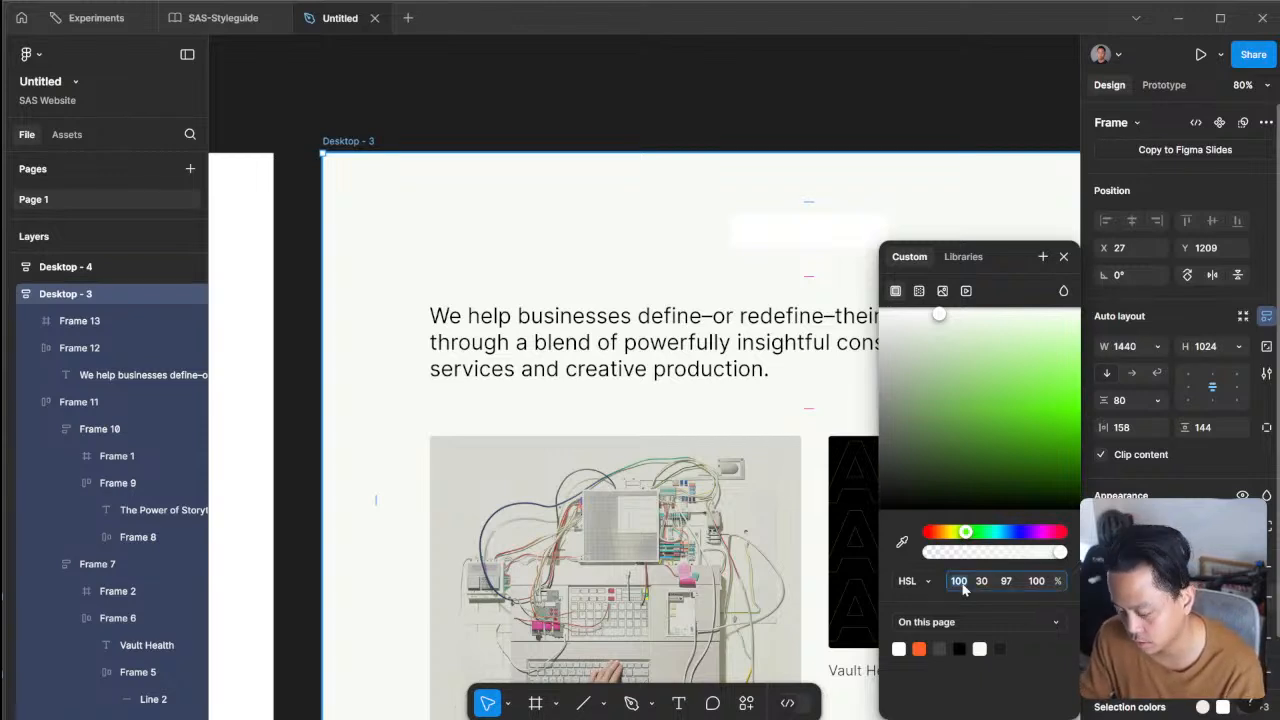
type("0")
key("Return")
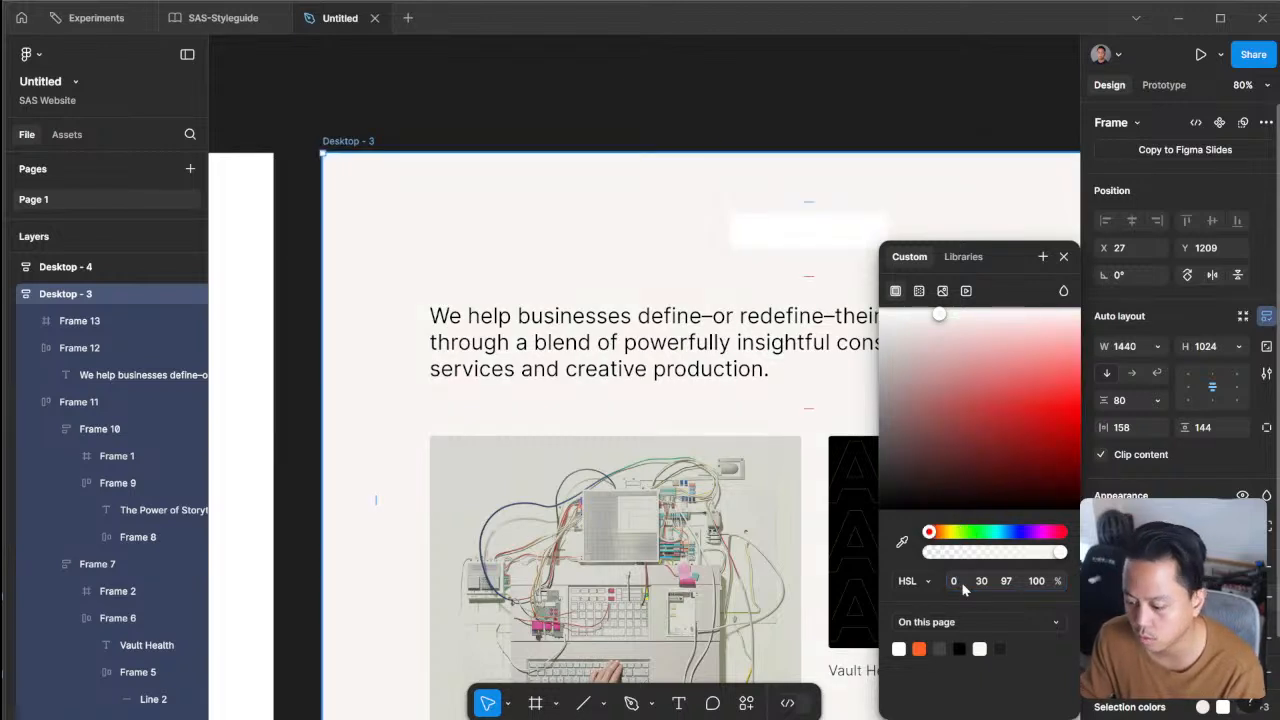
- Set the Desktop - 3 background fill's hue to 50 and deselect the frame
type("50")
key("Return")
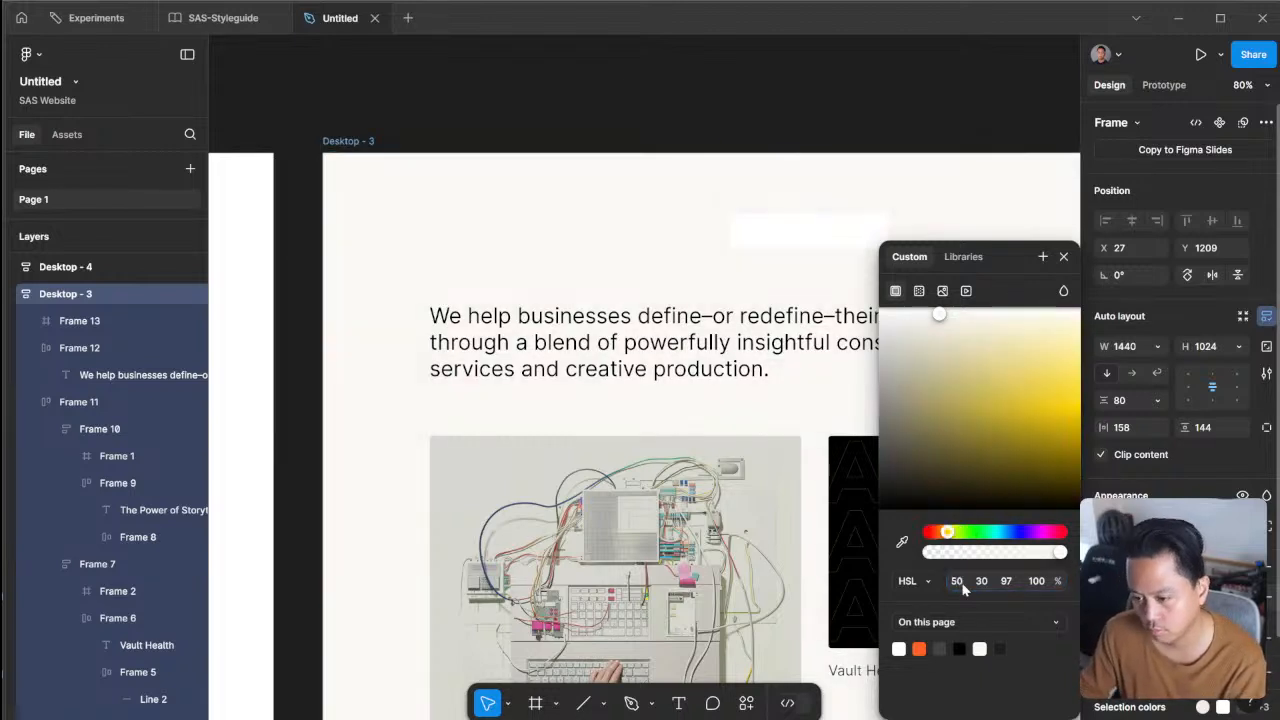
left_click(863, 79)
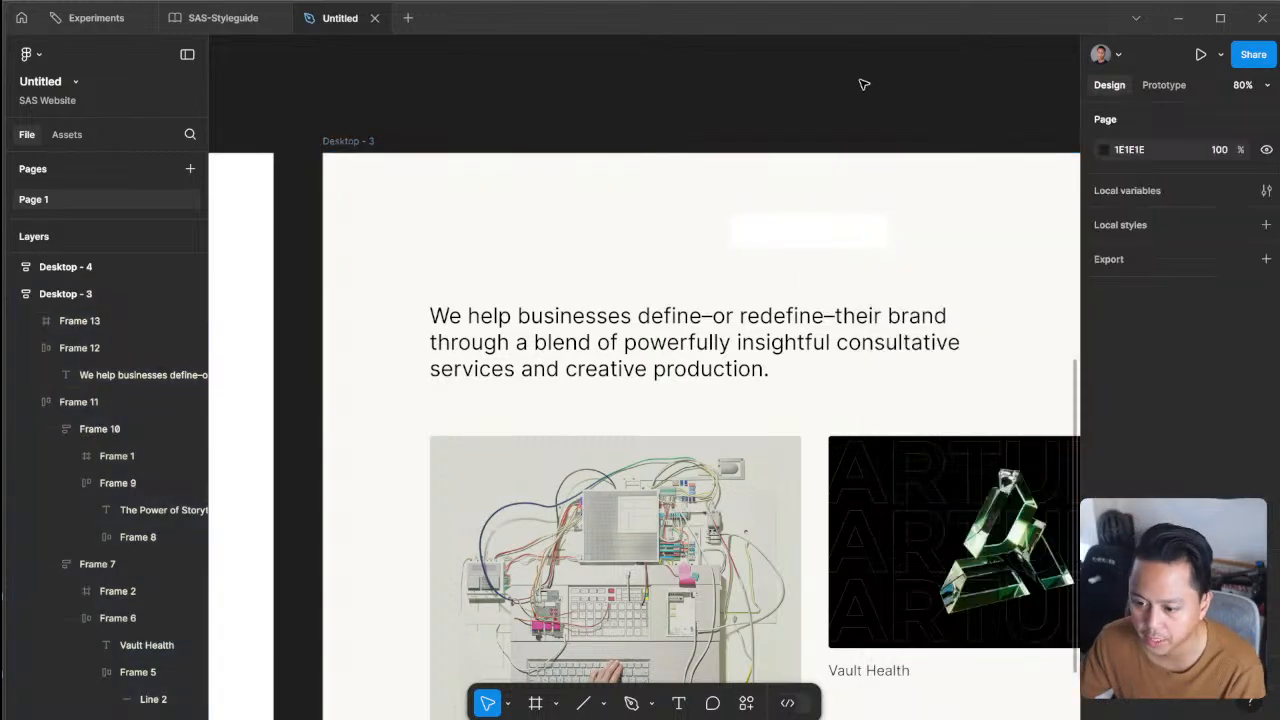
- Delete the white sample frame above the intro text in Desktop - 3
scroll(863, 80, "down", 3)
scroll(803, 183, "right", 2)
left_click(789, 183)
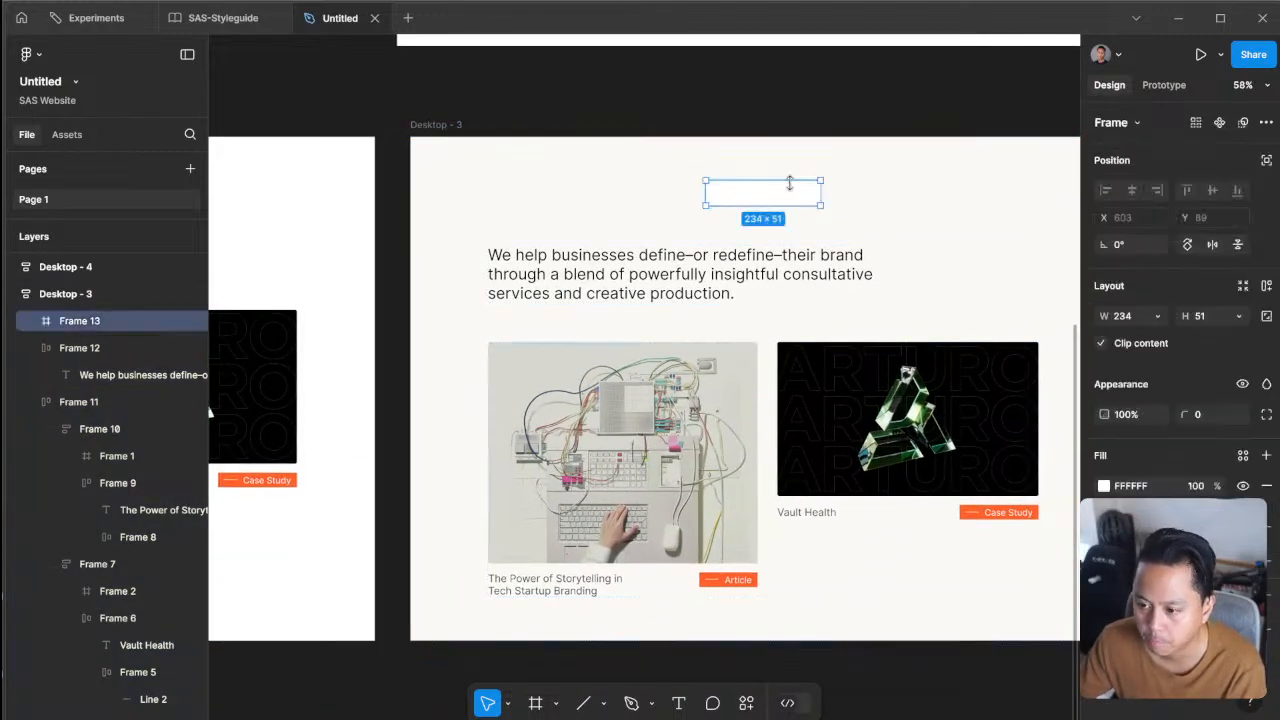
key("Delete")
scroll(916, 236, "down", 3)
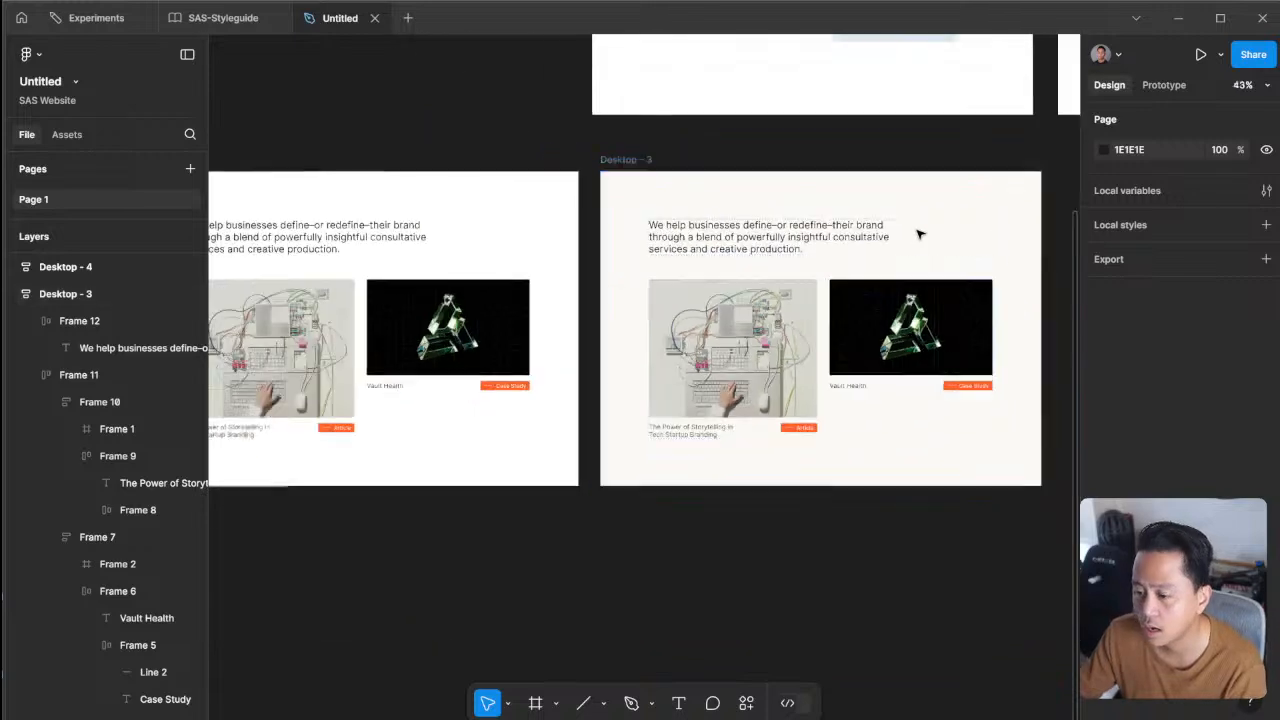
- Set the intro text and both card captions in Desktop - 3 to dark grey, HSL 0, 0, 19
scroll(785, 580, "up", 2)
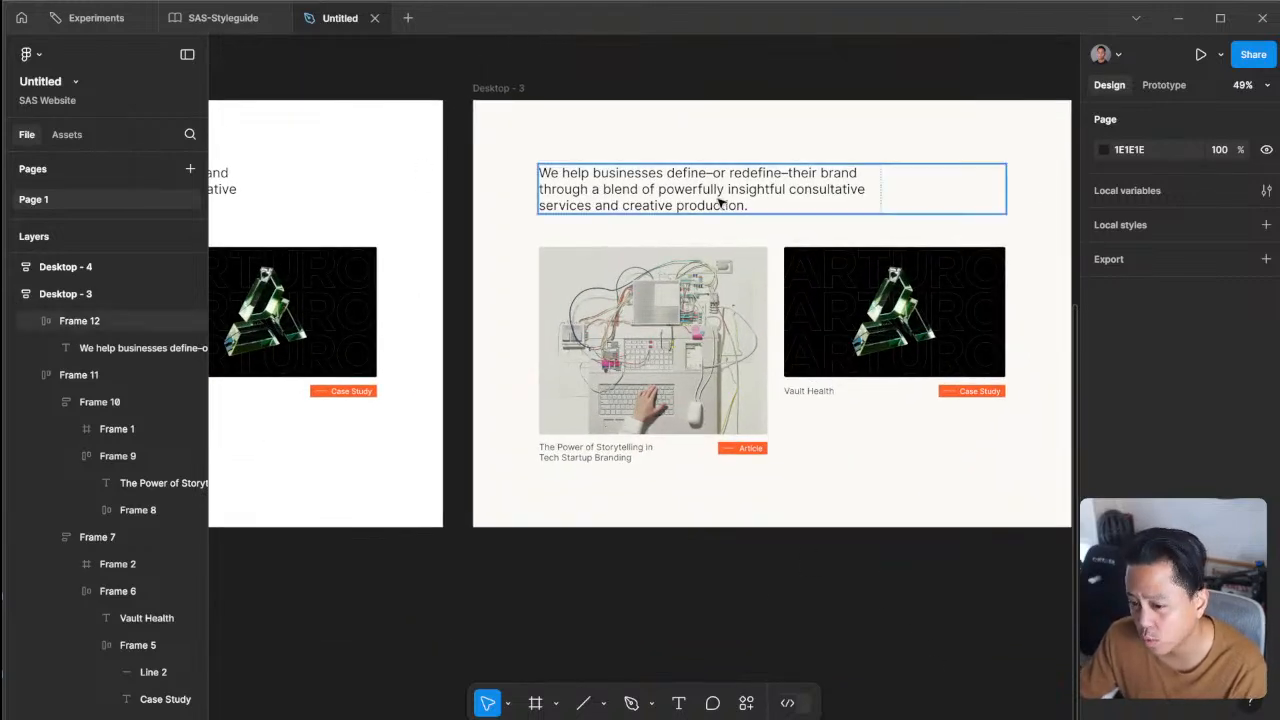
left_click(592, 450)
double_click(595, 451)
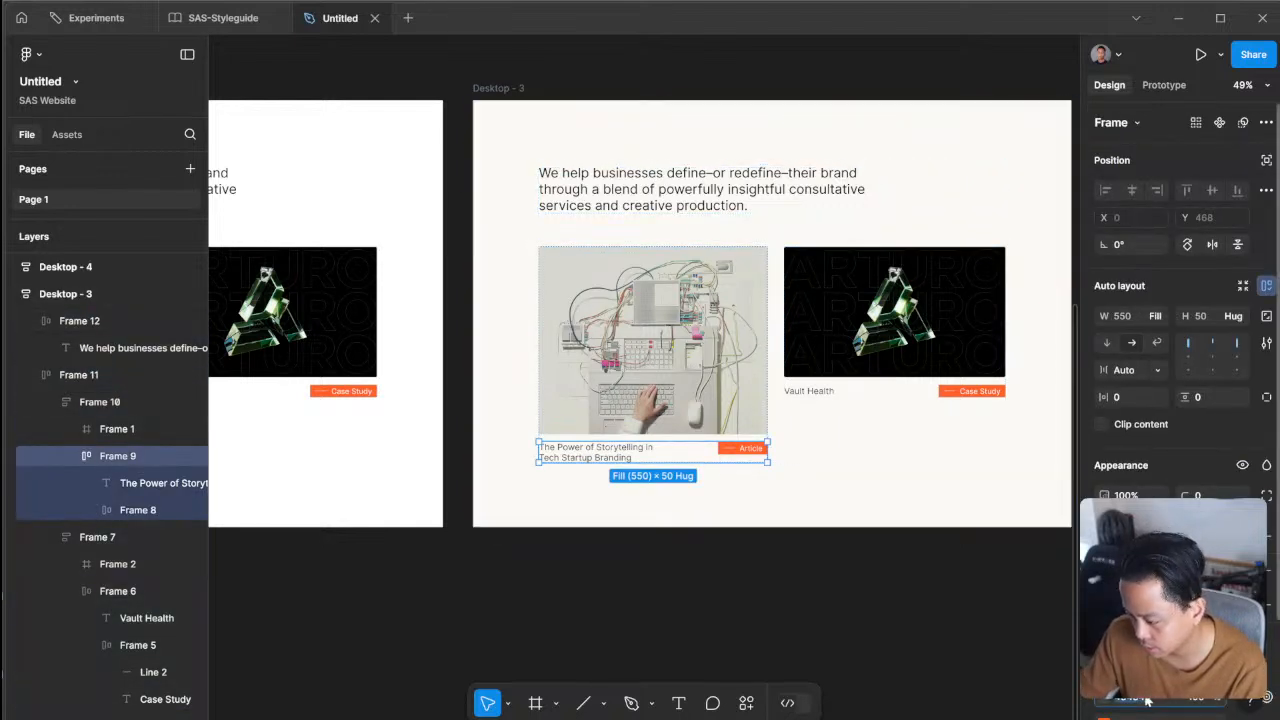
left_click(625, 195)
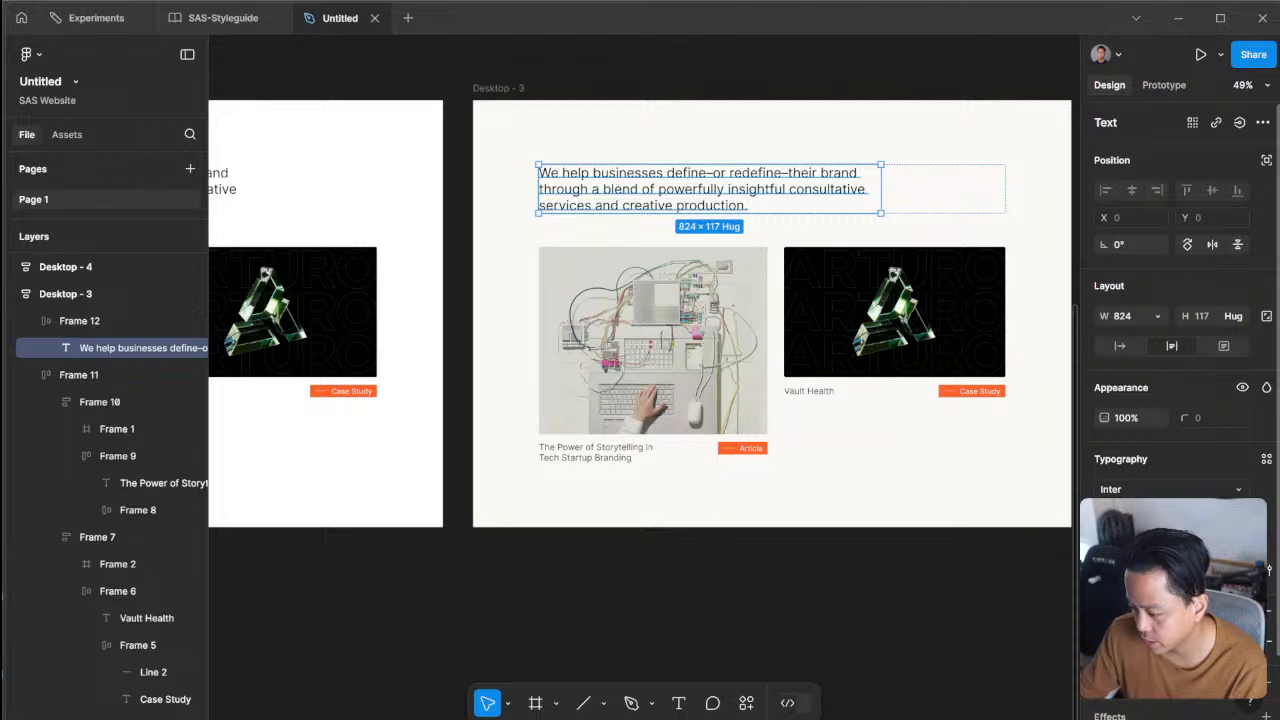
left_click(737, 666)
left_click(712, 203)
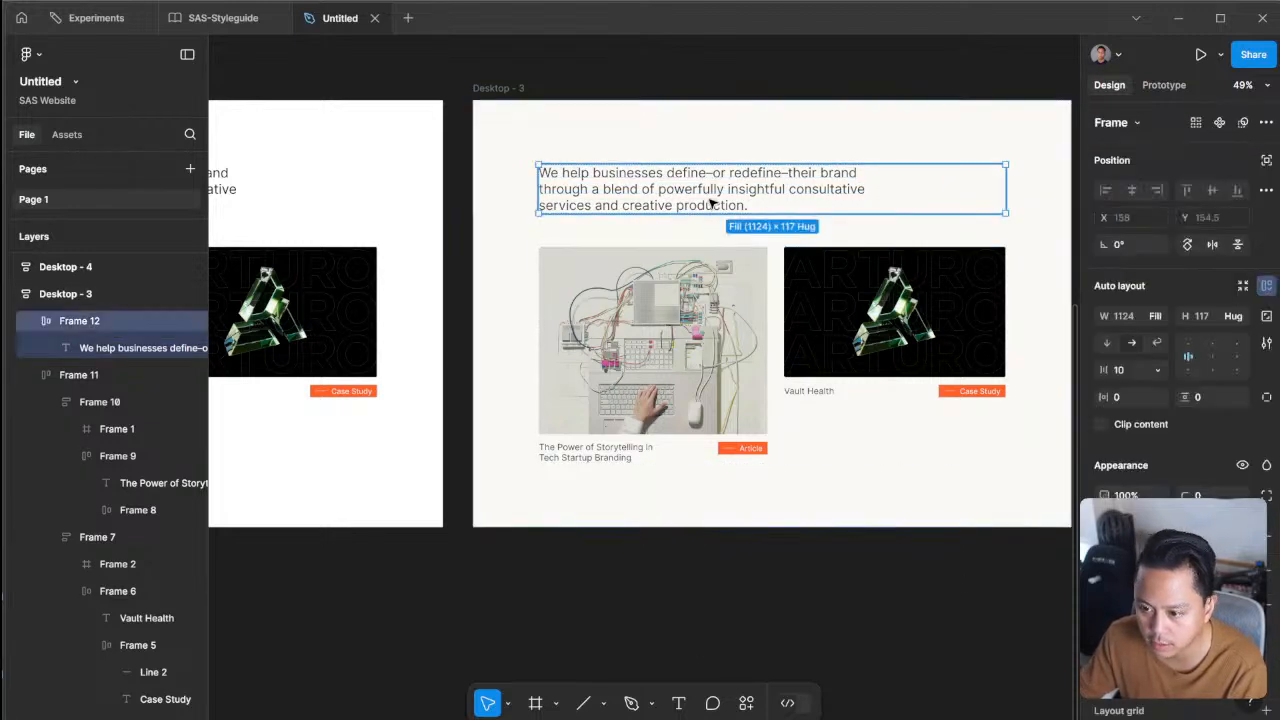
left_click(712, 203)
left_click(593, 450, "shift")
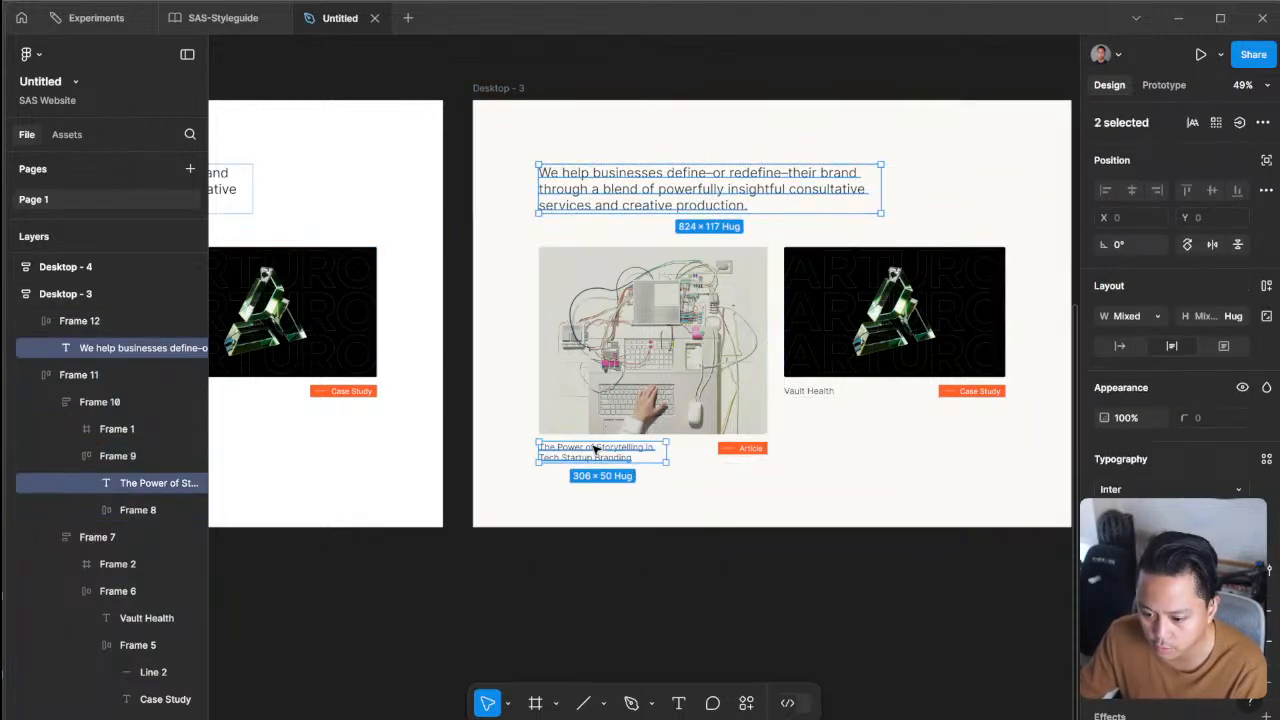
left_click(830, 392, "shift")
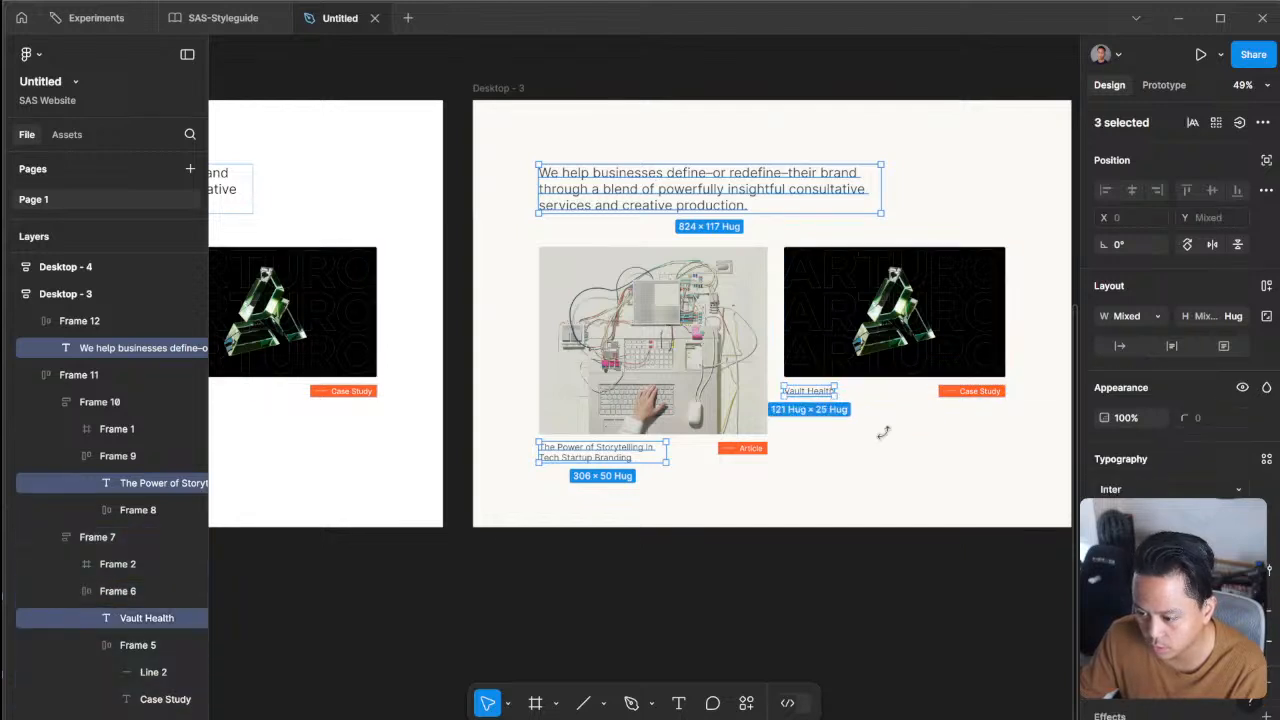
left_click(1108, 642)
left_click_drag(884, 456, 816, 485)
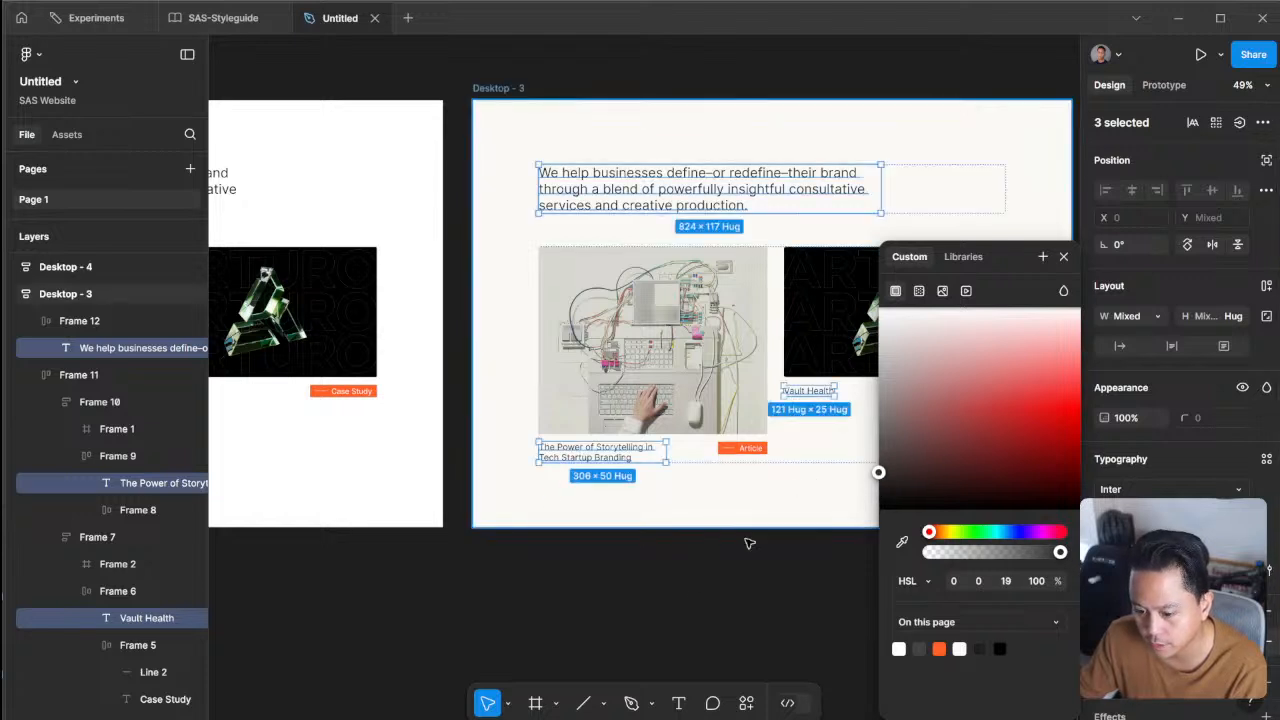
left_click(645, 552)
- Try the page's orange, HSL 16, 100, 58, on the word "define" in the Desktop - 3 intro text
left_click_drag(603, 546, 707, 672)
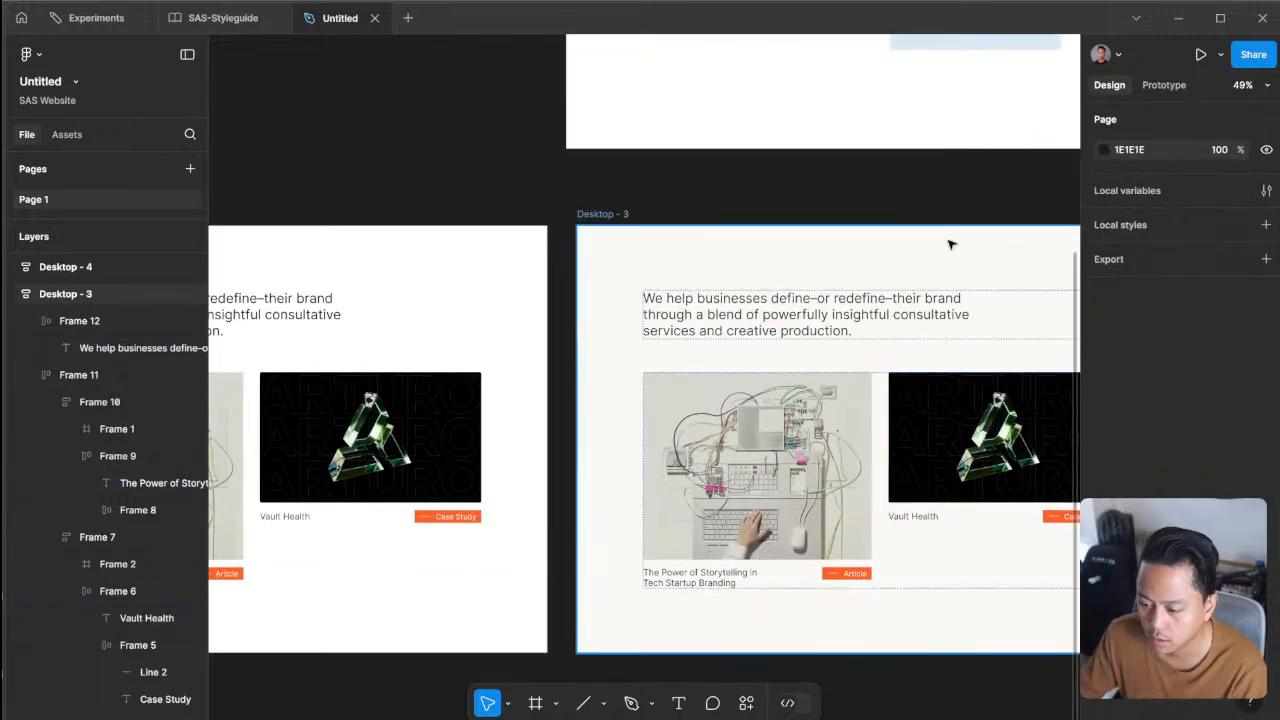
left_click_drag(949, 243, 667, 147)
scroll(650, 113, "left", 3)
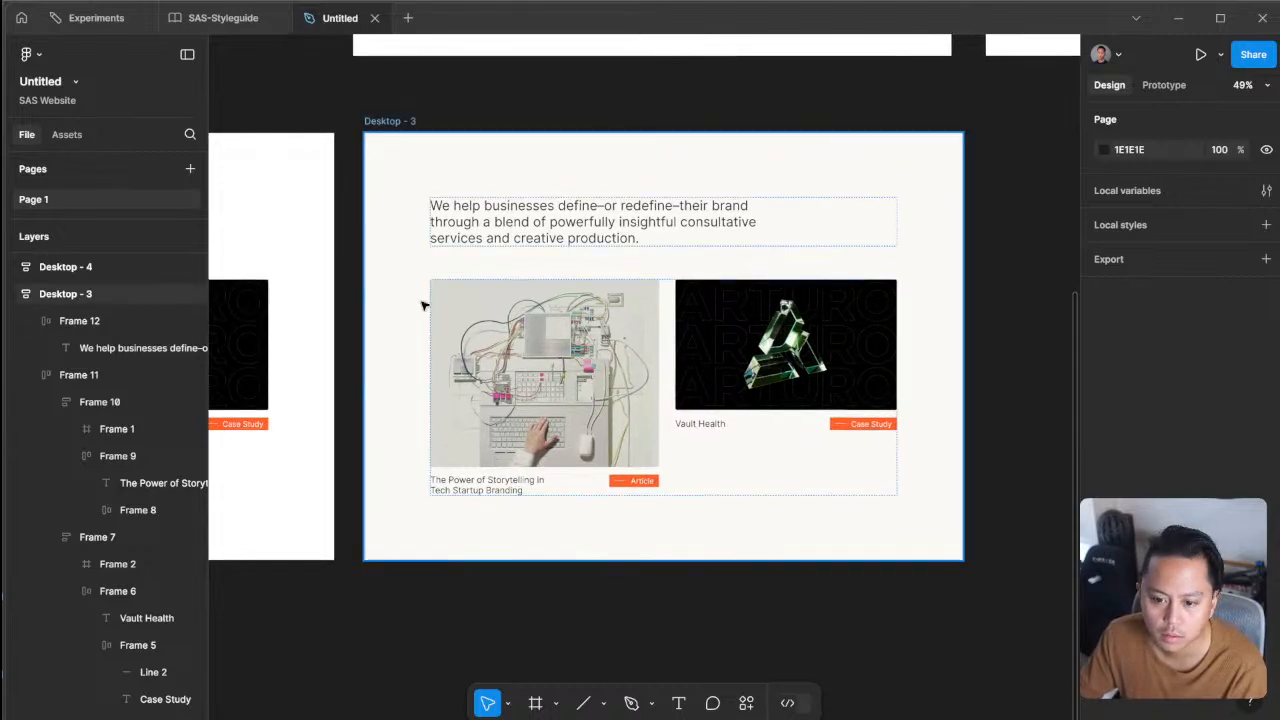
left_click(590, 232)
double_click(590, 228)
left_click(586, 222)
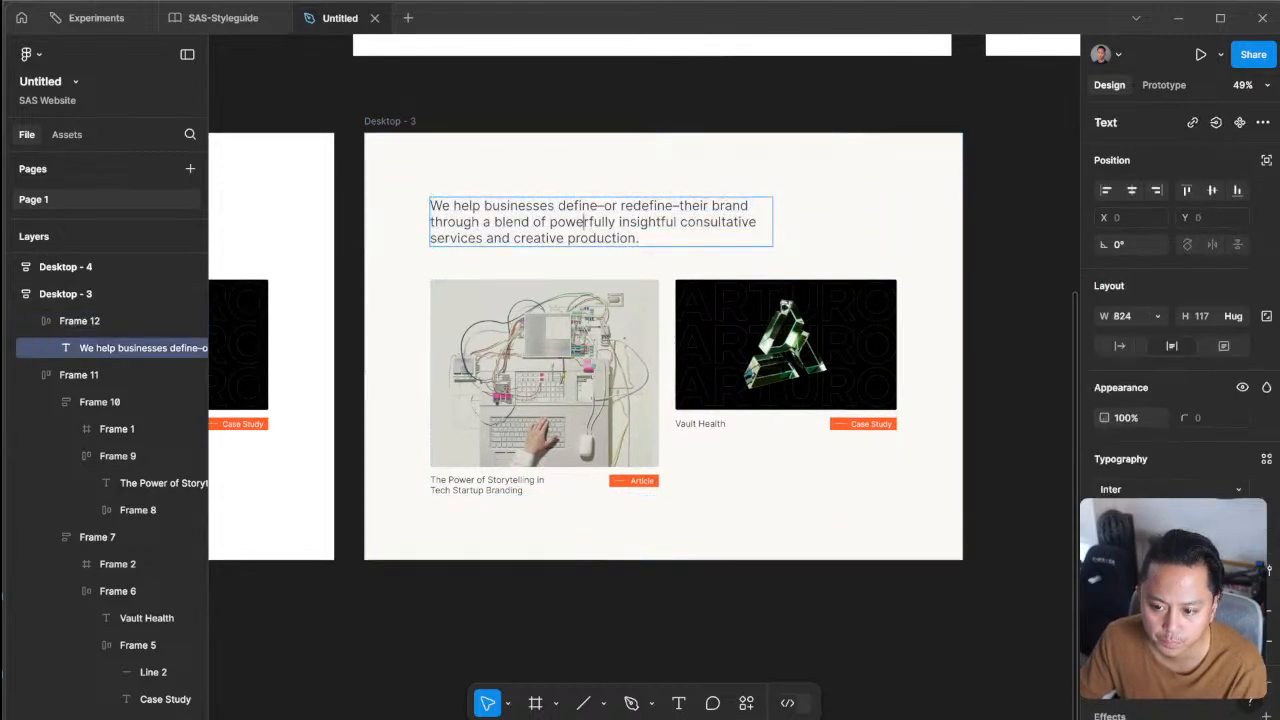
left_click_drag(556, 206, 641, 206)
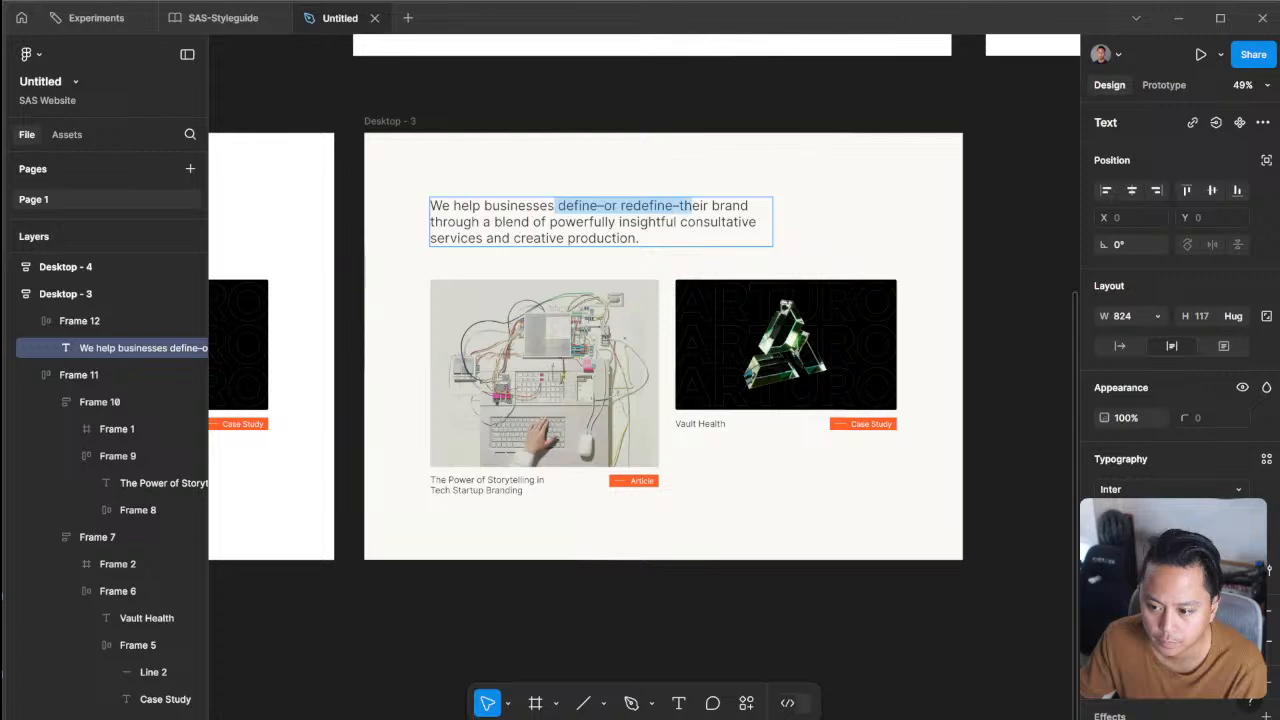
left_click(661, 296)
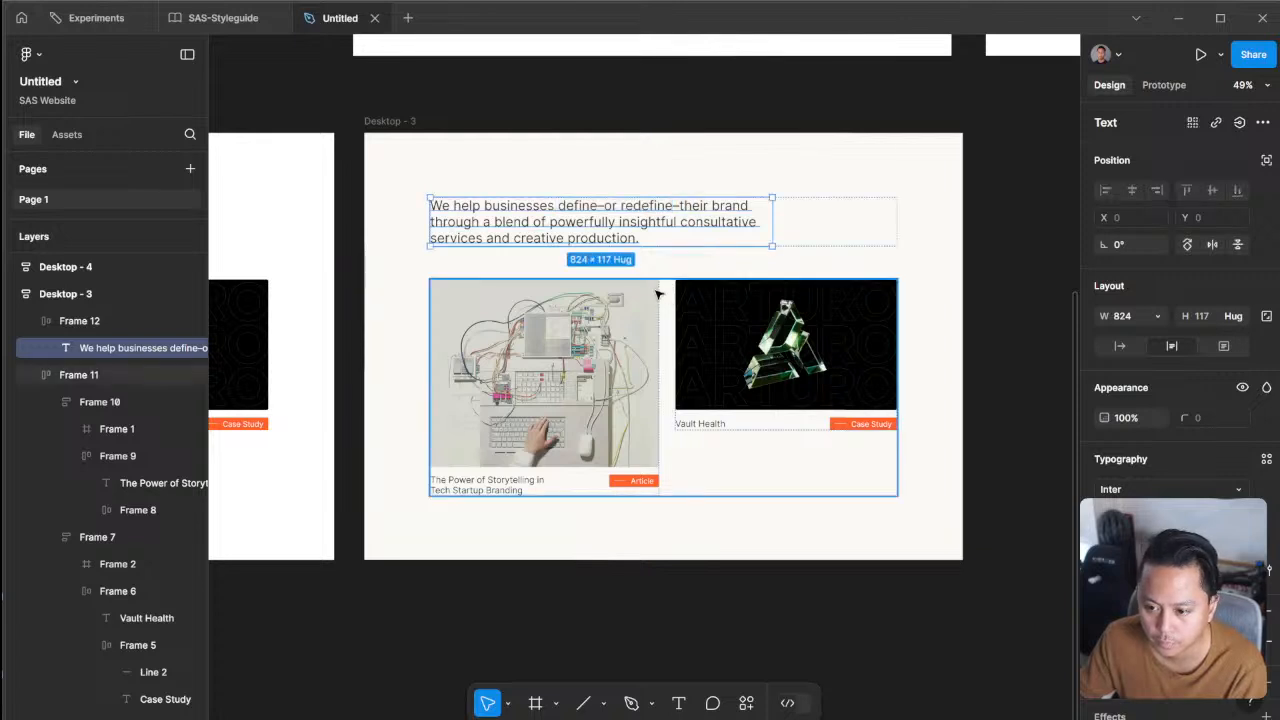
double_click(580, 213)
left_click(566, 206)
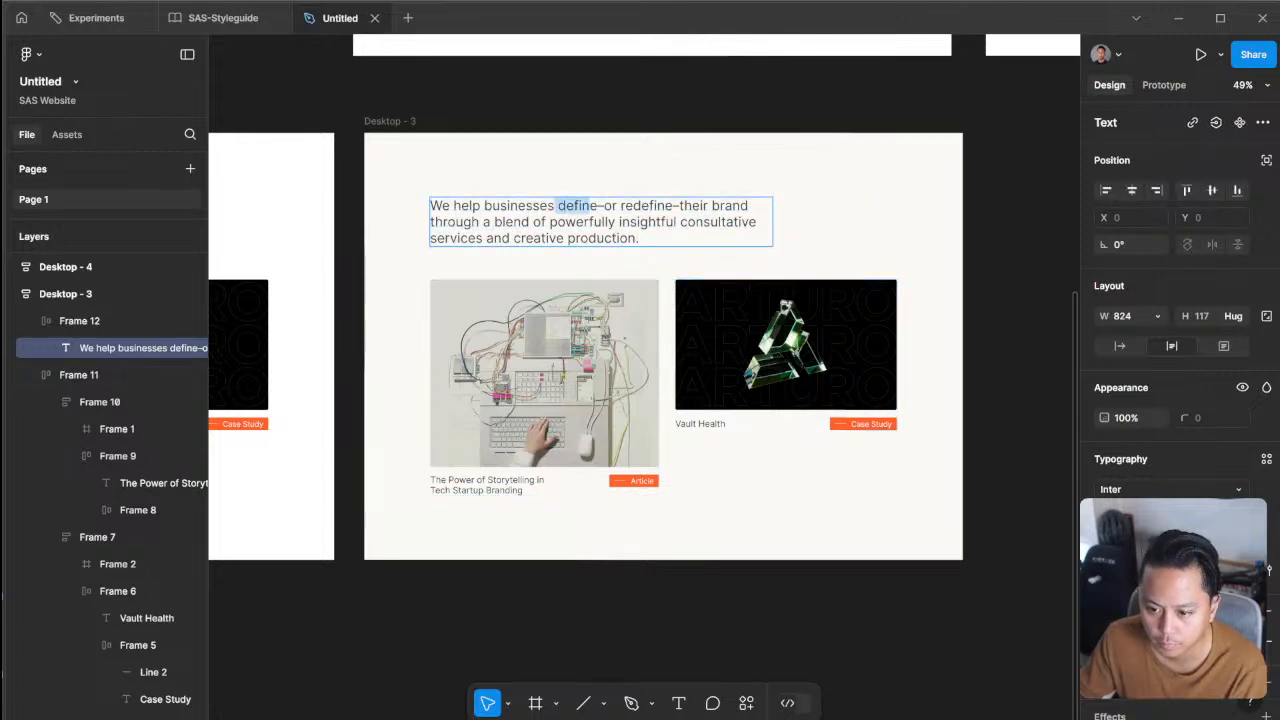
left_click(1106, 642)
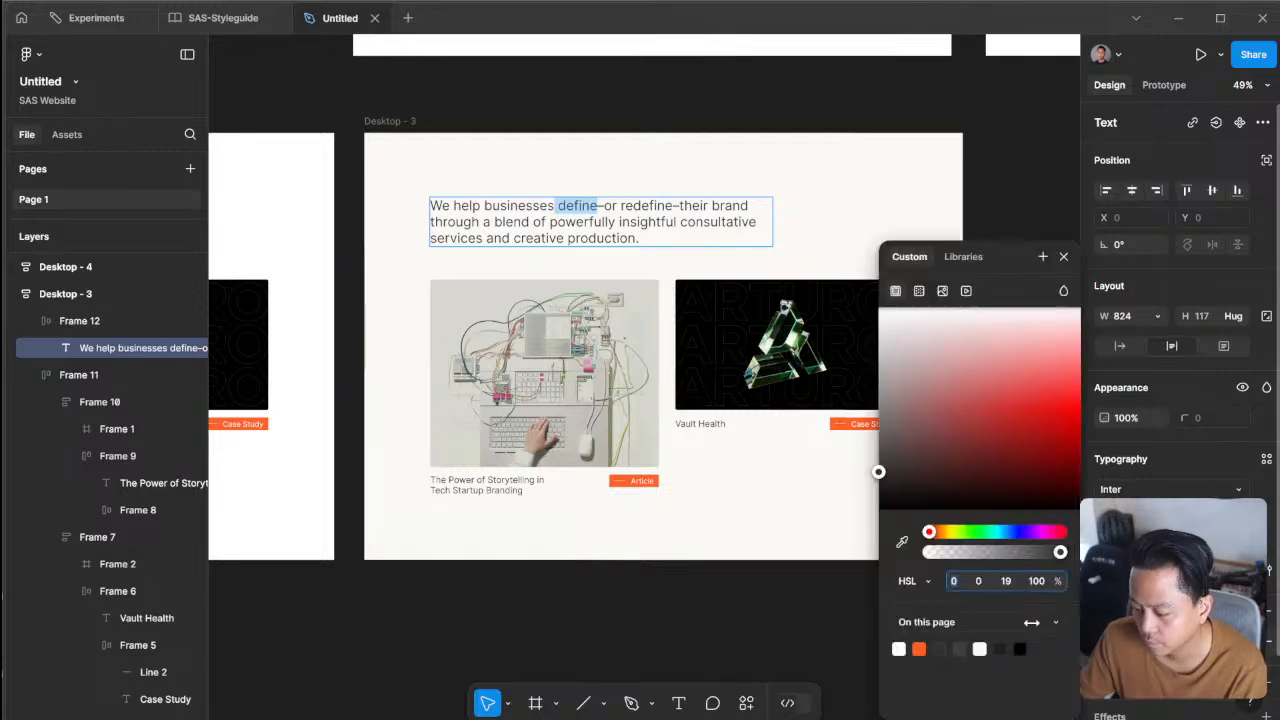
left_click(919, 649)
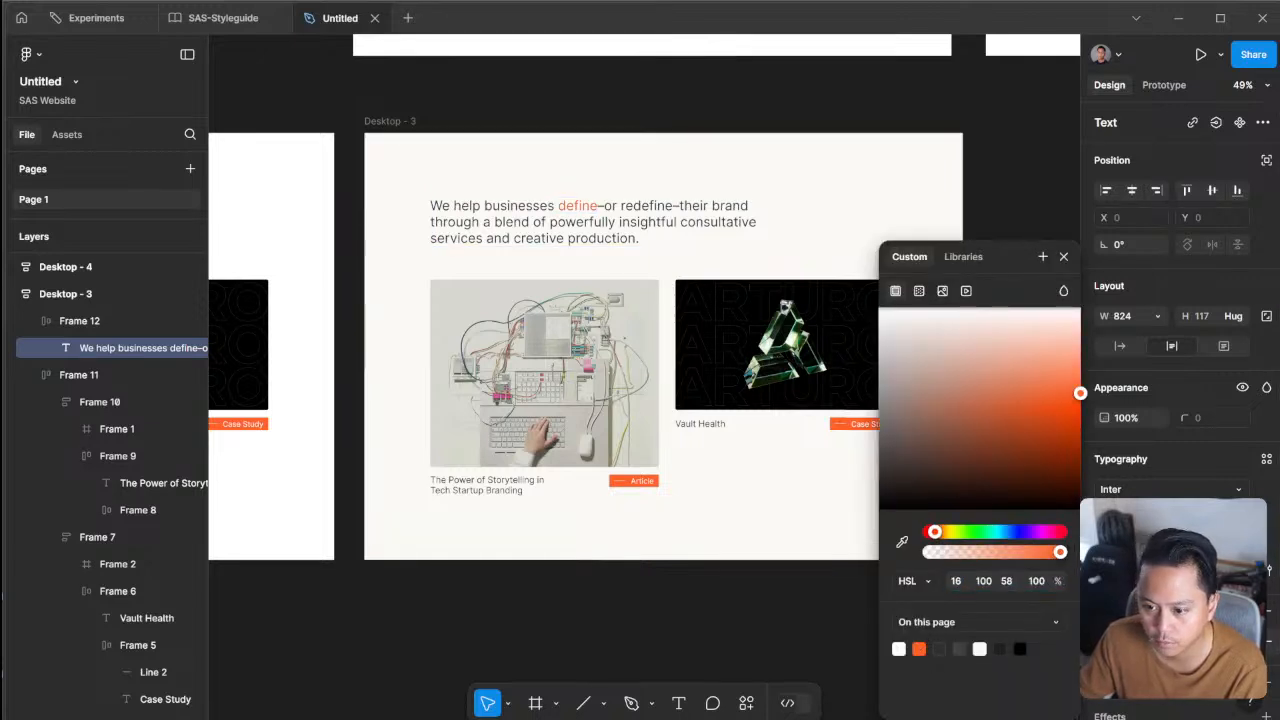
- Try the page's orange on the word "redefine" in the intro text and leave text editing
left_click_drag(618, 206, 673, 206)
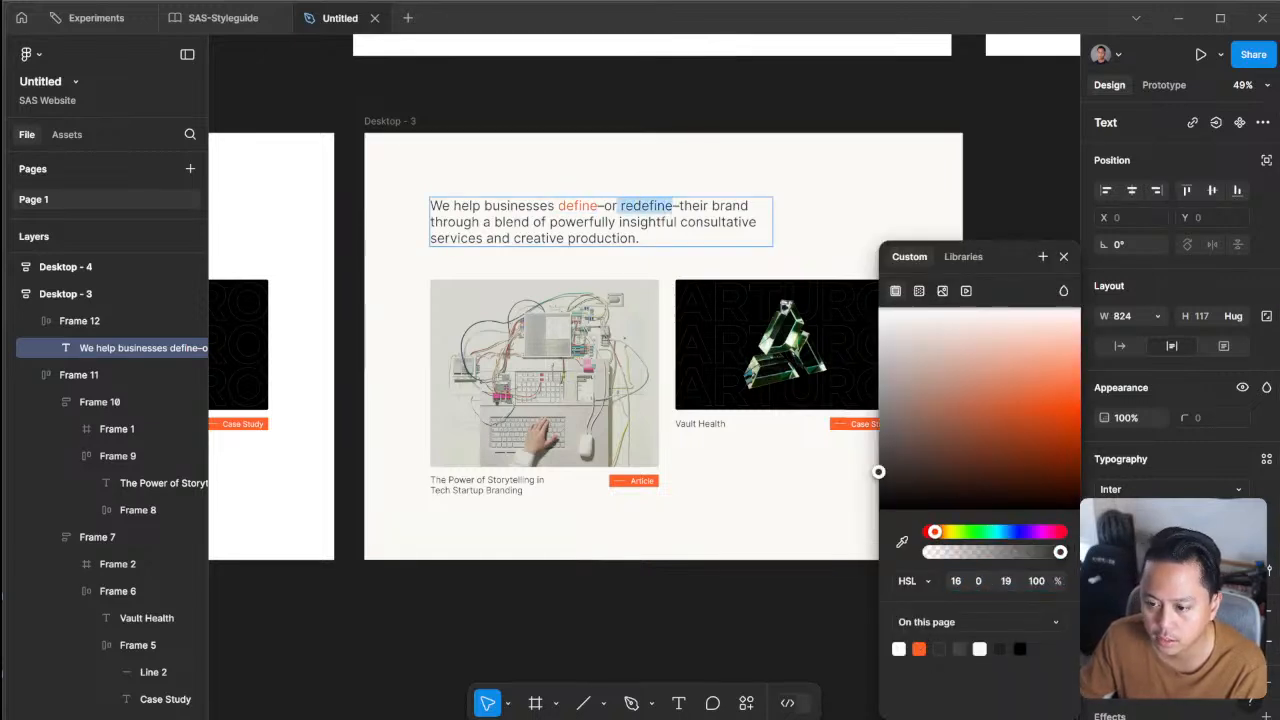
left_click(919, 649)
left_click(766, 156)
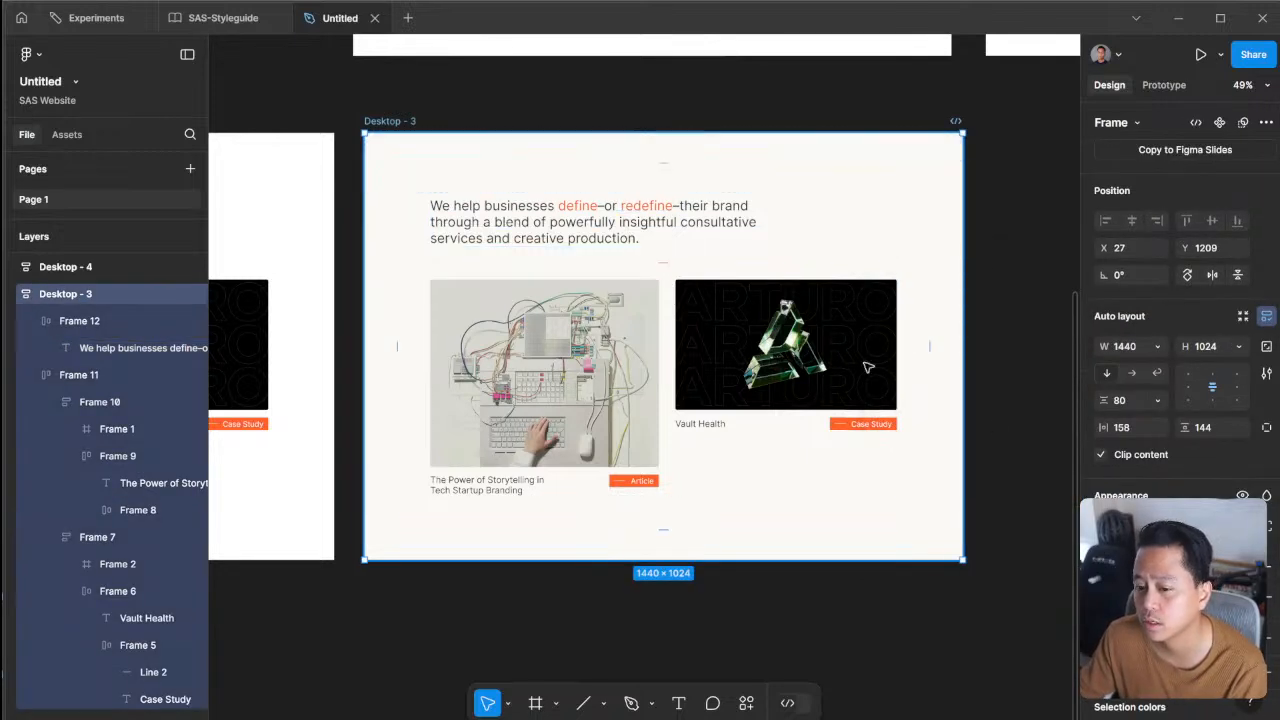
- Undo the orange colouring of "define" and "redefine" and deselect everything
key("ctrl+z")
key("ctrl+z")
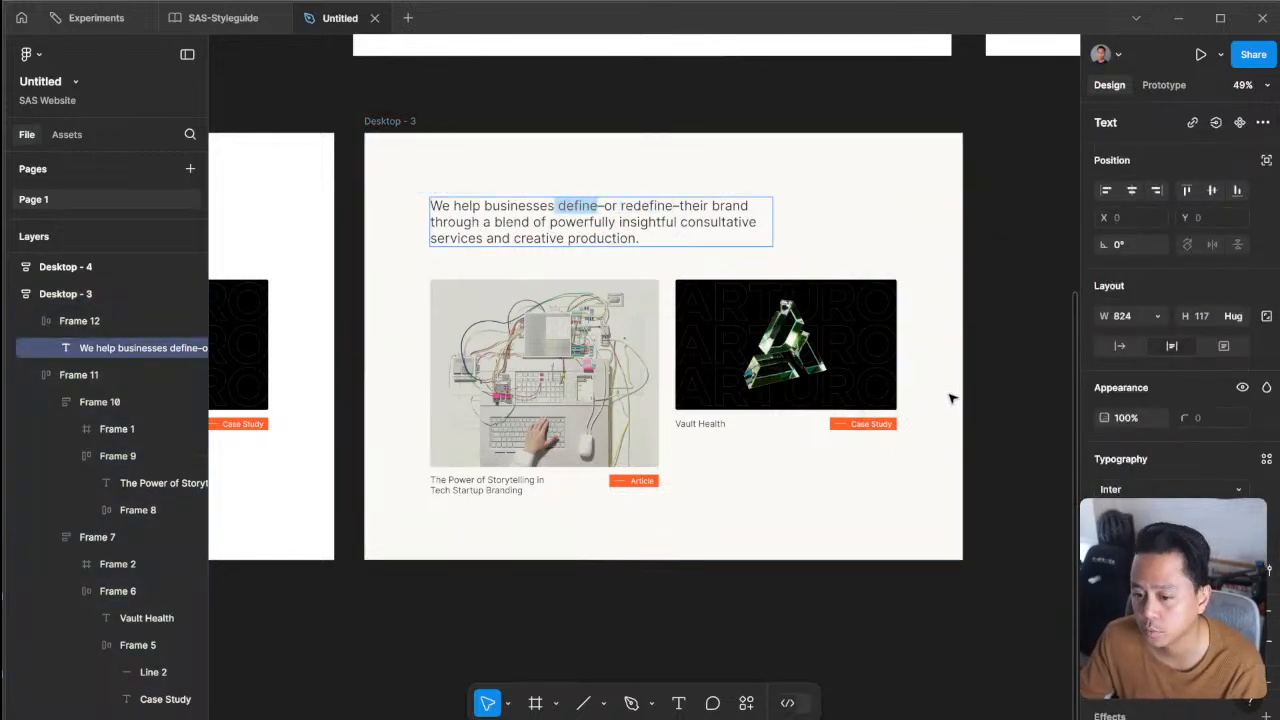
key("Escape")
key("Escape")
key("Escape")
scroll(742, 268, "up", 2)
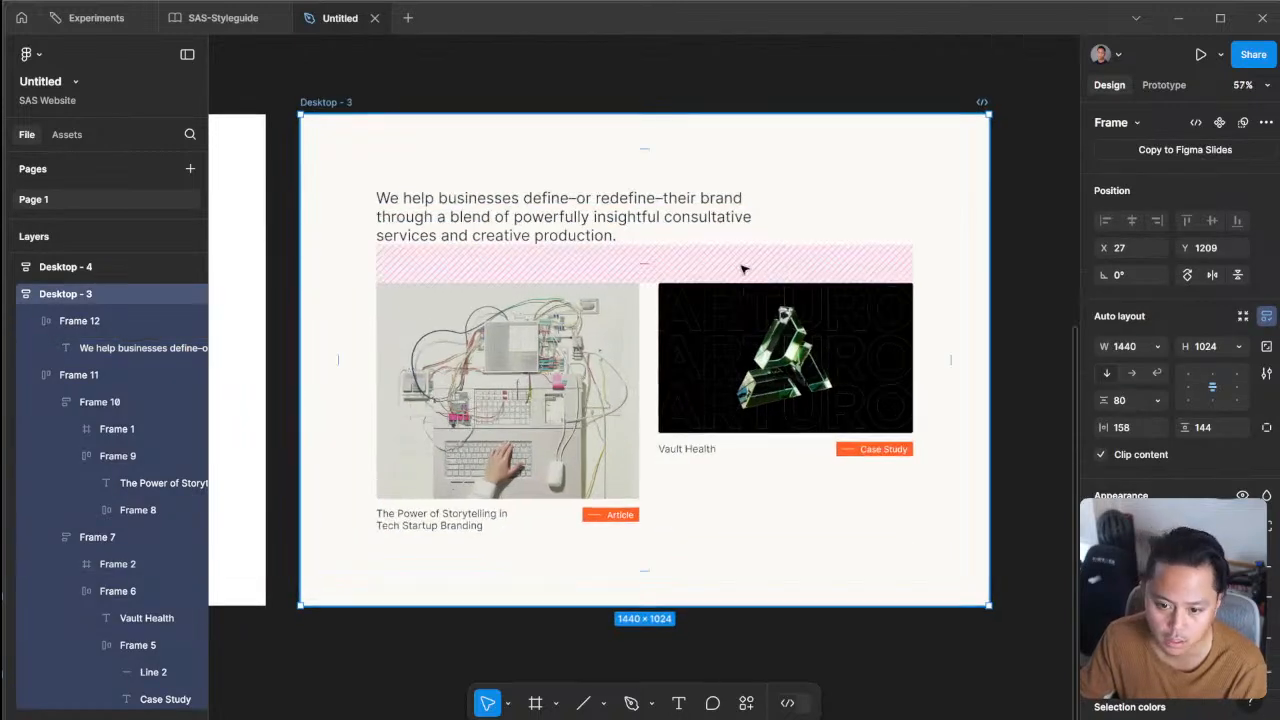
scroll(742, 268, "down", 2)
left_click(717, 586)
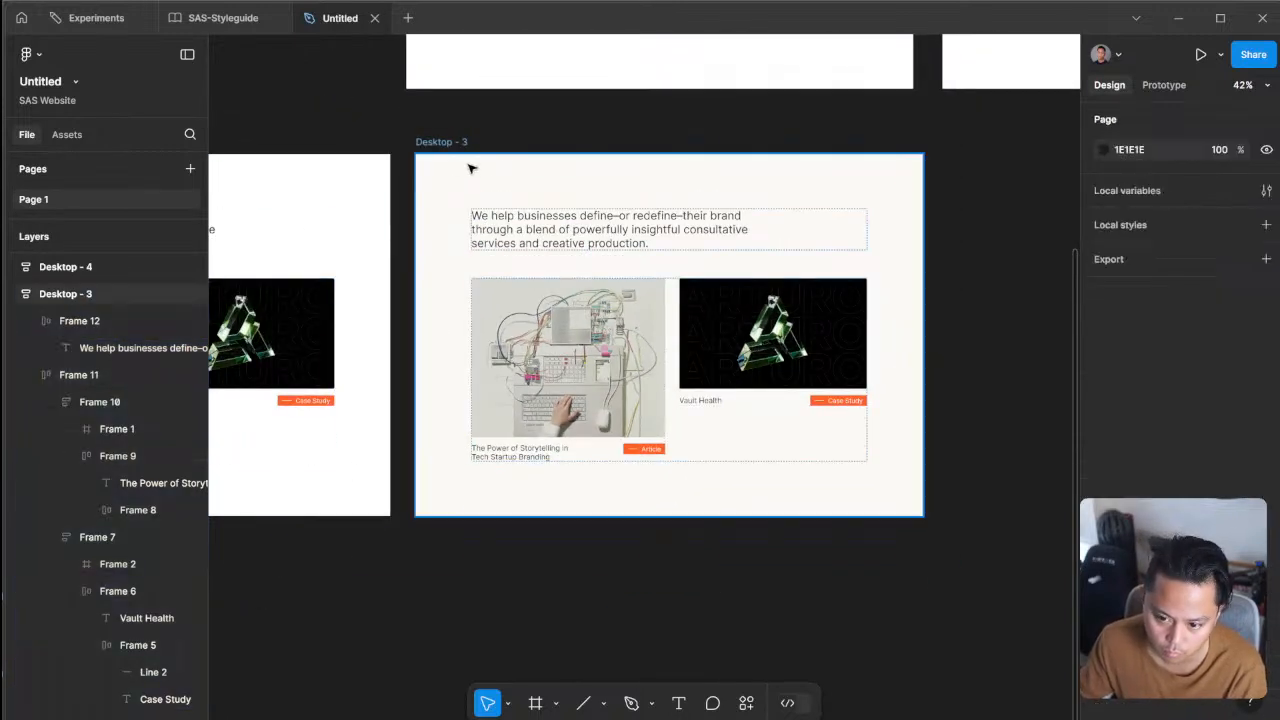
- Make the intro text's auto layout frame vertical and add the text "BRANDING" above the intro sentence
left_click(500, 228)
left_click(505, 230)
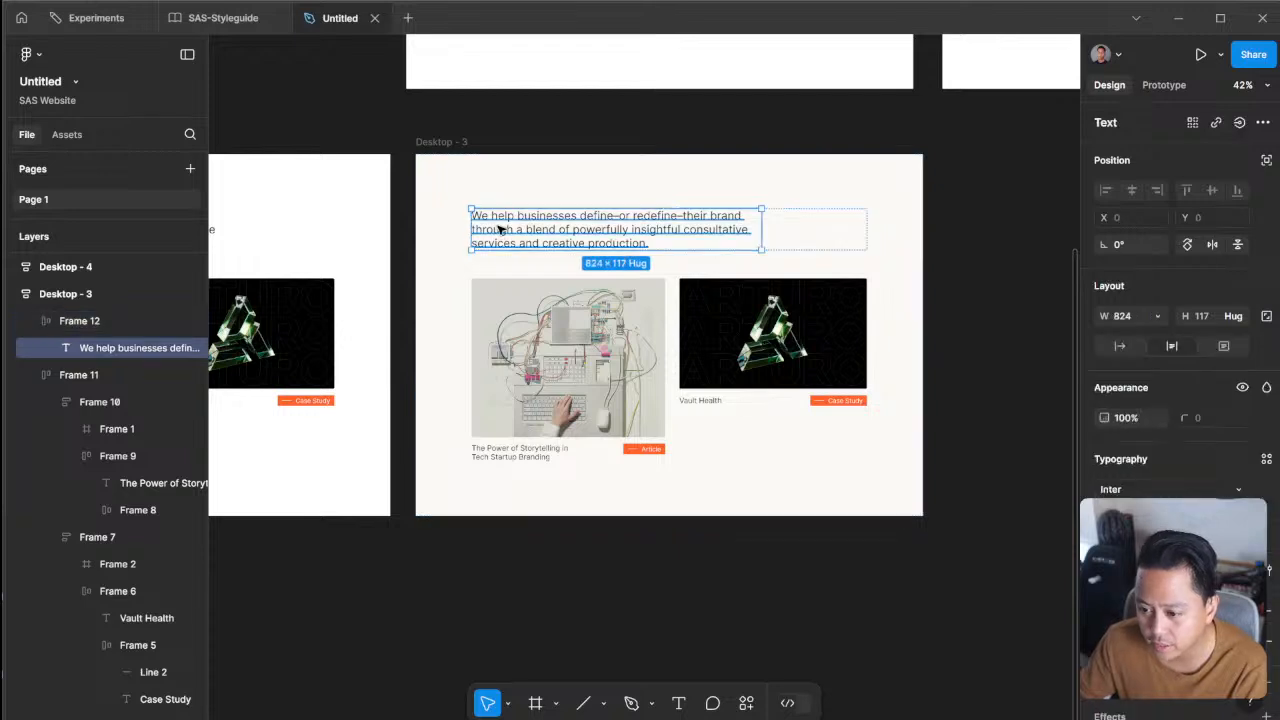
left_click(854, 218)
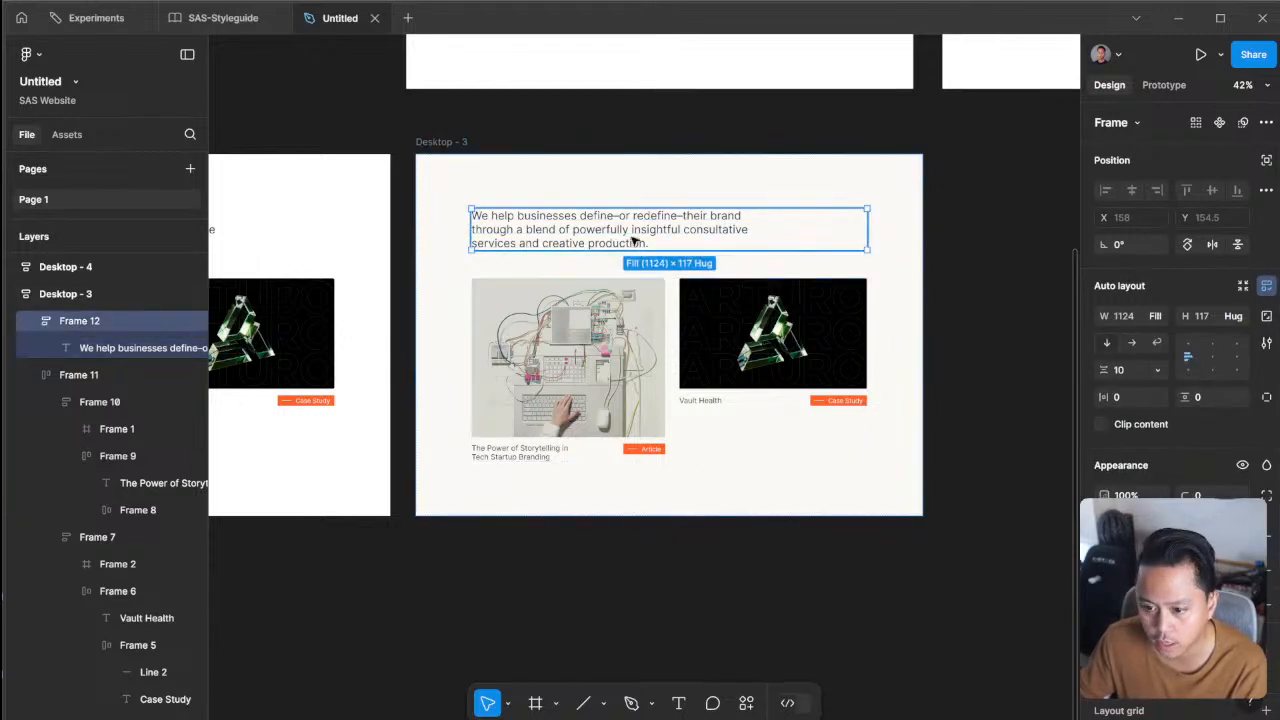
left_click(533, 224)
key("t")
left_click(780, 233)
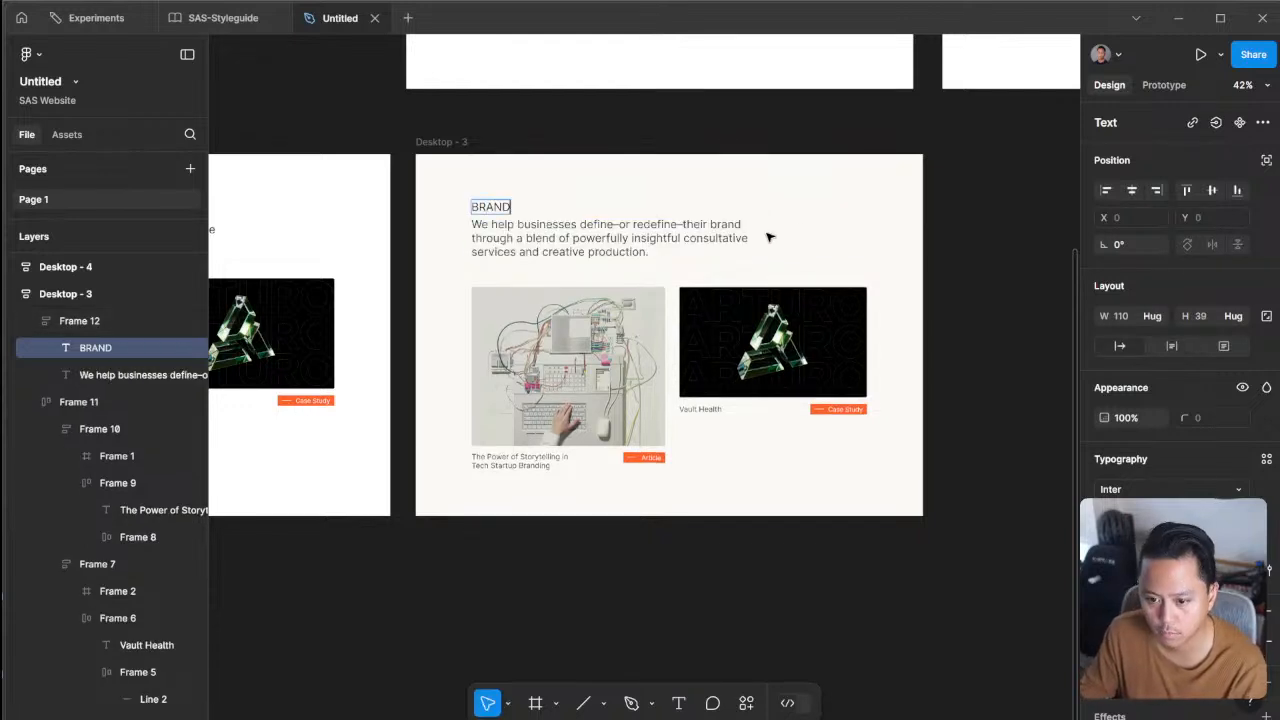
key("Escape")
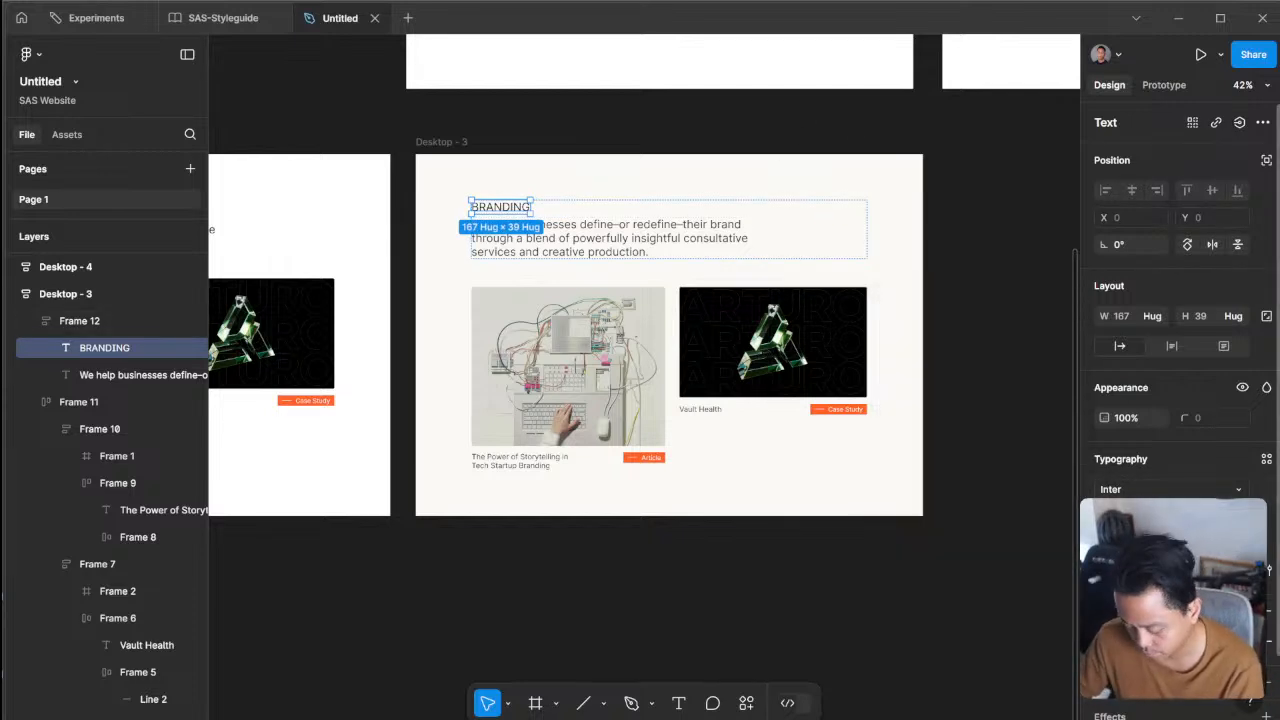
- Reduce the font size of the BRANDING label to a small heading size and deselect it
key("Return")
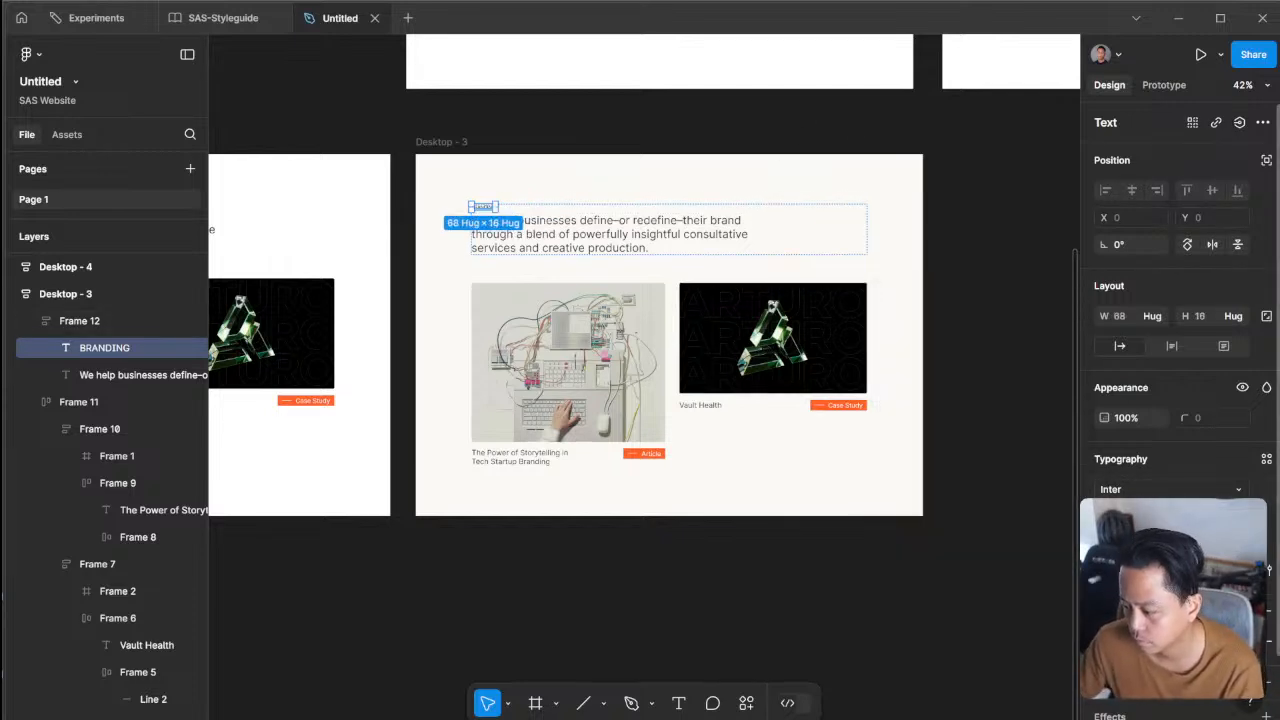
left_click(990, 410)
scroll(485, 211, "down", 2)
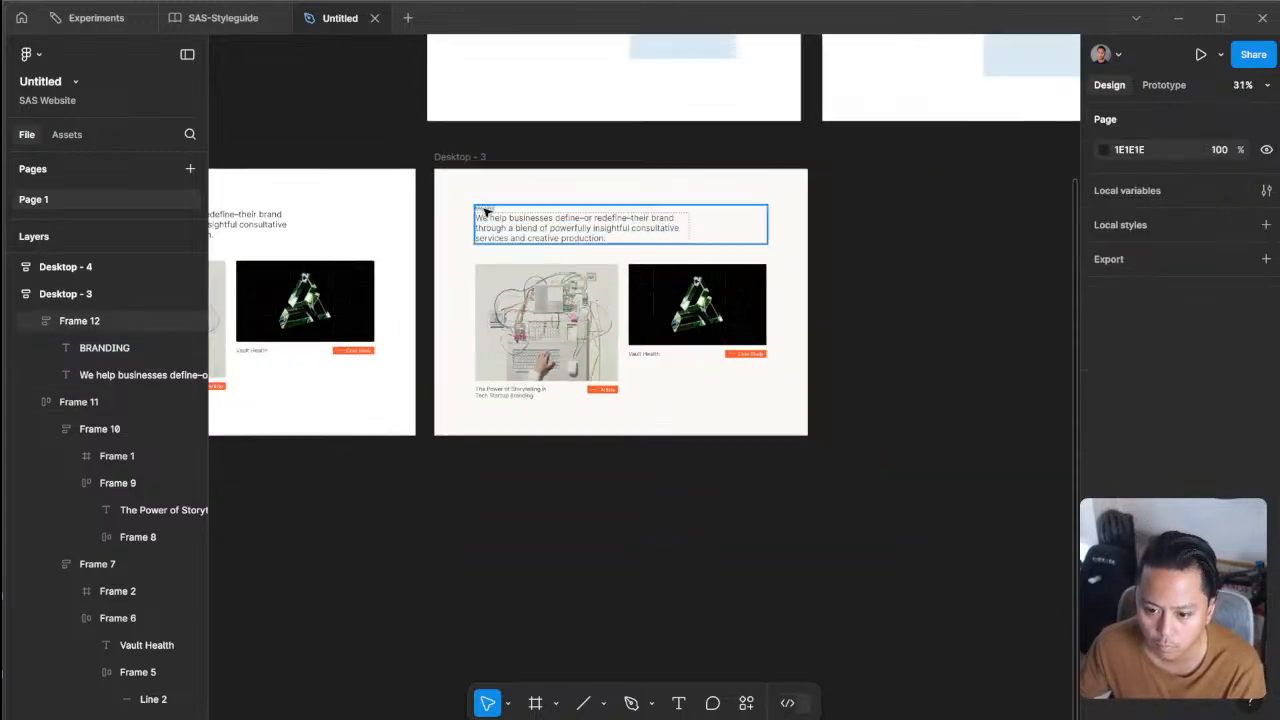
- Try Bold for the BRANDING label and set its font weight to Medium
left_click(485, 211)
left_click(485, 211)
scroll(485, 210, "down", 3)
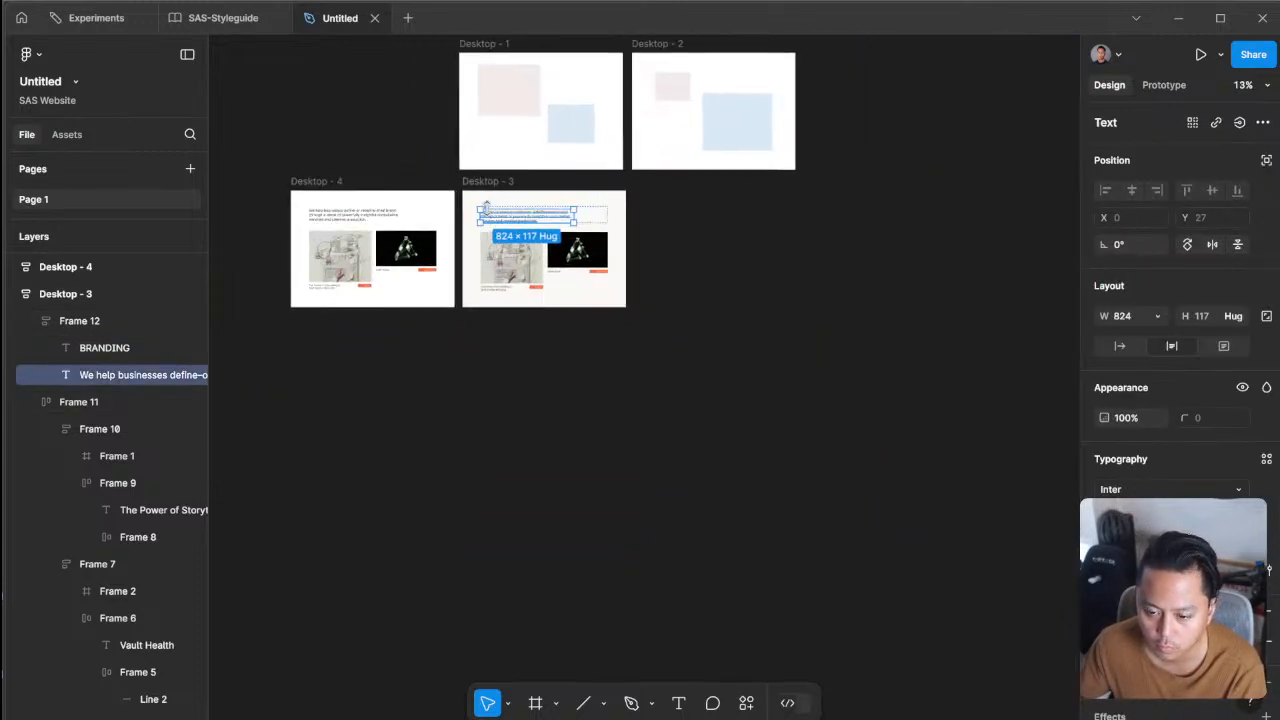
scroll(480, 206, "up", 5)
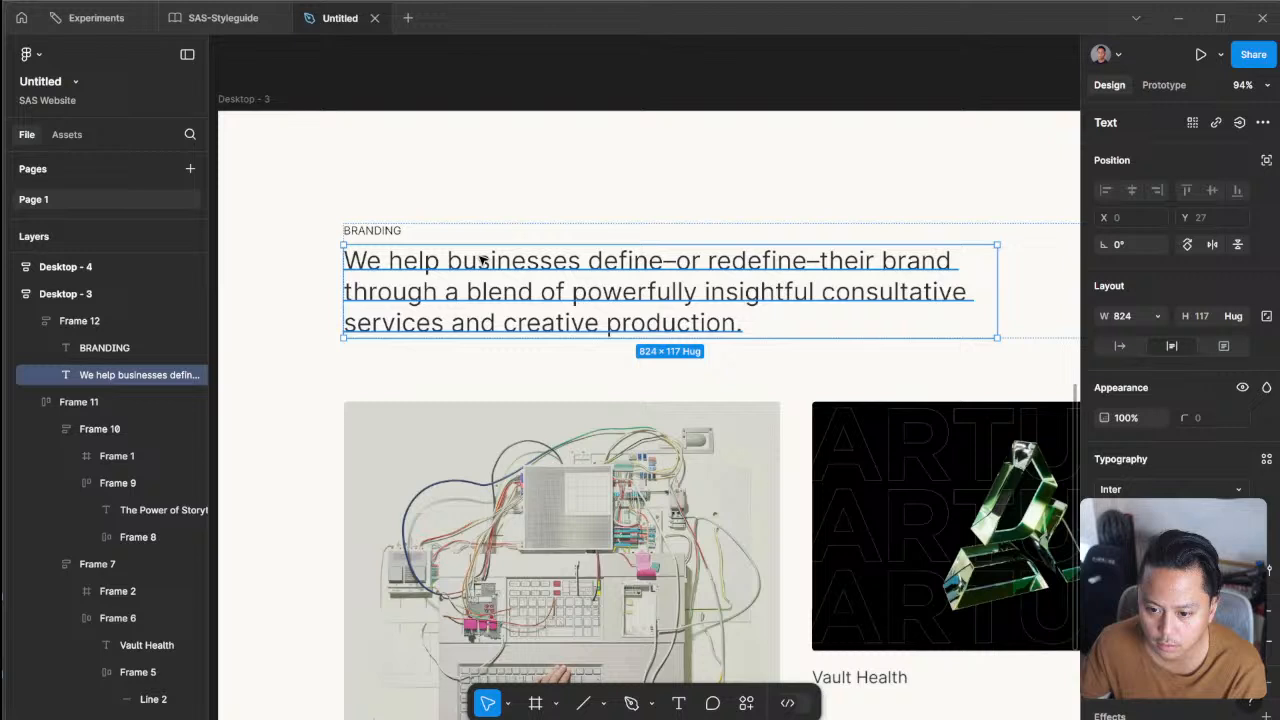
left_click(396, 231)
left_click(1140, 520)
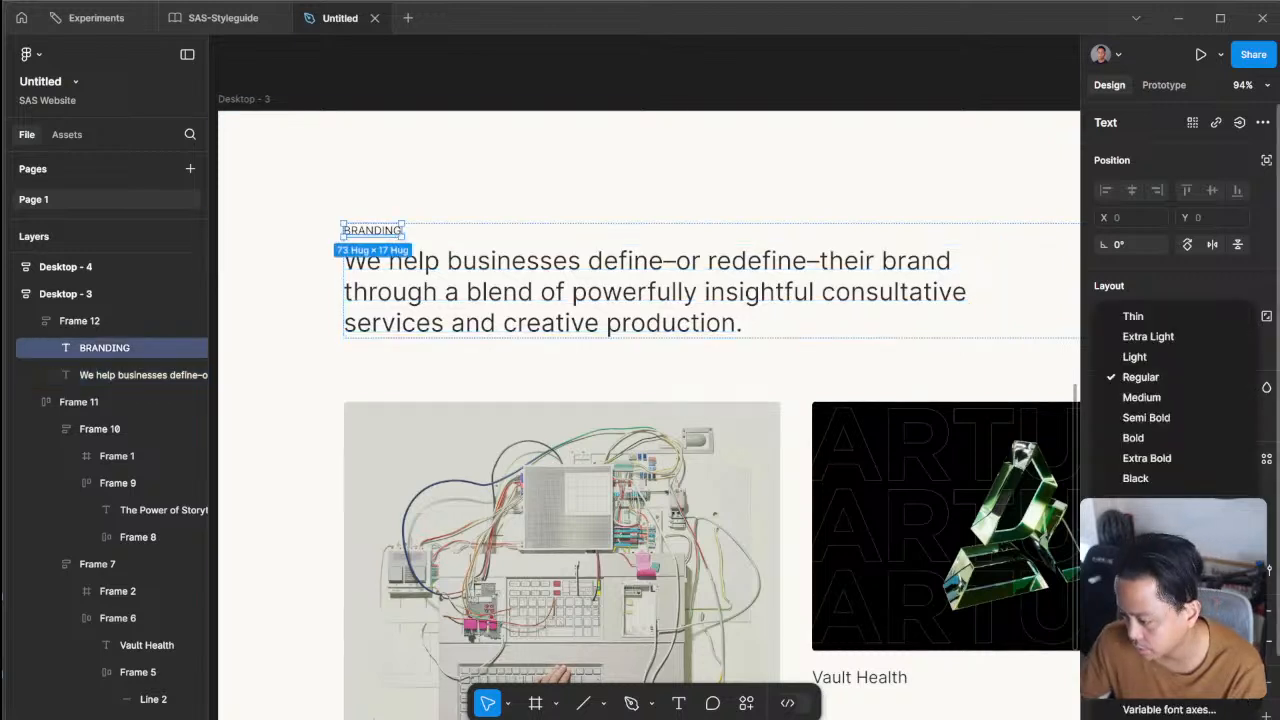
left_click(1162, 440)
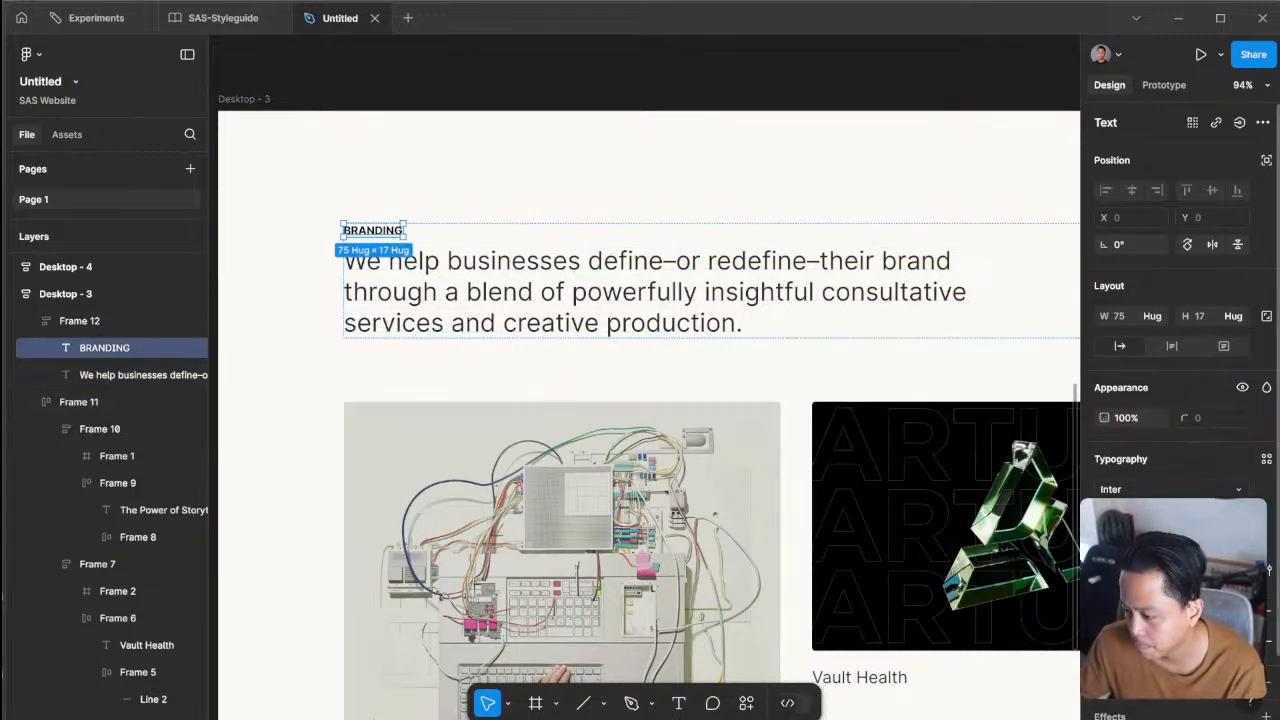
left_click(1140, 520)
left_click(1140, 397)
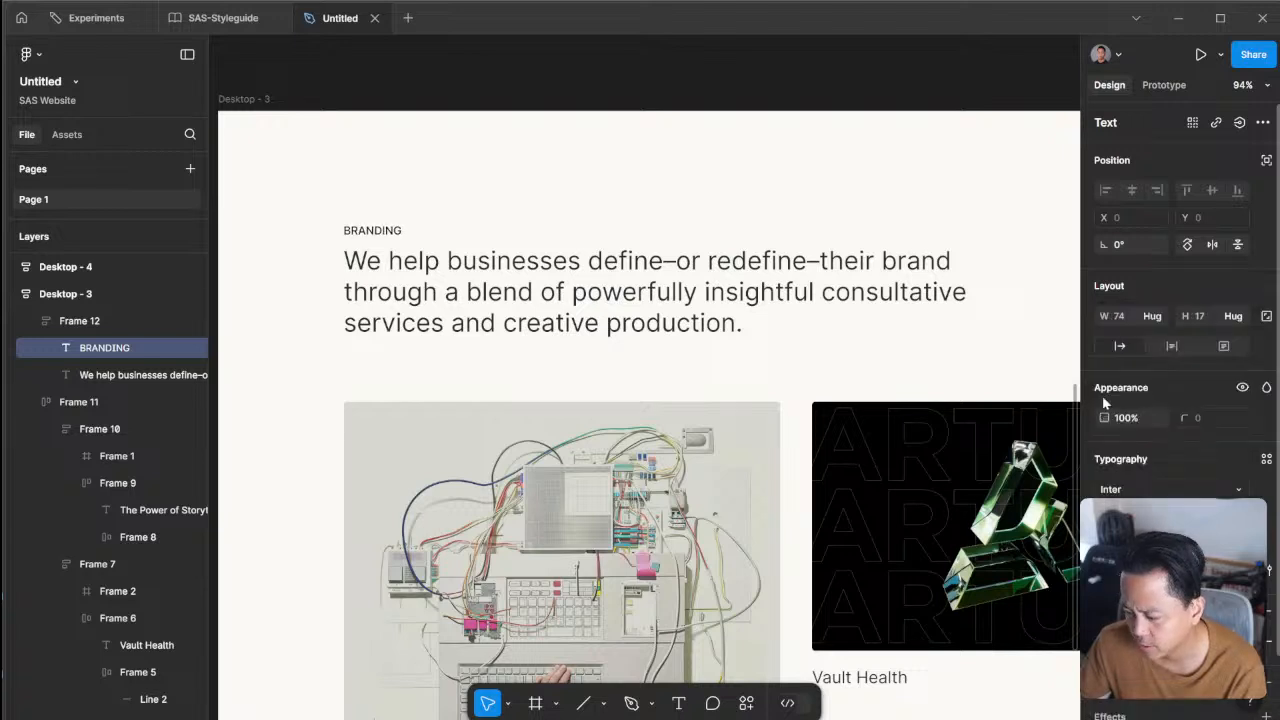
- Set the vertical gap between the BRANDING label and the intro text to 18
left_click(541, 245)
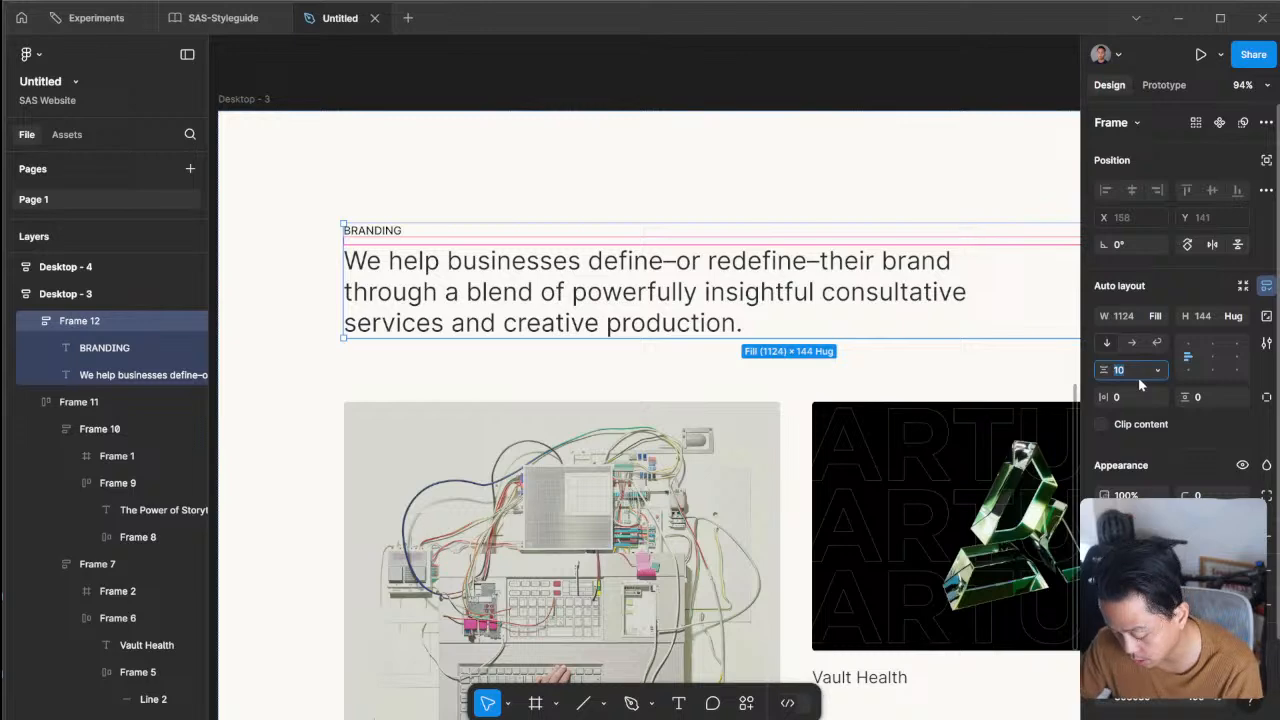
left_click(1139, 378)
type("16")
key("Return")
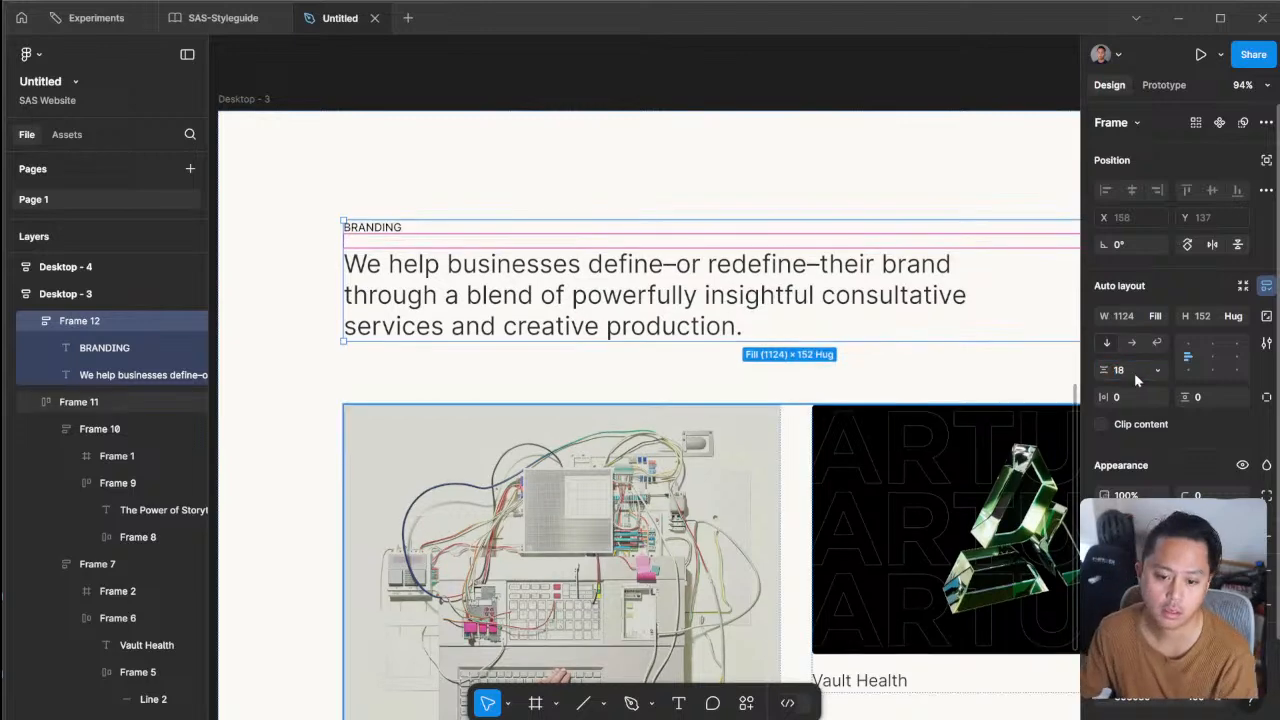
left_click(880, 373)
- Colour the BRANDING label above the intro text in the same orange as the caption tags and deselect it
scroll(758, 297, "up", 3)
scroll(758, 297, "down", 5)
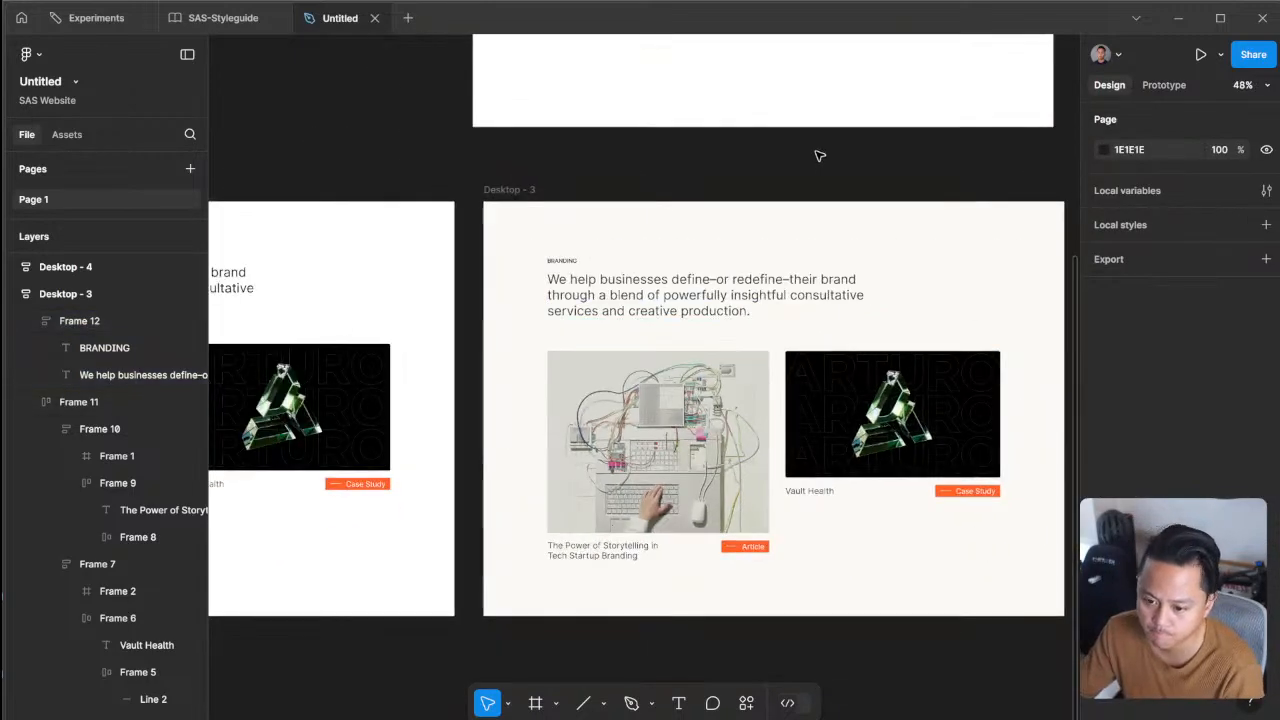
left_click(562, 264)
left_click(562, 262)
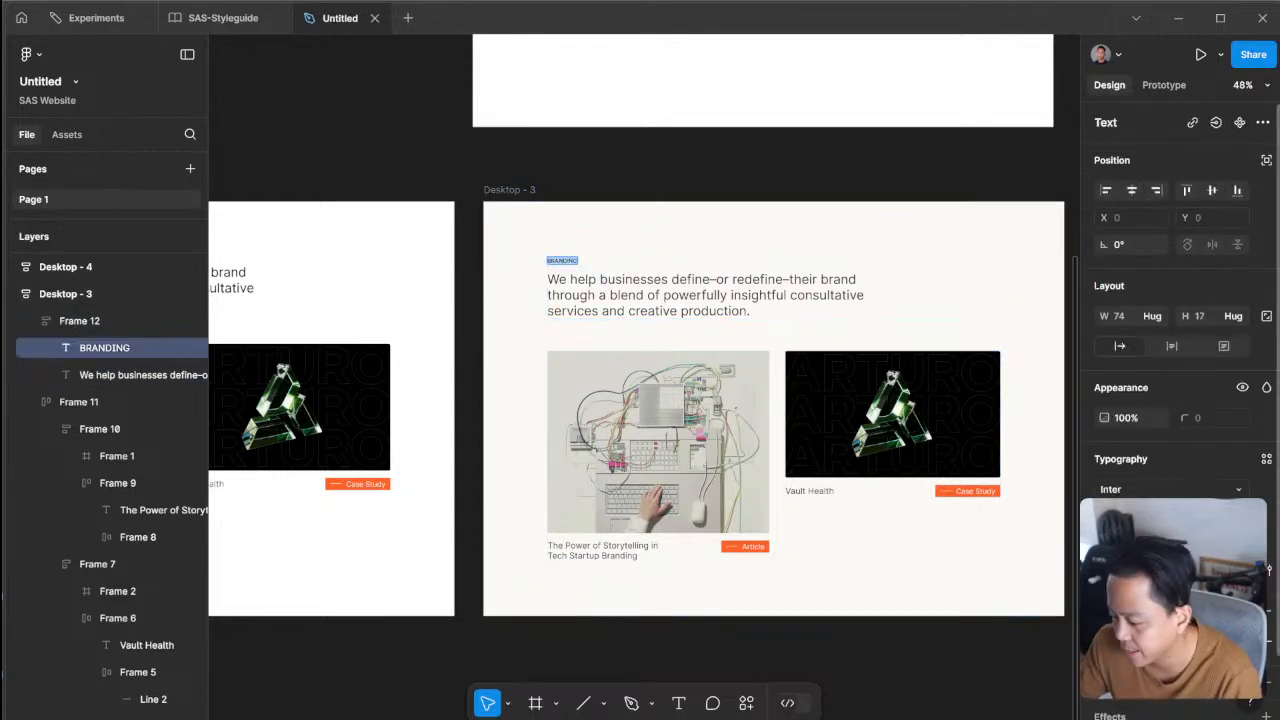
left_click(1105, 642)
left_click(920, 649)
left_click(677, 631)
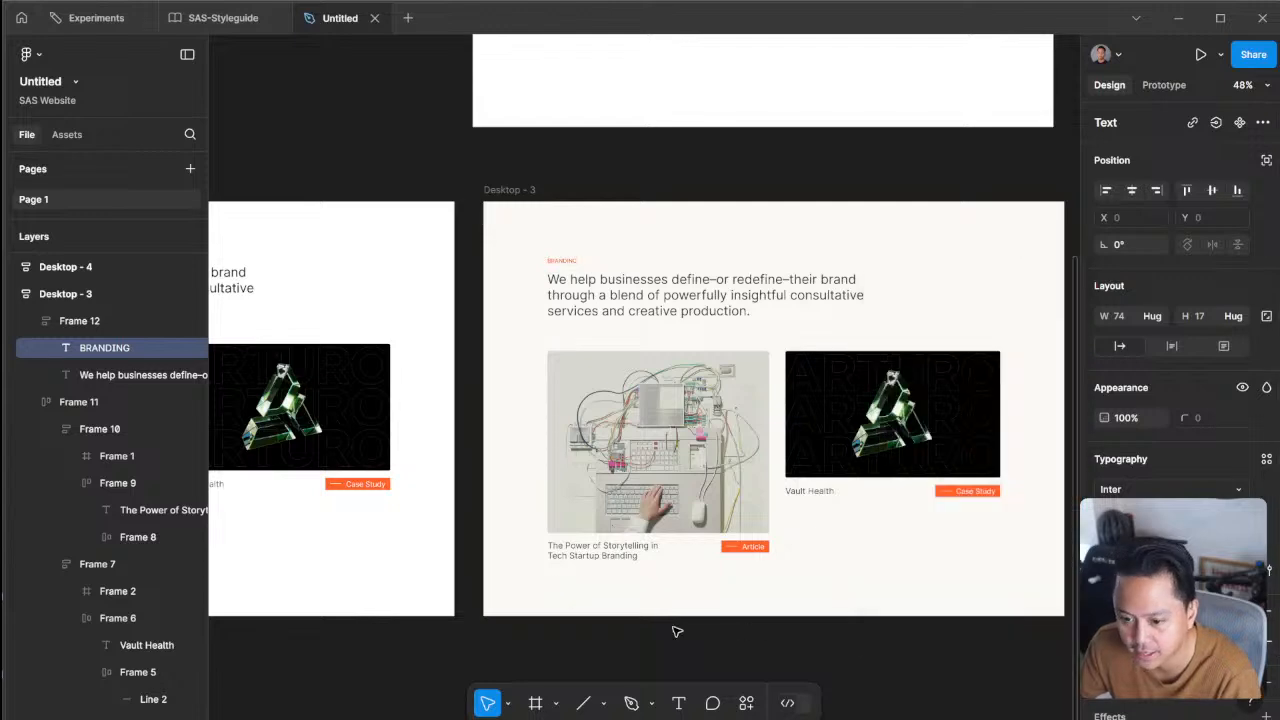
scroll(850, 670, "down", 1)
left_click(857, 672)
- Wrap the BRANDING label in its own auto layout frame
scroll(899, 207, "up", 3)
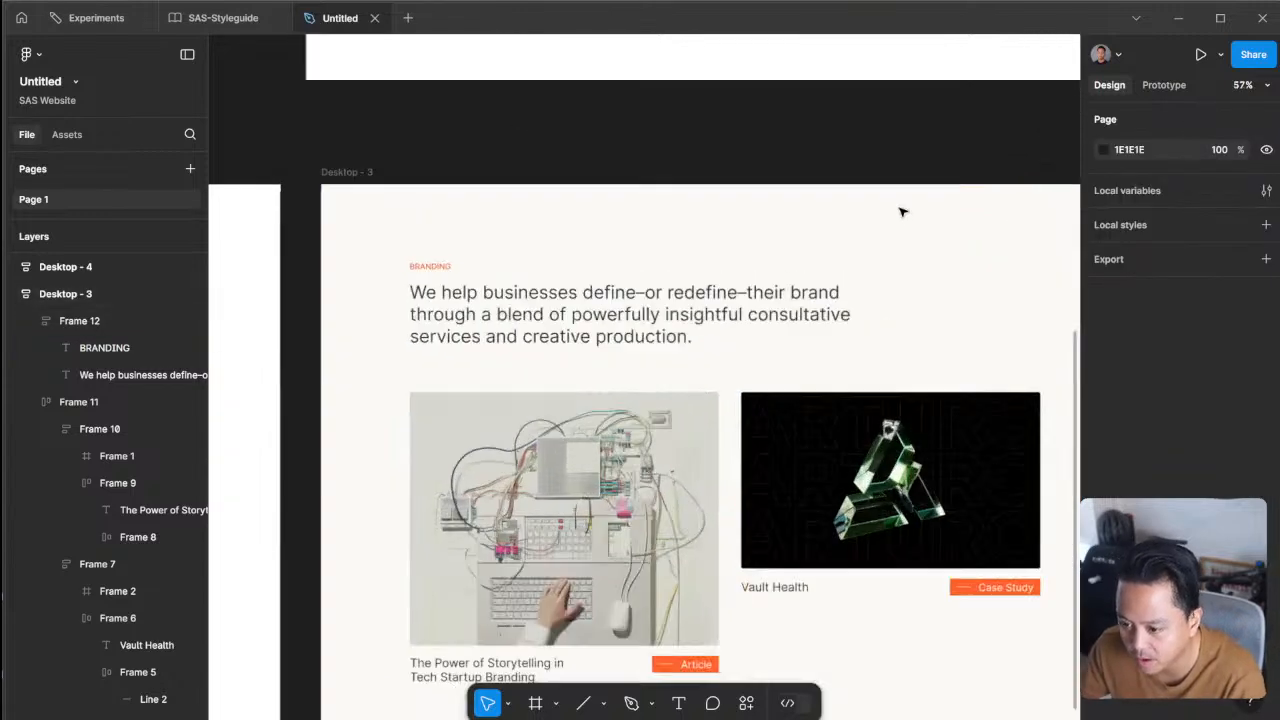
scroll(901, 207, "down", 1)
left_click_drag(891, 158, 833, 101)
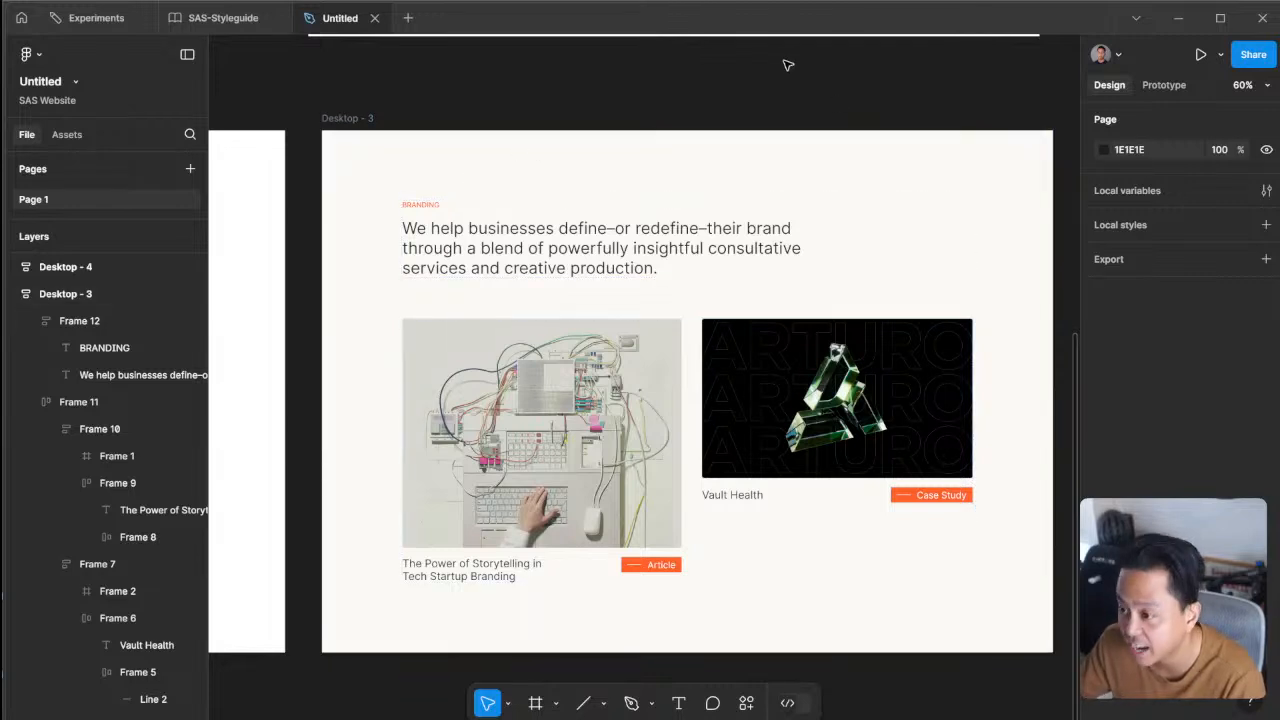
left_click_drag(764, 73, 757, 66)
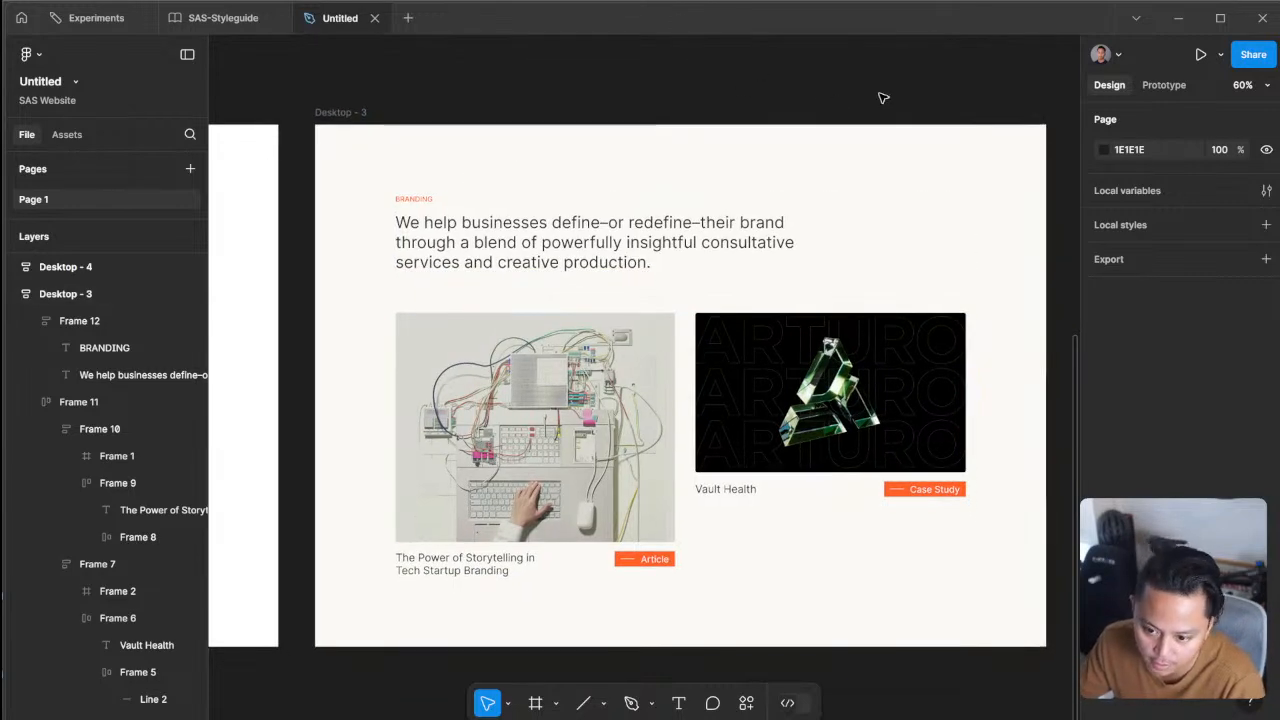
scroll(404, 210, "down", 1)
double_click(406, 207)
key("shift+a")
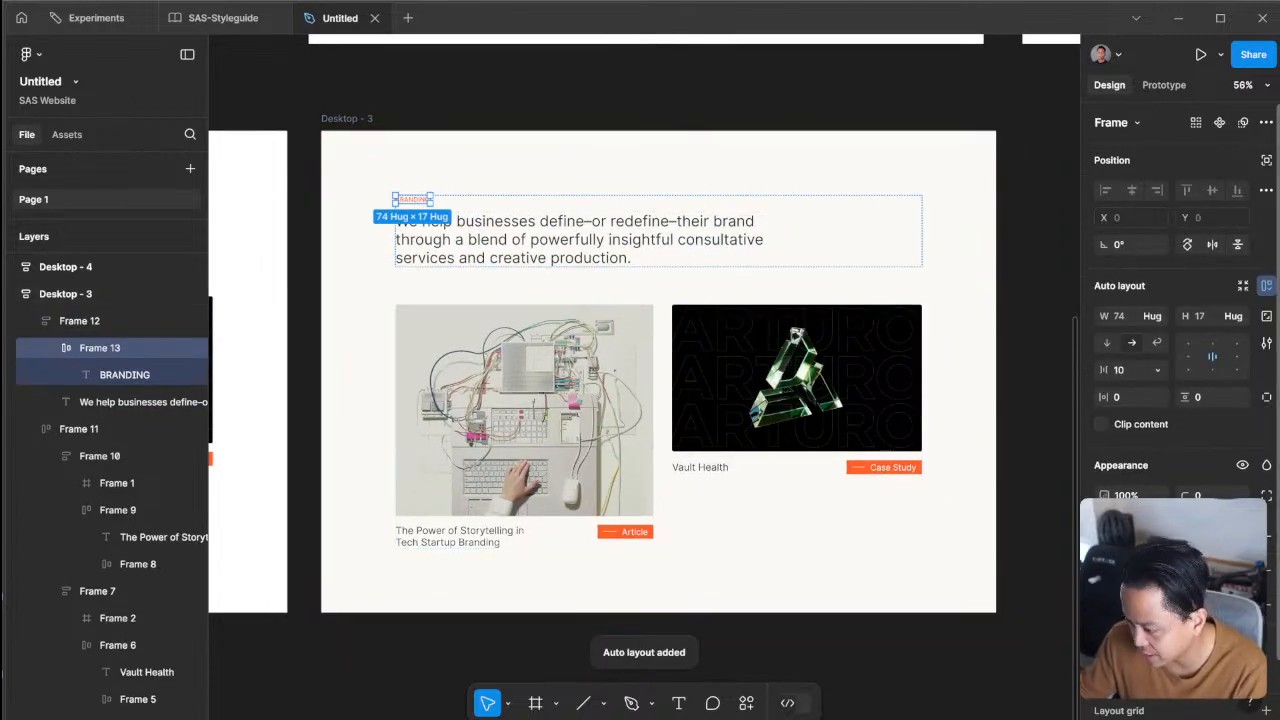
- Try an orange fill on the BRANDING label's frame, sampled from the Case Study tag
left_click(1267, 536)
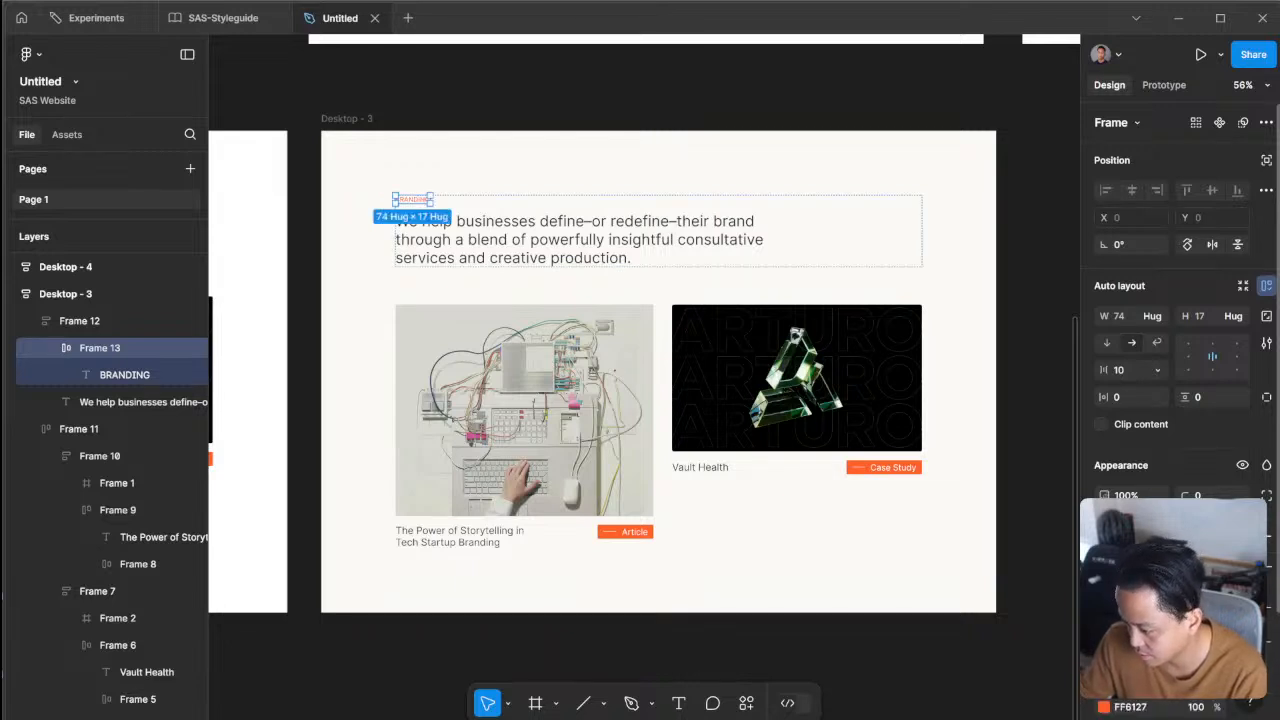
left_click(1104, 567)
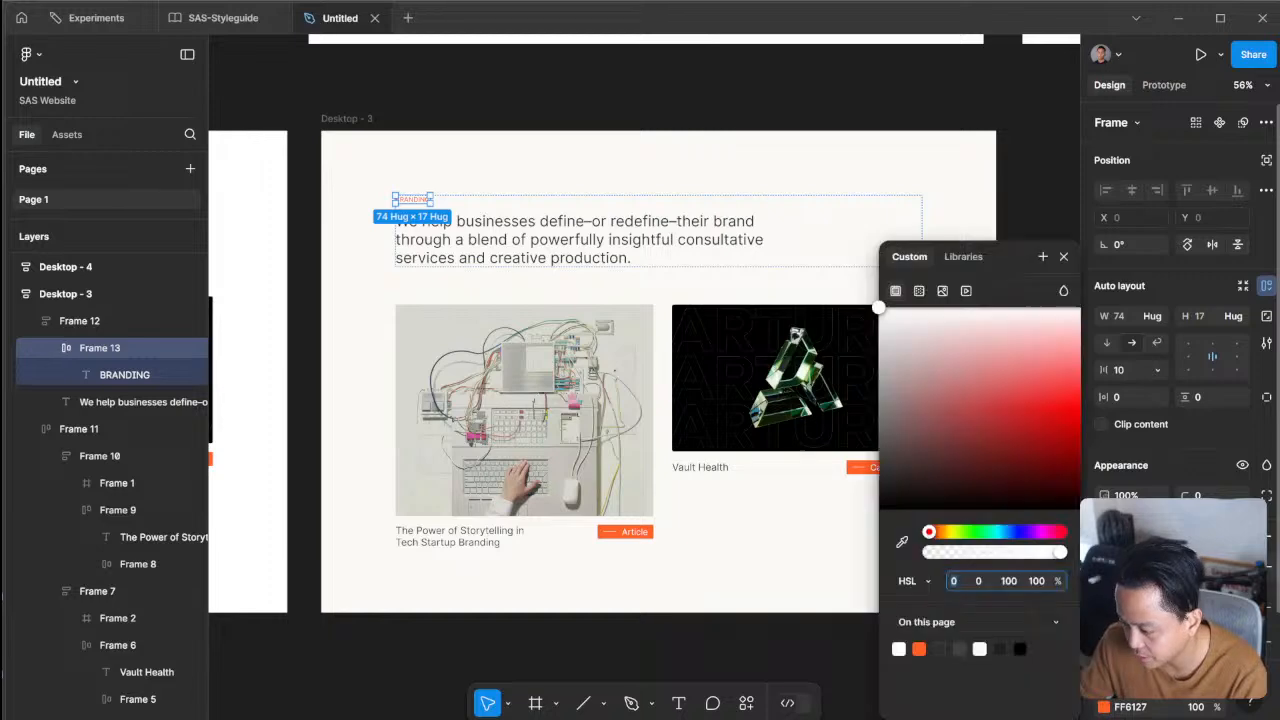
key("i")
left_click(856, 467)
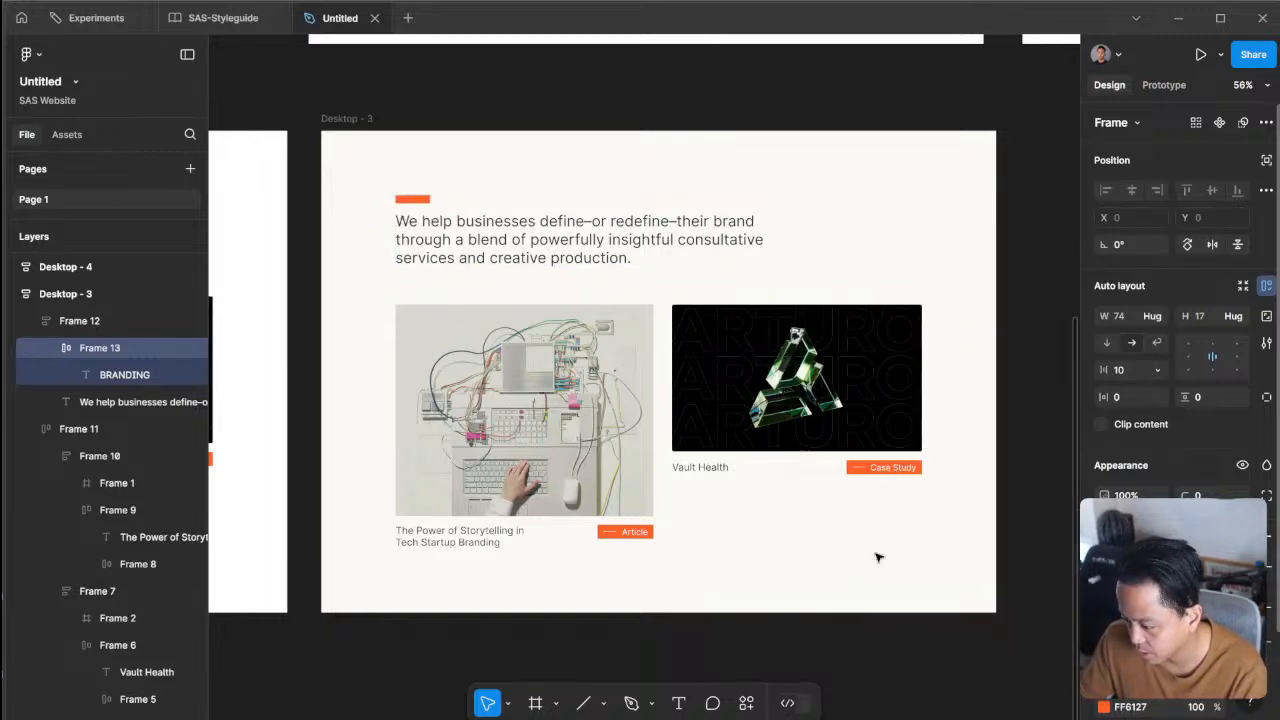
- Try white for the BRANDING text on its orange frame and deselect it
scroll(410, 203, "up", 3)
double_click(413, 201)
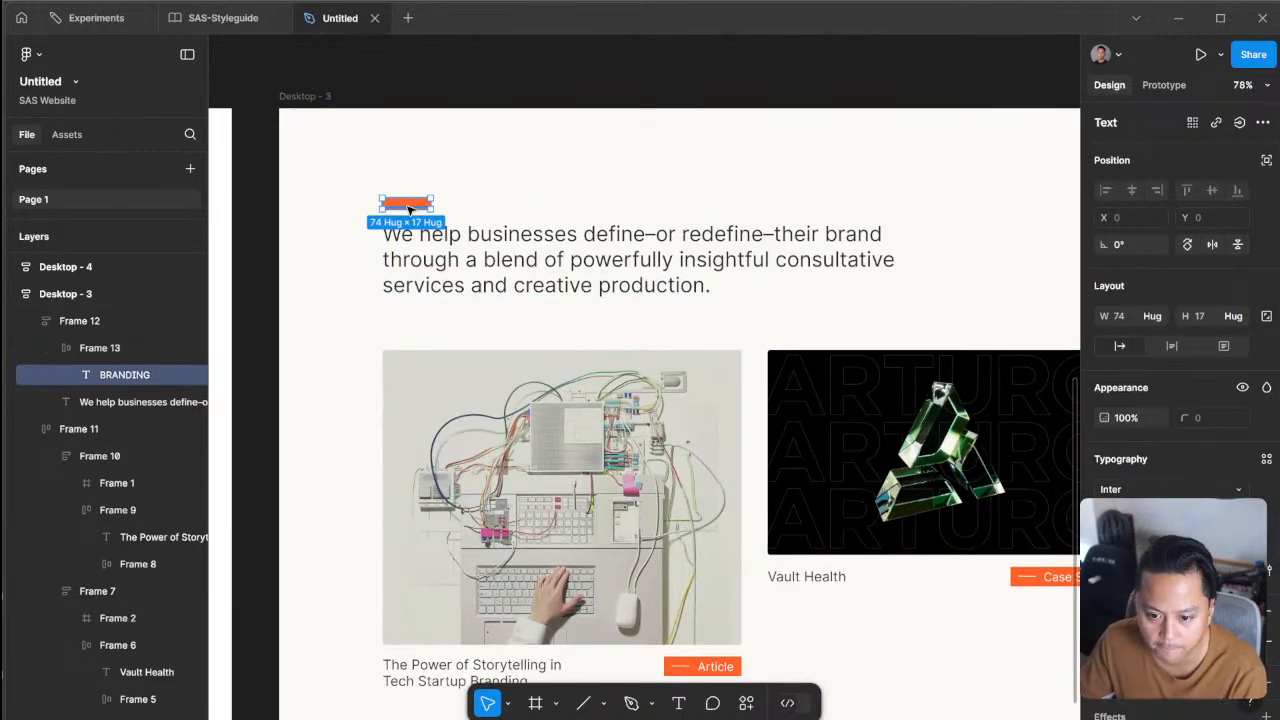
left_click(1104, 641)
left_click_drag(924, 466, 803, 197)
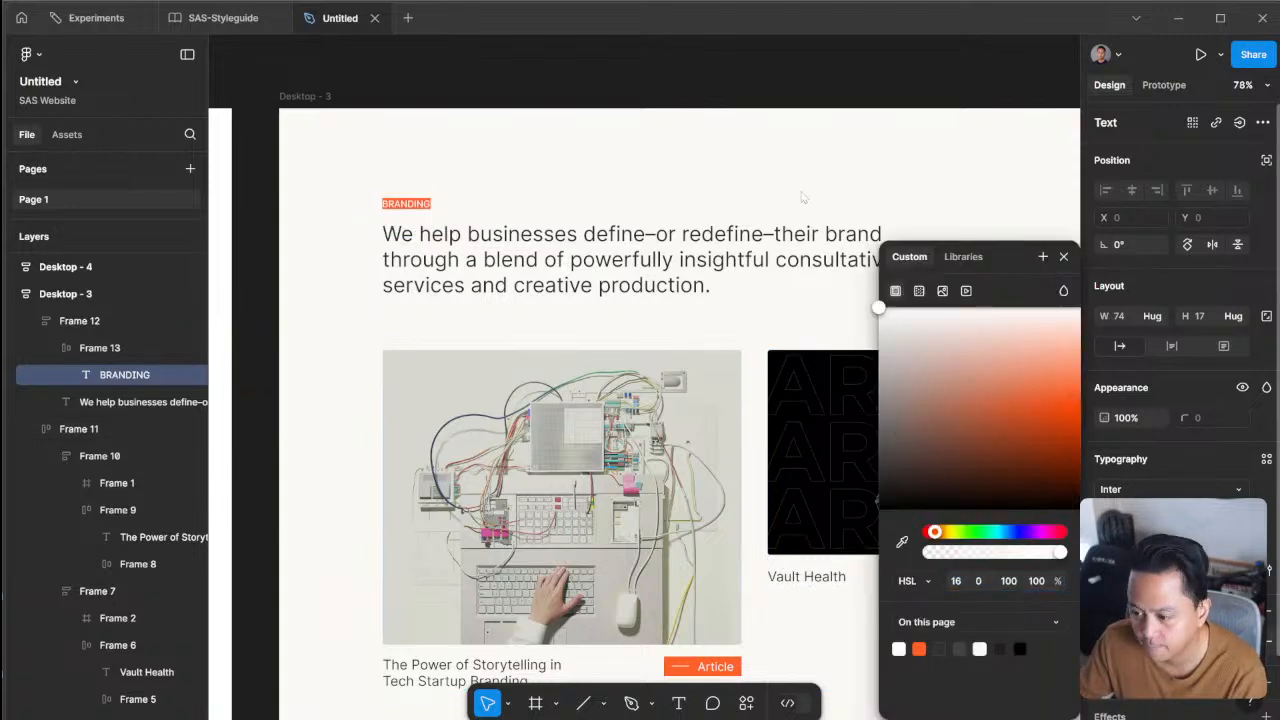
left_click(531, 109)
left_click(555, 120)
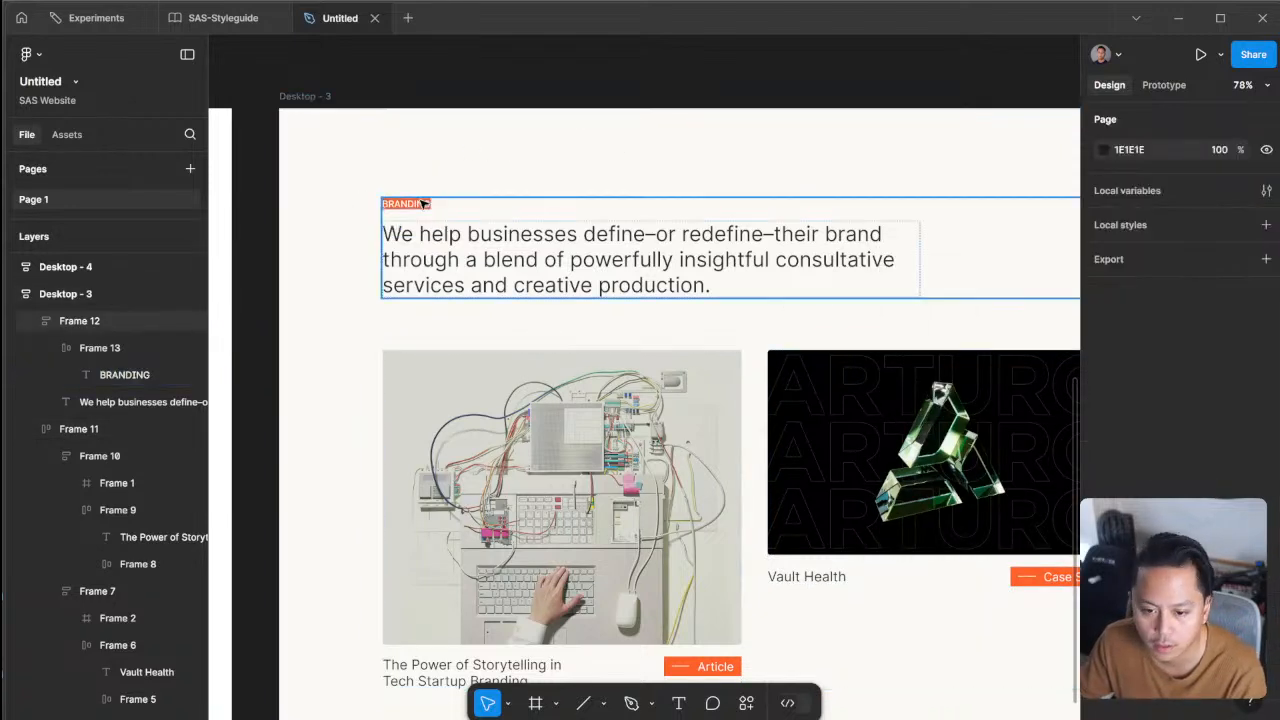
- Try a horizontal padding of 8 and a vertical padding of 2 on the BRANDING label's frame
left_click(424, 203)
left_click(420, 203)
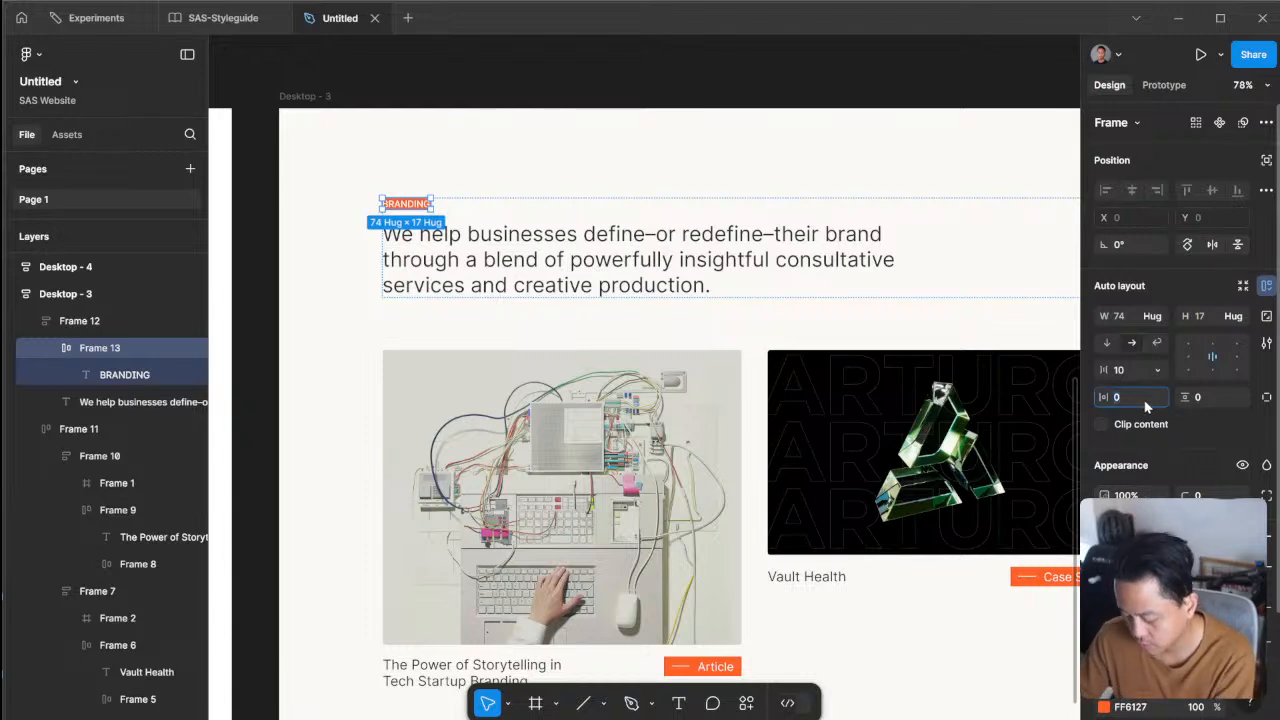
type("8")
key("Return")
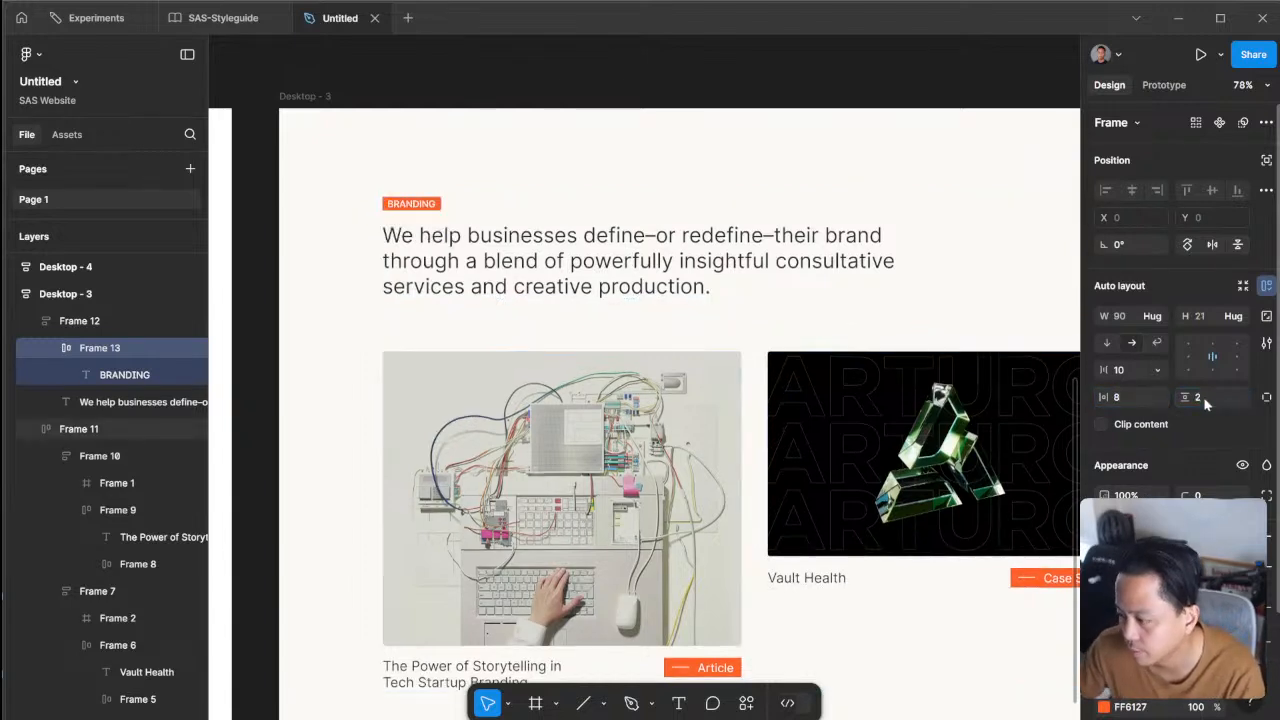
left_click(557, 134)
- Undo the padding, white text and orange fill of the BRANDING label while keeping its auto layout frame
scroll(582, 100, "up", 2)
scroll(582, 100, "down", 4)
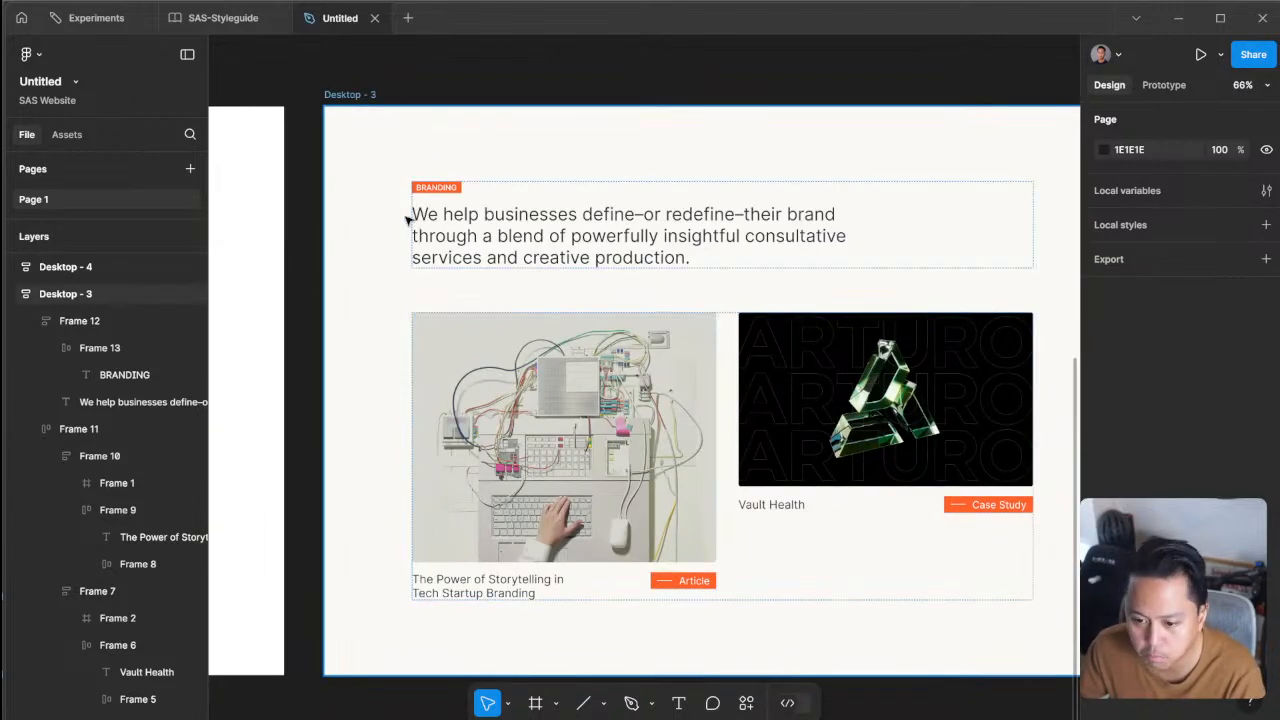
scroll(930, 476, "down", 3)
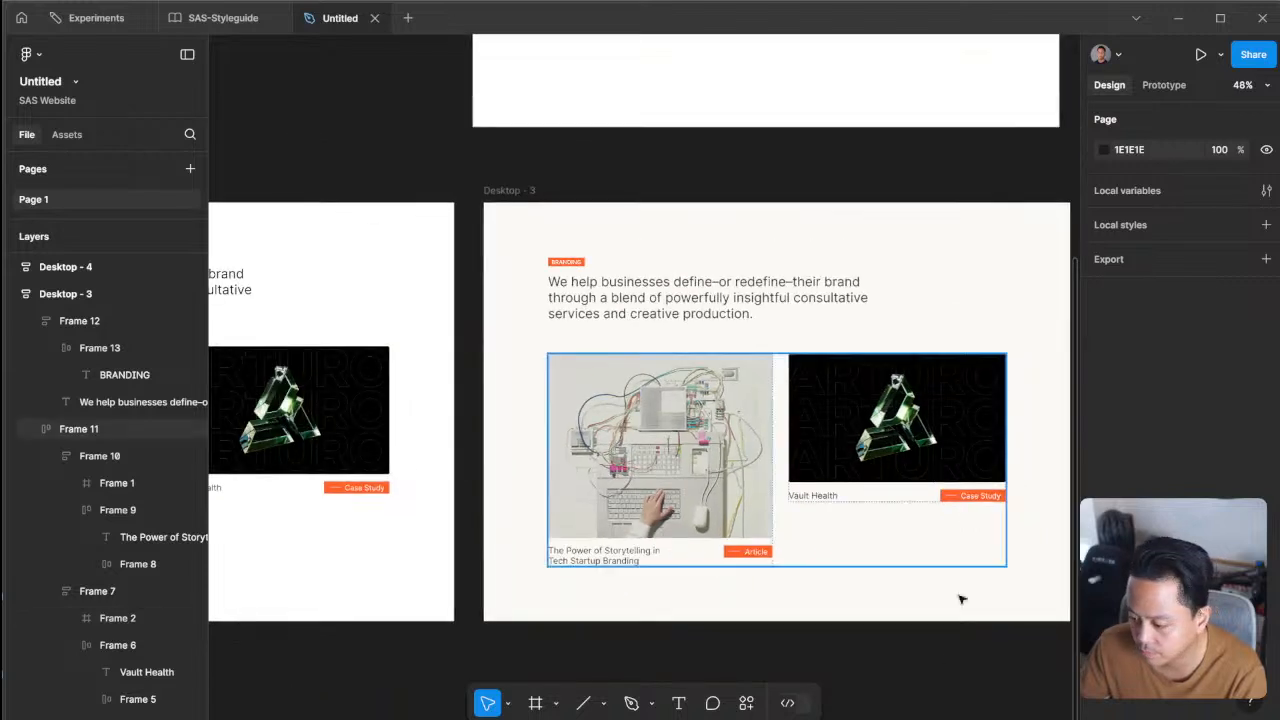
left_click_drag(683, 607, 697, 611)
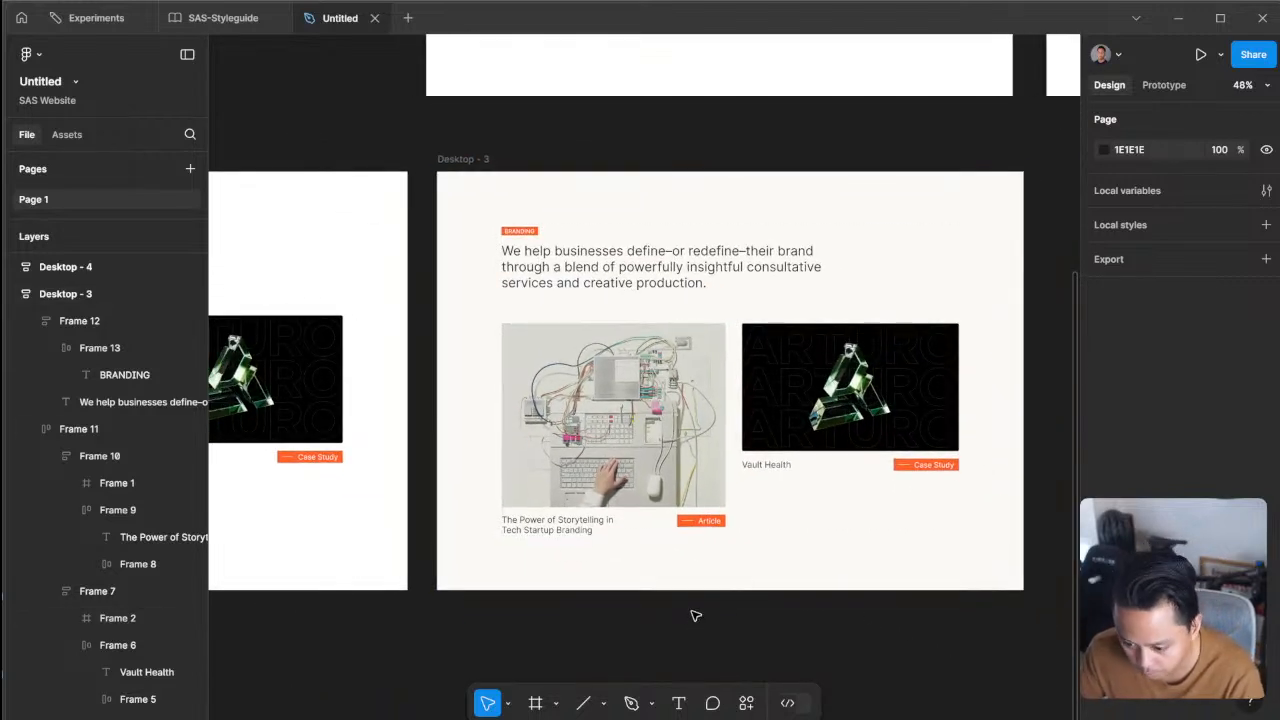
double_click(525, 233)
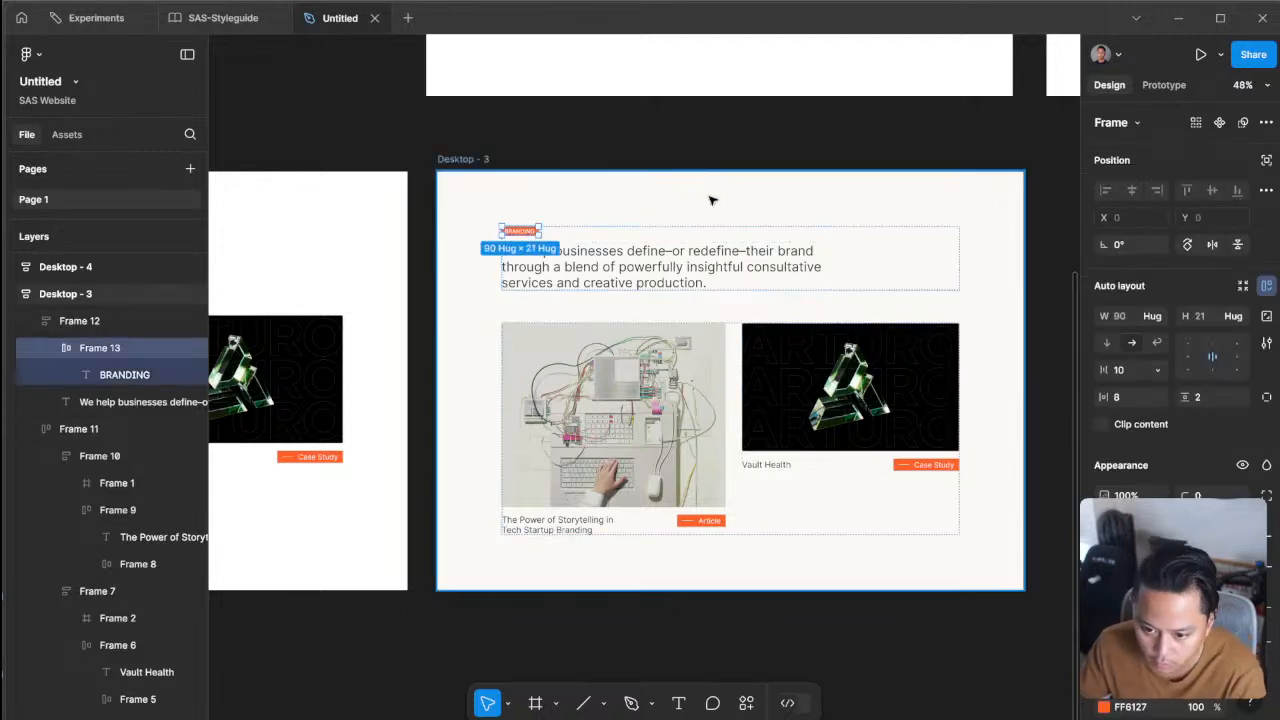
left_click(743, 135)
scroll(745, 137, "down", 1)
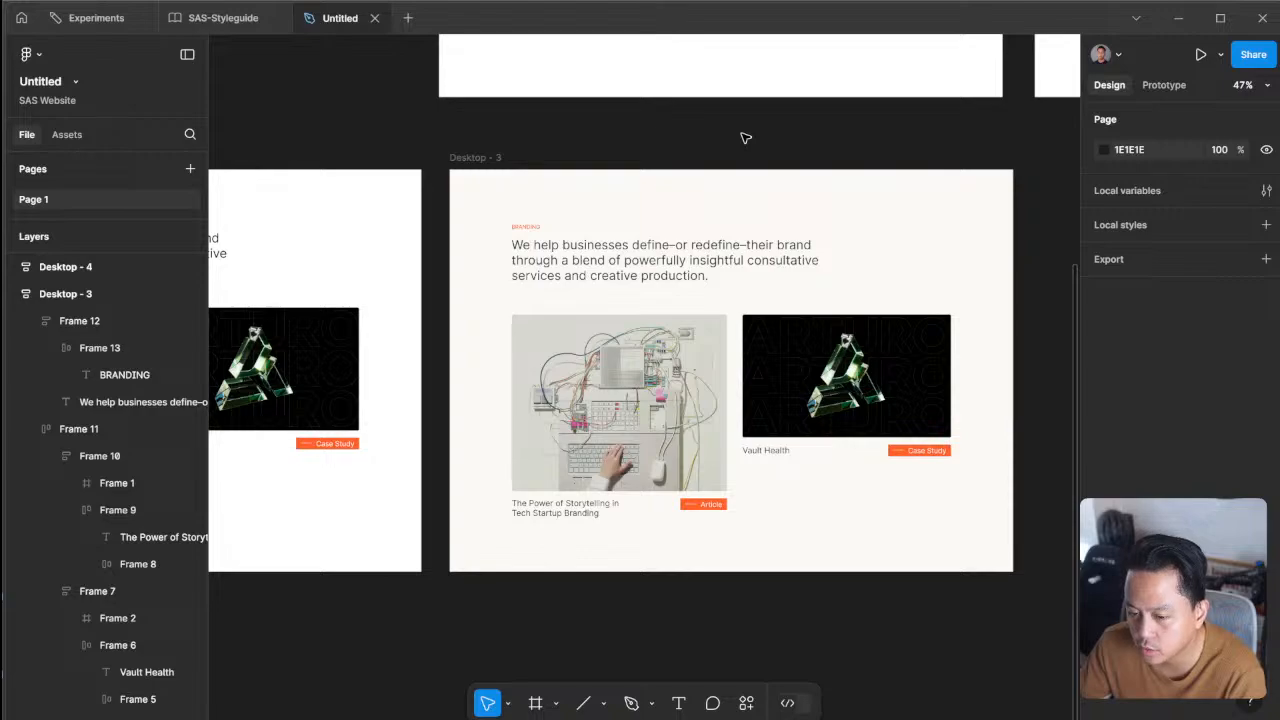
- Examine the beige player interface in Section 3 of the Experiments board, glance at SAS-Styleguide, and return to the Untitled design
key("super+Tab")
key("Escape")
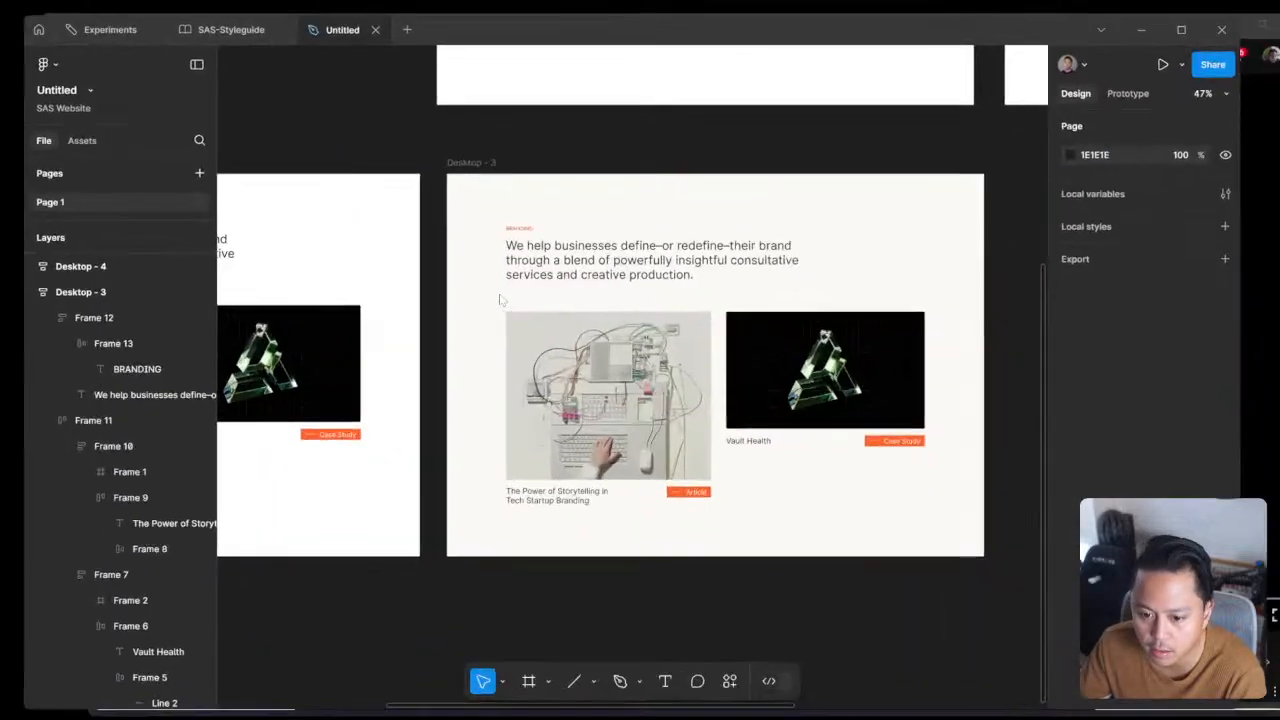
left_click(236, 30)
left_click(88, 17)
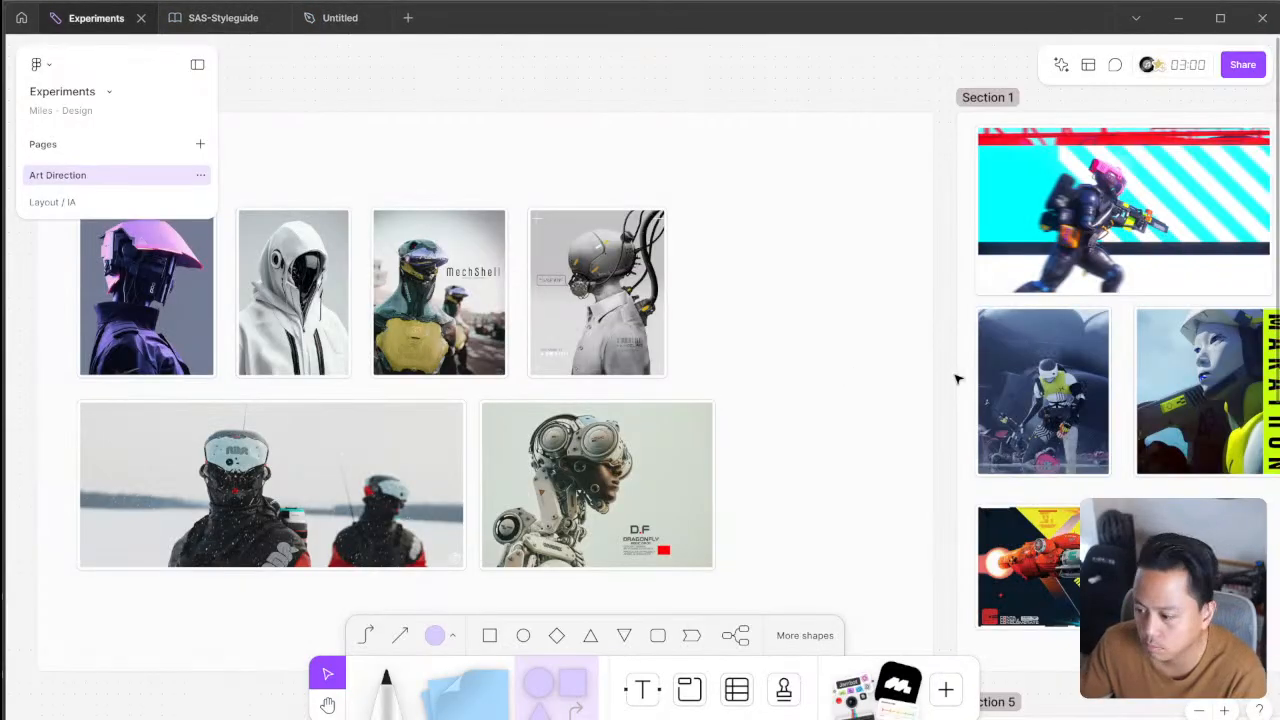
left_click_drag(954, 374, 580, 317)
scroll(843, 328, "up", 2)
scroll(843, 328, "down", 6)
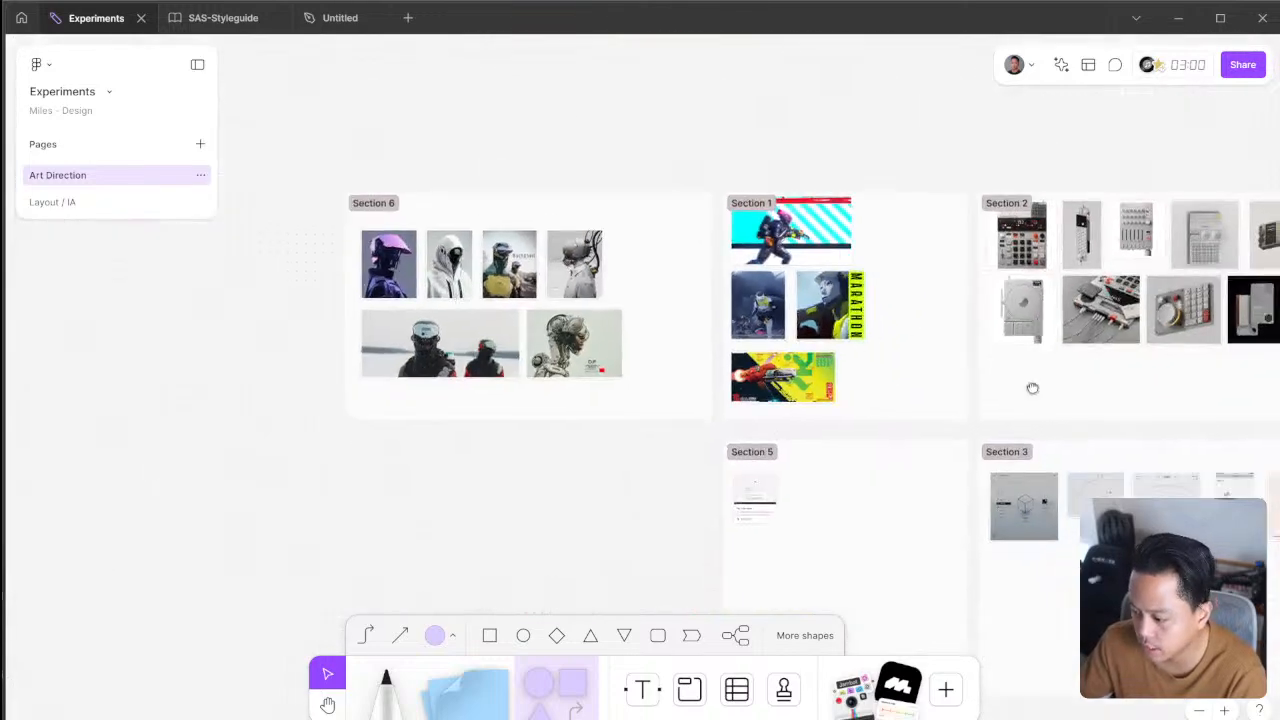
scroll(1105, 437, "up", 5)
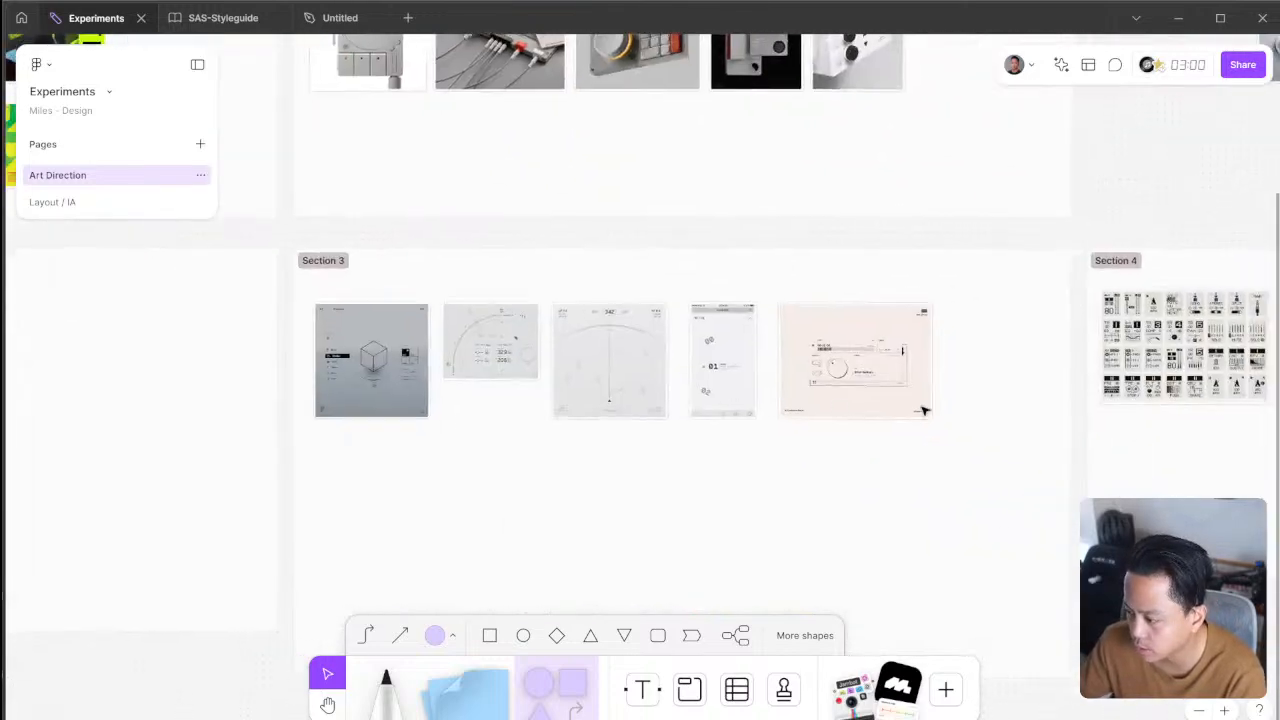
scroll(958, 213, "up", 5)
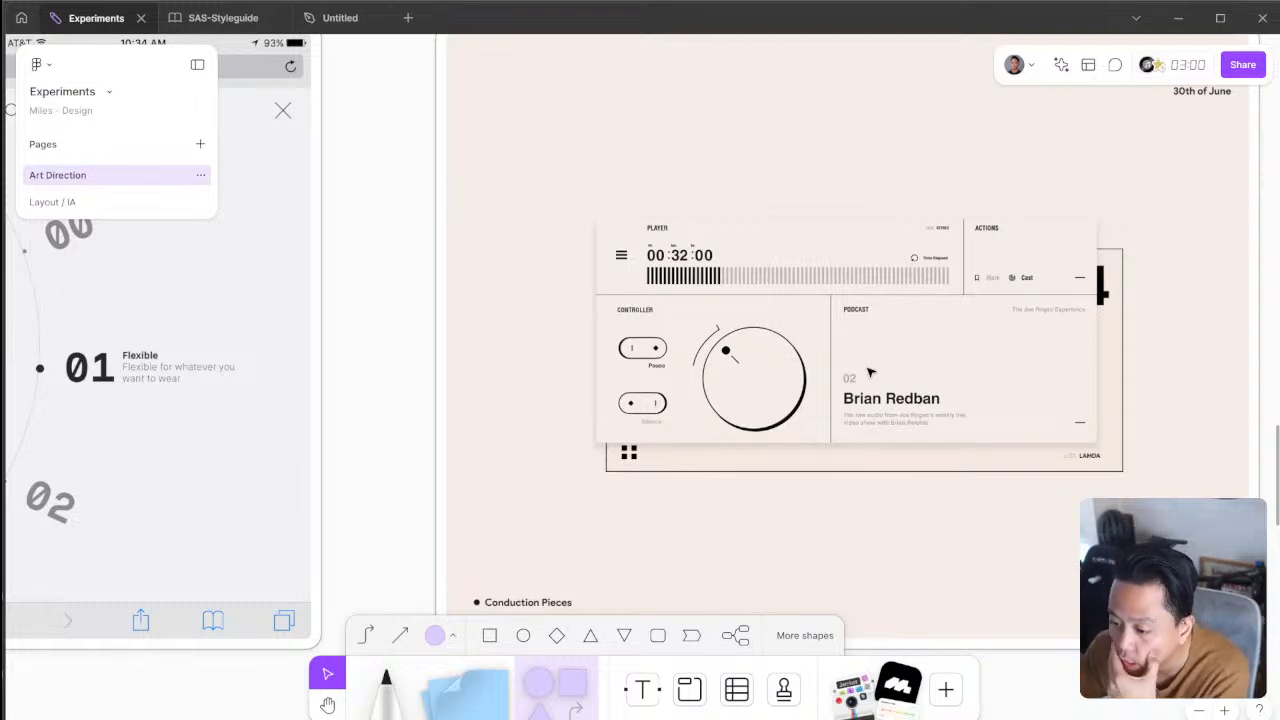
left_click(223, 17)
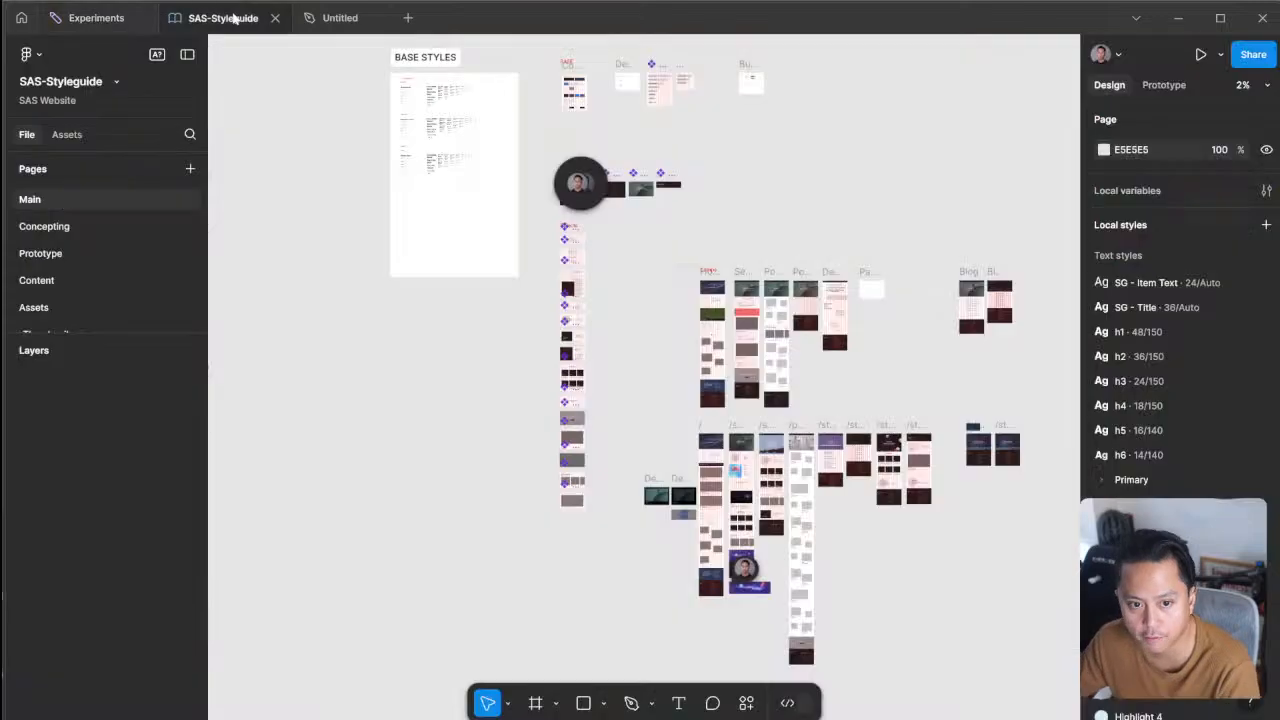
left_click(371, 18)
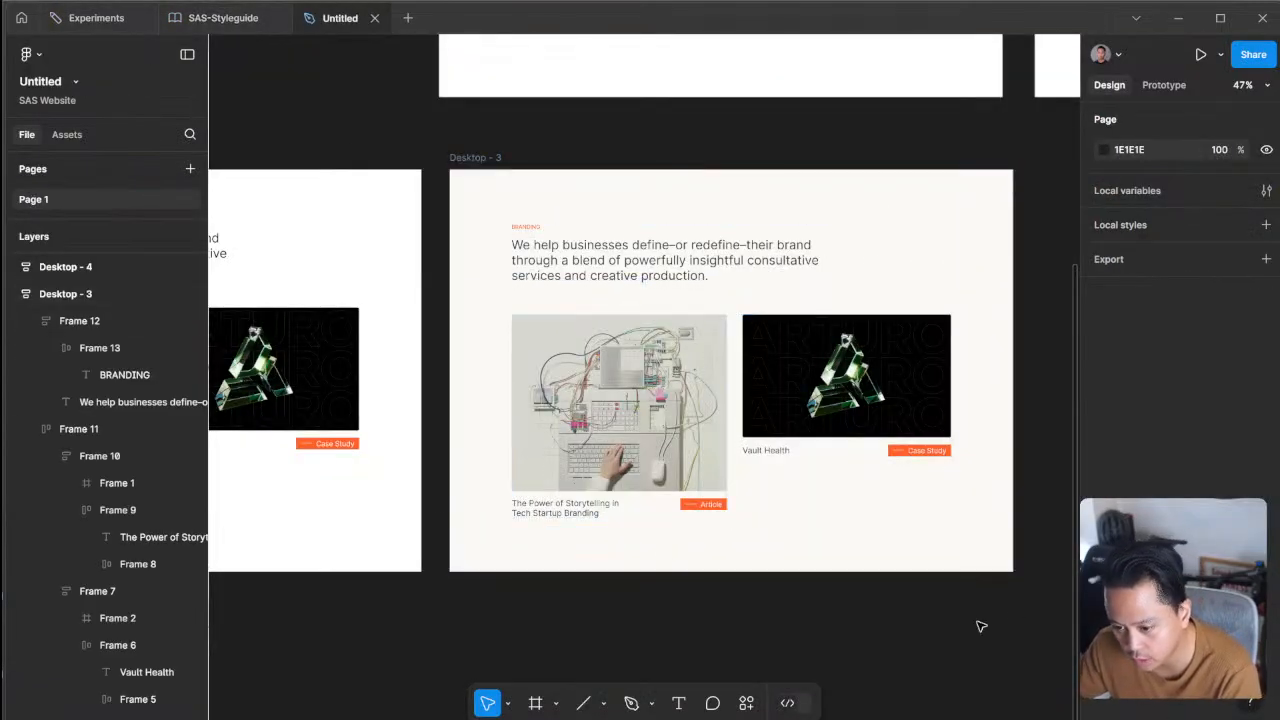
- Draw a full-width frame of about 1440 × 368 in Desktop - 3 and exclude it from the auto layout
key("f")
left_click_drag(454, 416, 997, 571)
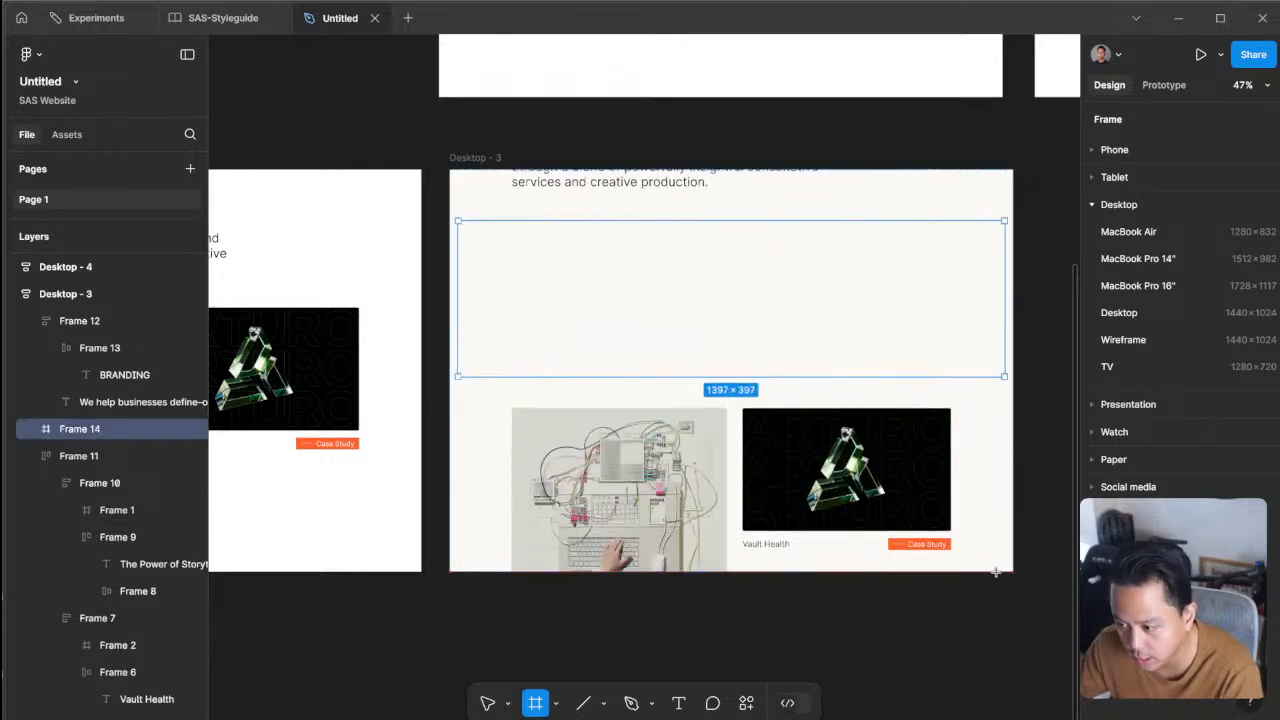
left_click(1266, 160)
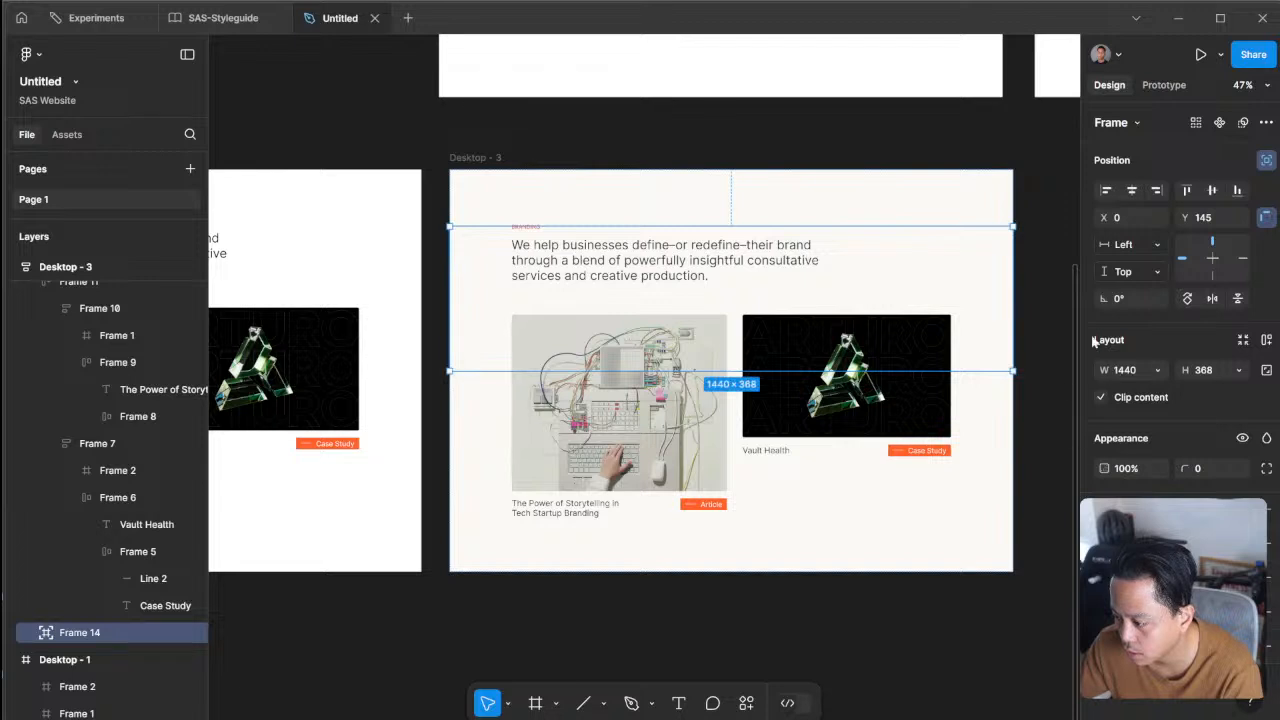
- Add a black fill to the new full-width frame
left_click(1267, 512)
left_click(1107, 541)
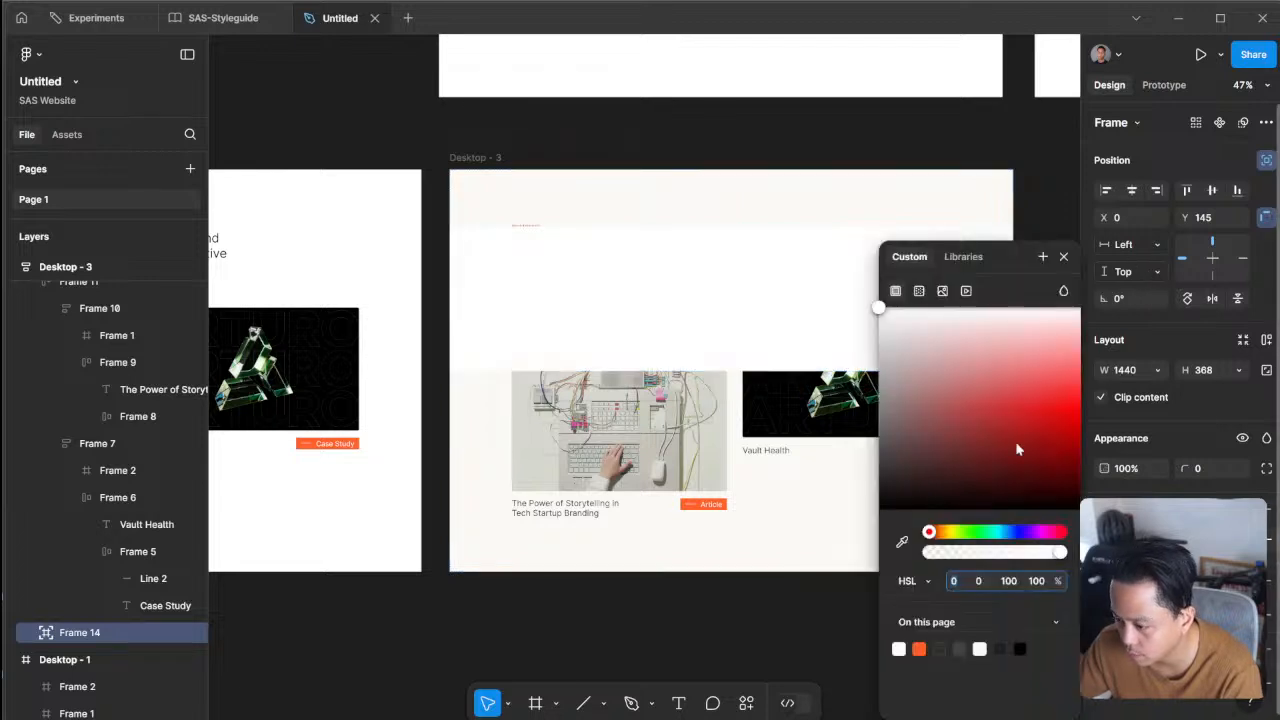
left_click_drag(966, 382, 694, 640)
- Move the black frame to the lower edge of Desktop - 3 and send it behind the content
left_click_drag(838, 278, 791, 480)
right_click(791, 480)
mouse_move(829, 273)
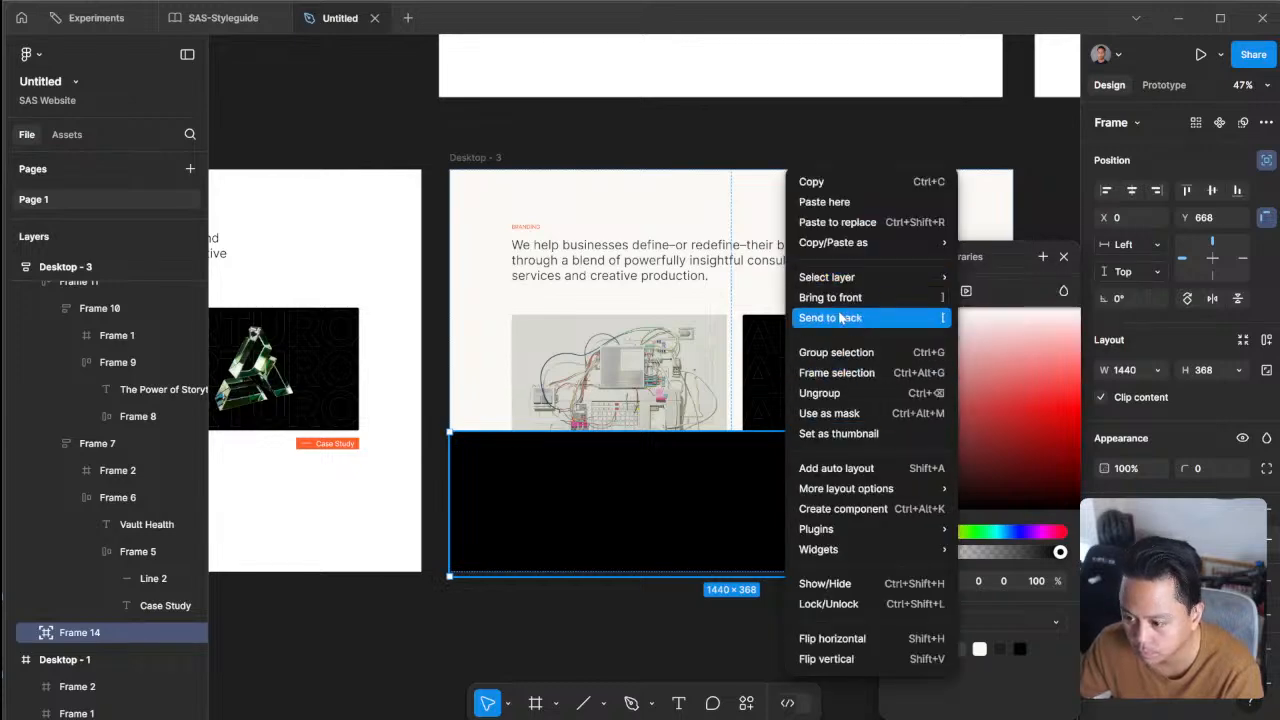
left_click(830, 317)
left_click(846, 591)
- Shrink the black frame from its upper edge to a height of 97 and deselect it
scroll(965, 523, "up", 1)
left_click(965, 523)
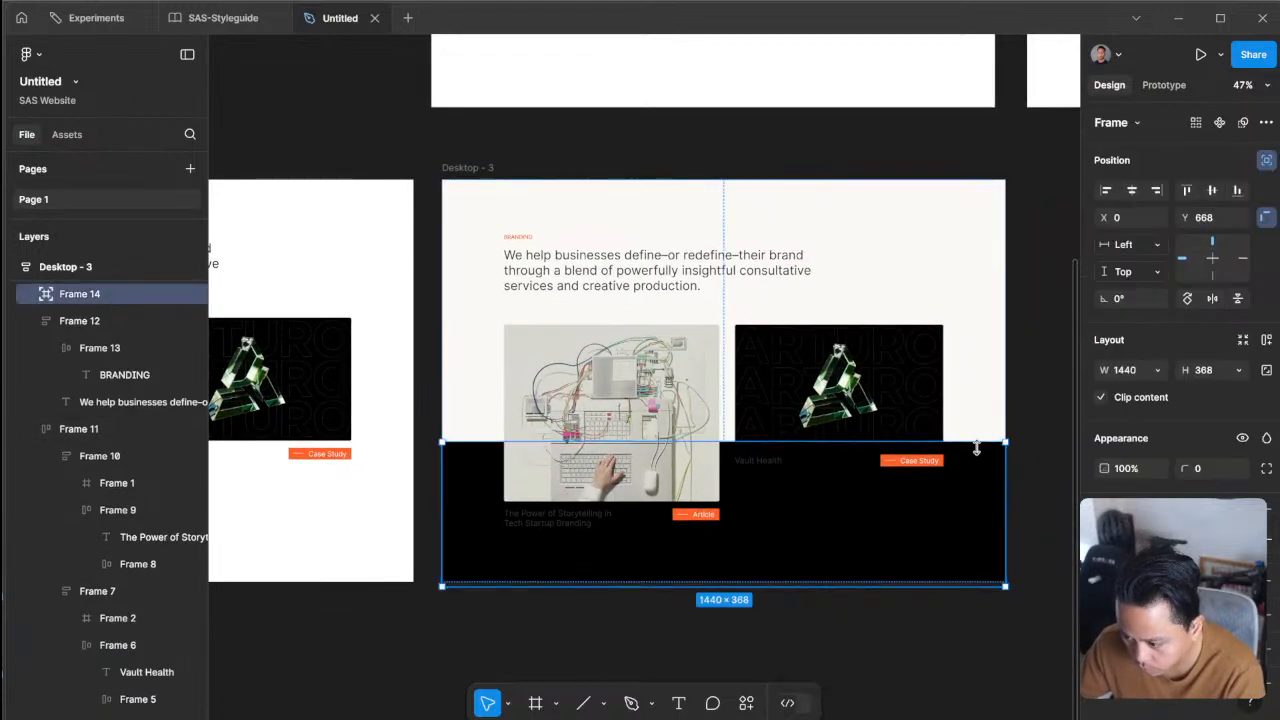
left_click_drag(976, 442, 974, 550)
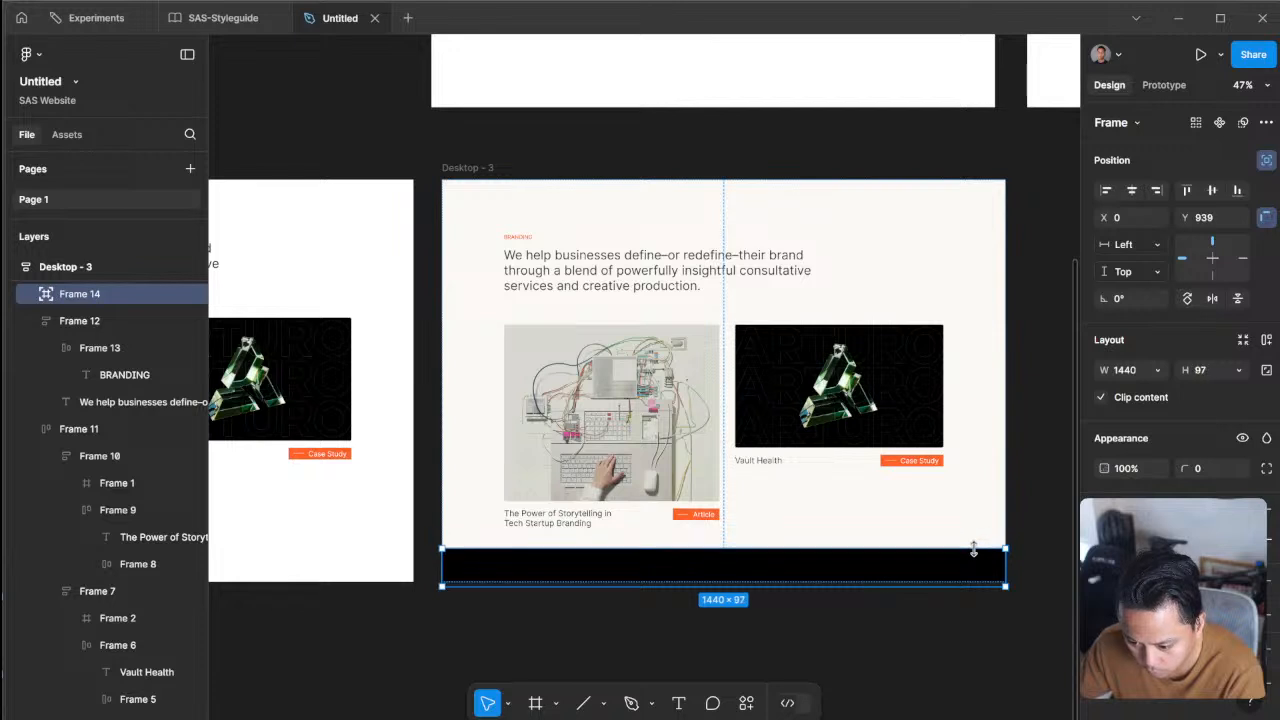
left_click(957, 634)
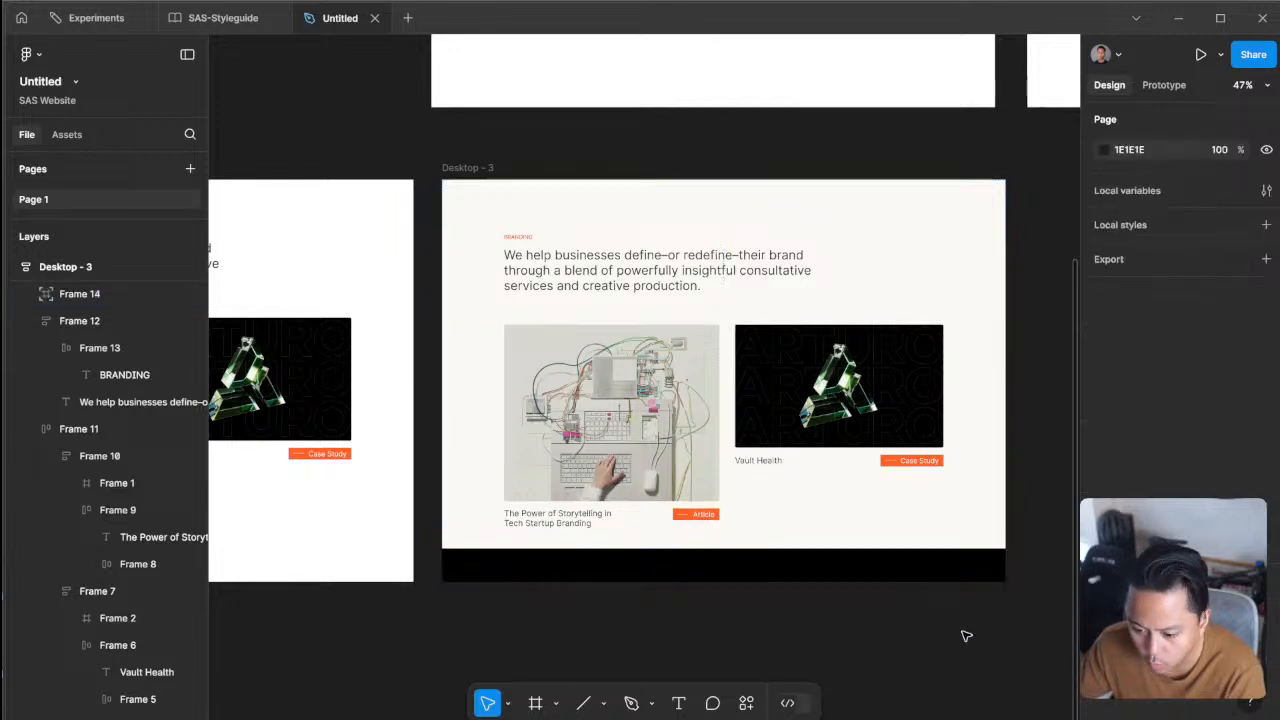
scroll(1000, 640, "left", 2)
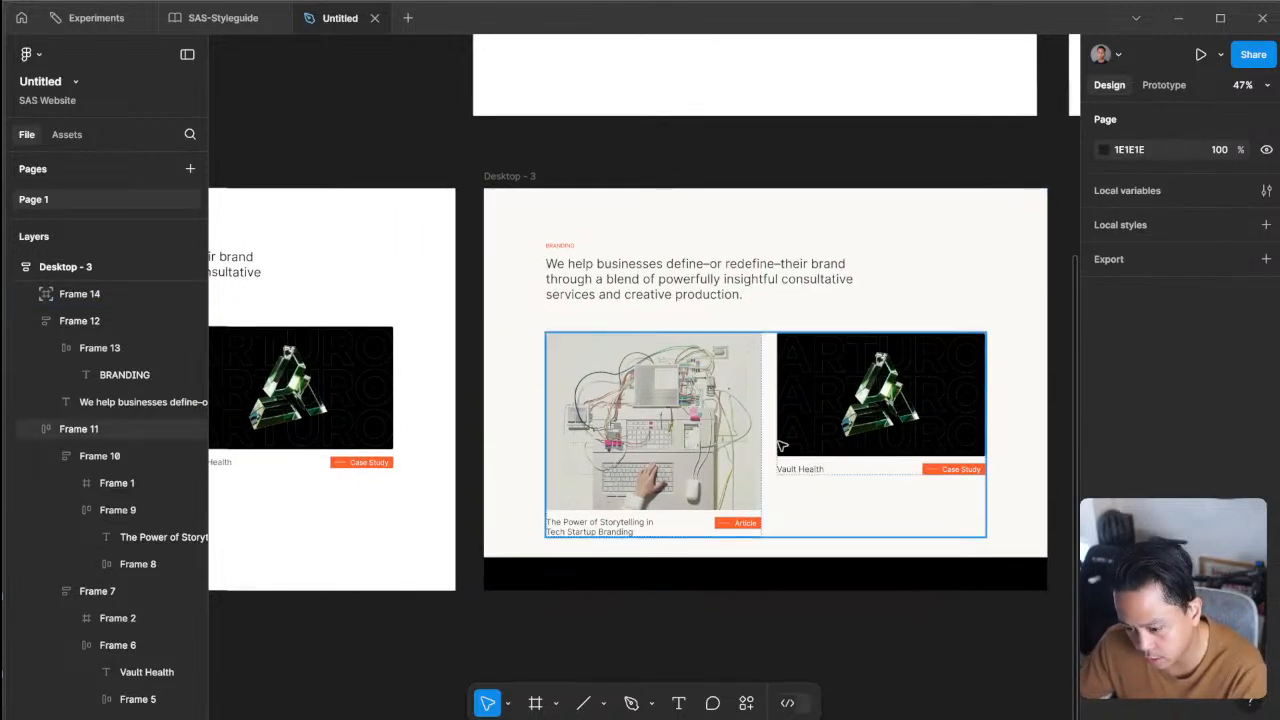
- Stretch the black frame in Desktop - 3 upward from its upper edge to a height of 461
left_click(804, 571)
left_click_drag(814, 559, 746, 408)
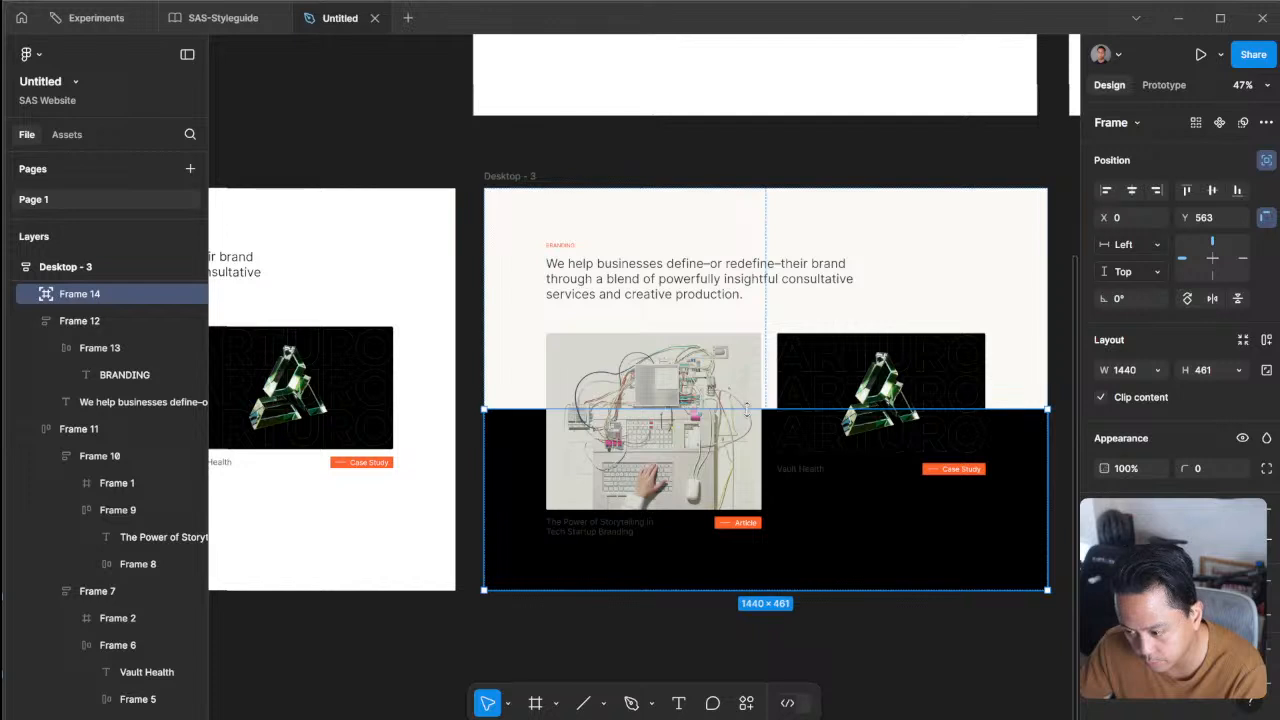
- Recolour the captions under both images in Desktop - 3 to a light grey of HSL 0, 5, 79
left_click(607, 524)
double_click(606, 524)
double_click(607, 525)
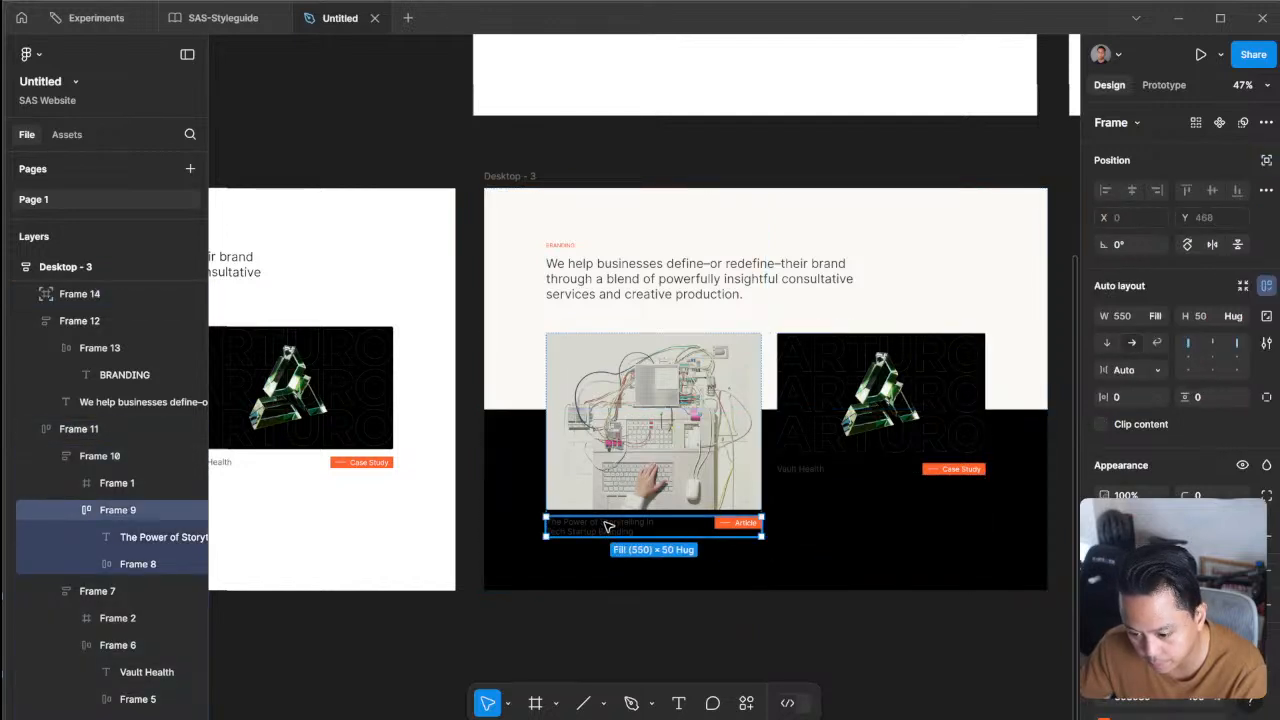
double_click(607, 524)
left_click(803, 472, "shift")
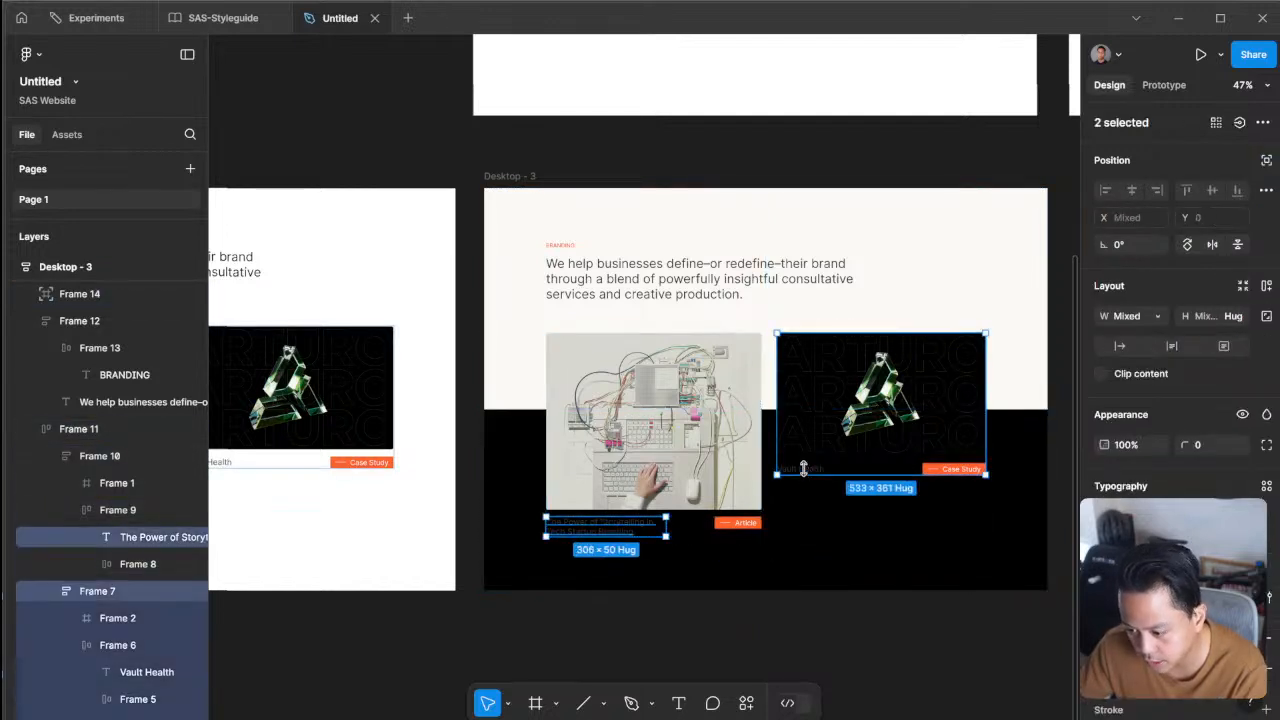
double_click(803, 468, "shift")
double_click(803, 468, "shift")
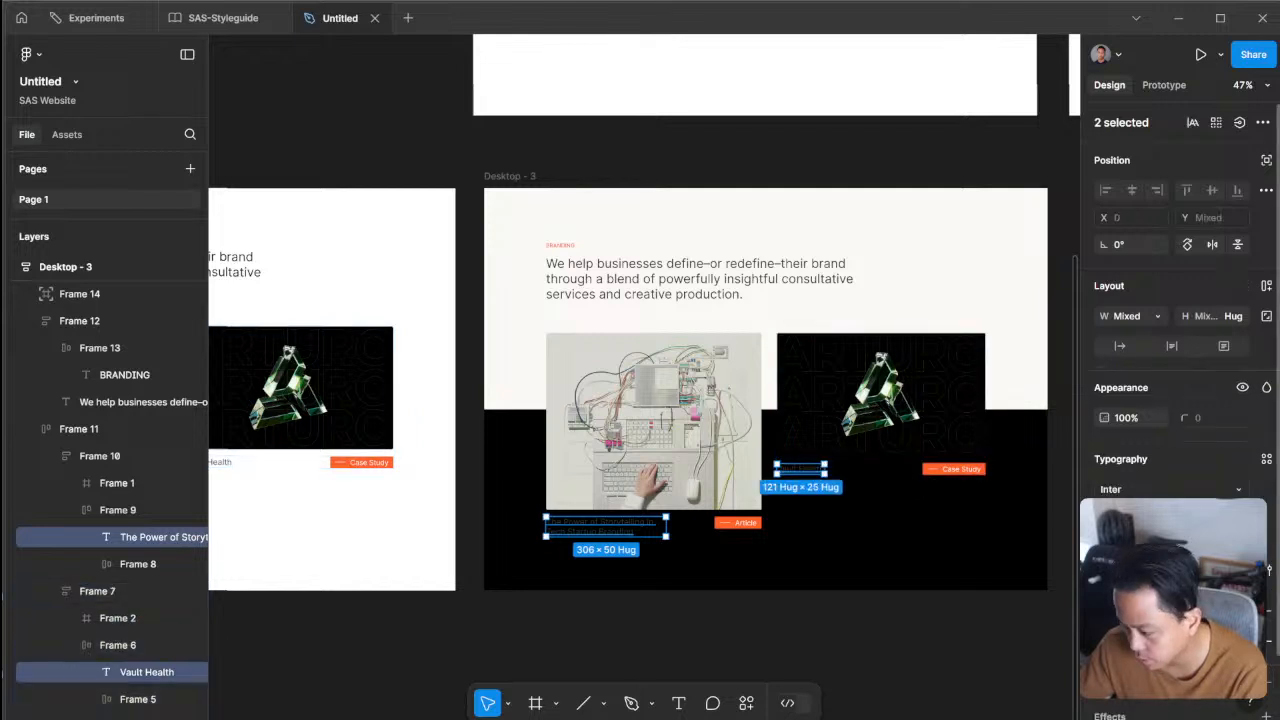
left_click(1107, 641)
left_click_drag(946, 483, 918, 358)
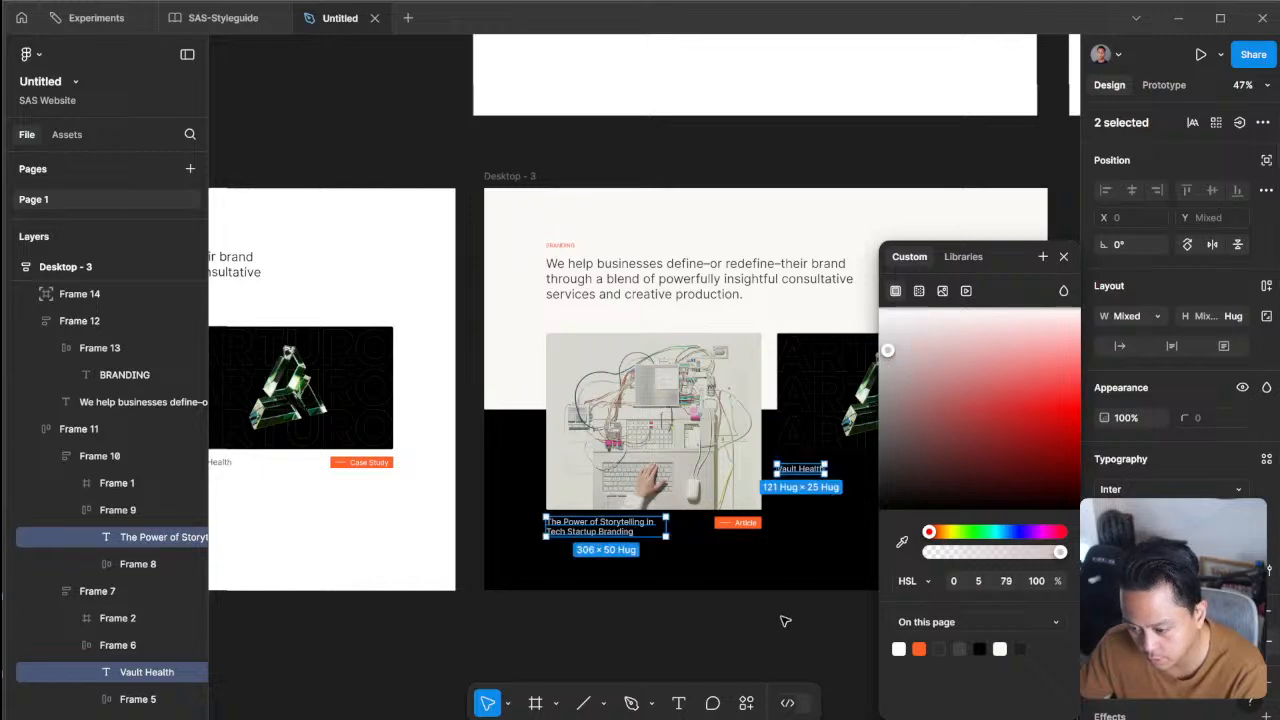
left_click(971, 630)
scroll(927, 659, "up", 4)
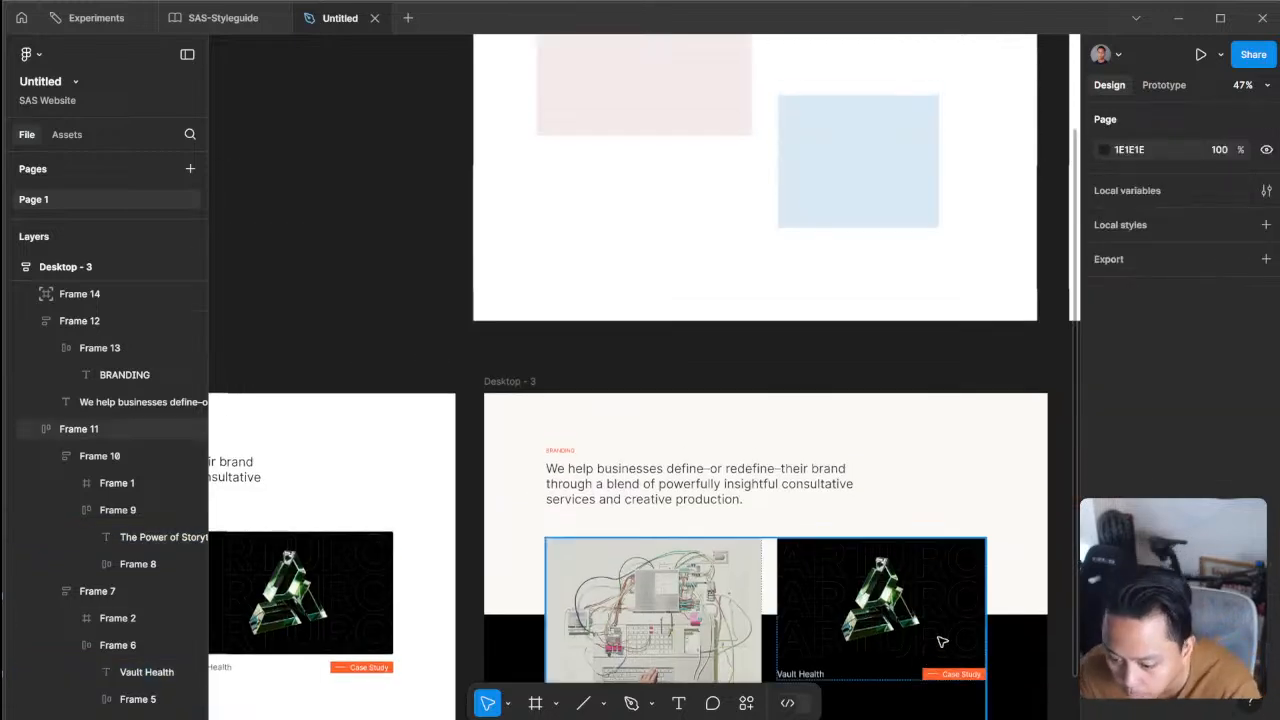
scroll(1000, 347, "down", 4)
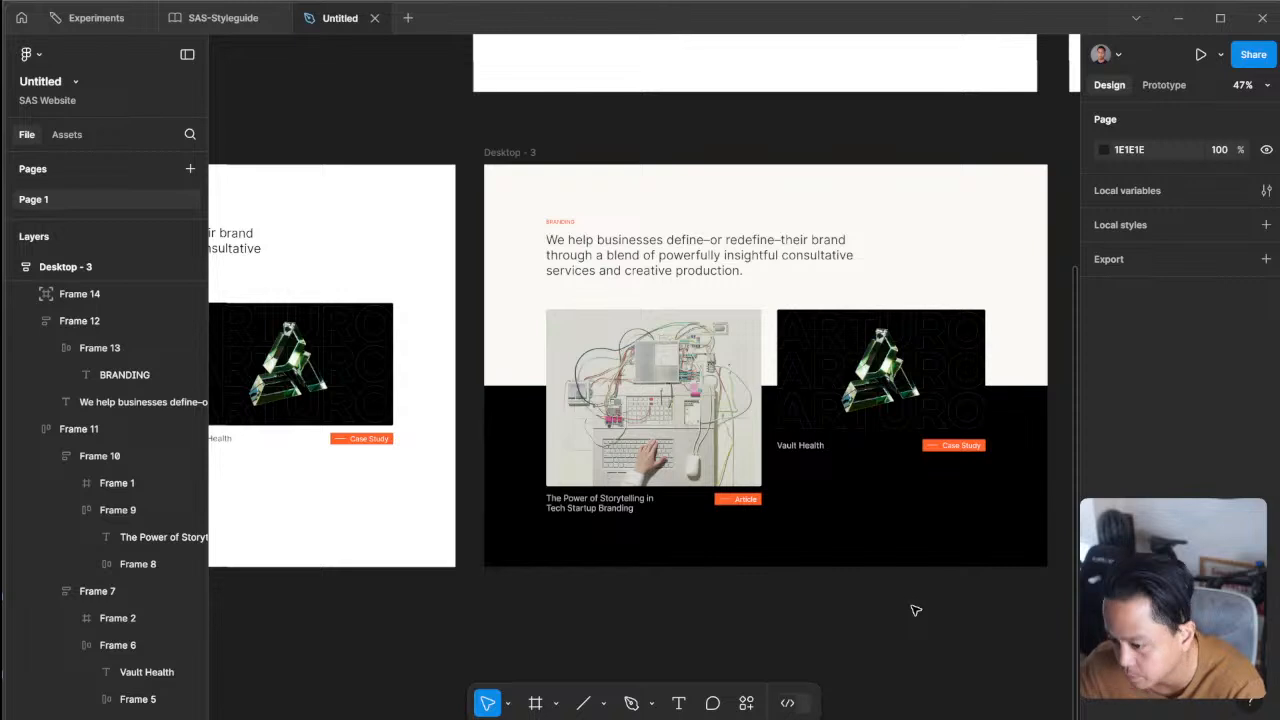
- Soften the black frame's fill to a near-black of HSL 0, 0, 5 and deselect it
left_click(1018, 492)
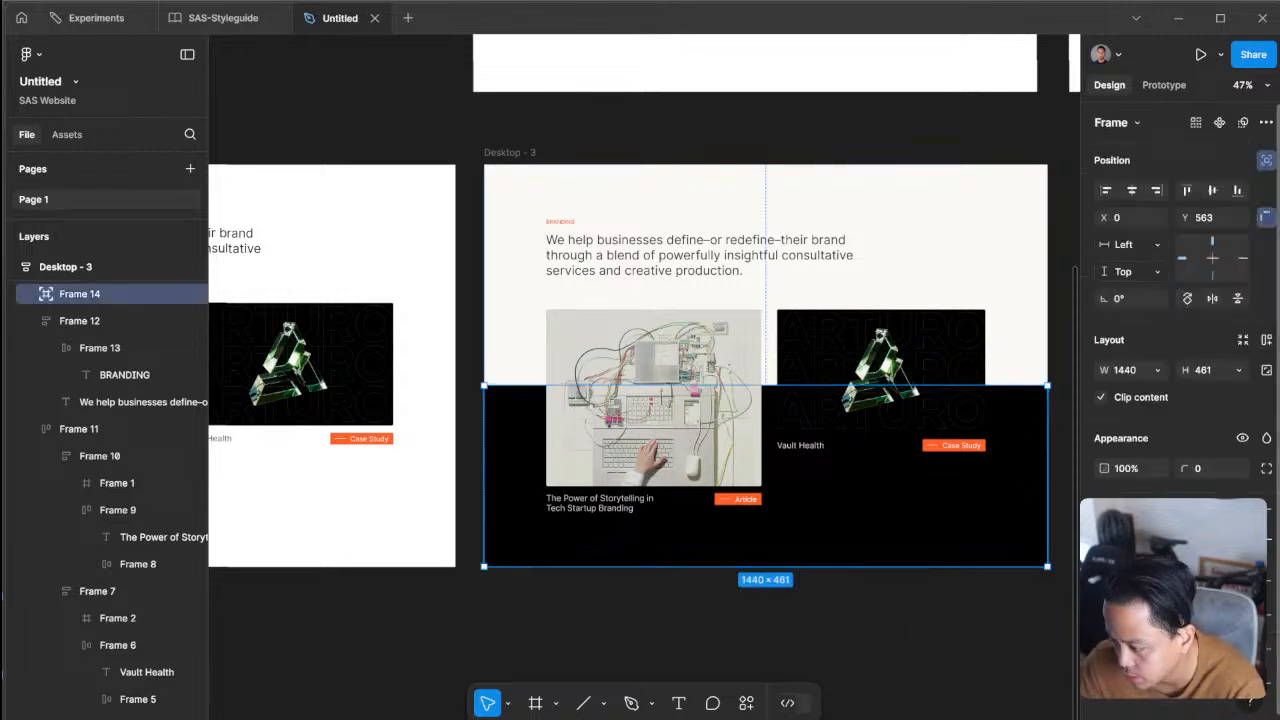
left_click(1105, 540)
left_click_drag(925, 463, 854, 504)
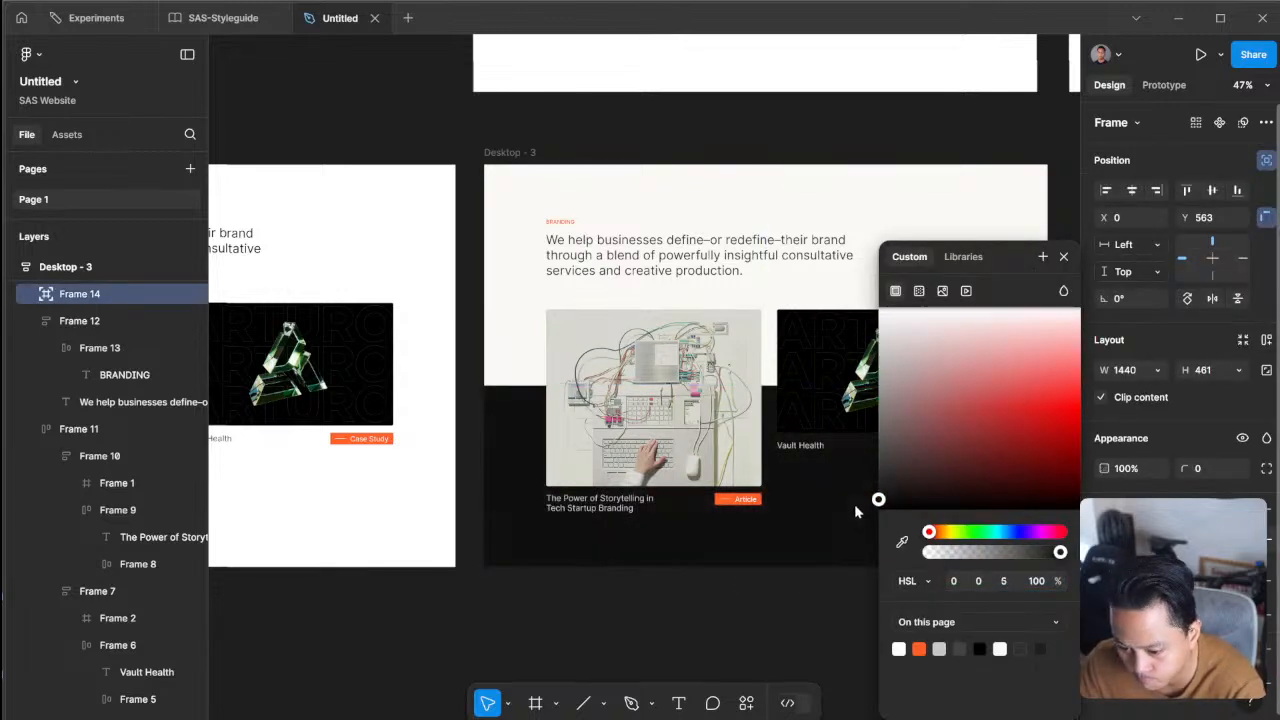
left_click(737, 626)
left_click(745, 626)
scroll(884, 628, "down", 2)
scroll(884, 628, "up", 2)
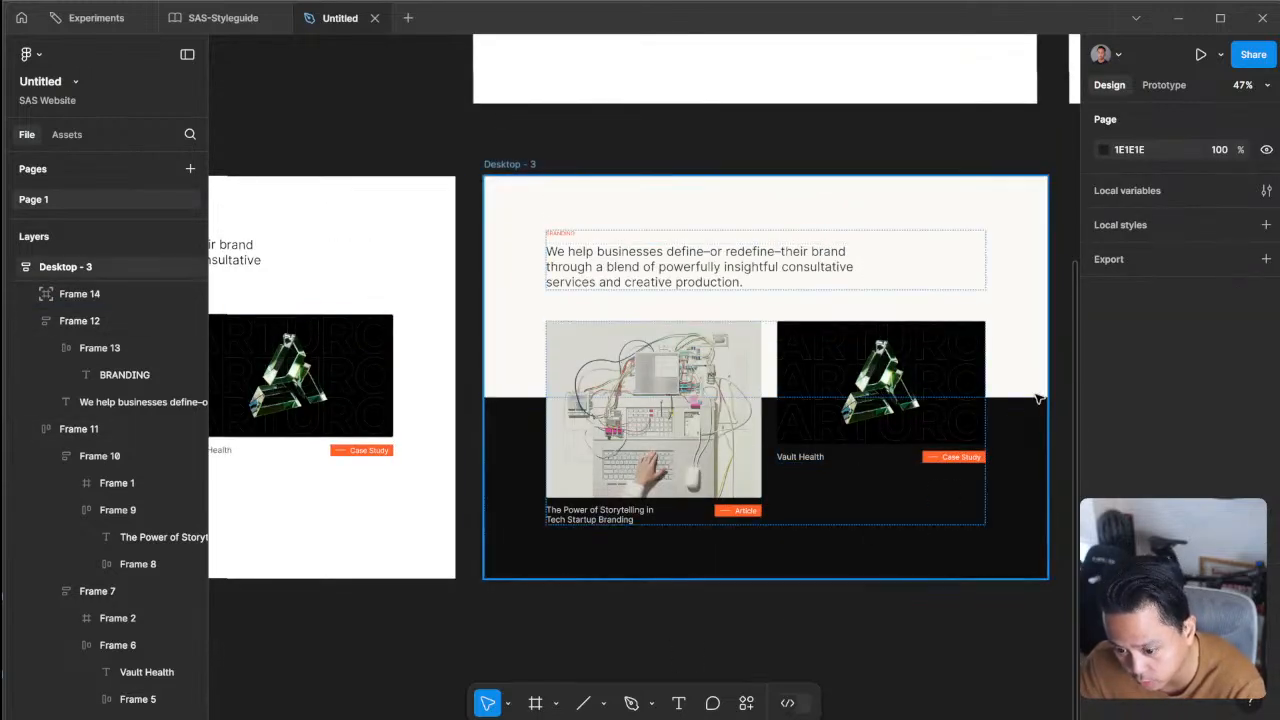
- Narrow the near-black frame from its right edge to a width of 641 and deselect it
left_click(1034, 447)
left_click_drag(1052, 421, 705, 428)
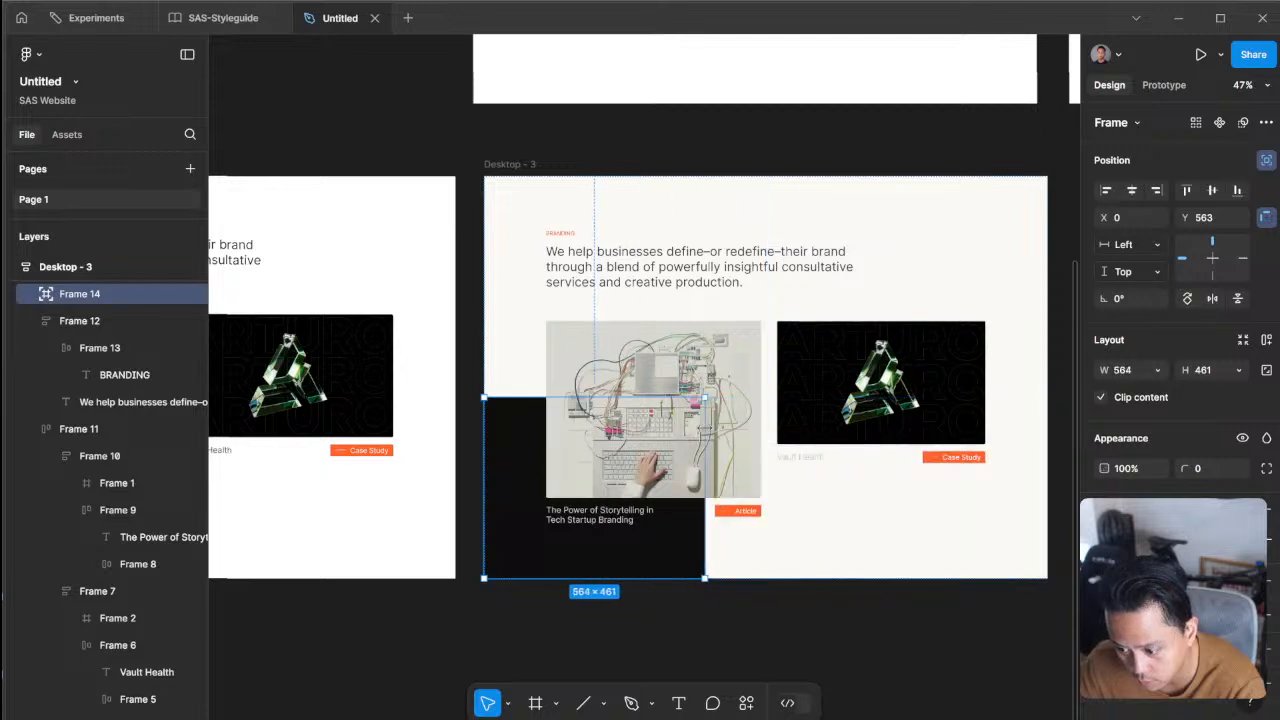
left_click(852, 622)
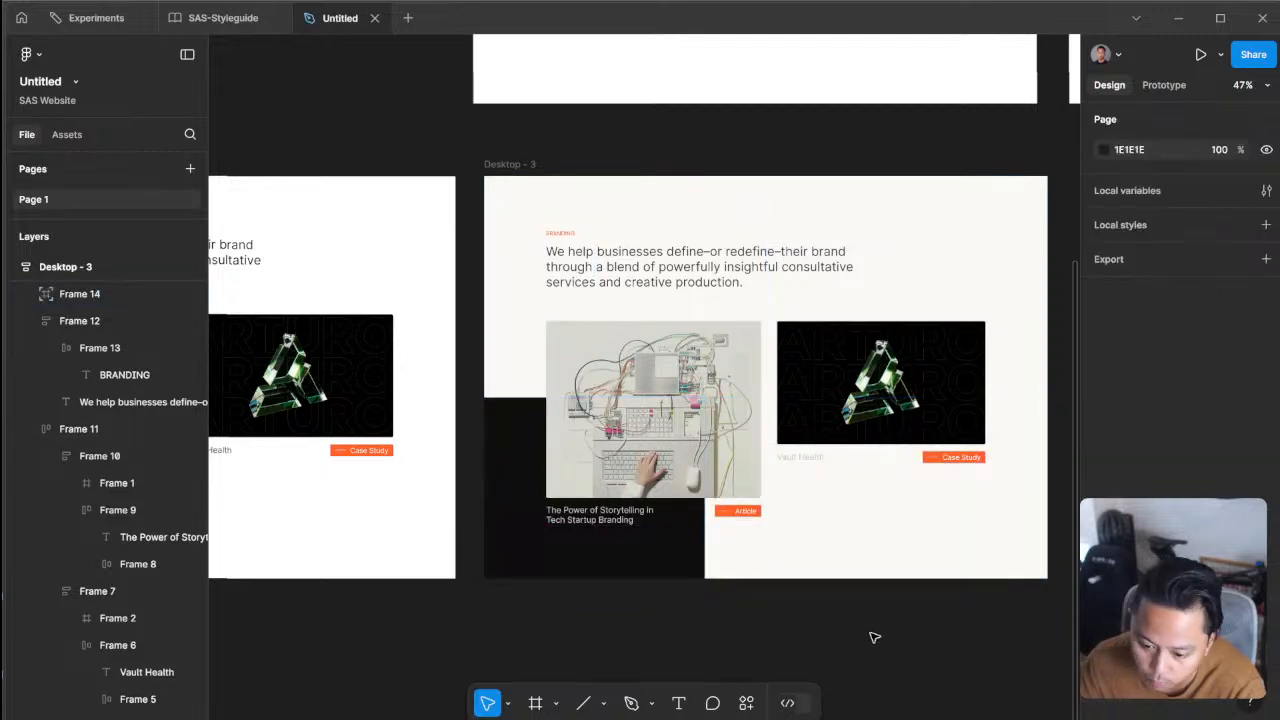
left_click(680, 551)
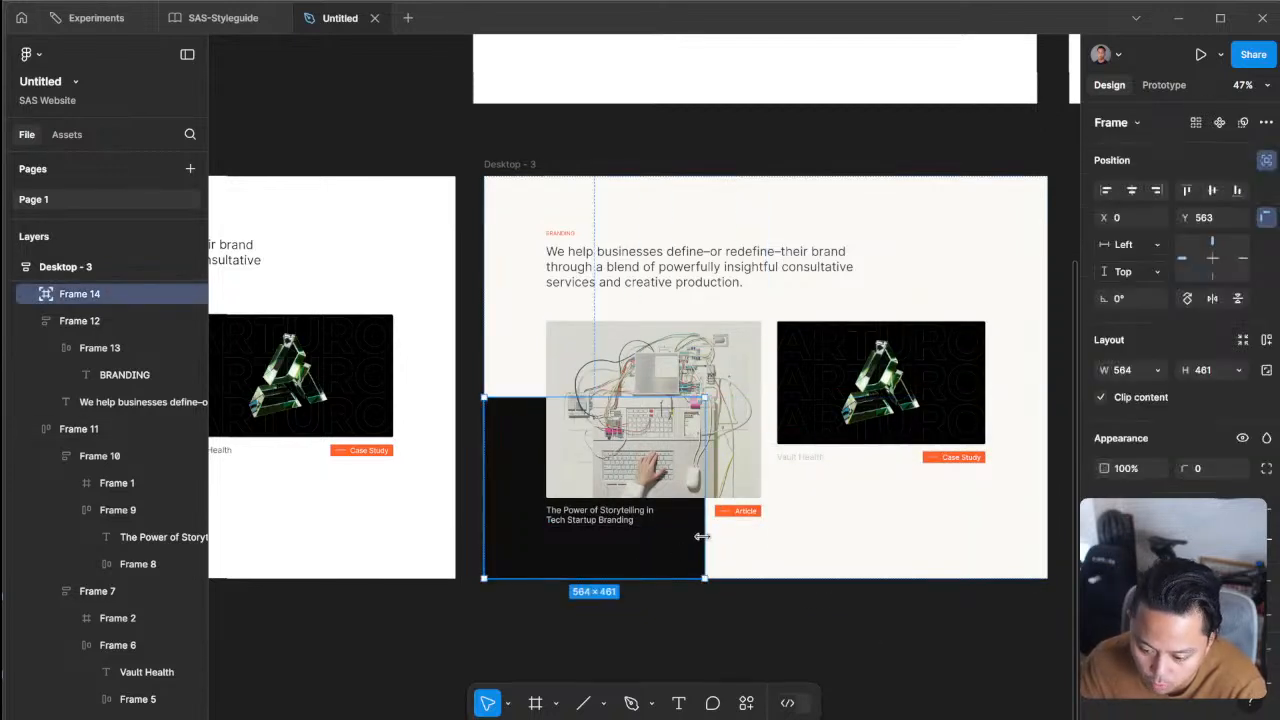
left_click_drag(705, 537, 735, 526)
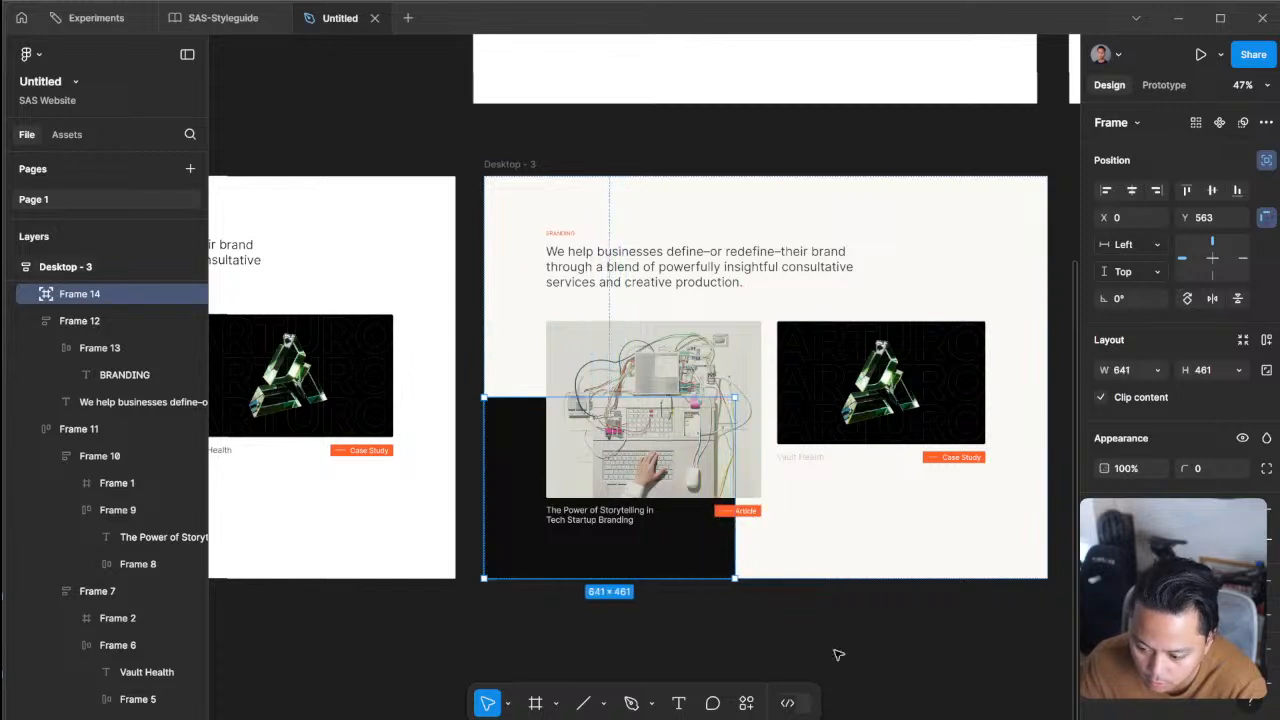
left_click(892, 667)
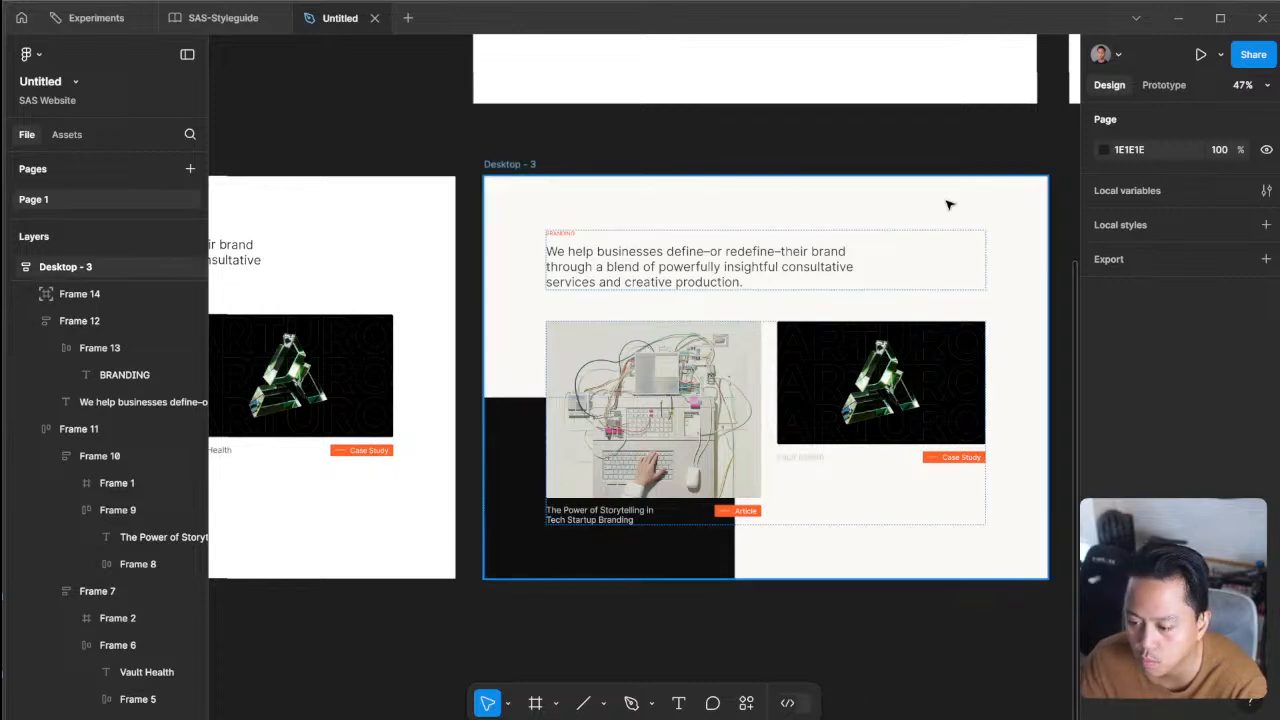
- Duplicate the near-black frame behind the Vault Health image at the artboard's right edge, trimming it to 280 wide and lowering its upper edge
left_click_drag(531, 518, 876, 355)
left_click_drag(904, 434, 754, 450)
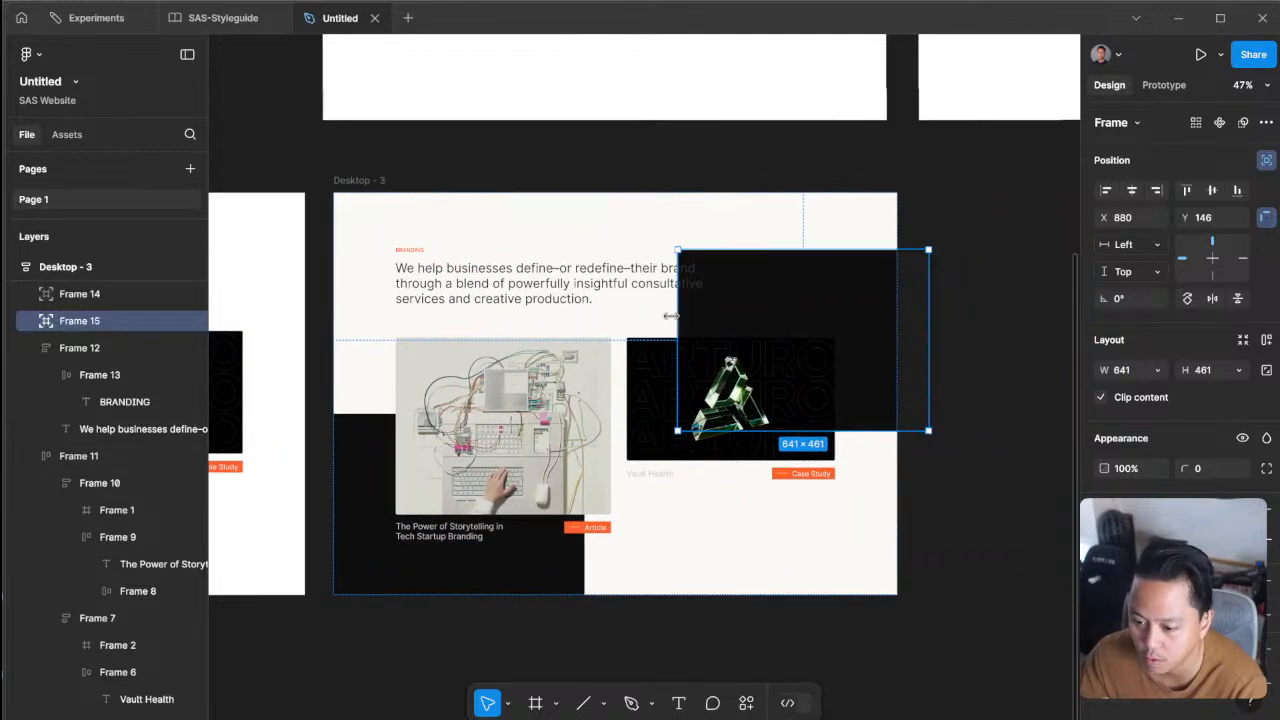
left_click_drag(678, 326, 789, 330)
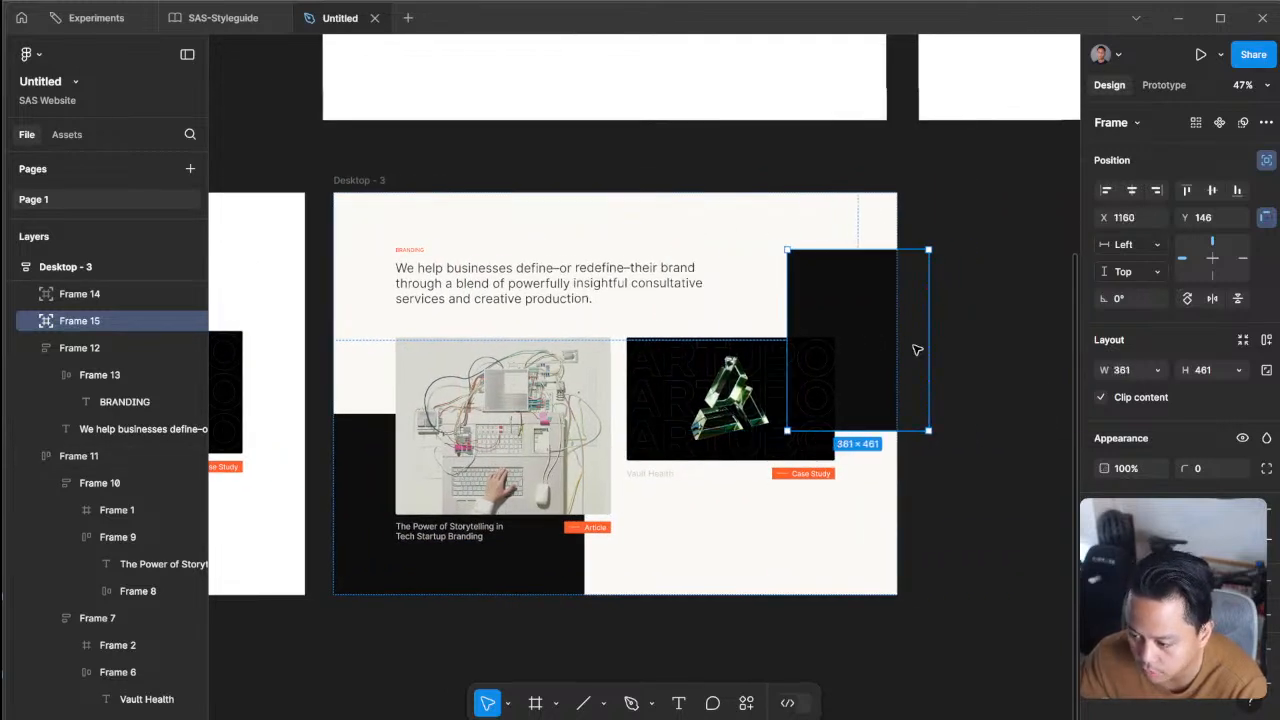
left_click_drag(924, 338, 900, 337)
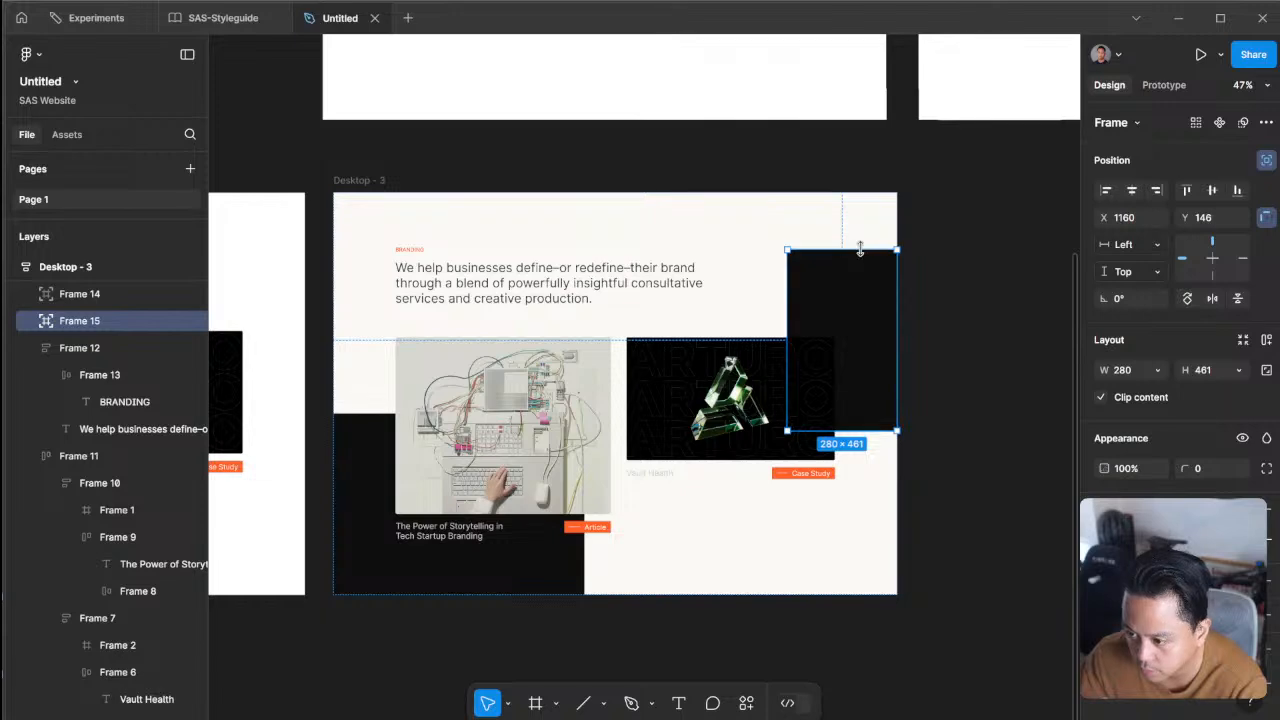
left_click_drag(860, 251, 859, 306)
left_click(966, 584)
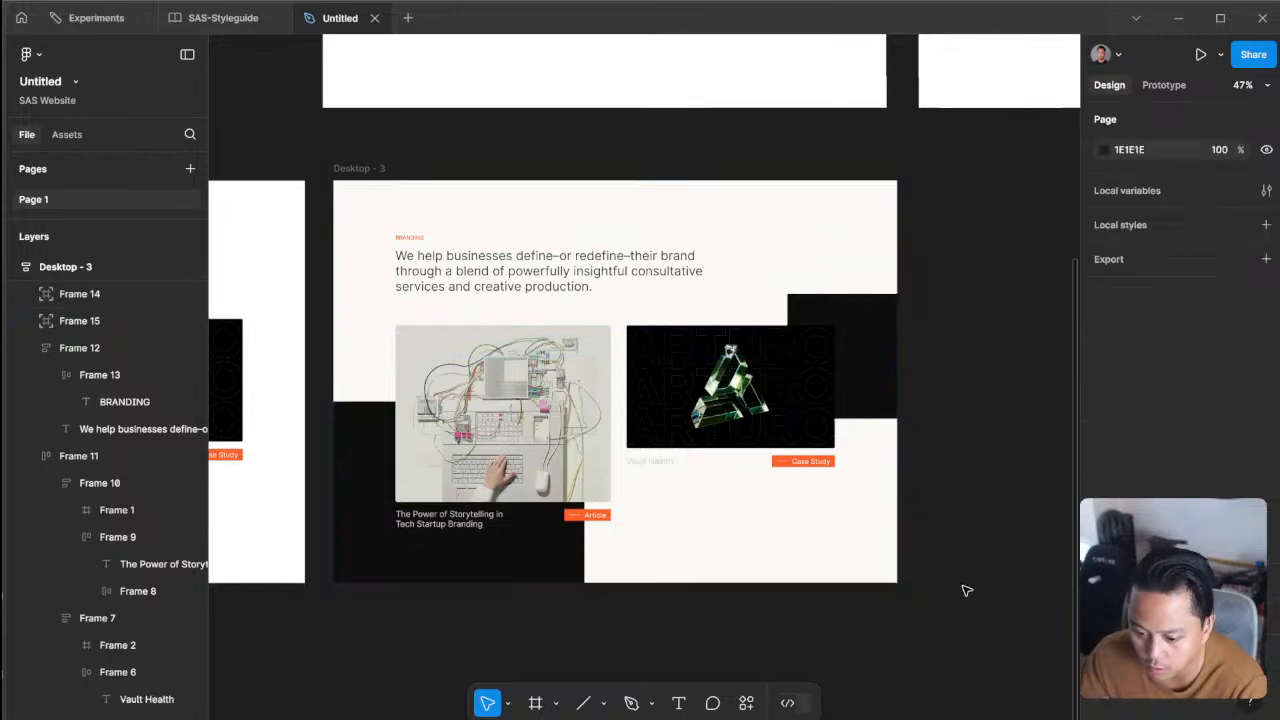
- Duplicate the Desktop - 3 artboard into the empty space to its right
scroll(966, 589, "up", 2)
scroll(961, 596, "down", 5)
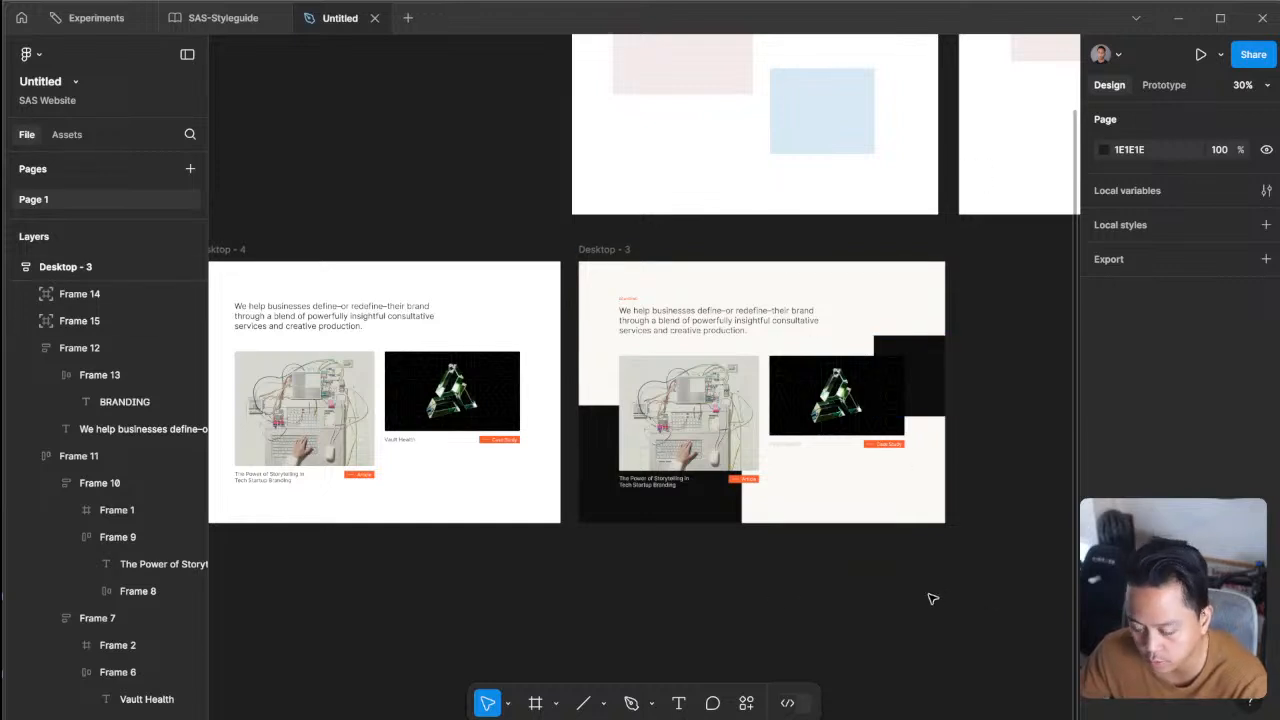
scroll(942, 603, "right", 4)
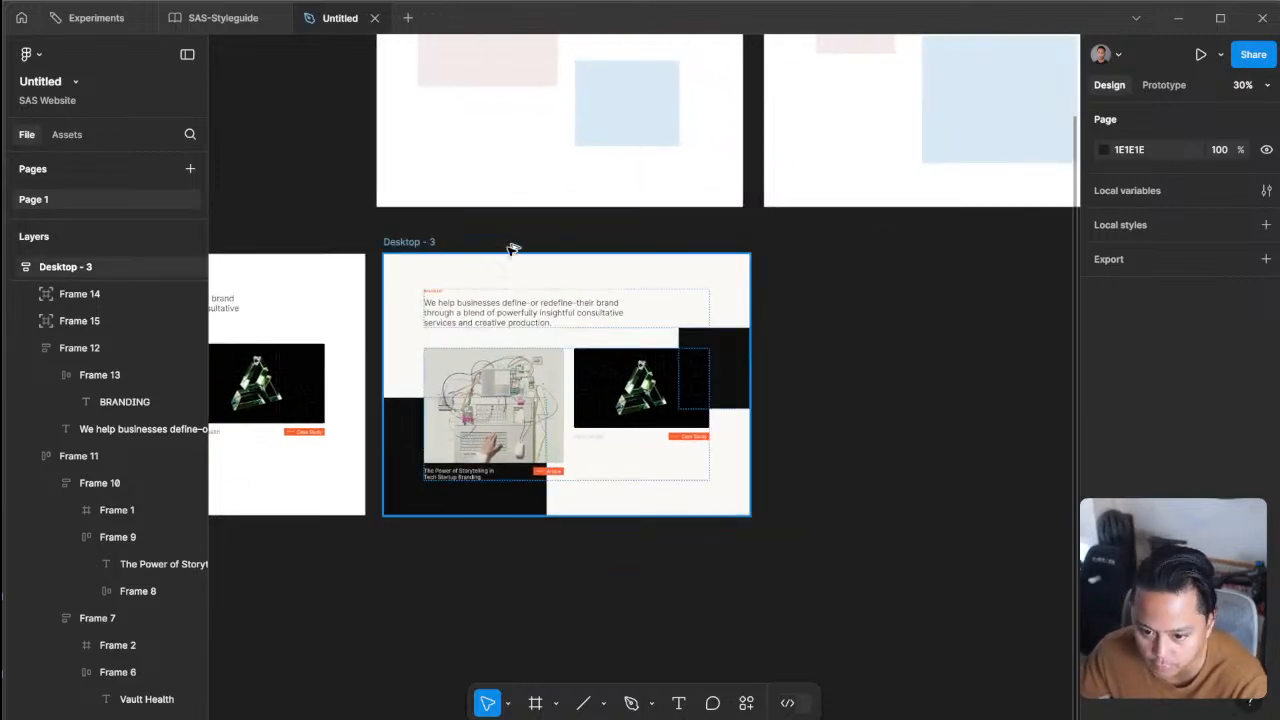
left_click_drag(413, 243, 796, 256)
scroll(806, 563, "right", 3)
- Delete both near-black frames from the Desktop - 5 copy
left_click(750, 478)
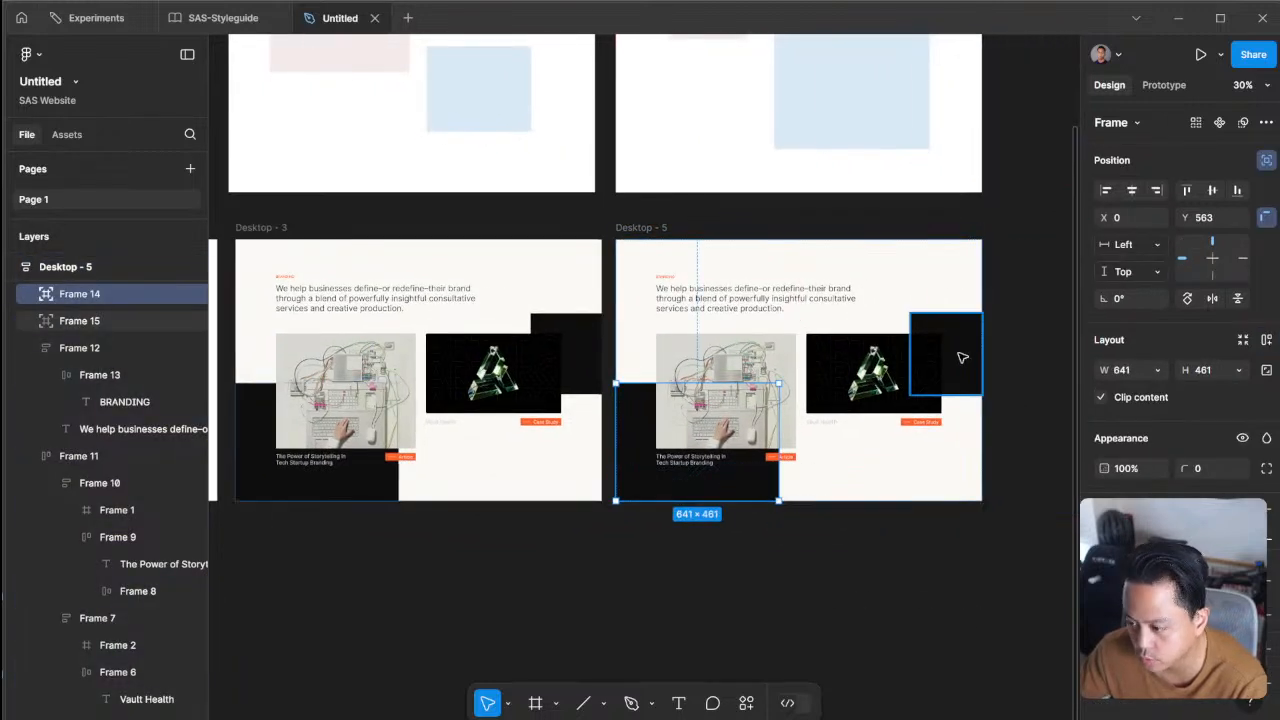
left_click(962, 357, "shift")
key("Delete")
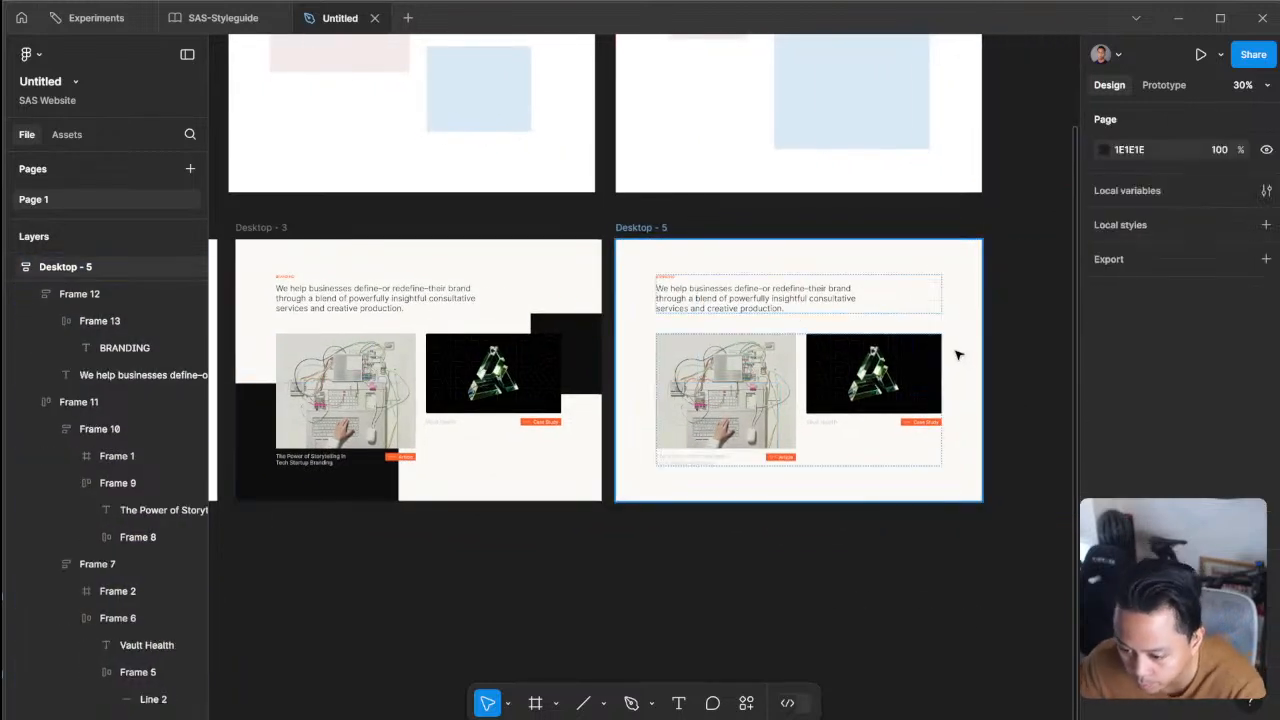
- Recolour the captions under both images in Desktop - 5 to a dark grey and deselect them
scroll(789, 437, "down", 1)
left_click(709, 455)
left_click(709, 455, "ctrl")
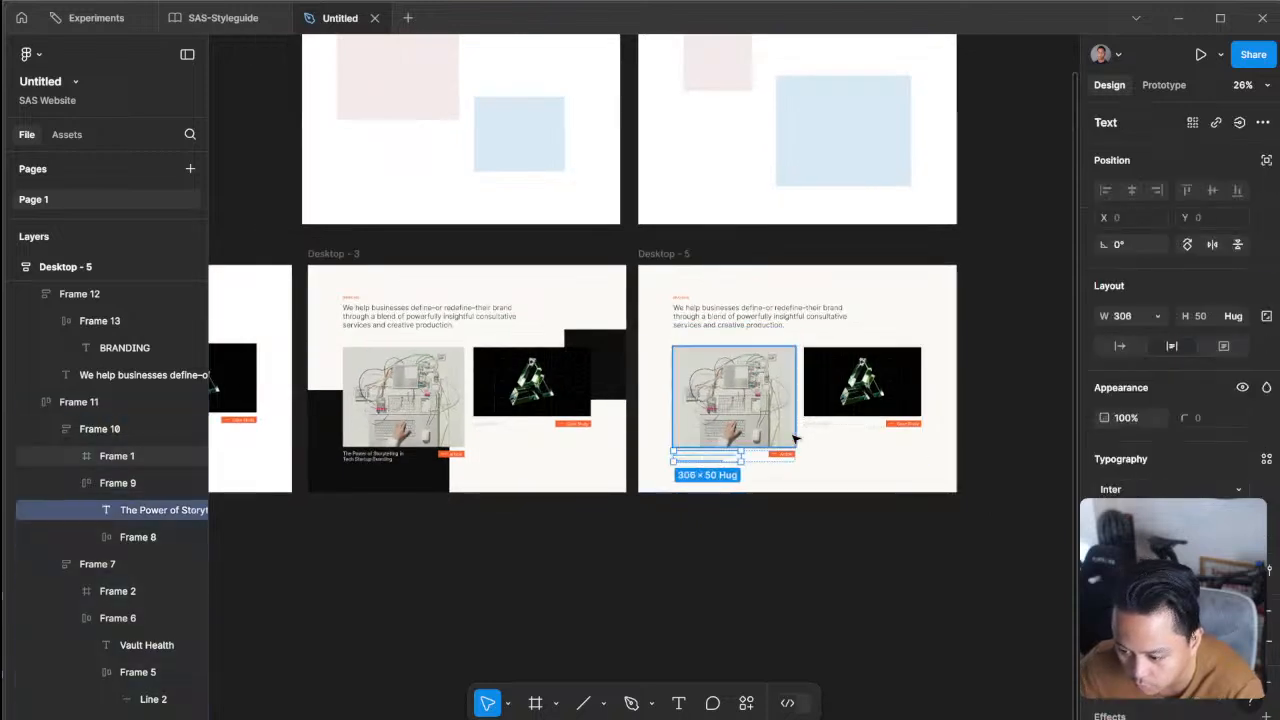
left_click(815, 424, "ctrl+shift")
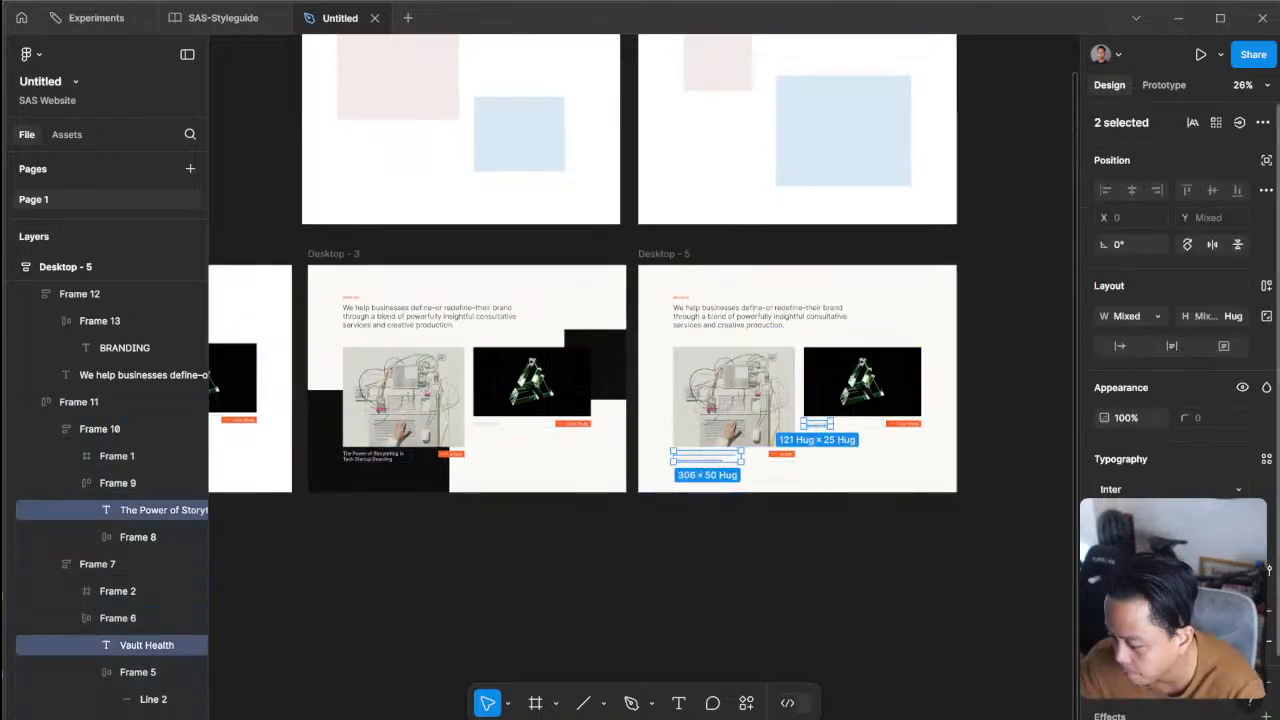
left_click(1105, 640)
left_click_drag(941, 499, 857, 471)
left_click(786, 580)
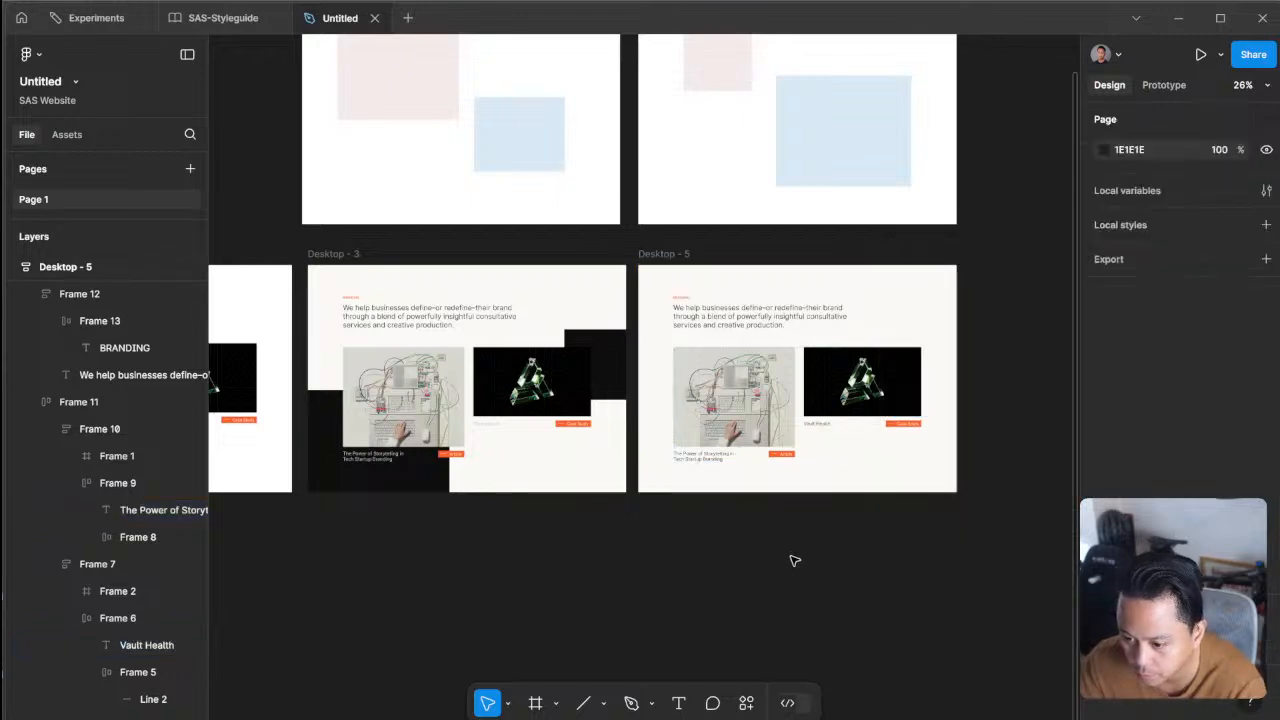
- Recolour the whole intro paragraph in Desktop - 5 to a grey of HSL 0, 0, 70
scroll(794, 561, "up", 5)
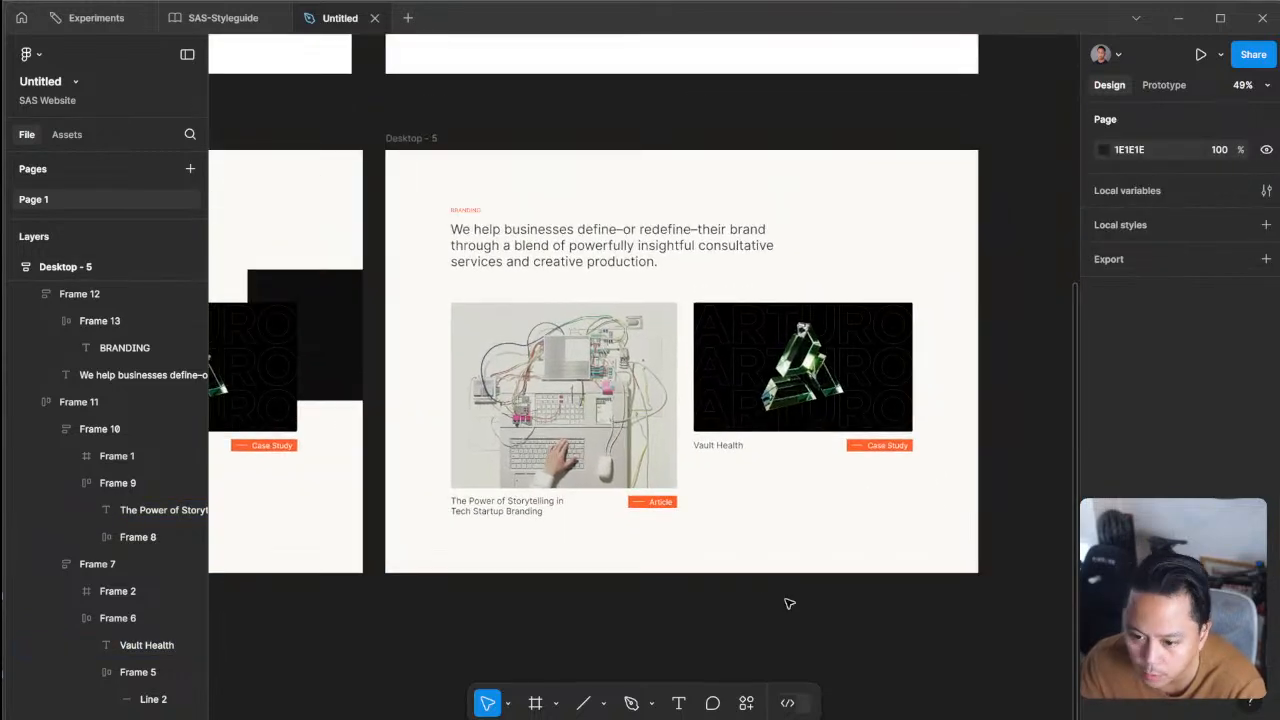
left_click(569, 245)
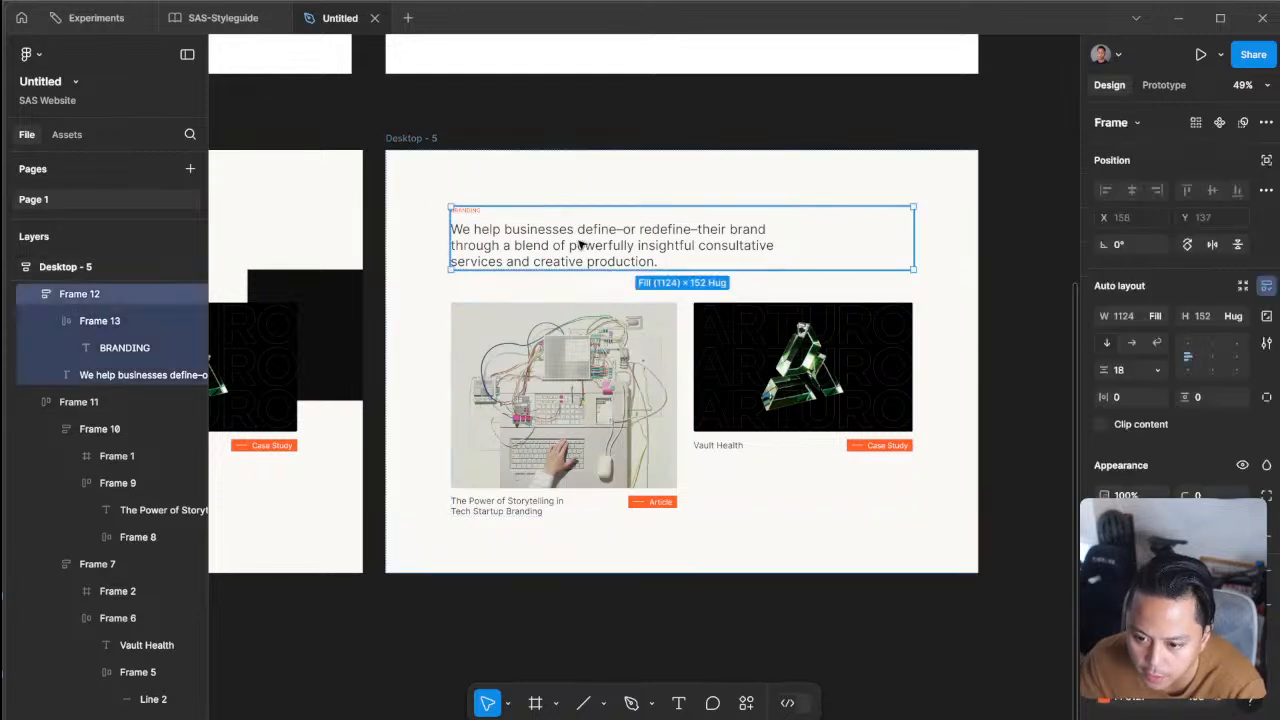
double_click(569, 245)
key("ctrl+a")
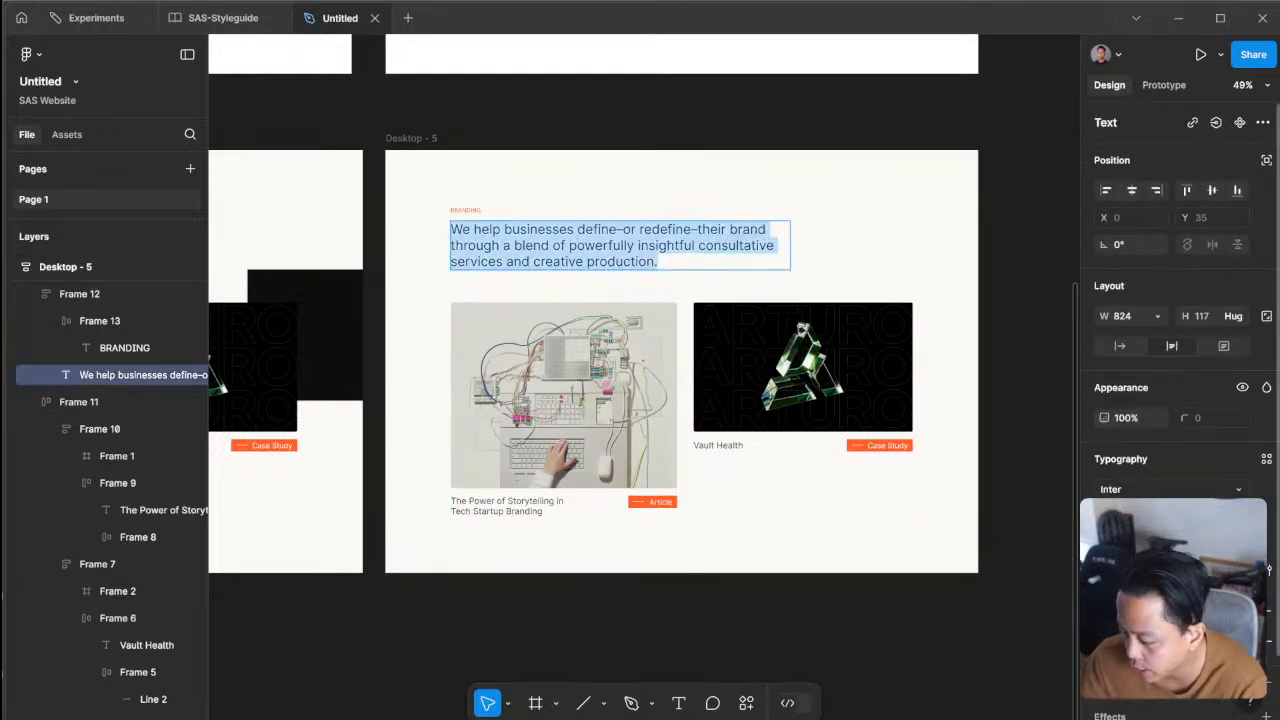
left_click(1106, 641)
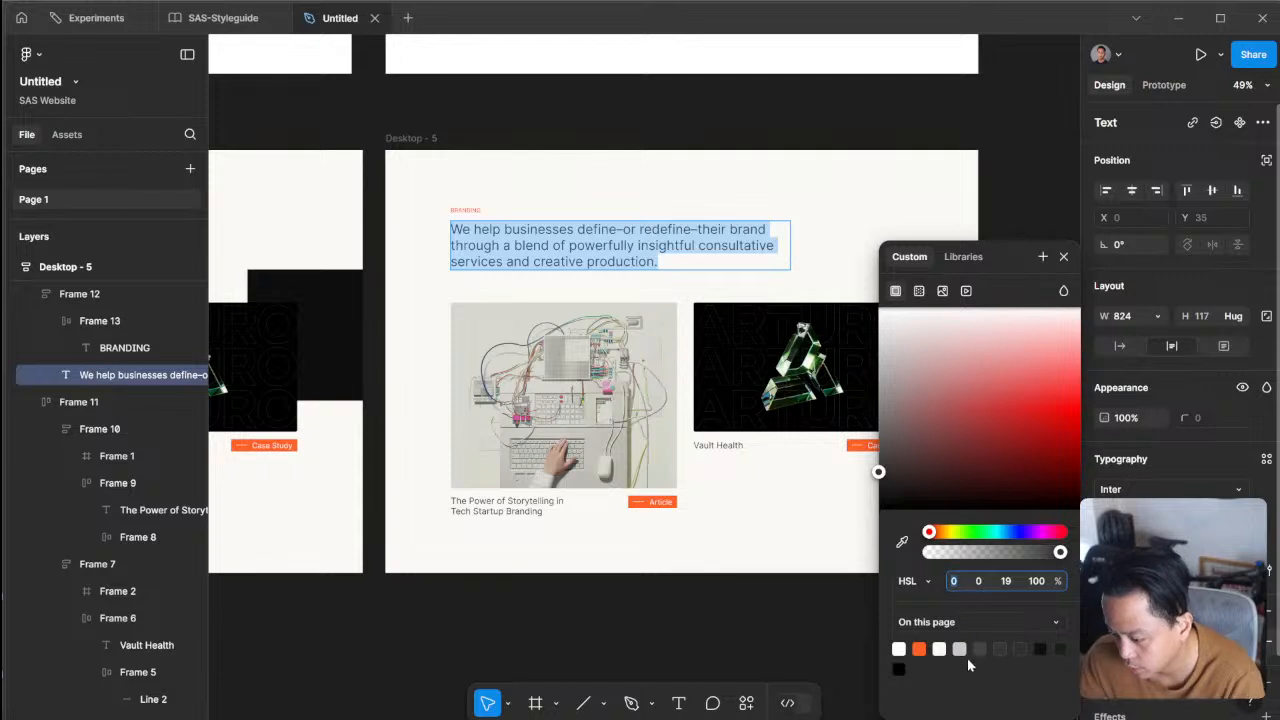
left_click_drag(878, 471, 891, 444)
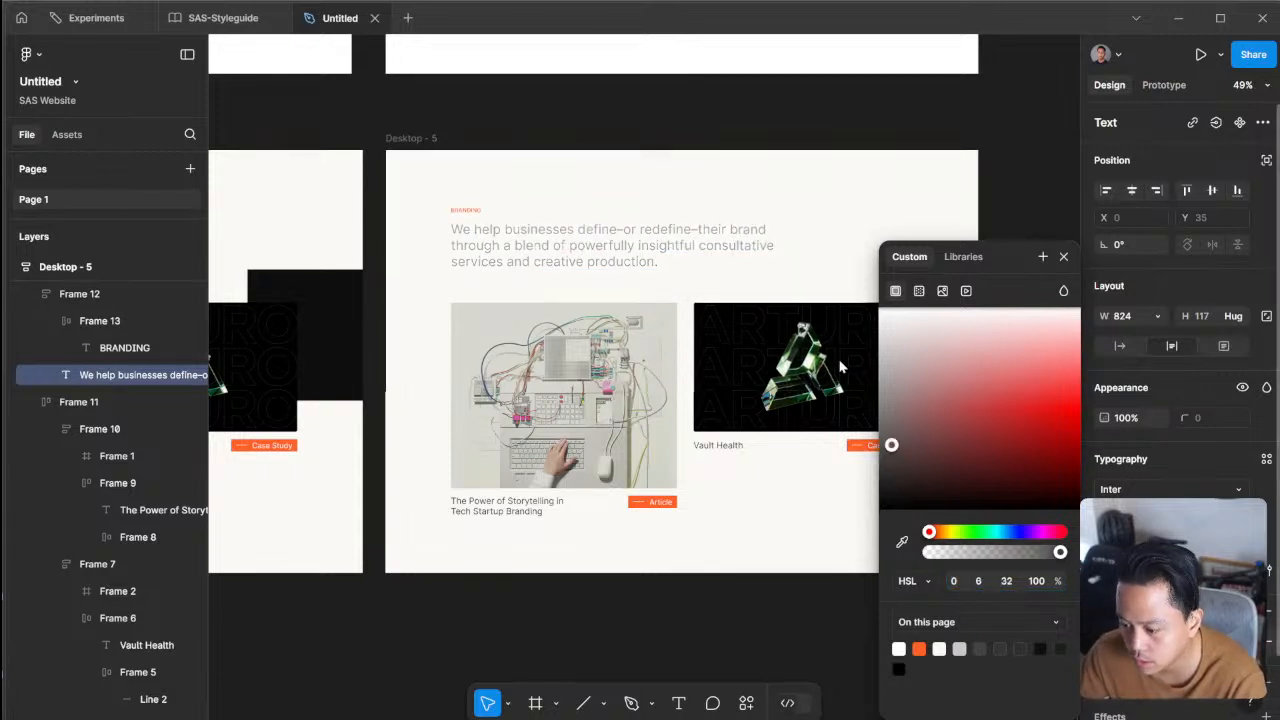
mouse_move(840, 367)
left_mouse_down()
mouse_move(833, 345)
mouse_move(824, 400)
mouse_move(818, 378)
left_mouse_up()
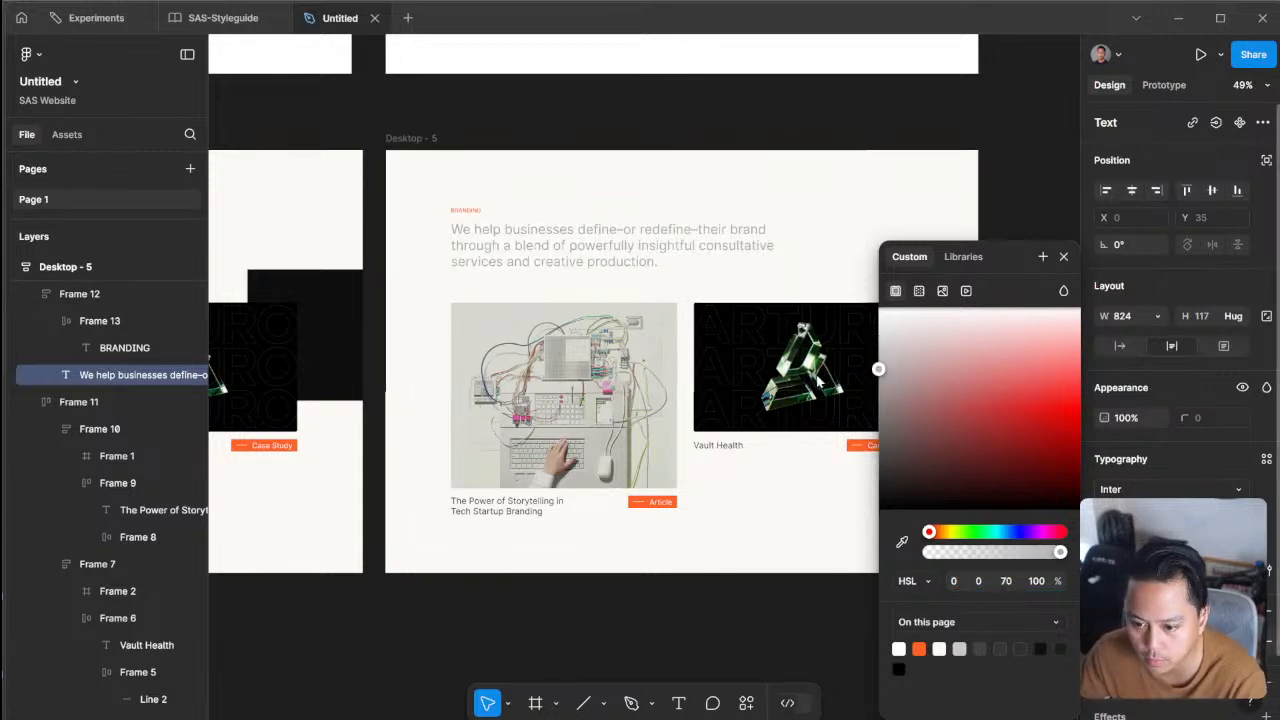
- Set the words "define–or redefine–their brand" in the intro paragraph to hex colour 303030 and deselect the text
double_click(578, 230)
left_click_drag(578, 230, 652, 230)
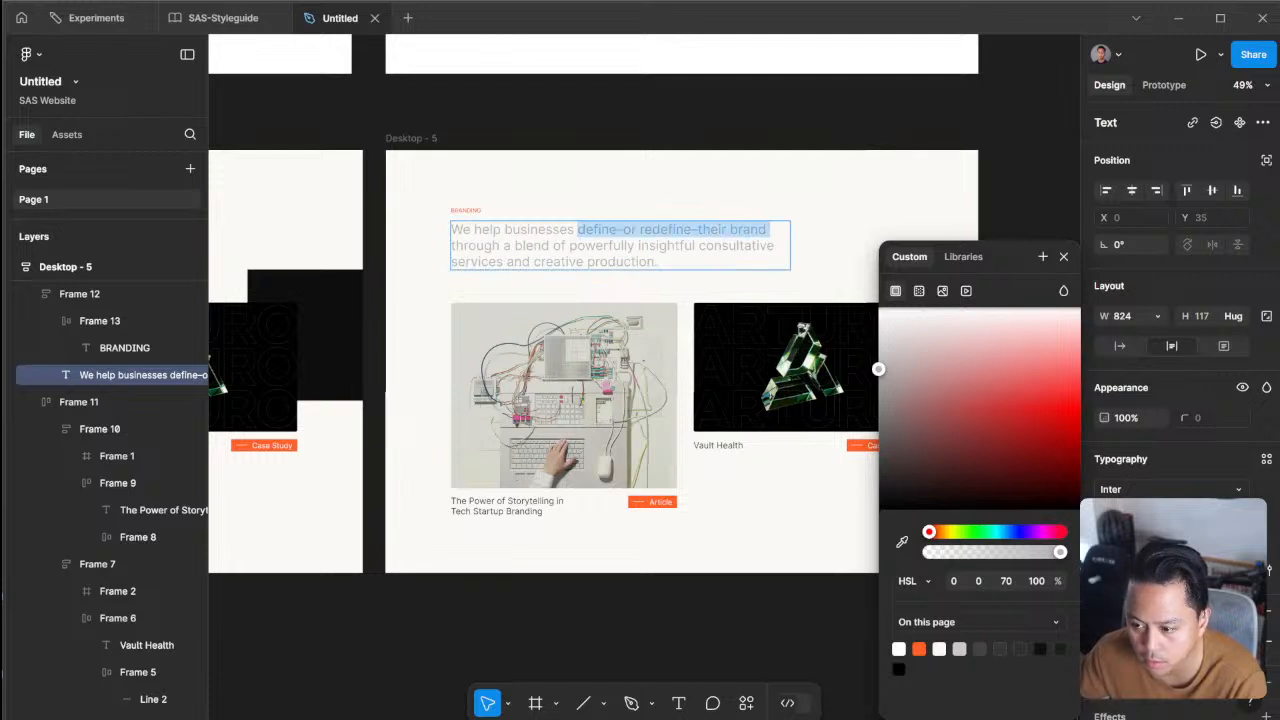
left_click(912, 582)
left_click(920, 517)
left_click(944, 580)
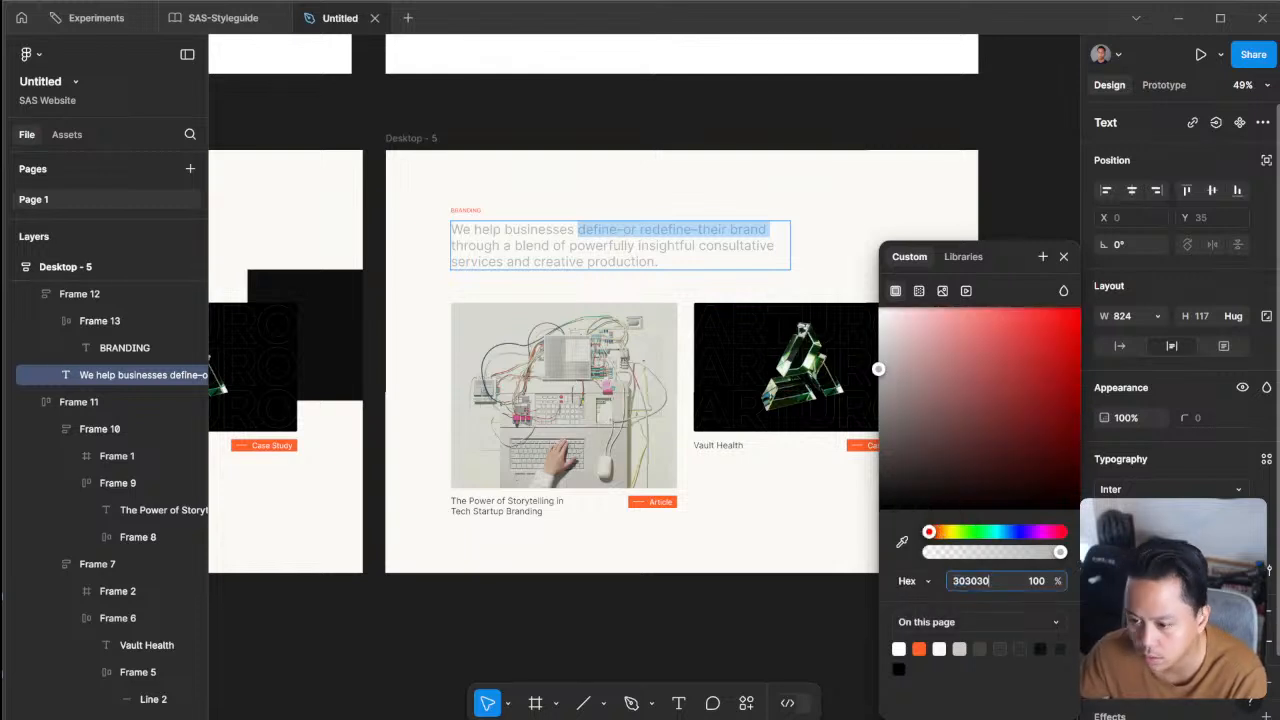
key("Return")
left_click(546, 522)
left_click(774, 588)
scroll(843, 624, "down", 1)
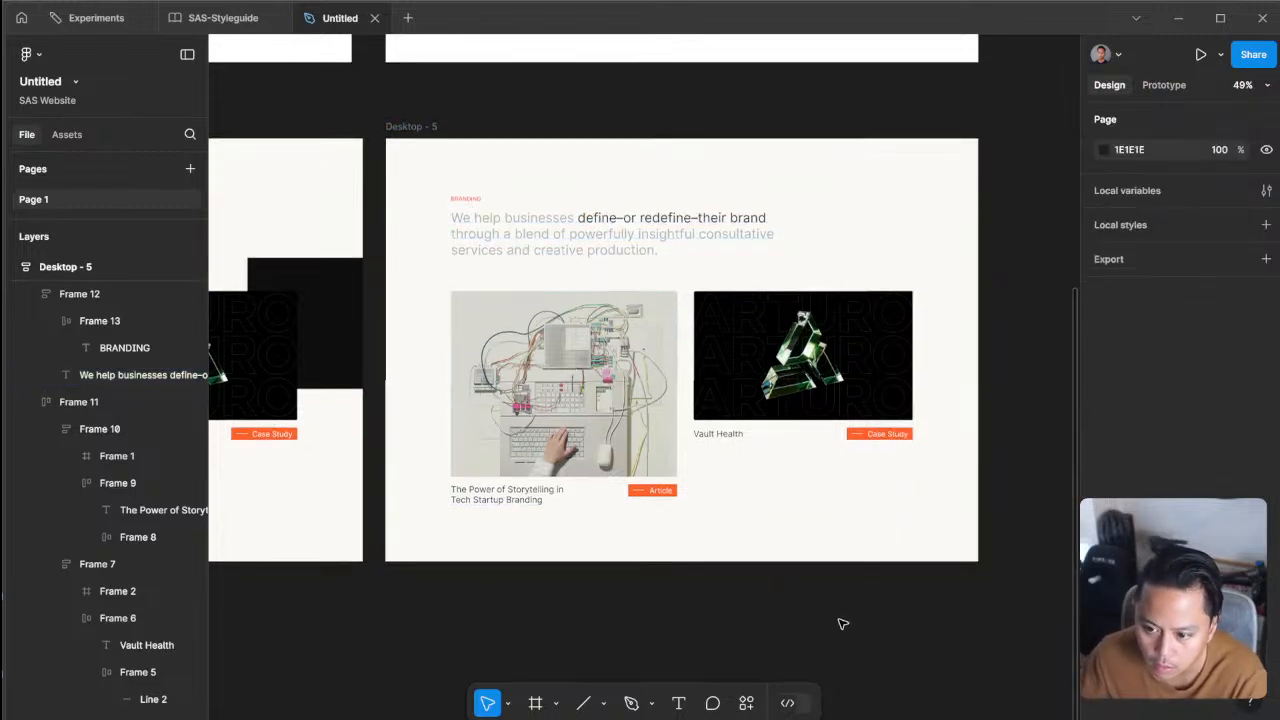
- Recolour the words "We help businesses" in the Desktop - 5 intro paragraph to a dark grey, about hex 383838
scroll(842, 624, "down", 3)
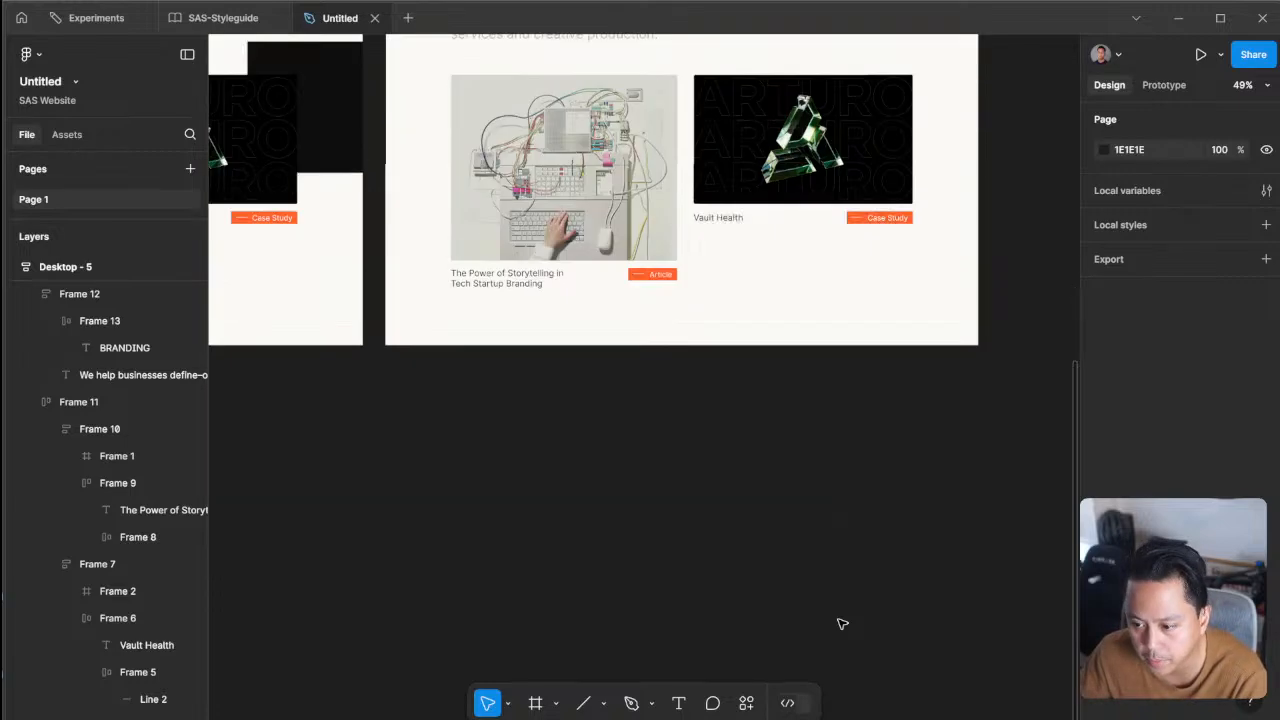
scroll(842, 624, "up", 6)
scroll(842, 624, "down", 3)
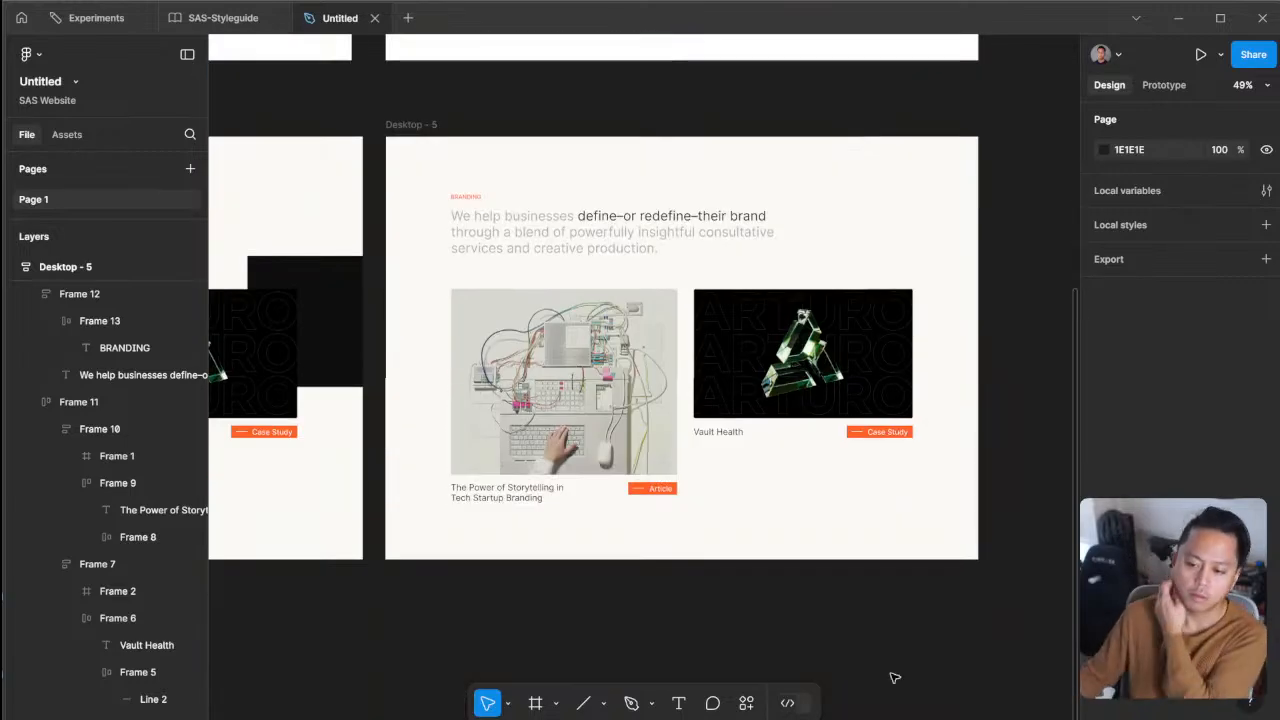
left_click(505, 313)
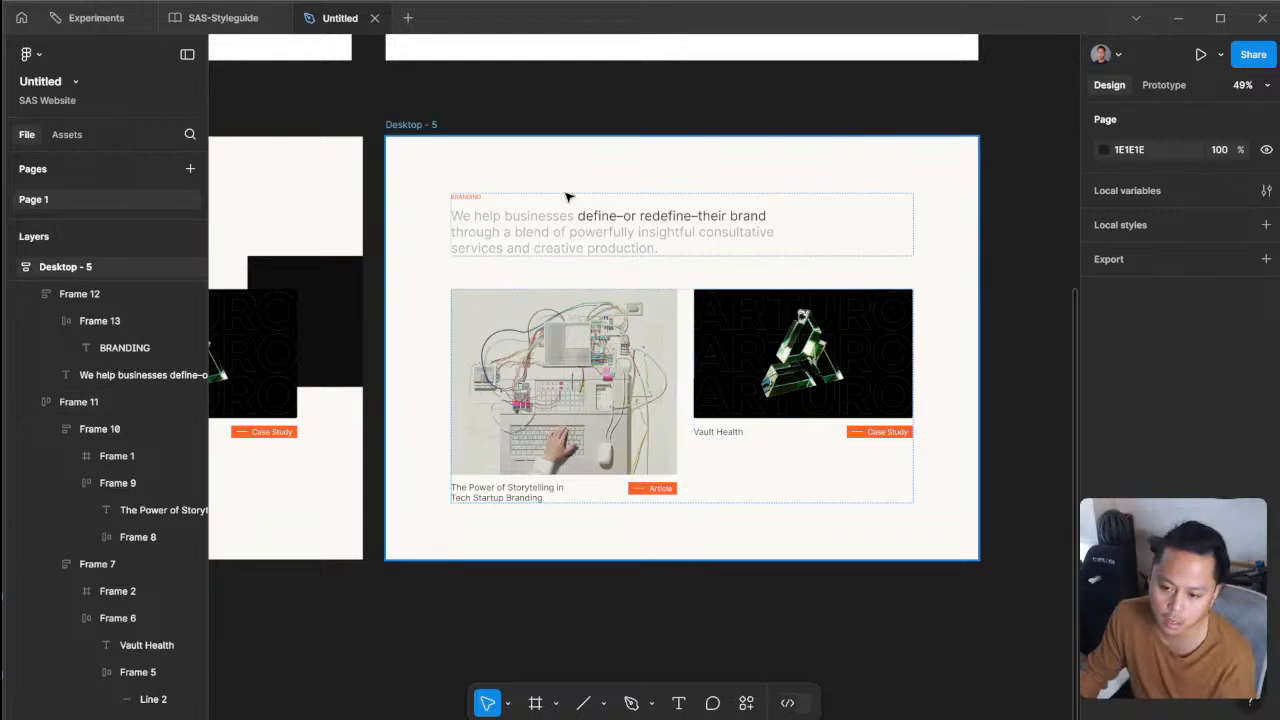
double_click(551, 226)
left_click(490, 216)
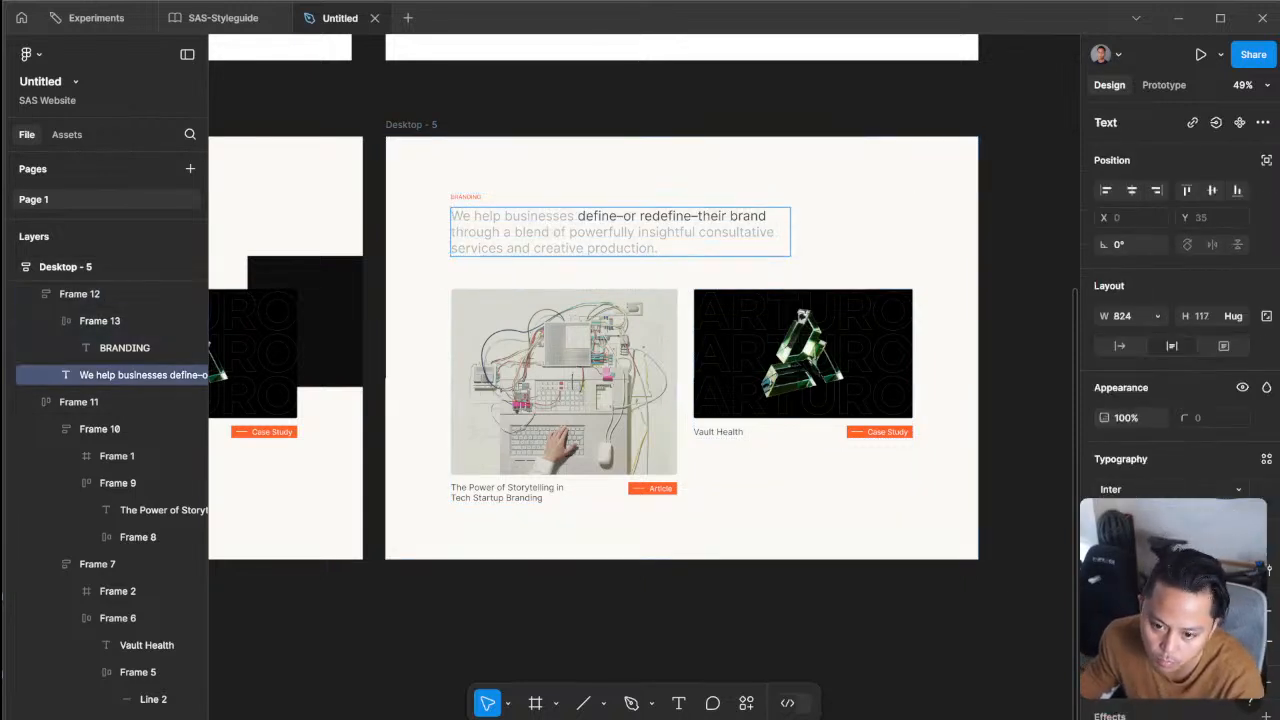
left_click_drag(451, 216, 560, 216)
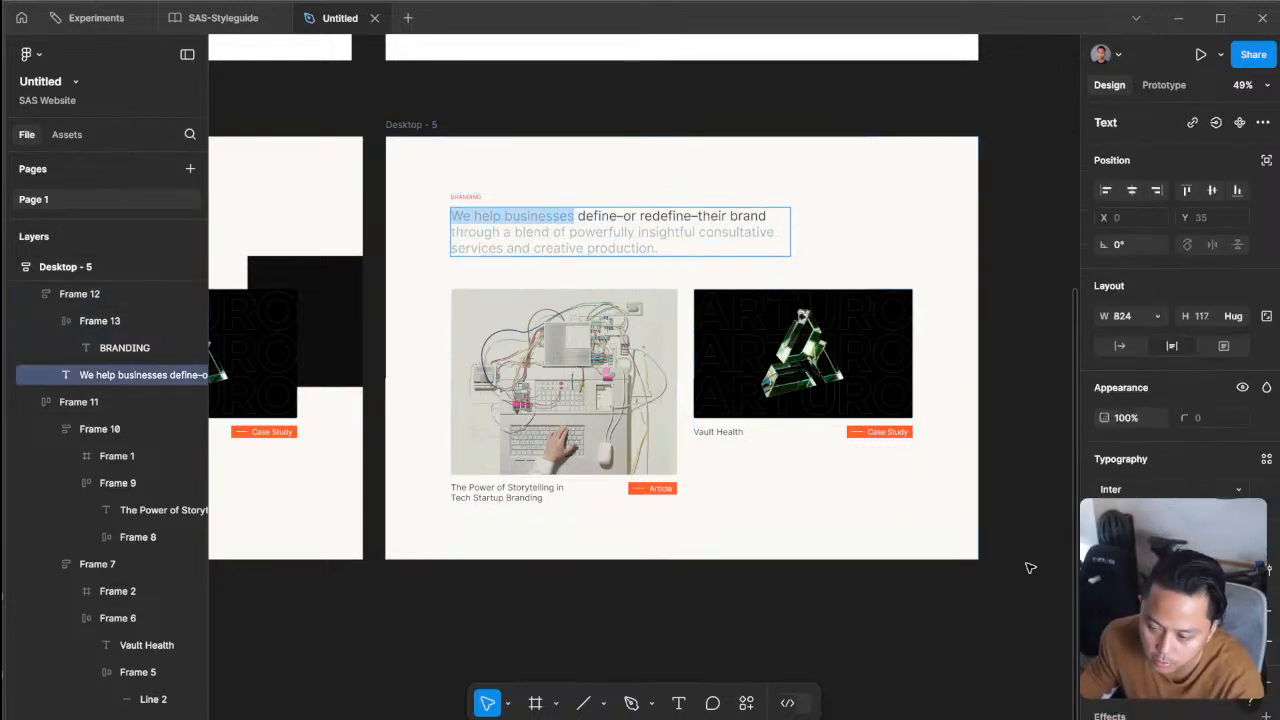
left_click(1105, 641)
left_click_drag(892, 487, 860, 474)
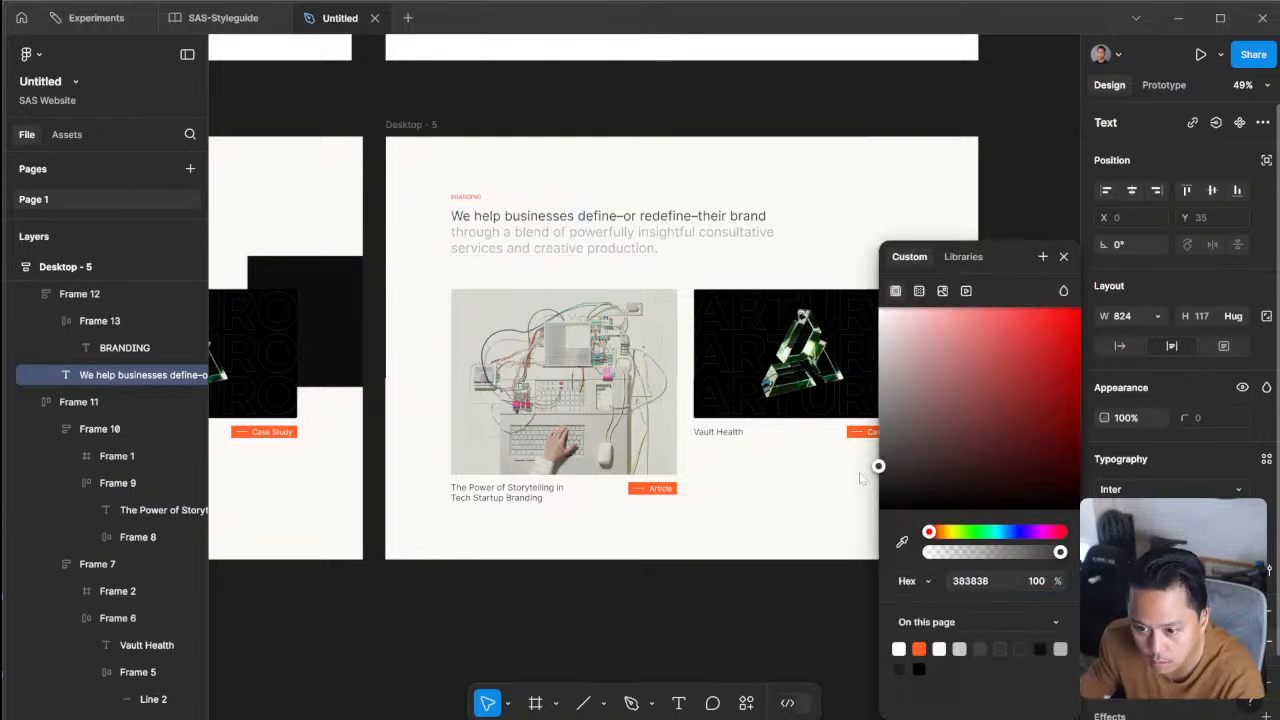
- Set the words "define–or redefine–their brand" in the intro paragraph to hex colour B2B2B2 and deselect the text
left_click(603, 232)
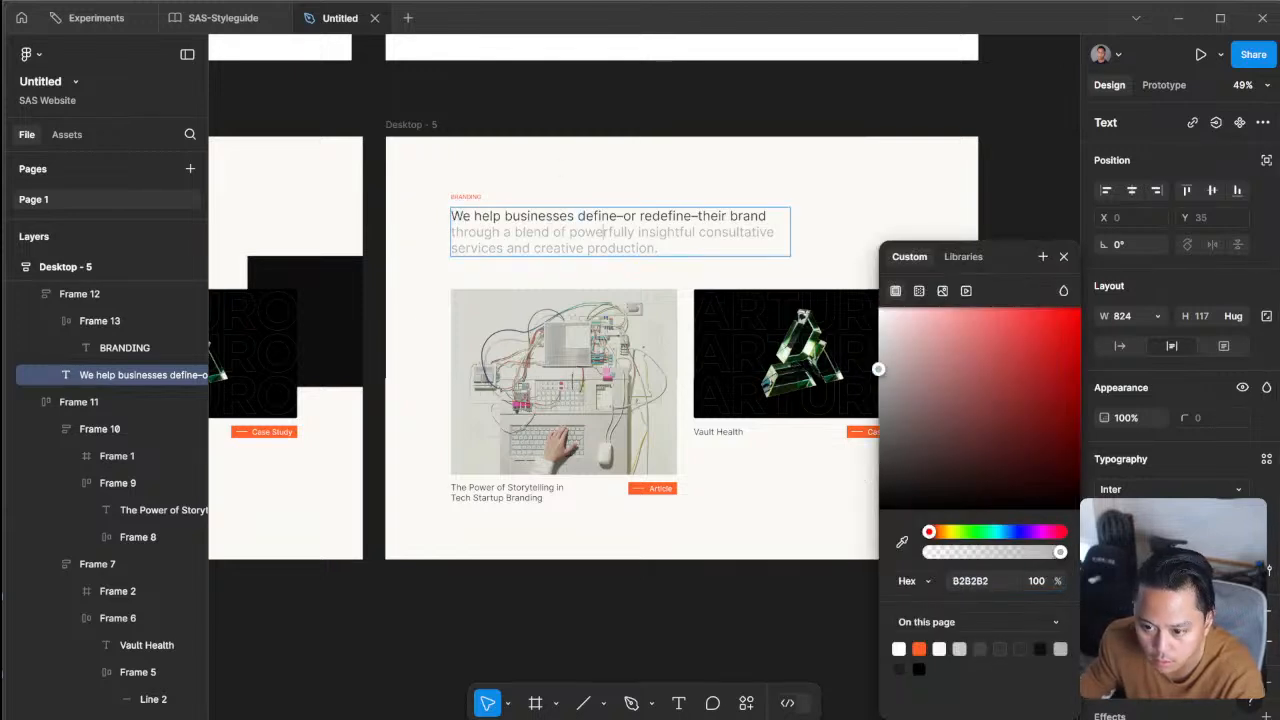
left_click_drag(570, 232, 657, 248)
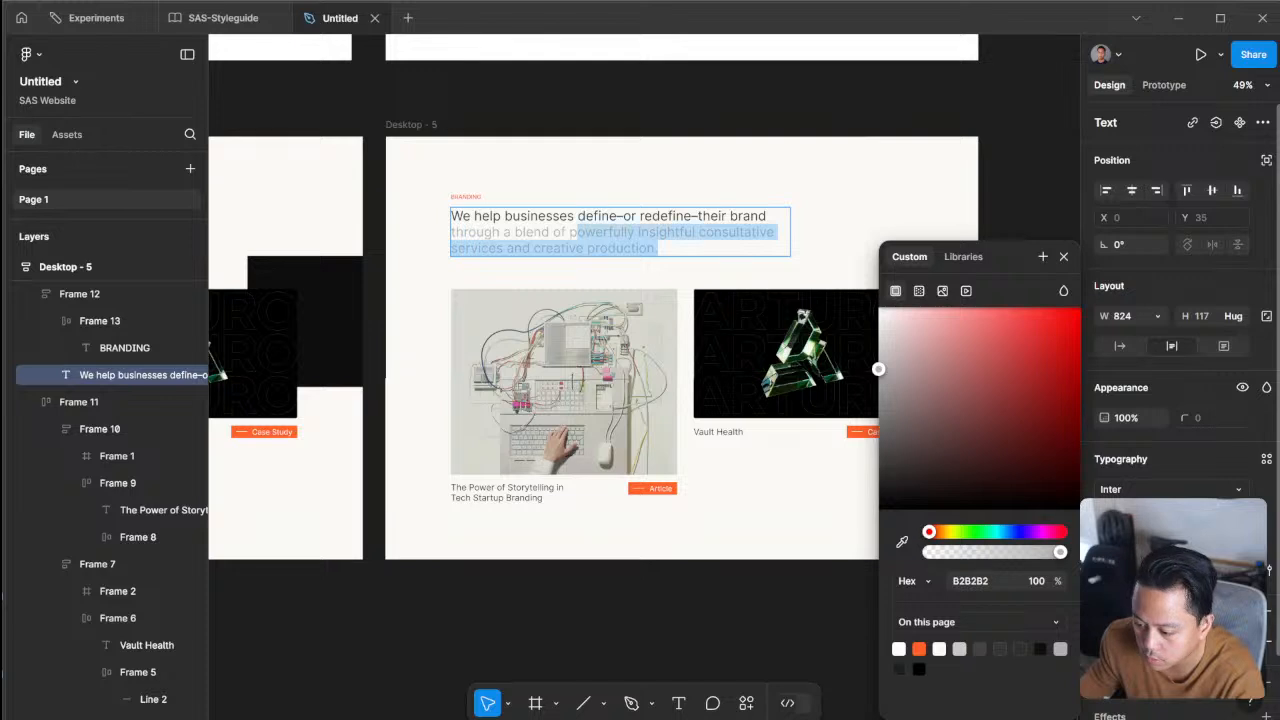
left_click(577, 216, "shift")
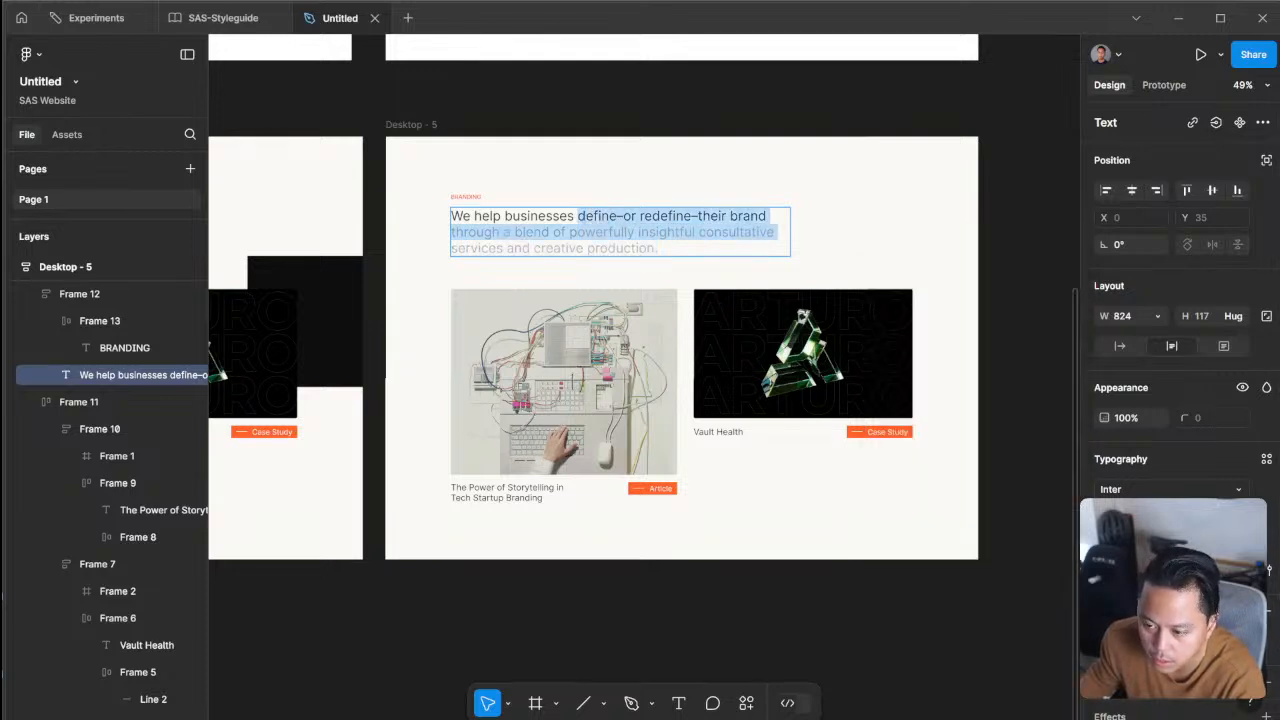
left_click_drag(575, 216, 770, 217)
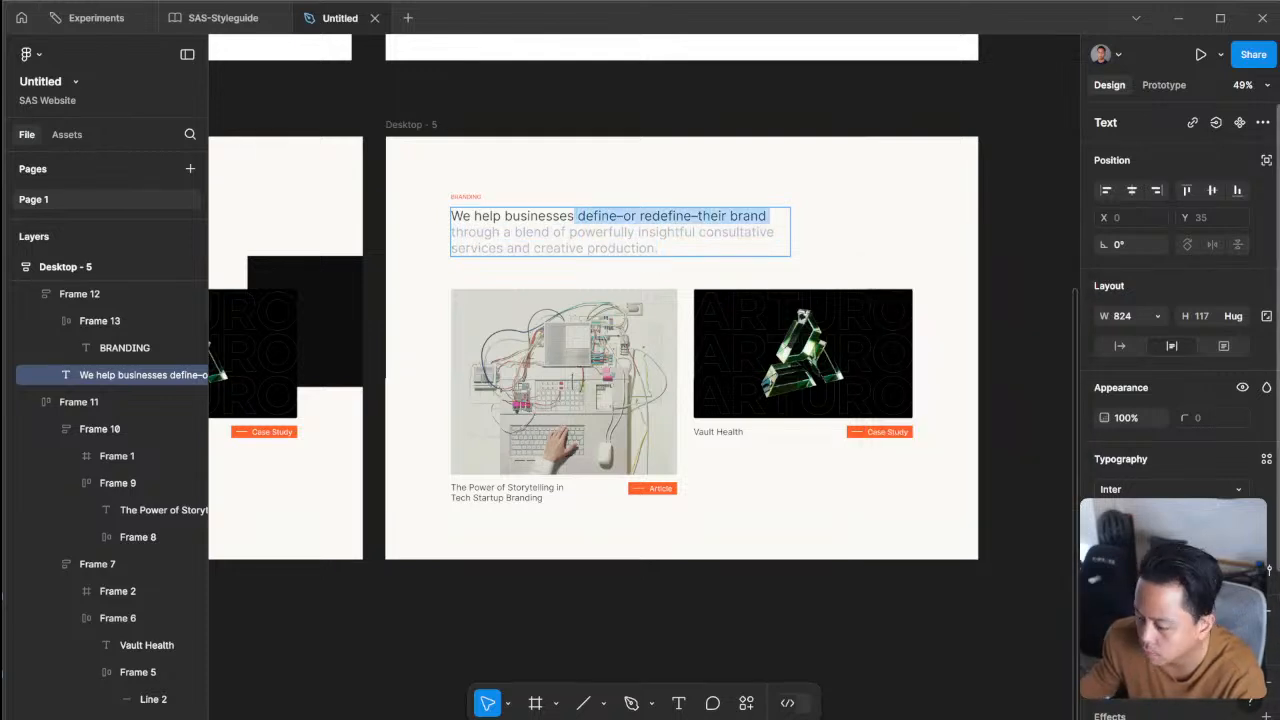
left_click(648, 248)
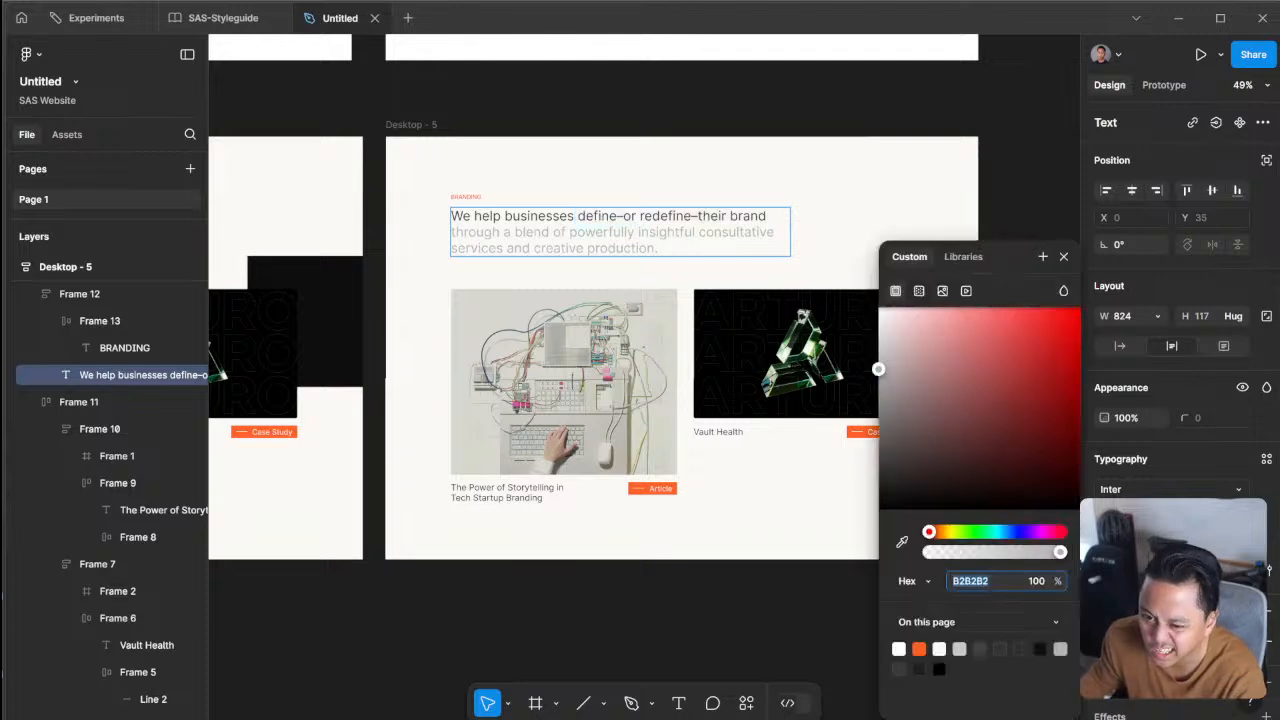
left_click_drag(577, 216, 770, 217)
left_click(970, 581)
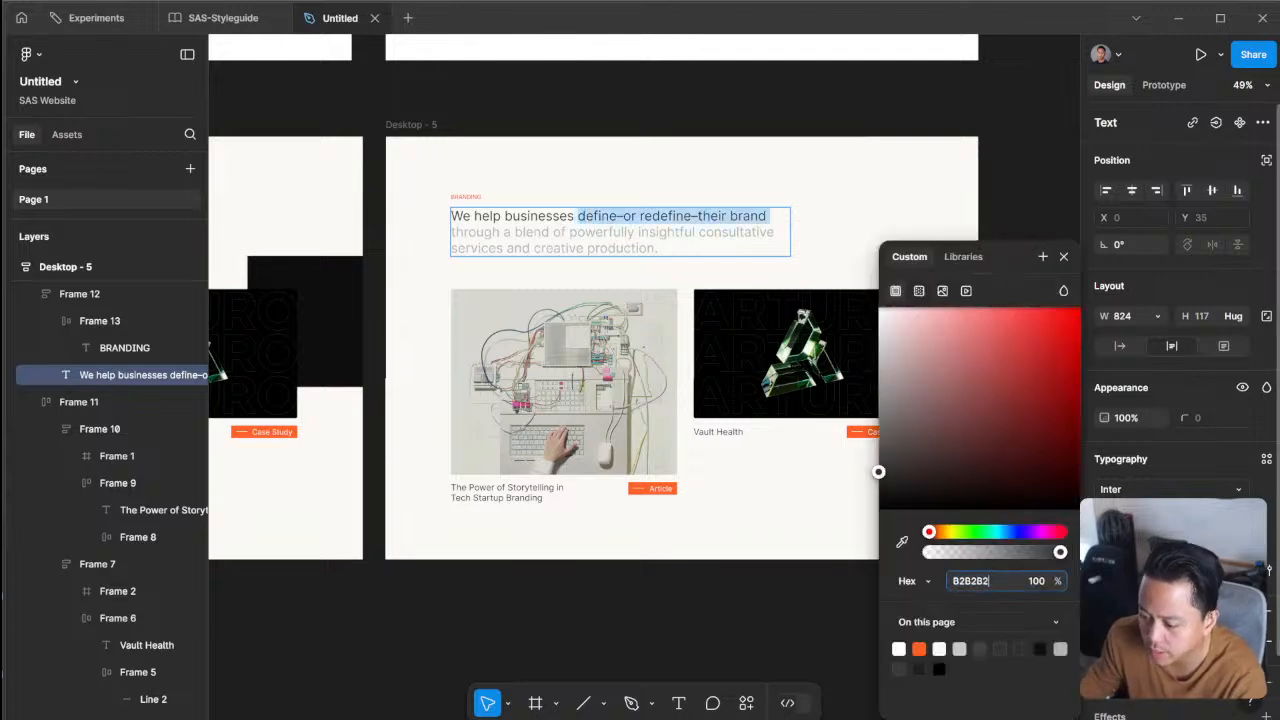
type("B2B2B2")
key("Return")
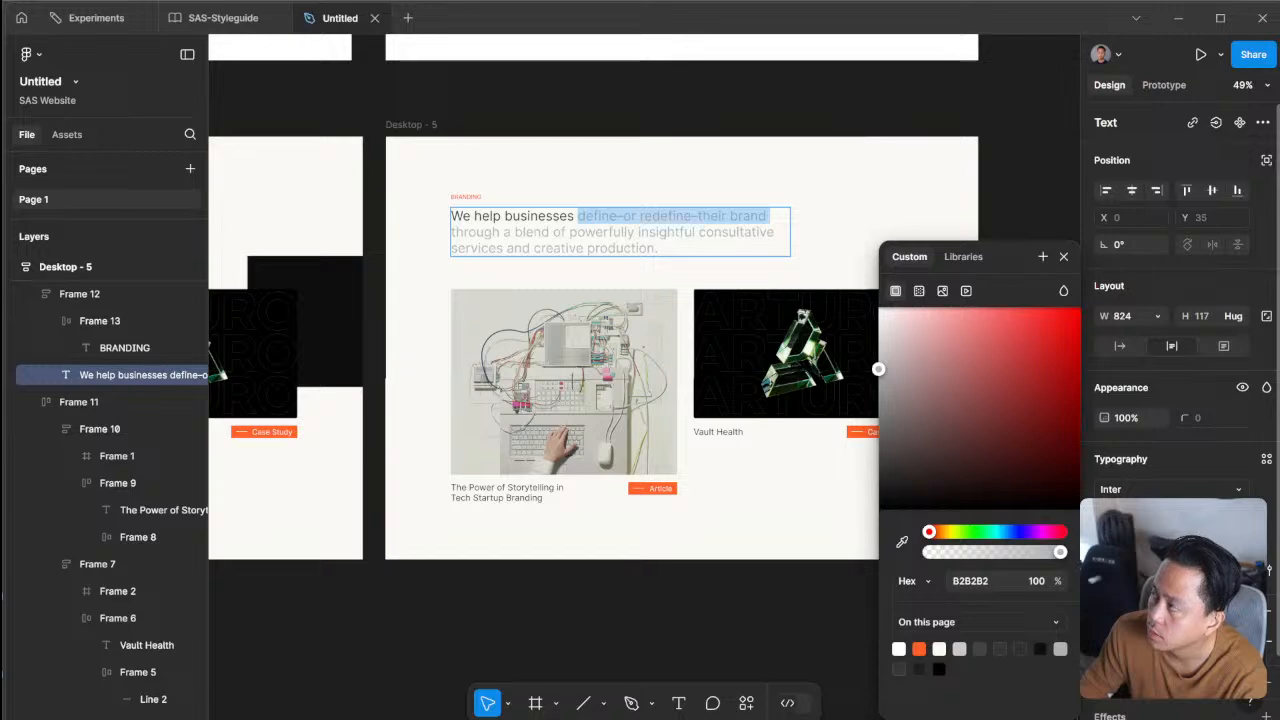
key("Escape")
scroll(1014, 134, "up", 1)
left_click(1013, 136)
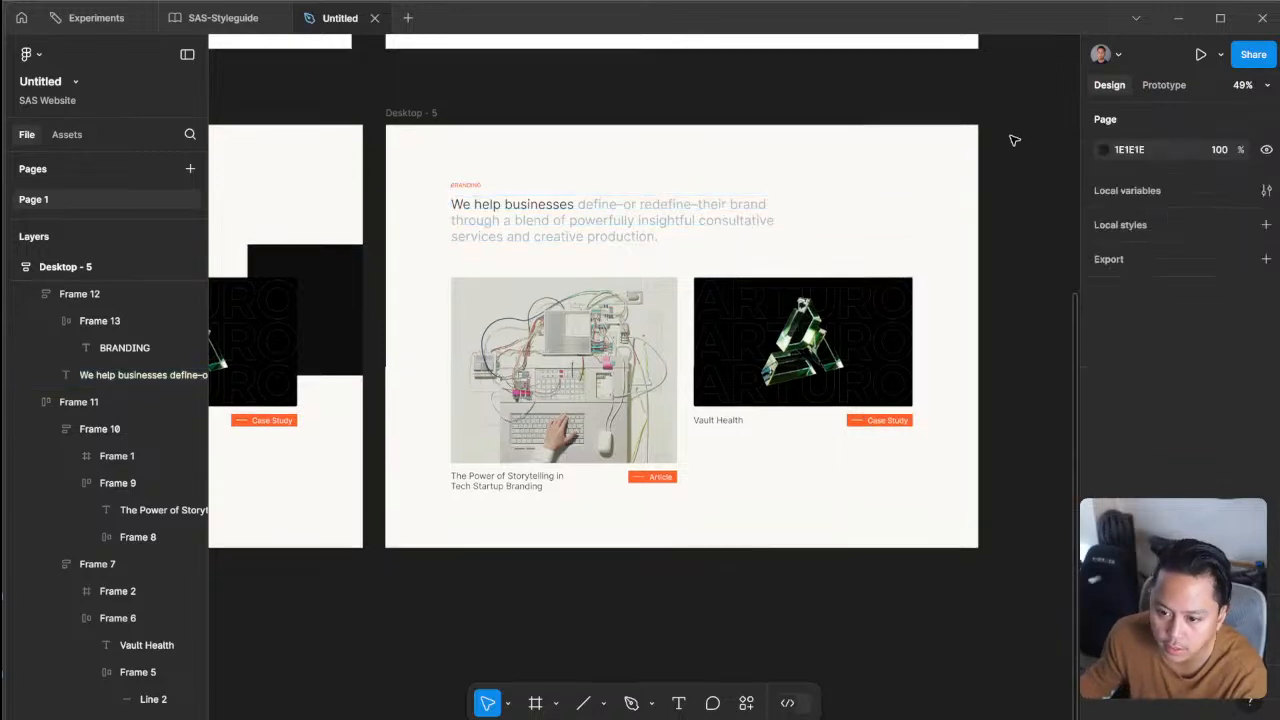
- Preview the Desktop - 5 frame in an enlarged preview window and close the preview
scroll(1000, 495, "down", 10)
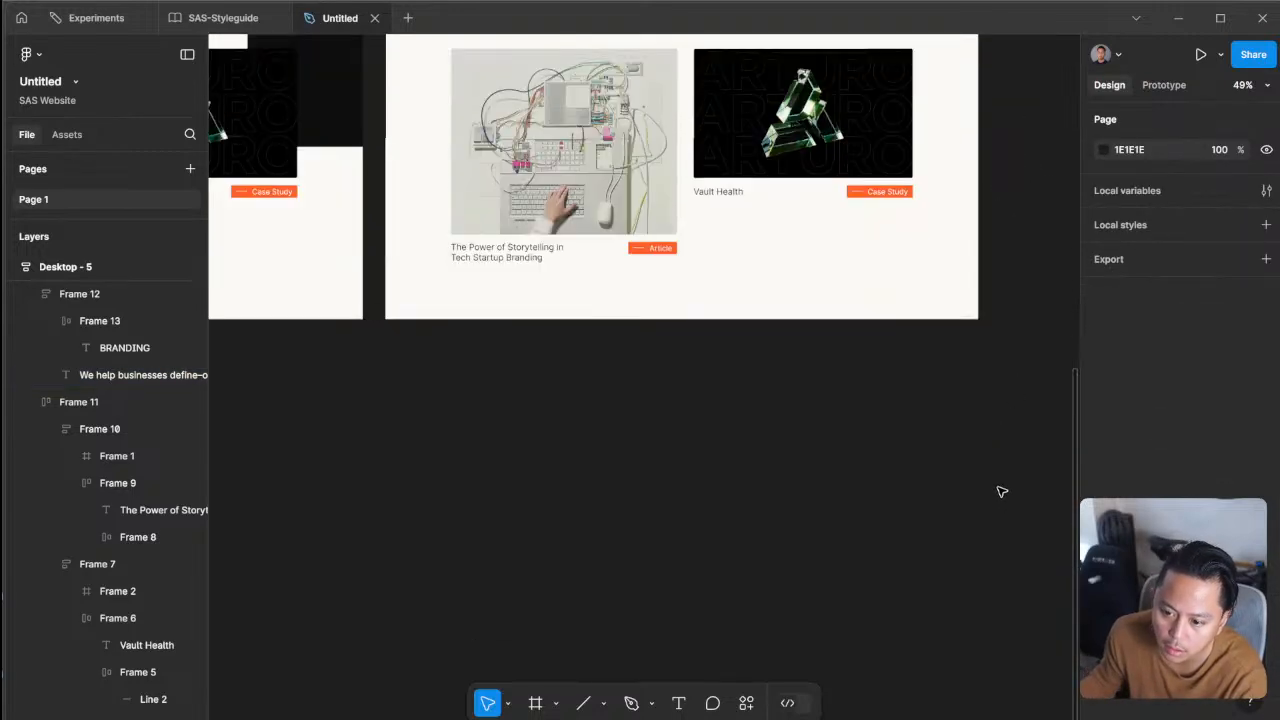
scroll(1001, 491, "up", 11)
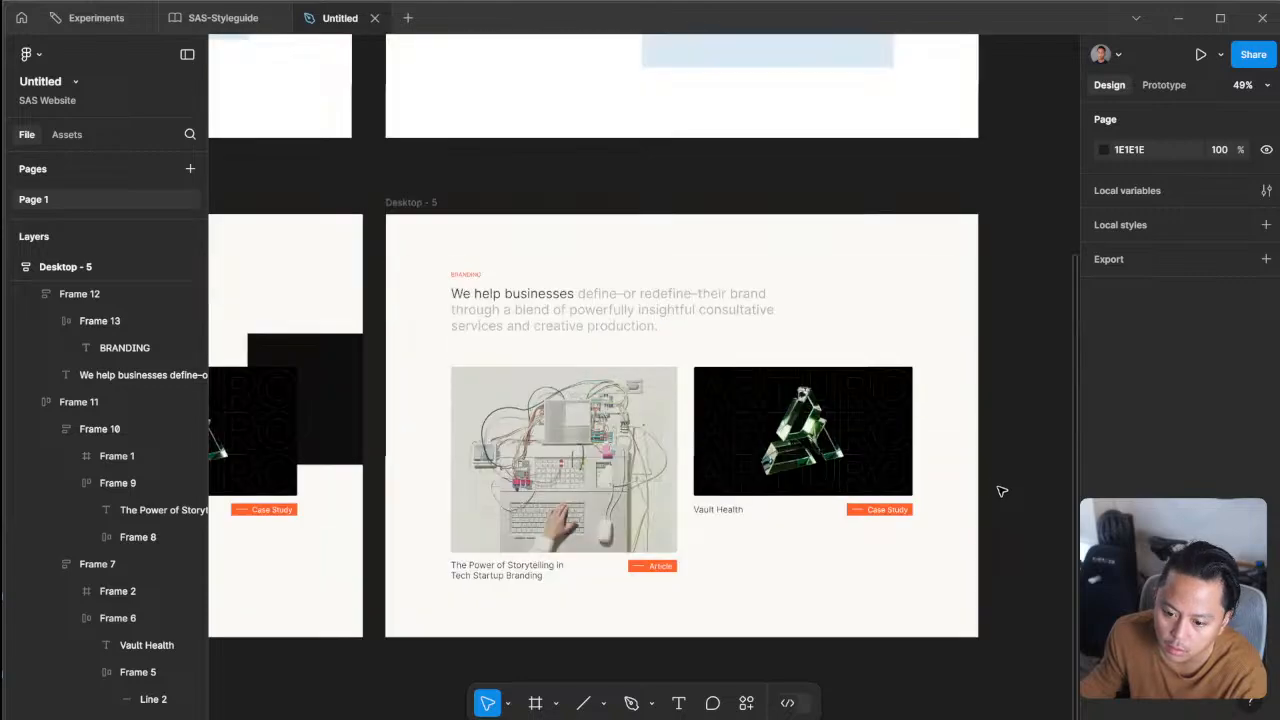
scroll(1002, 491, "left", 2)
left_click(528, 169)
key("shift+space")
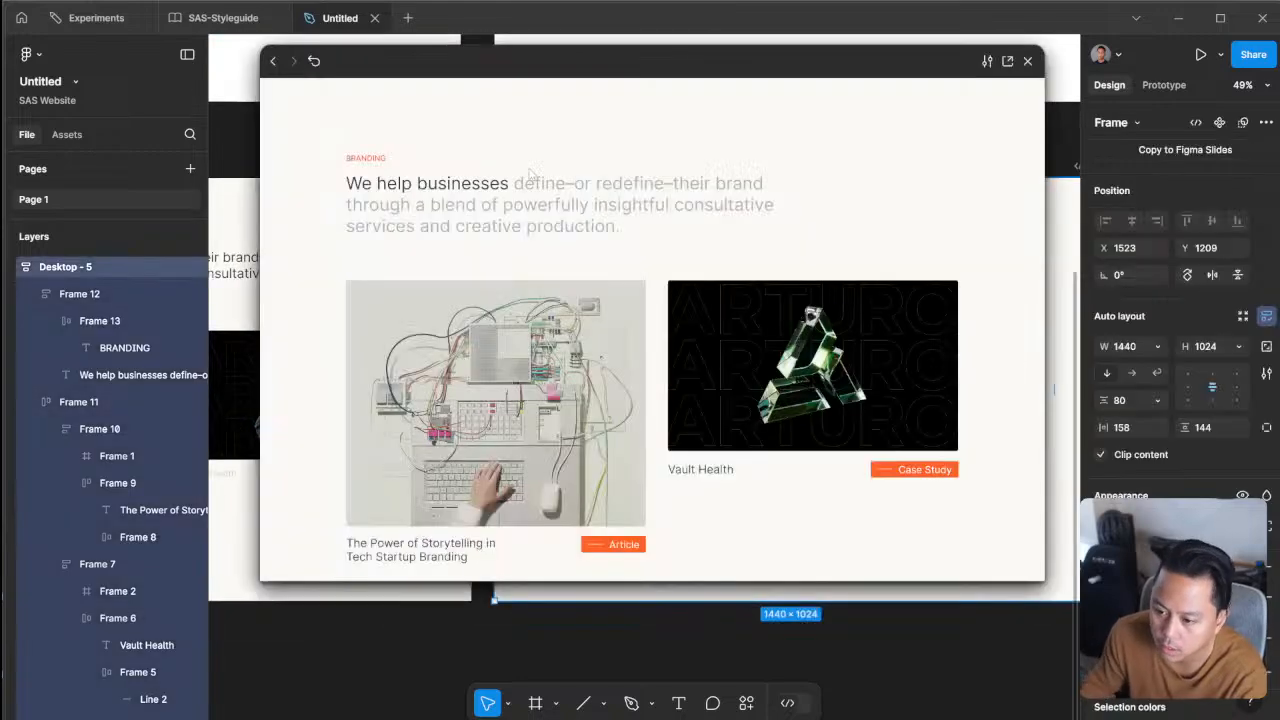
left_click_drag(1043, 577, 1048, 703)
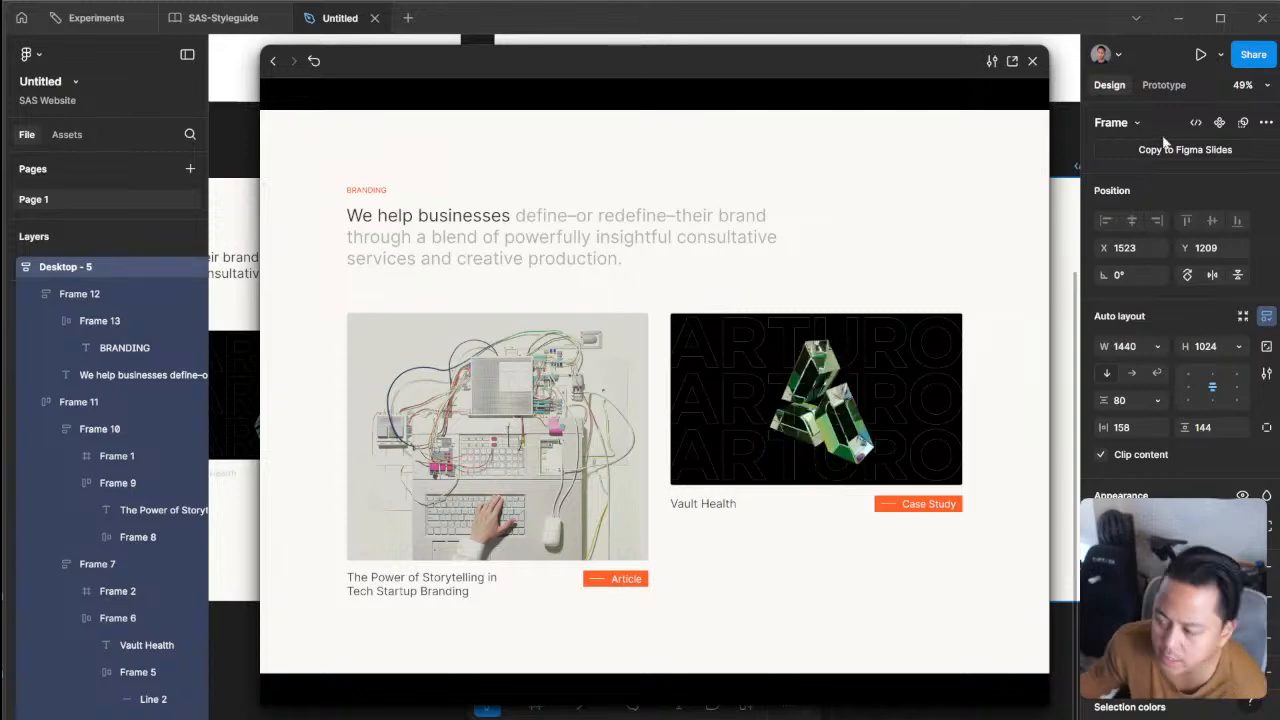
left_click(1034, 62)
- Select the orange Article and Case Study tags in Desktop - 5 together to check their corner radius, and deselect them
left_click(779, 533)
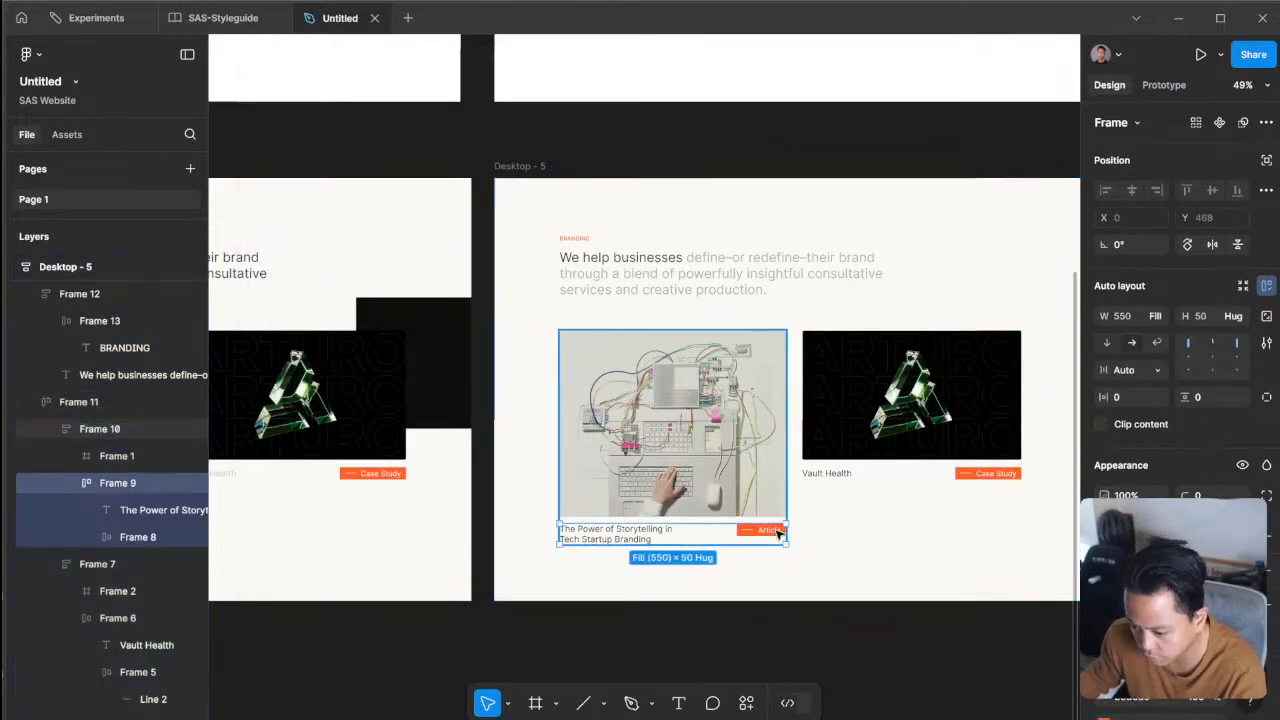
double_click(779, 533)
scroll(744, 532, "down", 4)
scroll(744, 532, "up", 6)
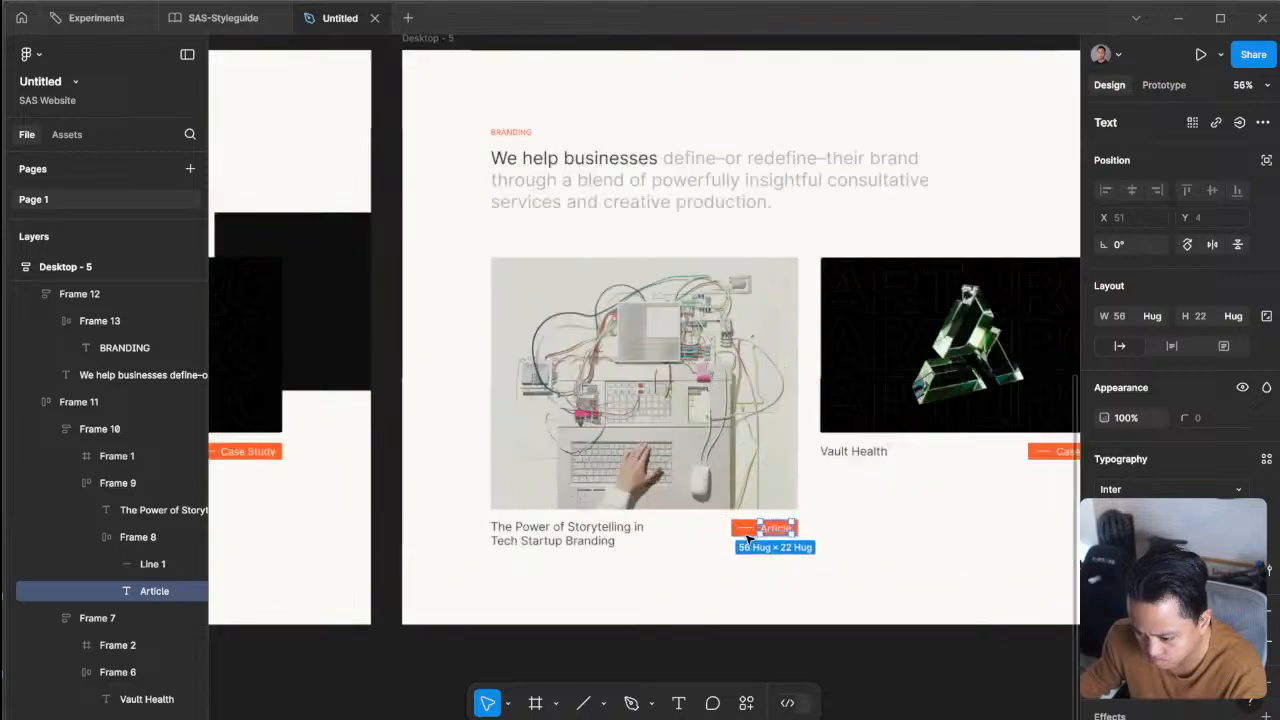
left_click(745, 535)
scroll(874, 518, "right", 5)
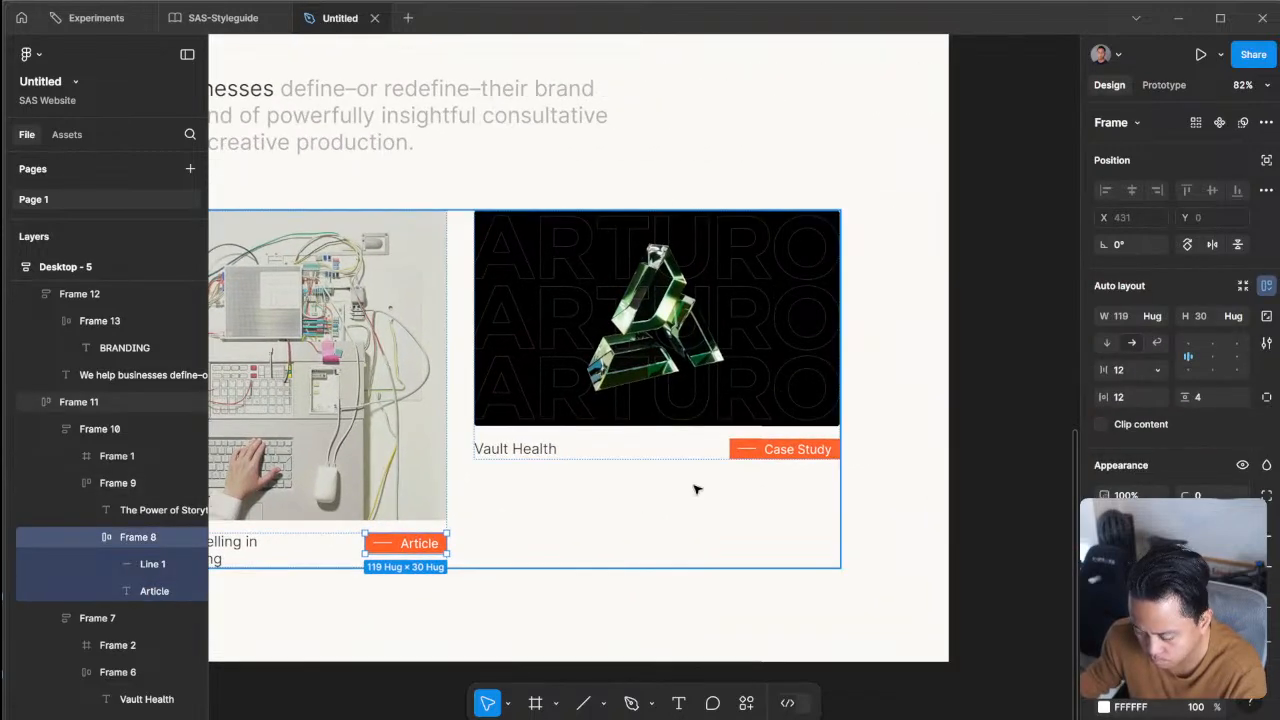
left_click(768, 452, "shift")
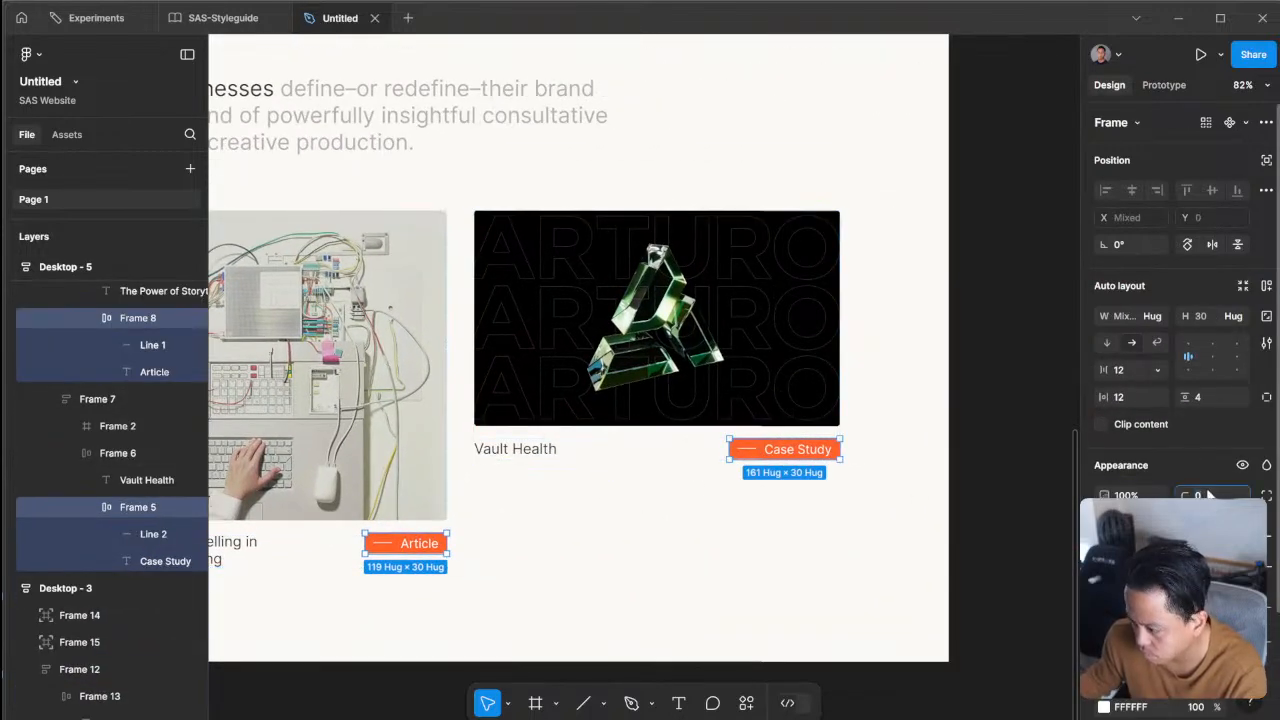
left_click(849, 303)
- Reopen the preview of Desktop - 5 and make the preview window slightly narrower
scroll(857, 251, "down", 5)
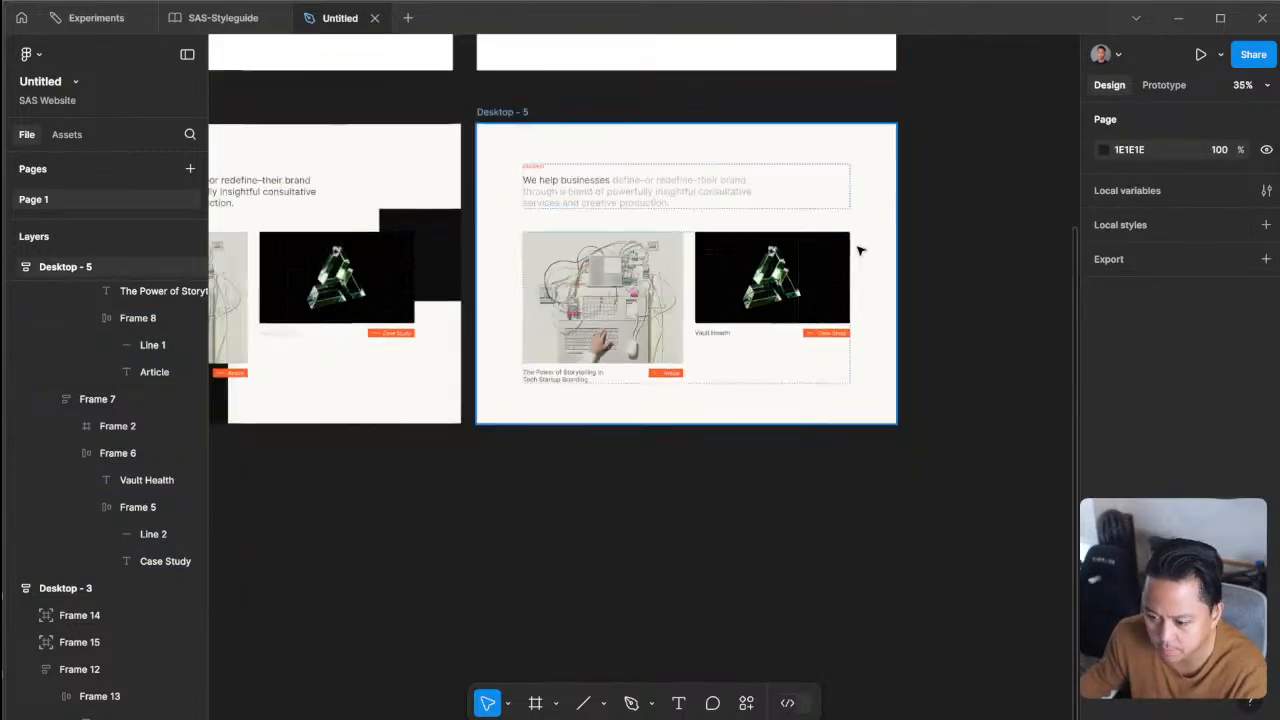
left_click(503, 118)
key("shift+space")
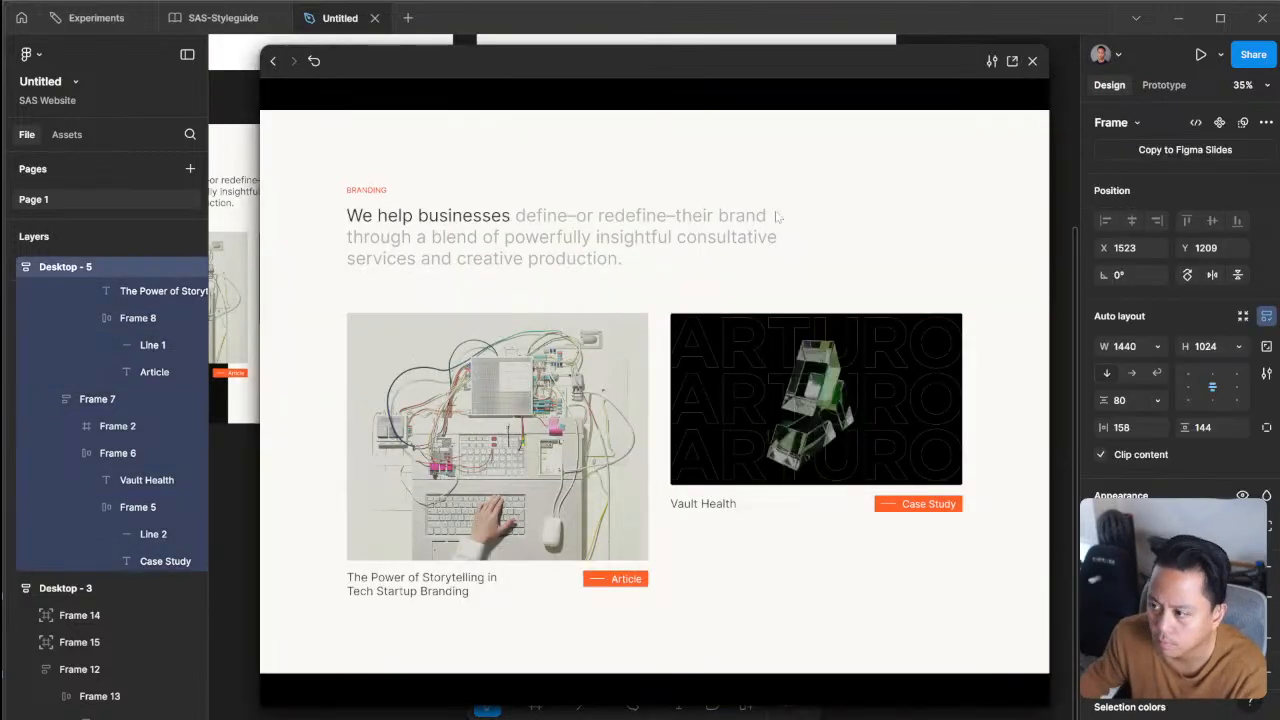
left_click_drag(1048, 704, 1020, 711)
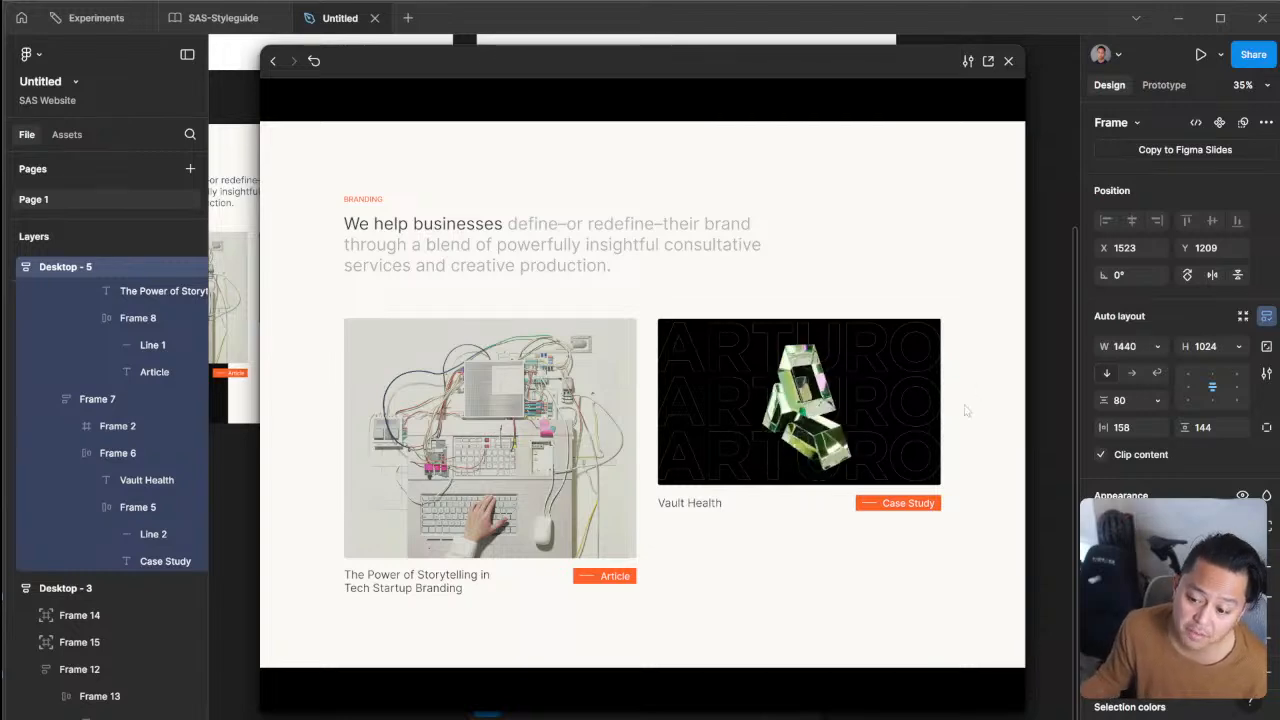
- Switch to the Arc browser, go to the SAS space and open the Suits & Sandals home page
key("super+Tab")
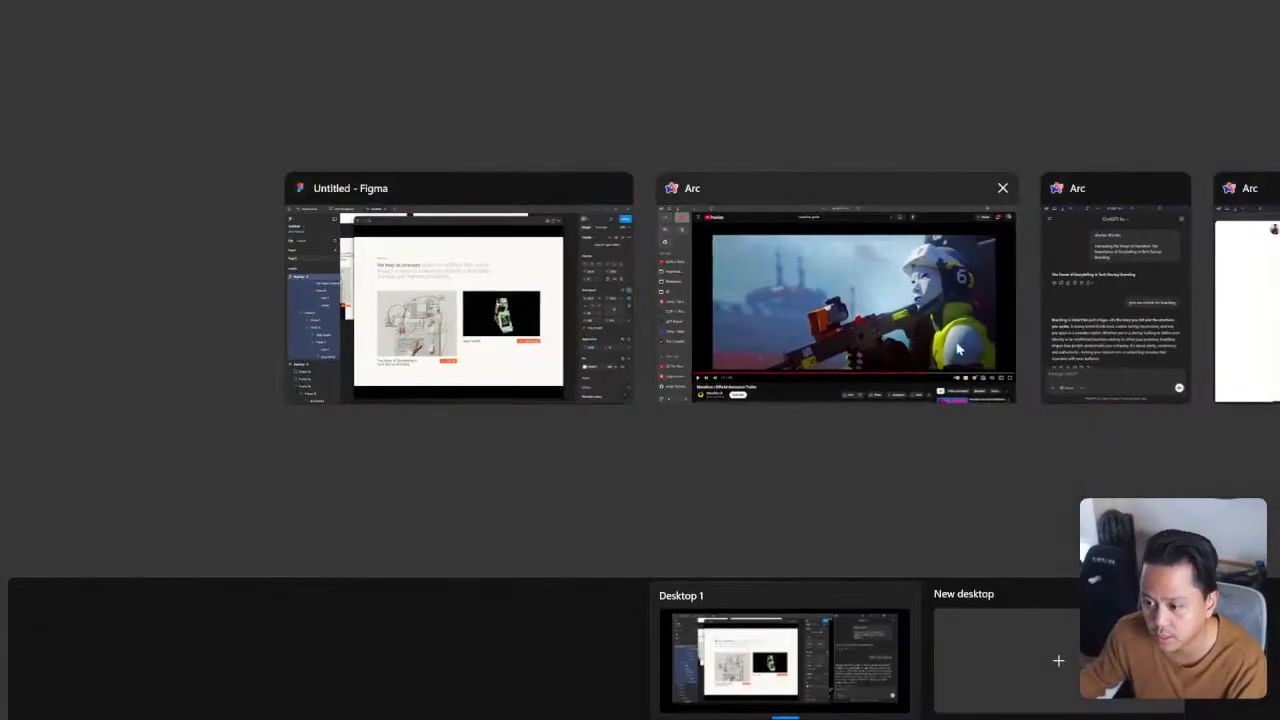
left_click(960, 349)
scroll(80, 630, "down", 1)
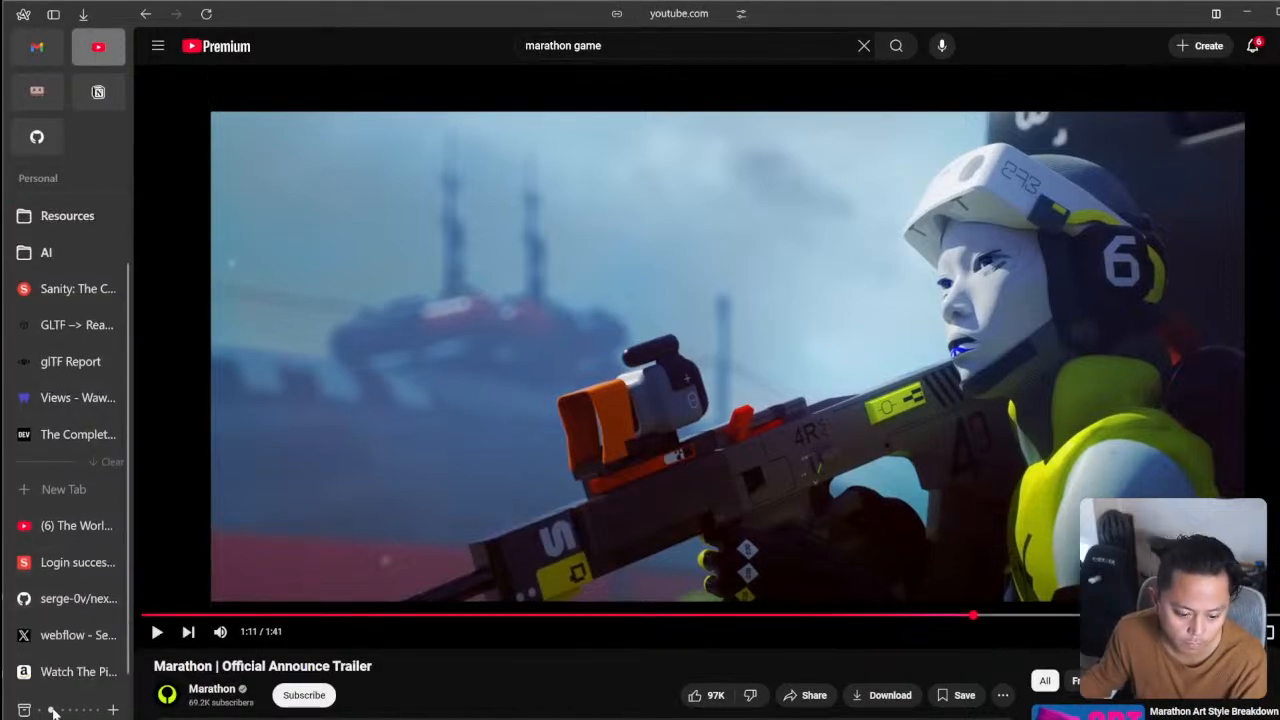
left_click(42, 710)
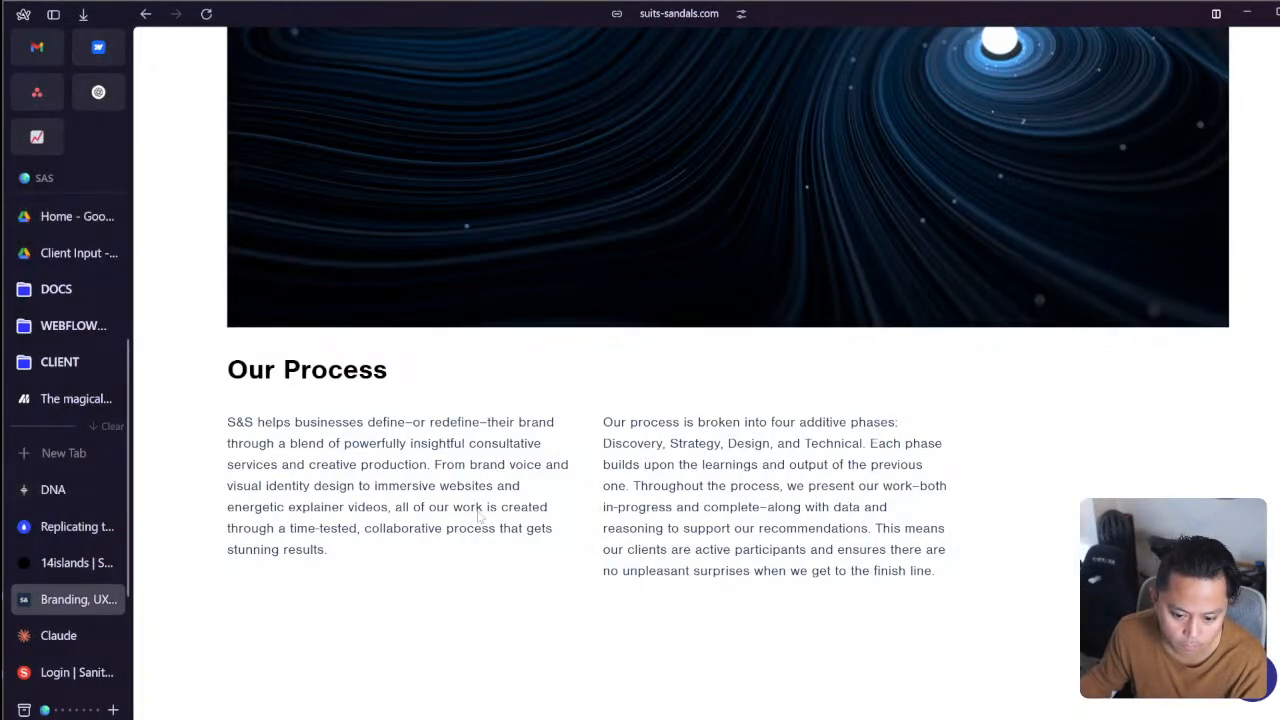
scroll(479, 515, "up", 15)
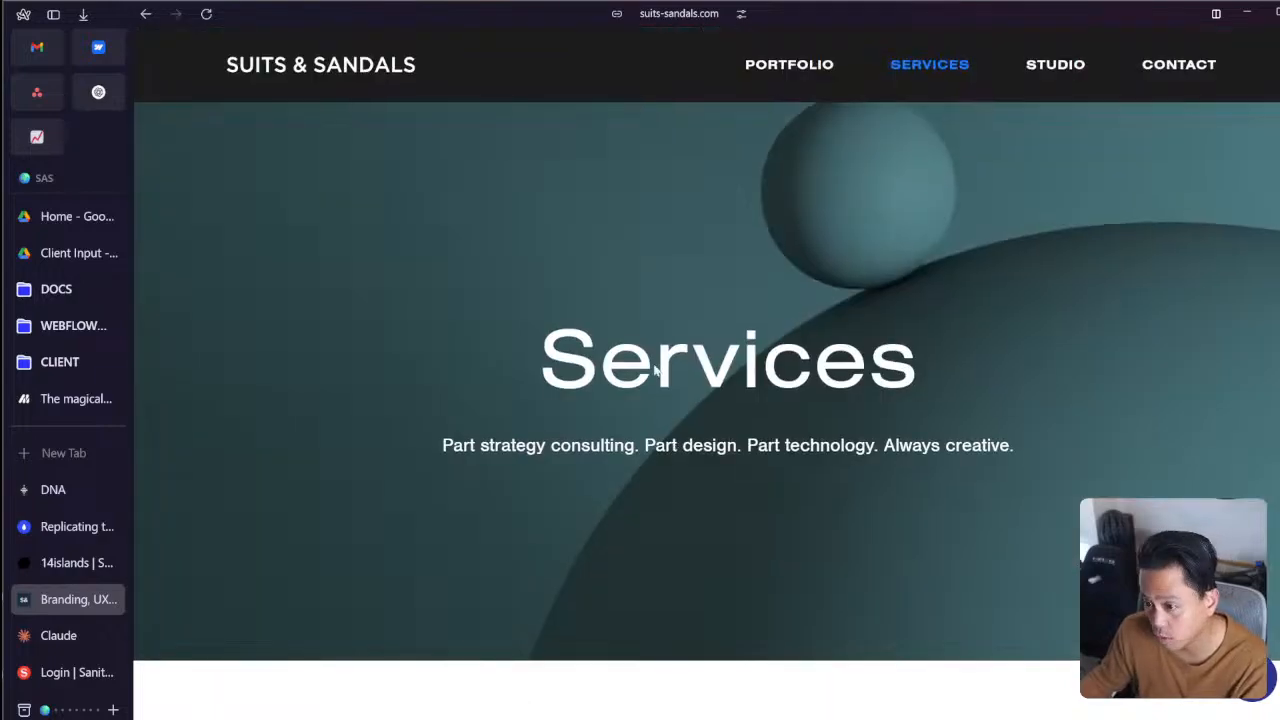
left_click(303, 68)
- Examine the Featured Work projects and services section on the home page for reference, and return to the preview in Figma
scroll(1010, 300, "down", 10)
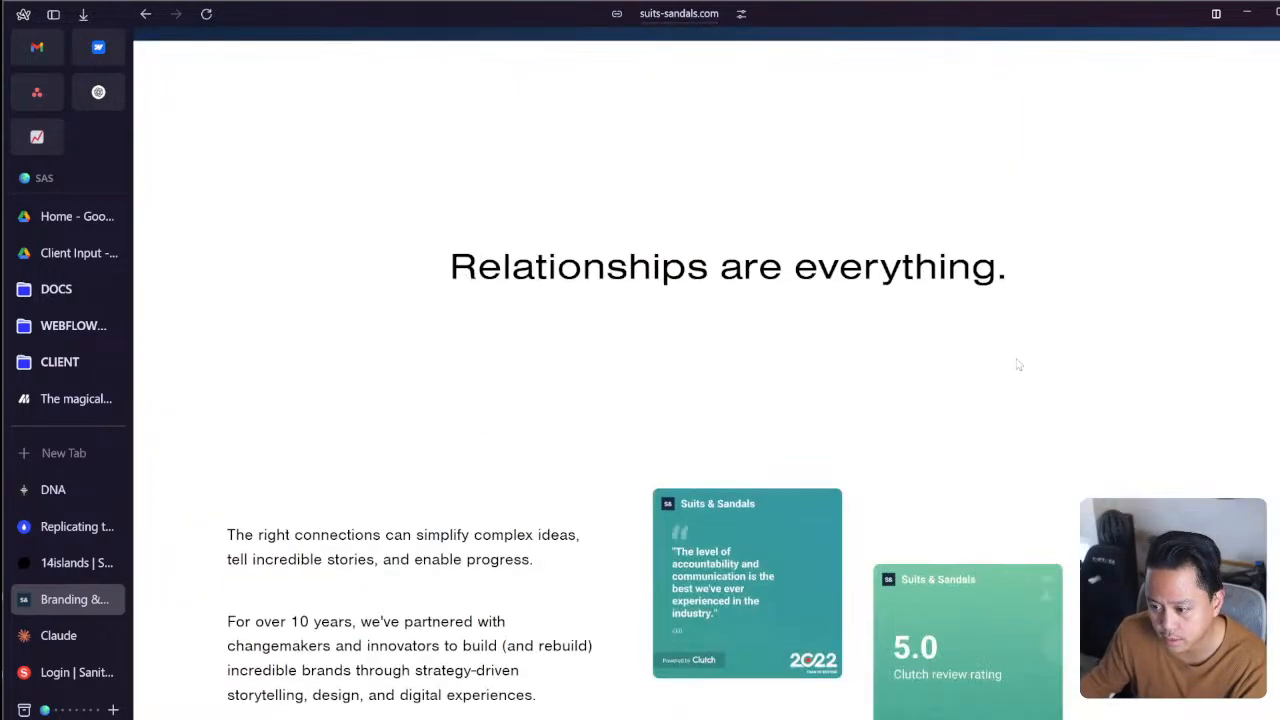
scroll(1016, 360, "down", 5)
scroll(1012, 355, "up", 2)
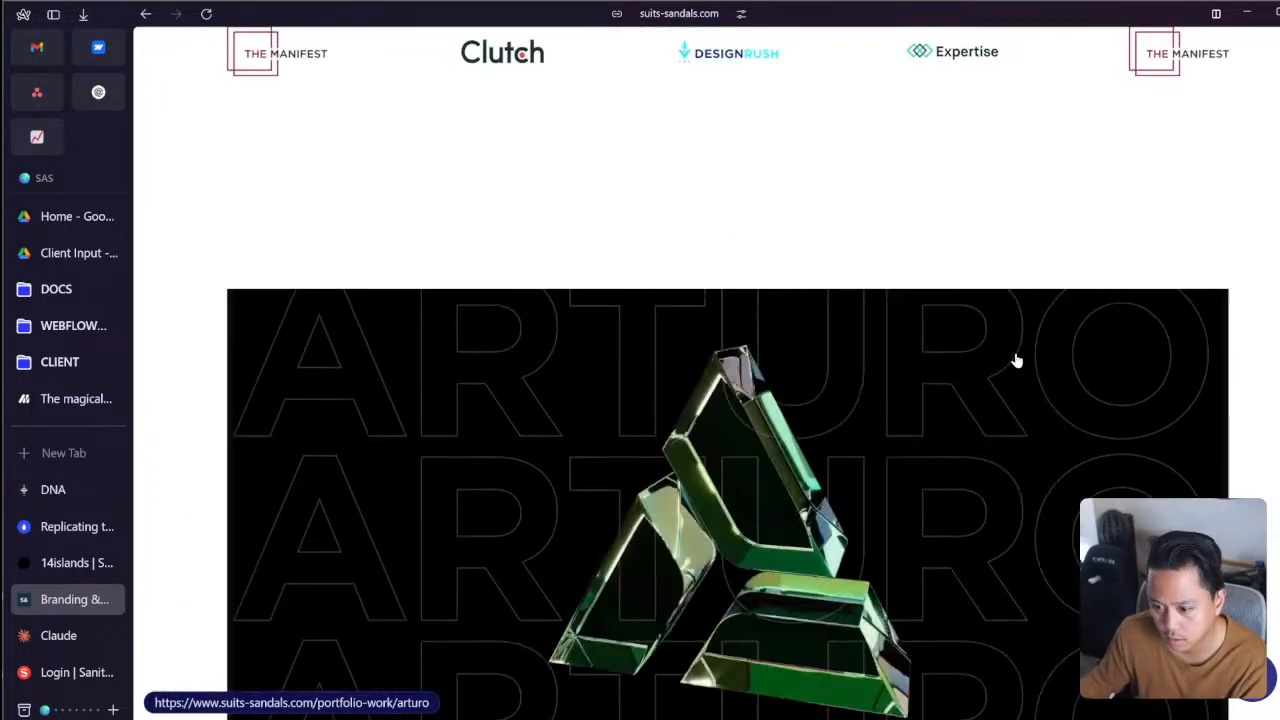
scroll(1005, 332, "down", 3)
scroll(808, 251, "down", 5)
scroll(808, 251, "up", 3)
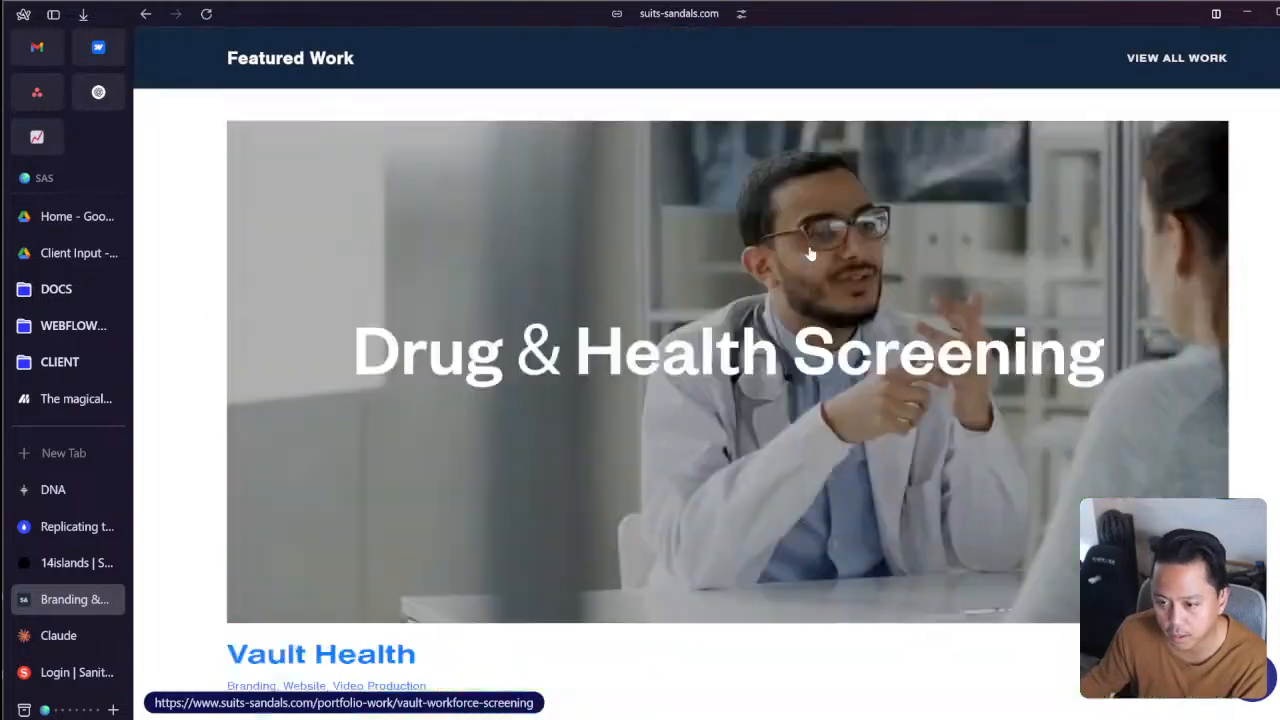
scroll(810, 254, "down", 1)
scroll(800, 262, "down", 5)
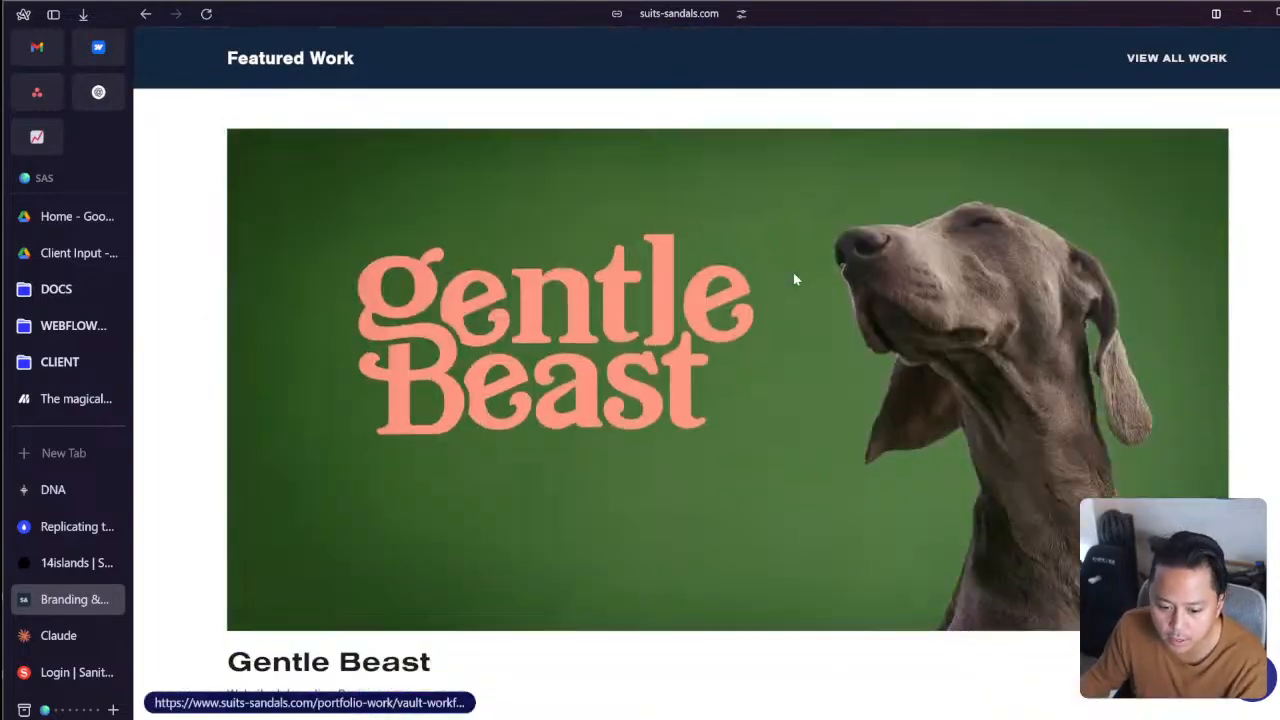
scroll(786, 284, "down", 8)
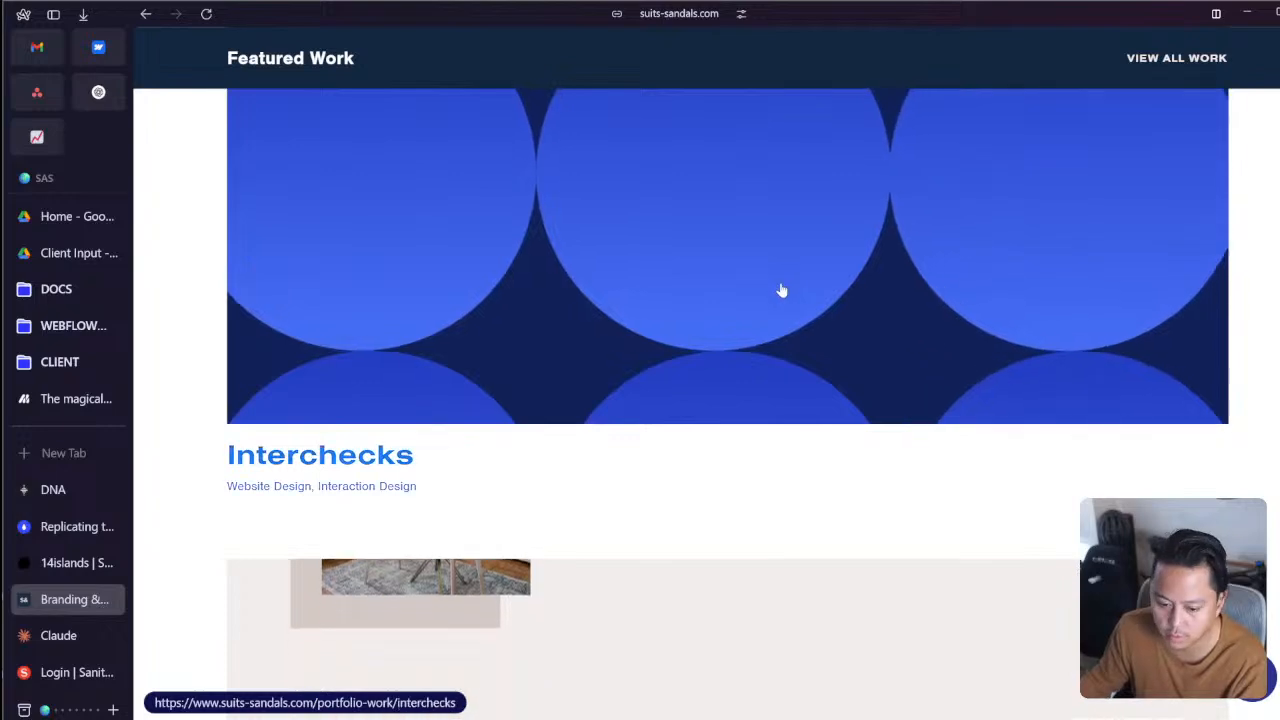
scroll(782, 290, "down", 4)
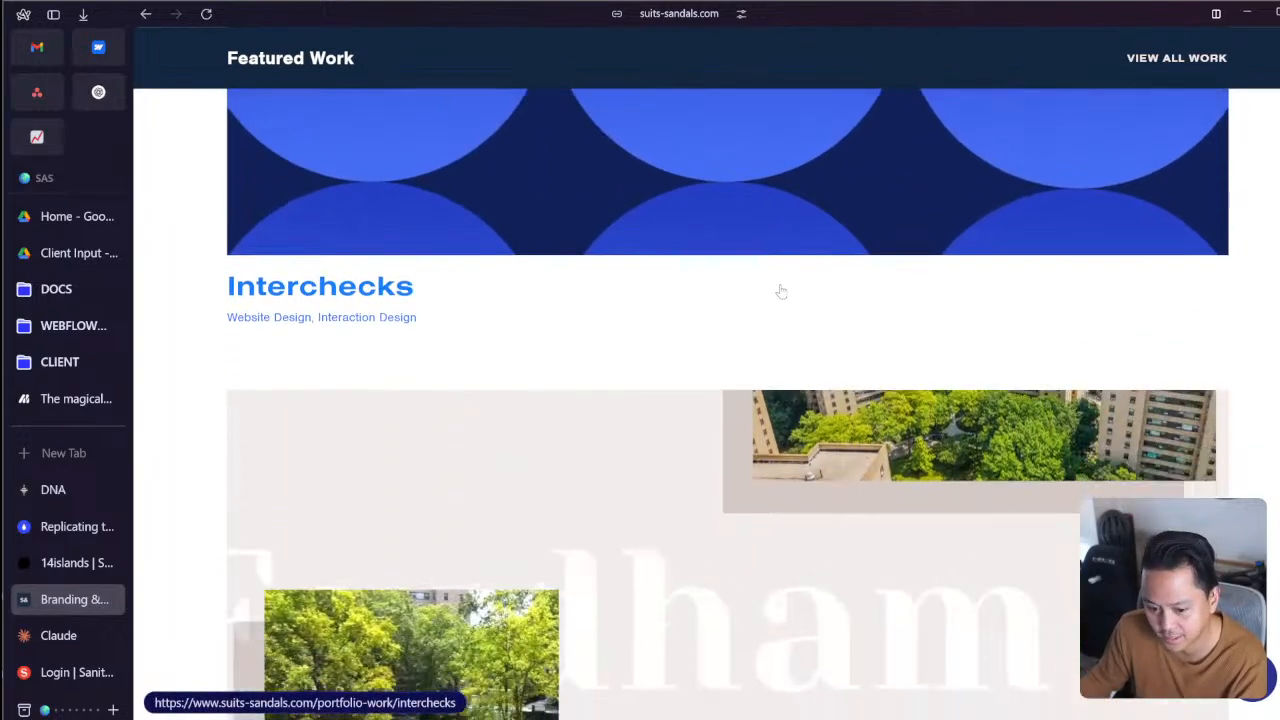
scroll(781, 291, "down", 4)
scroll(780, 289, "down", 5)
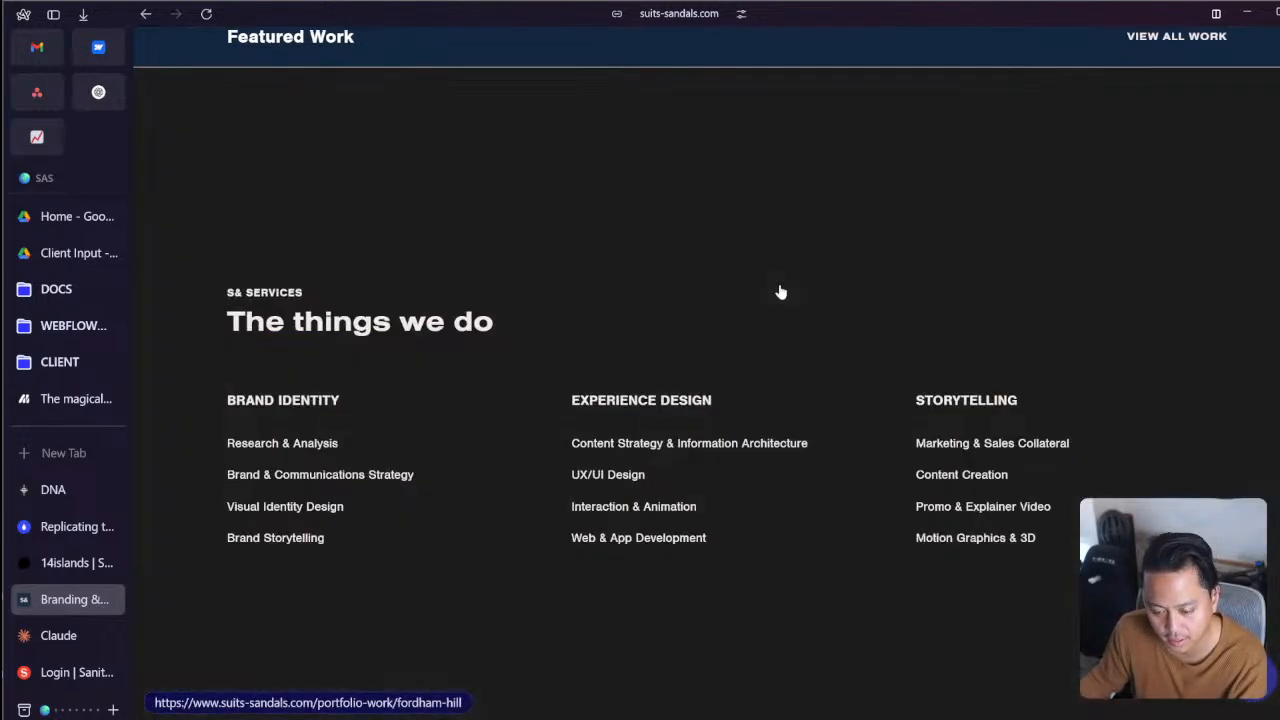
scroll(782, 292, "up", 5)
scroll(782, 292, "up", 12)
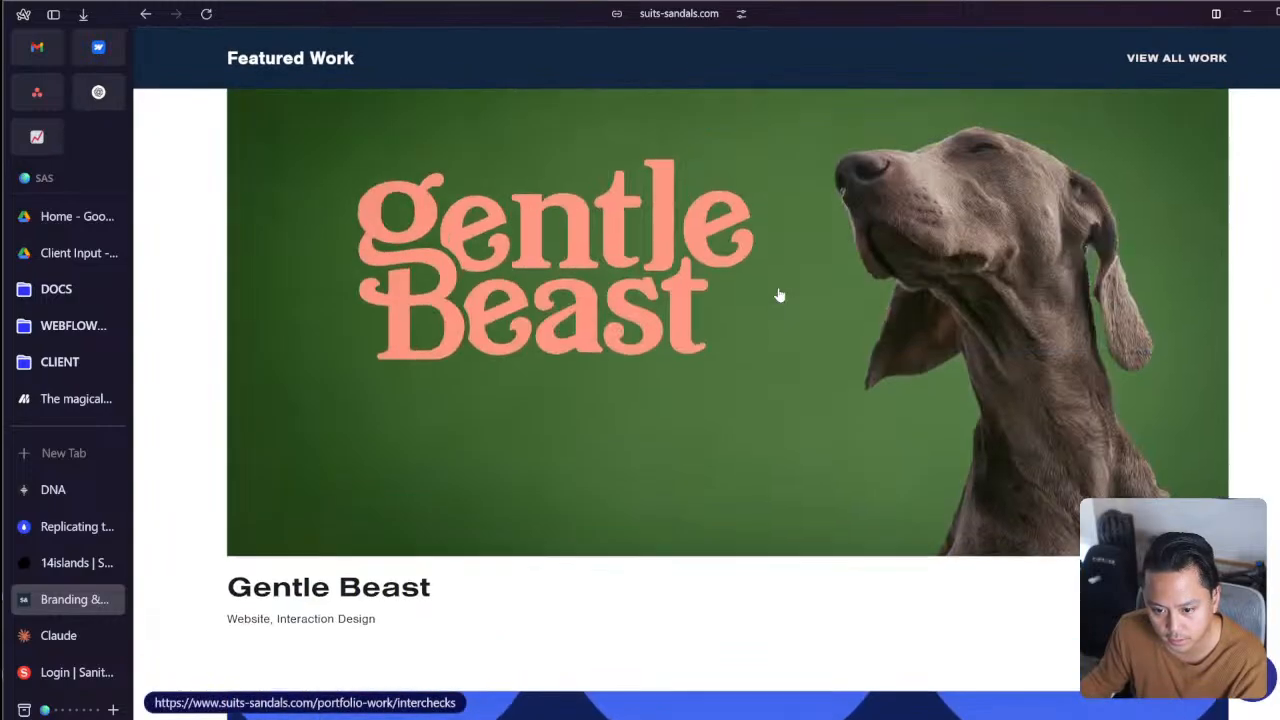
scroll(780, 292, "up", 5)
key("super+Tab")
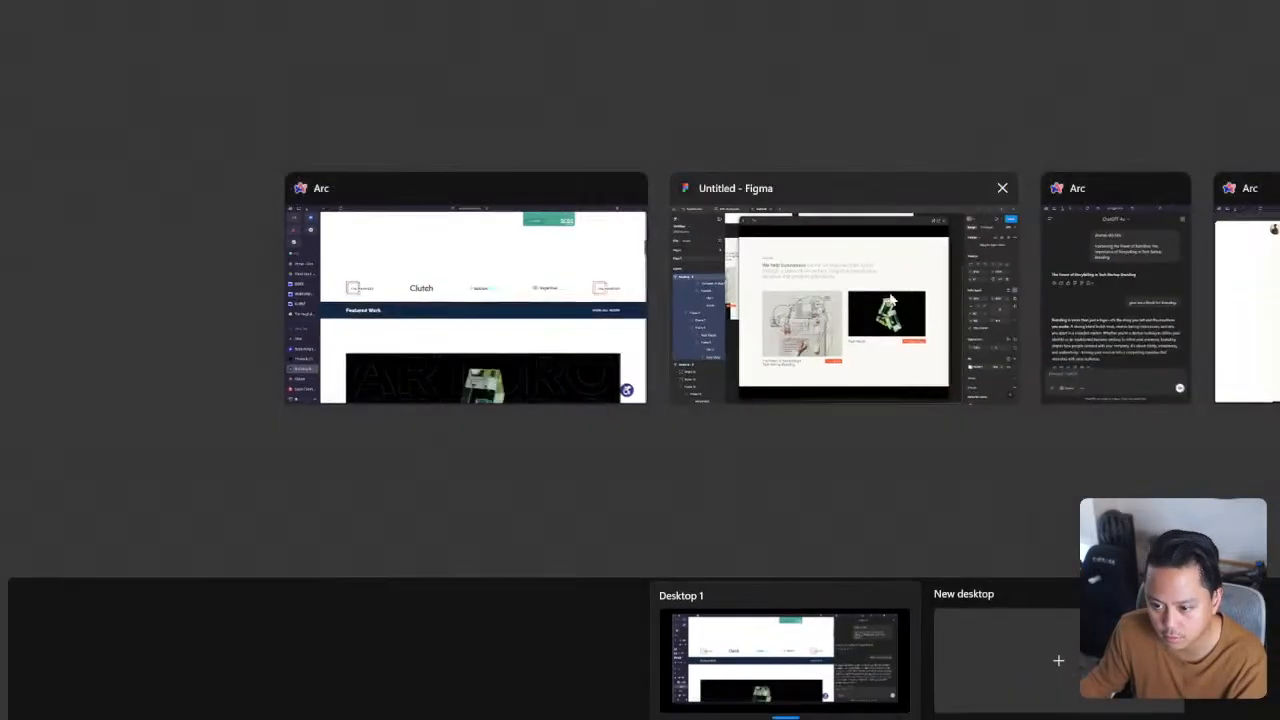
left_click(840, 320)
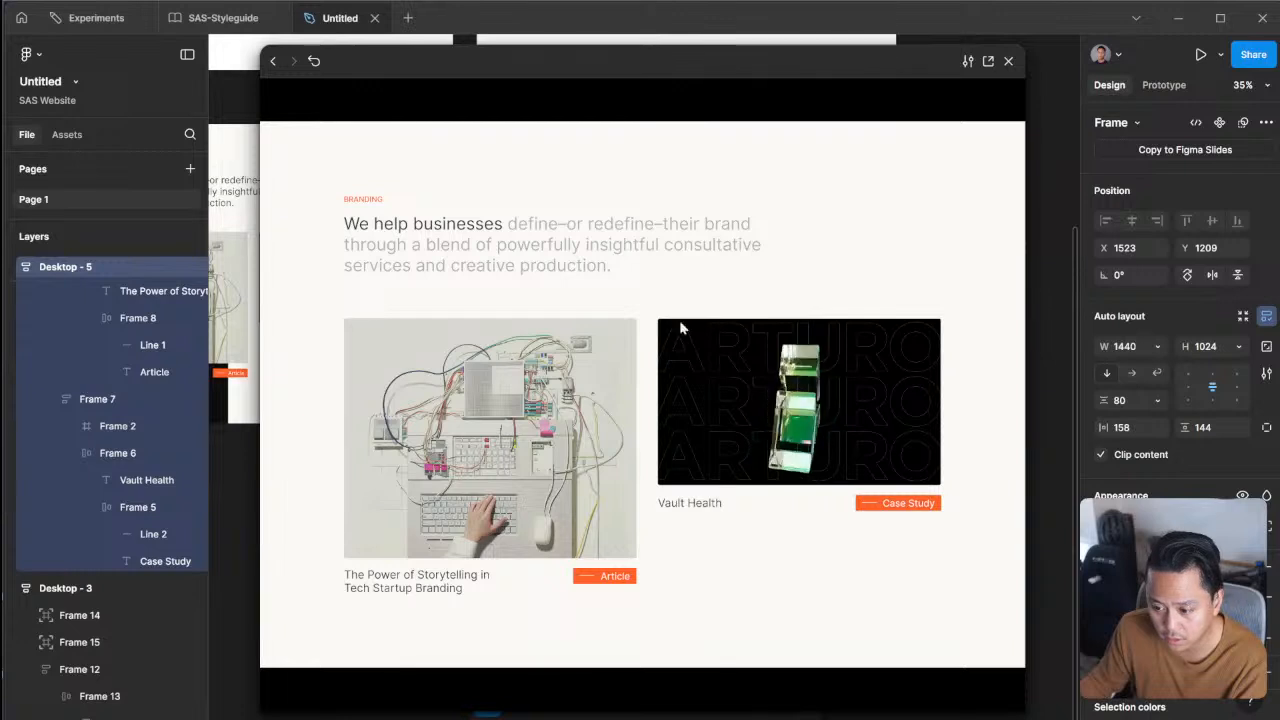